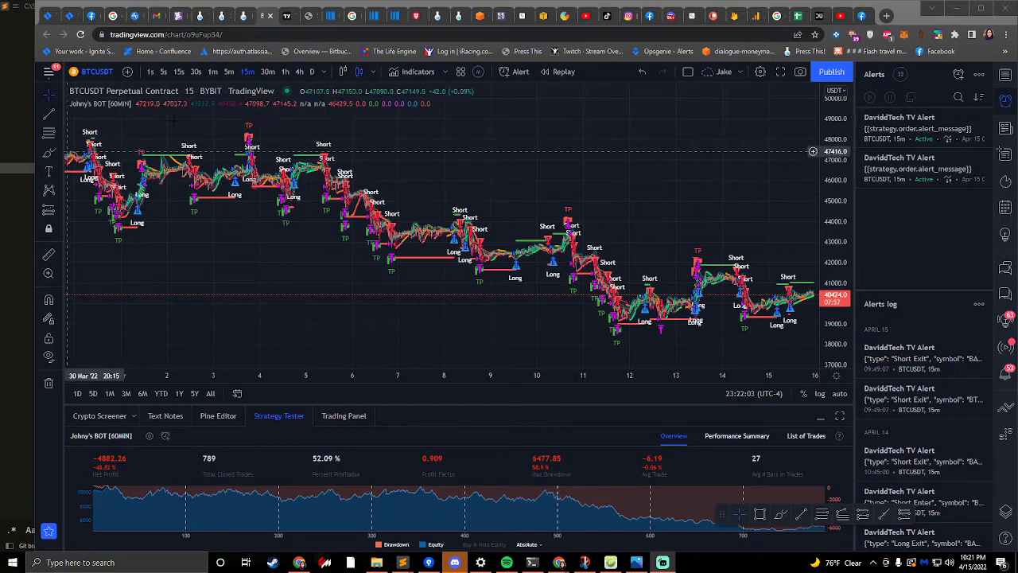
- Search the community indicator scripts for "joh" and view the profile of the author of Johny's BOT [60MIN]
click(404, 74)
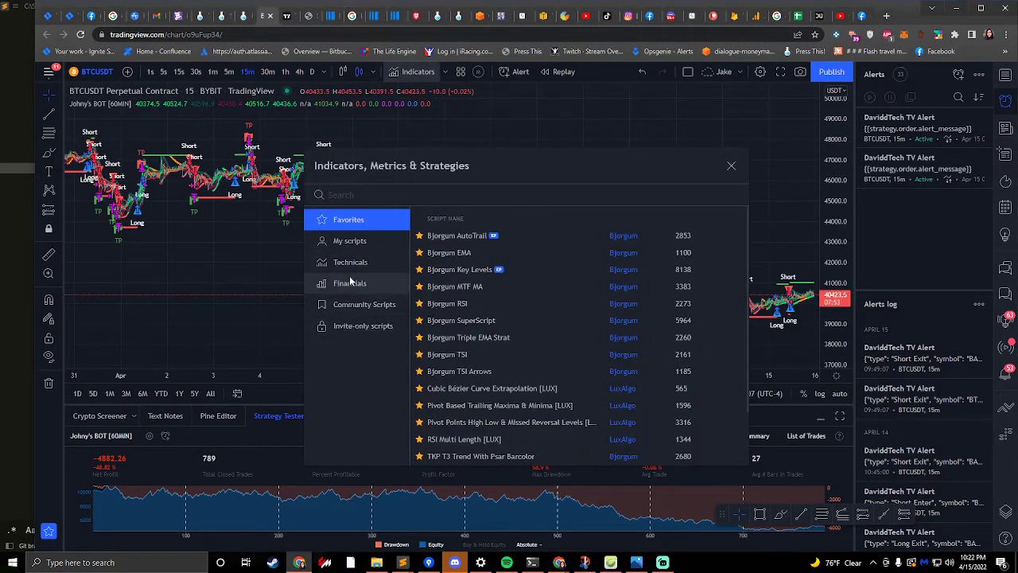
click(350, 305)
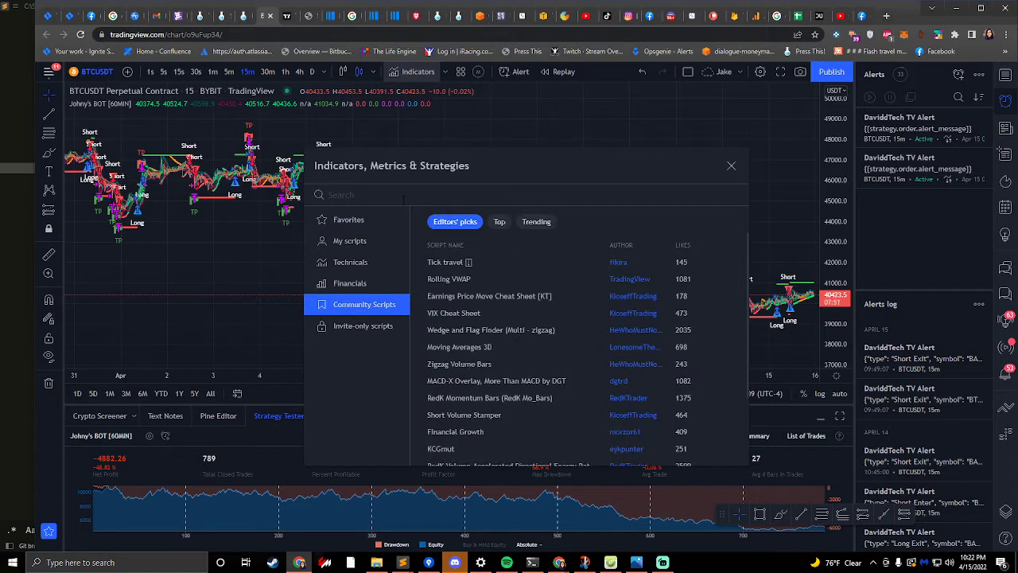
text(joh)
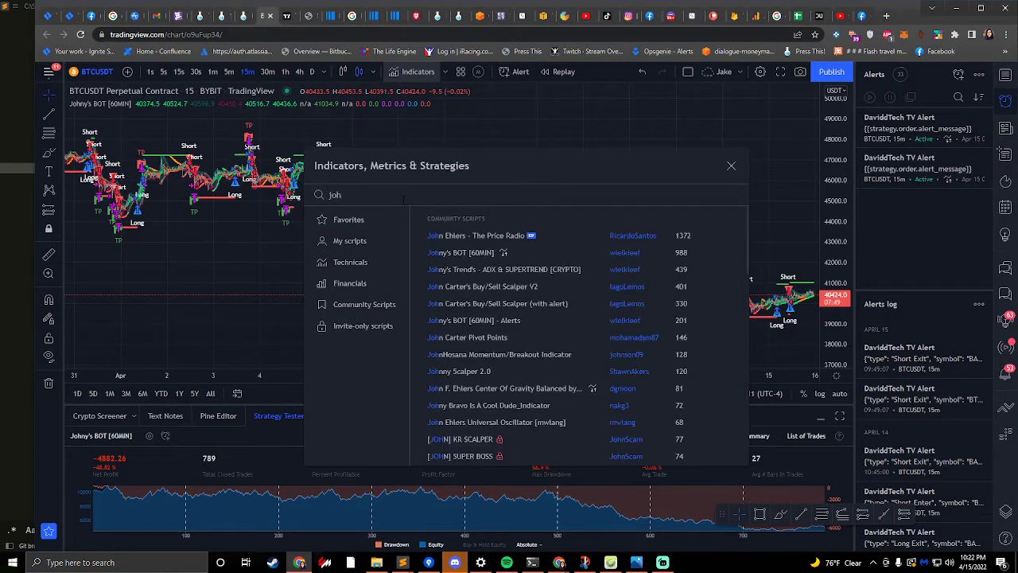
click(626, 257)
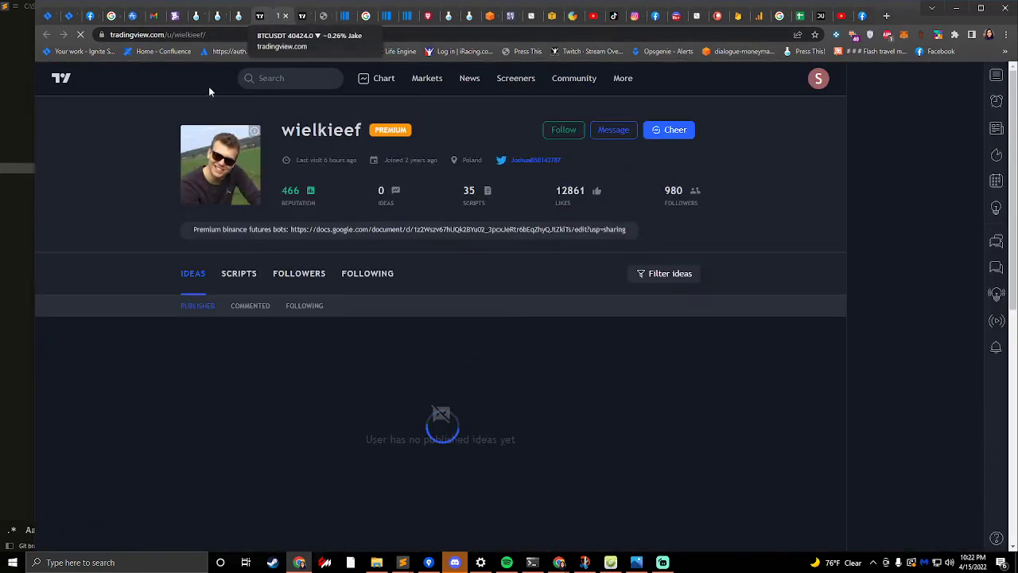
click(258, 17)
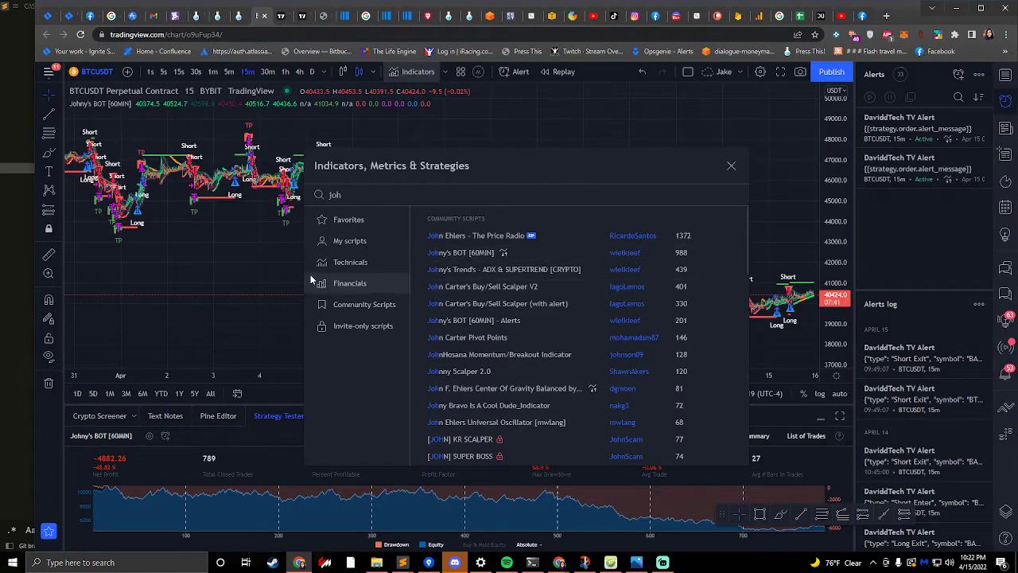
click(731, 166)
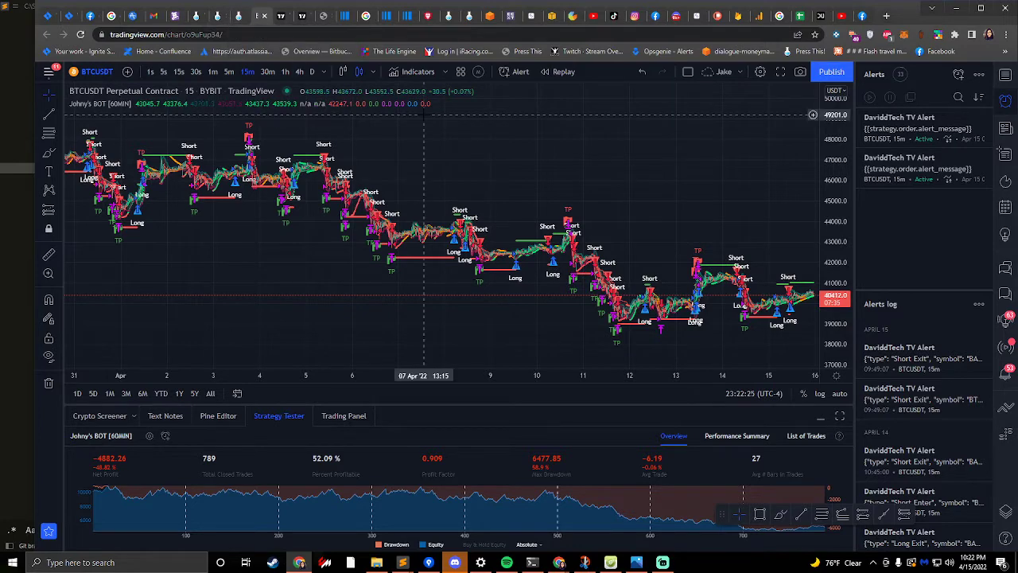
- Start a new alert on the BTCUSDT chart with the Johny's BOT [60MIN] strategy as its condition
scroll(327, 247, up, 5)
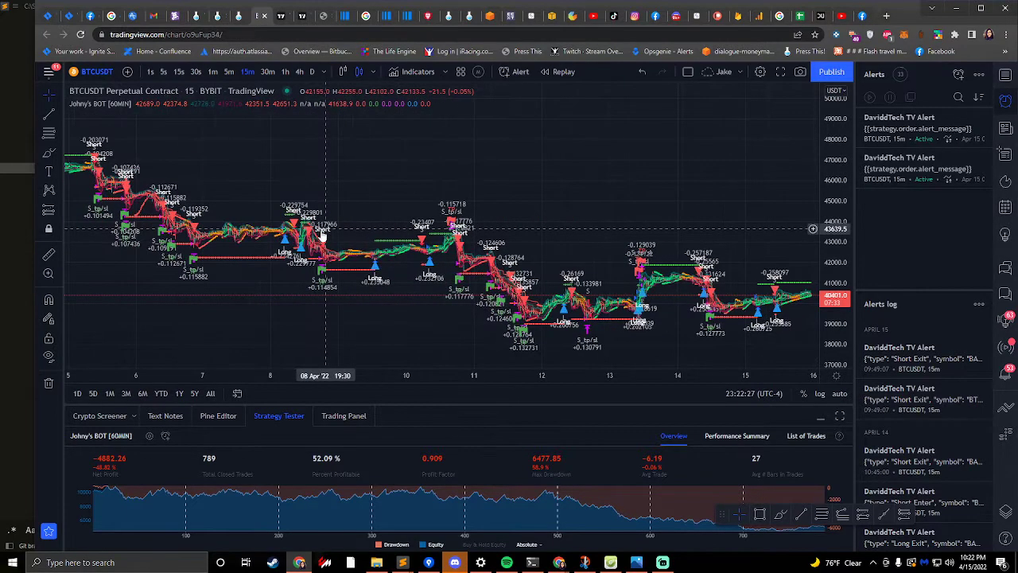
scroll(595, 282, up, 2)
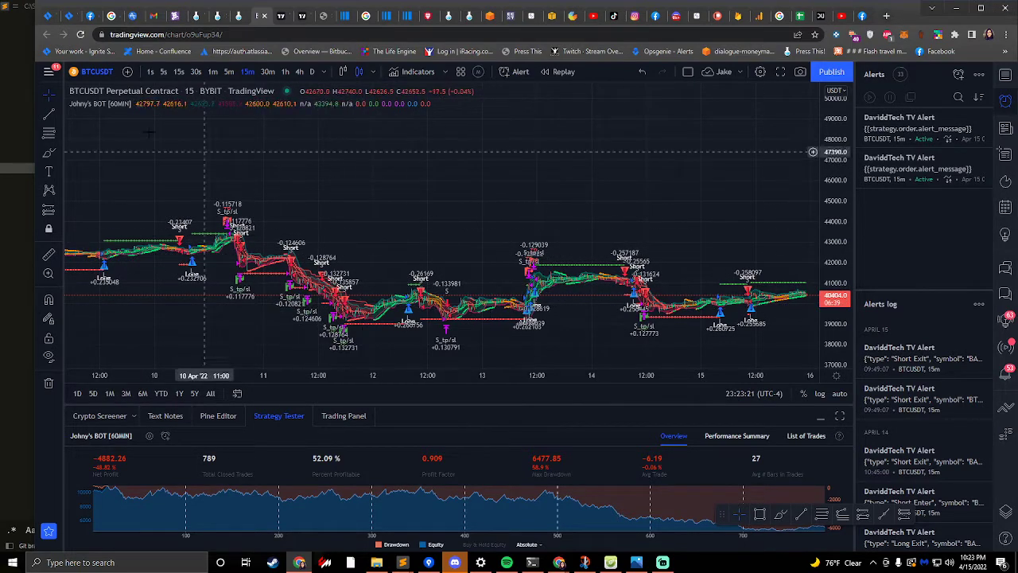
scroll(661, 337, up, 5)
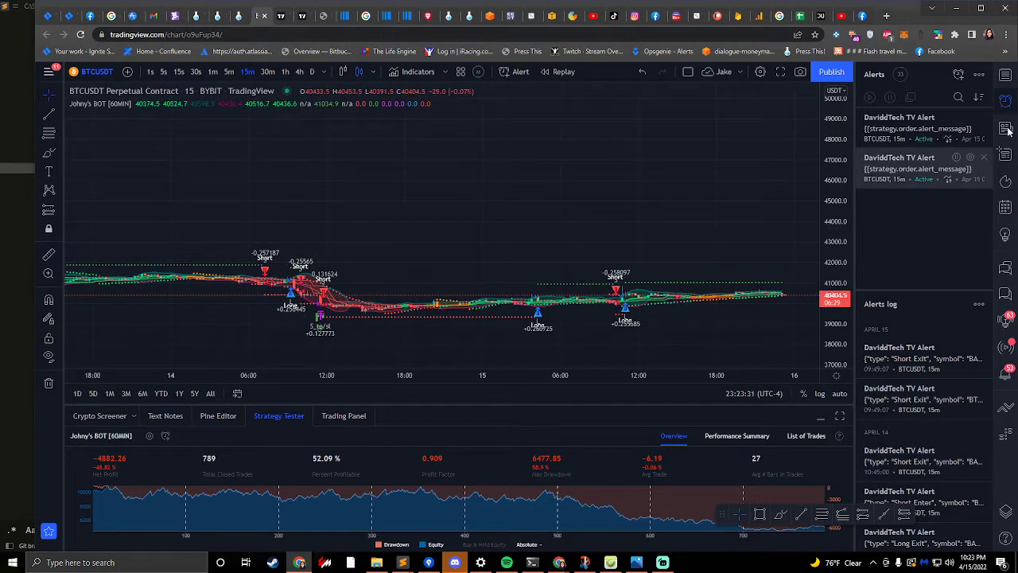
click(959, 75)
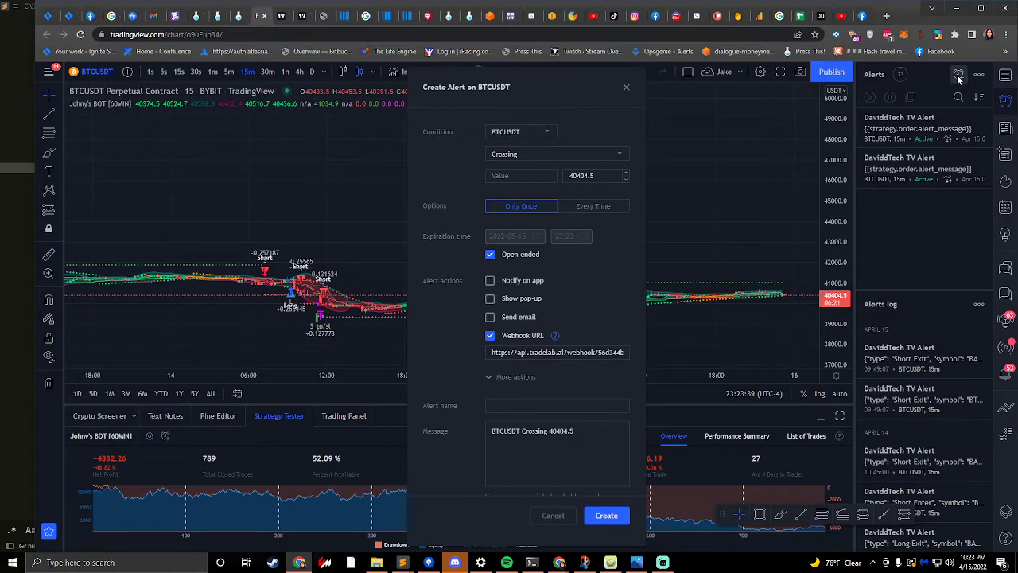
click(508, 139)
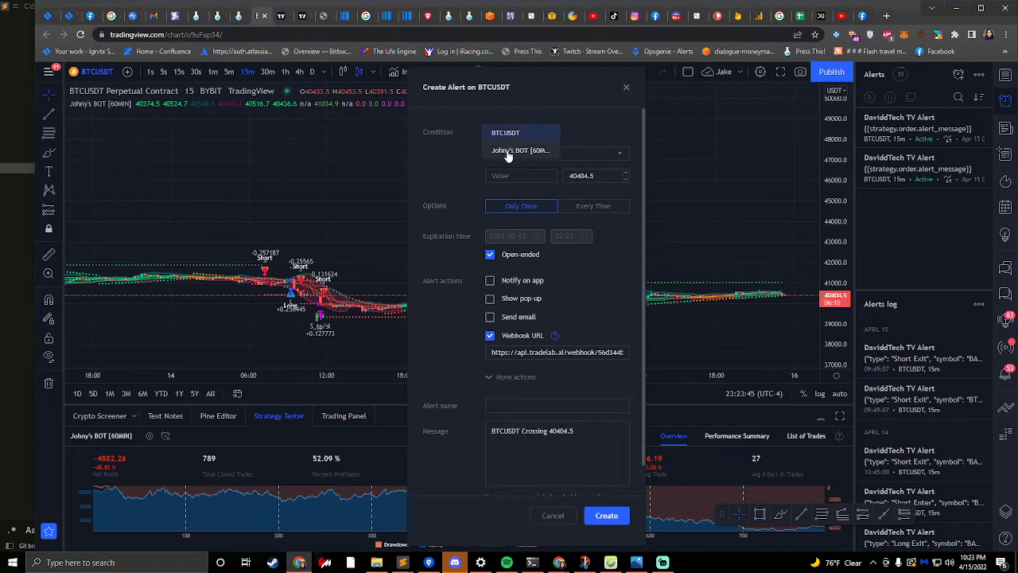
click(507, 151)
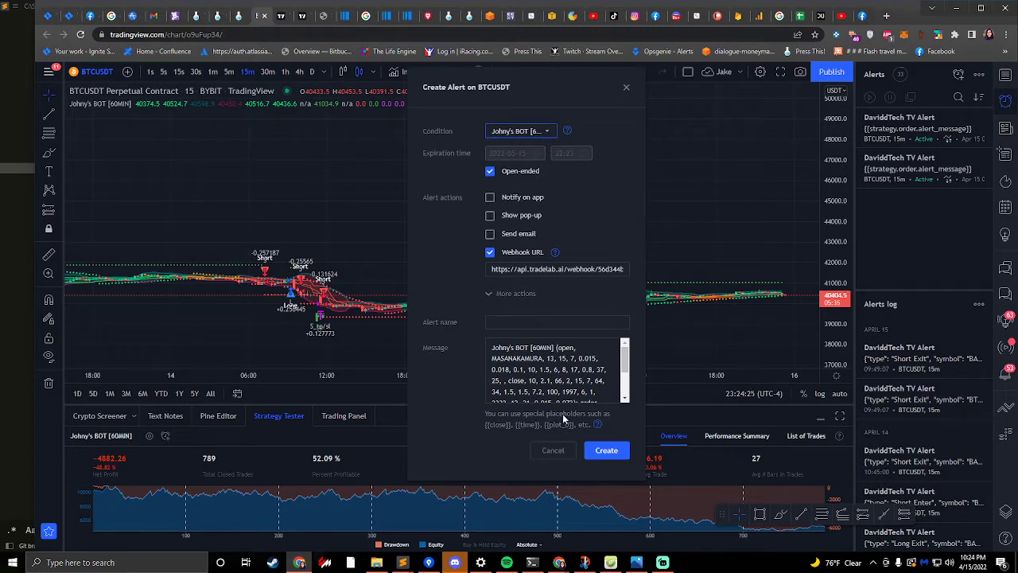
- Clear the default message text of the new alert
click(554, 392)
key(ctrl+a)
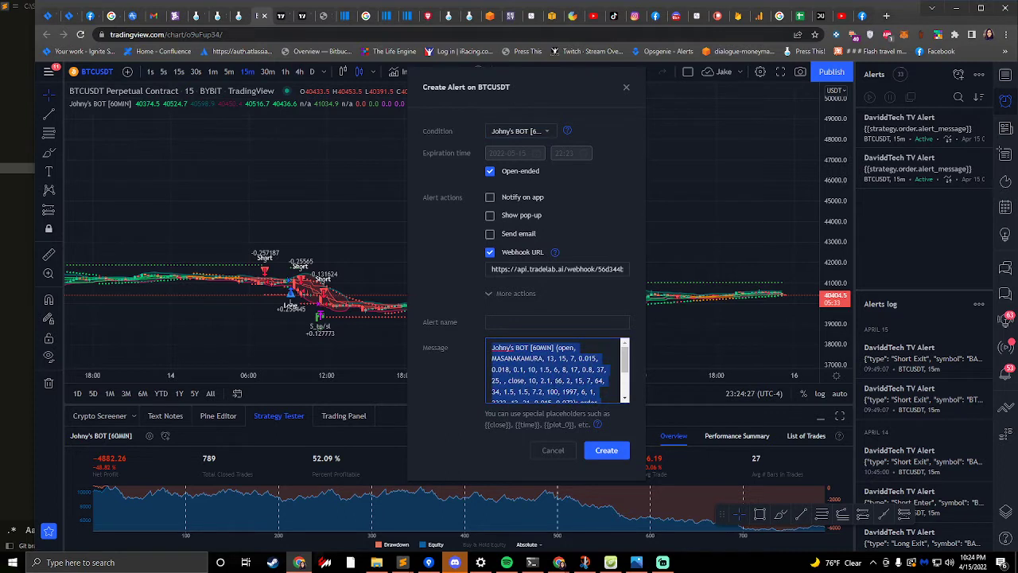
key(BackSpace)
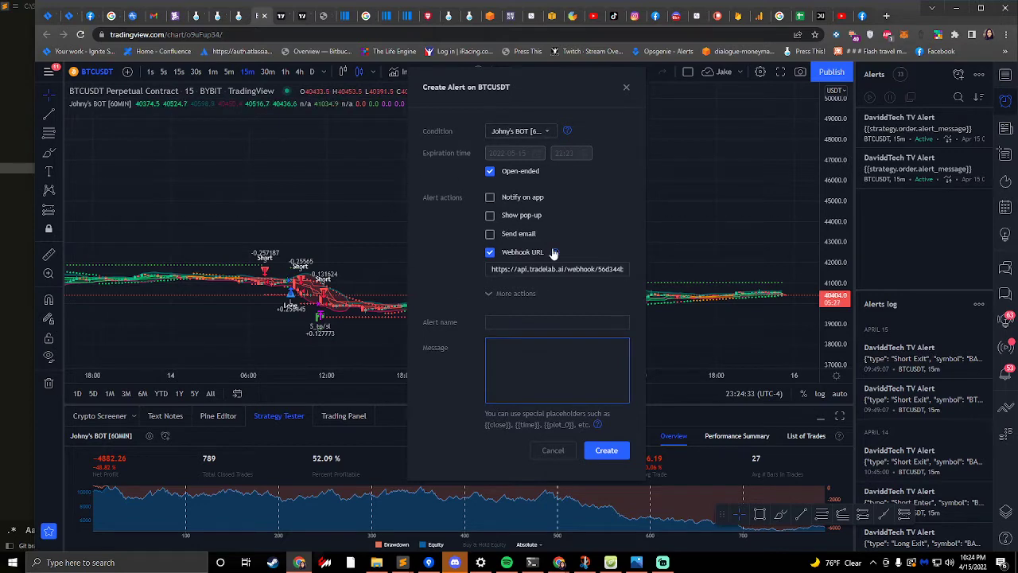
- Switch to the TradeLab web app, reload it and open the list of own strategies
click(238, 15)
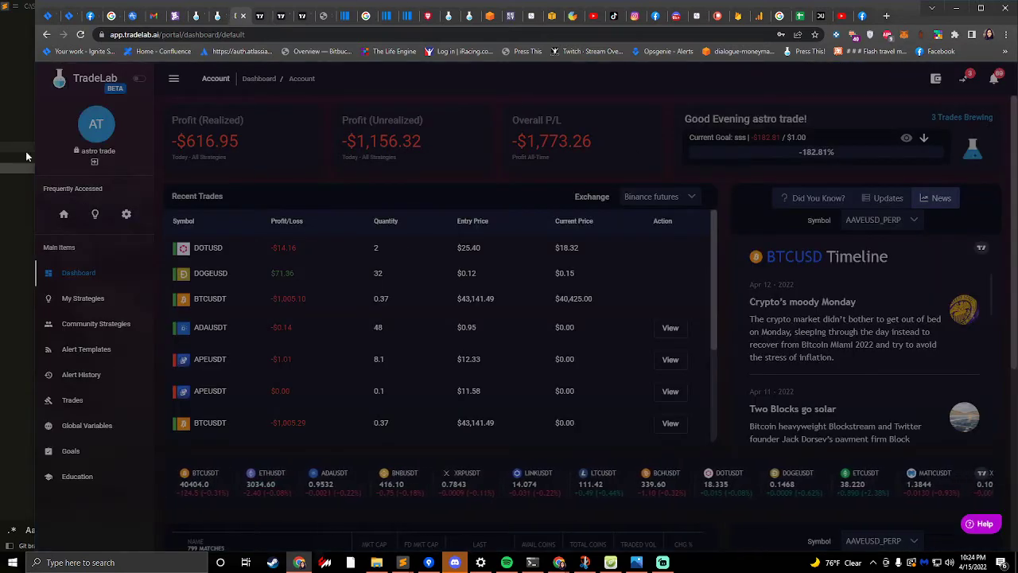
click(80, 35)
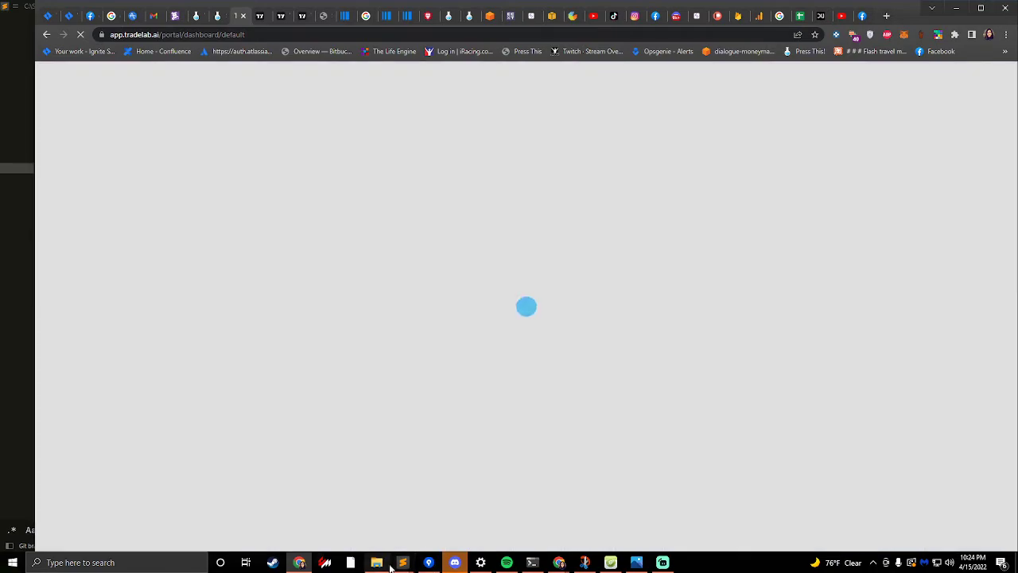
click(299, 562)
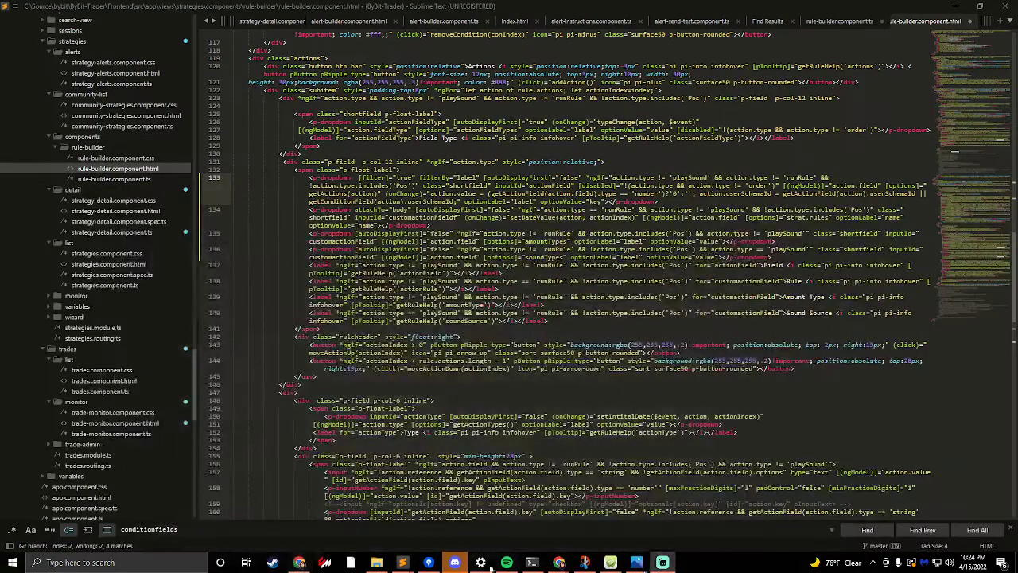
click(318, 567)
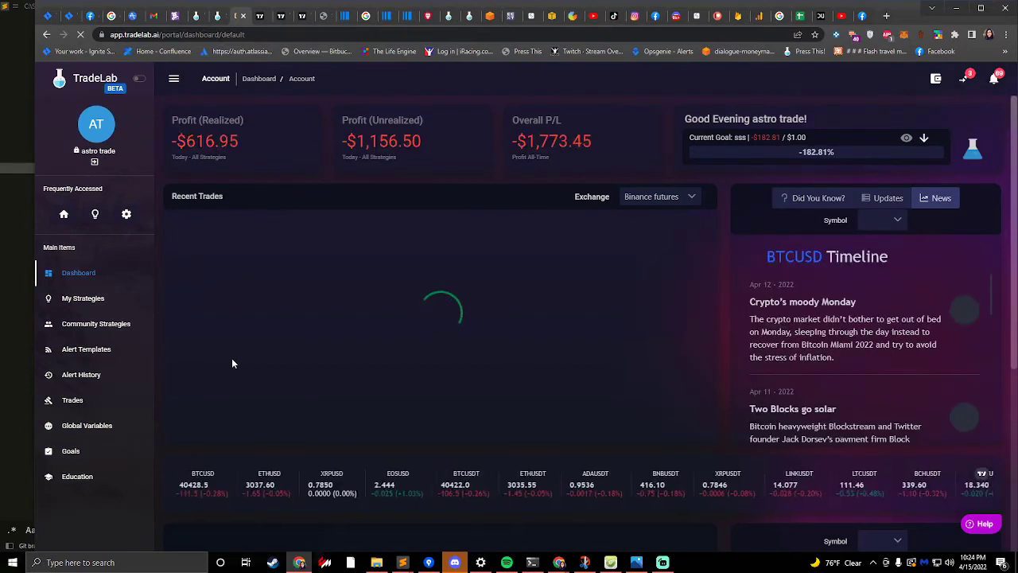
click(75, 306)
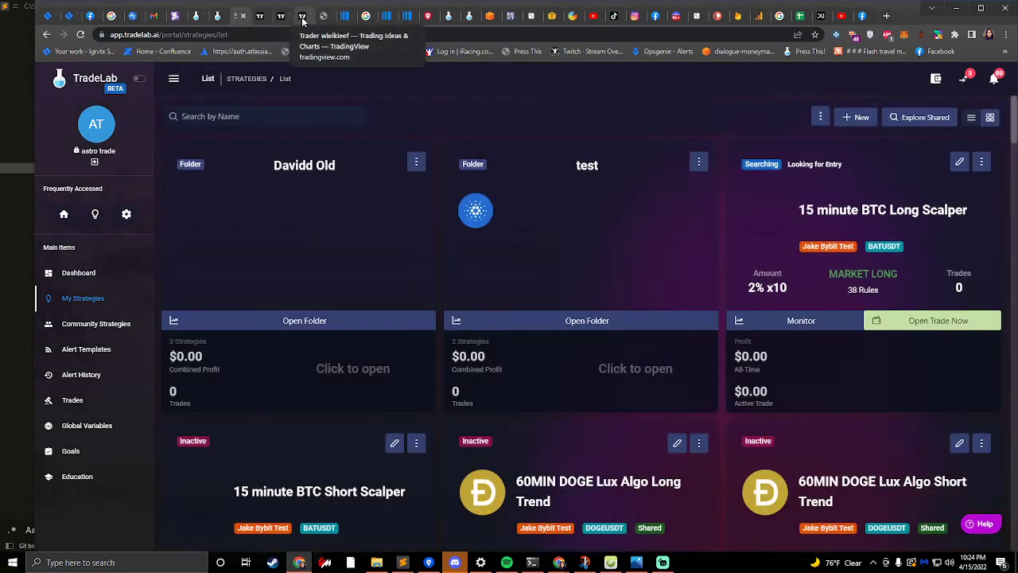
- Close all browser tabs after the last TradingView tab, plus the running Photos, extra Chrome and Spotify windows
right_click(302, 21)
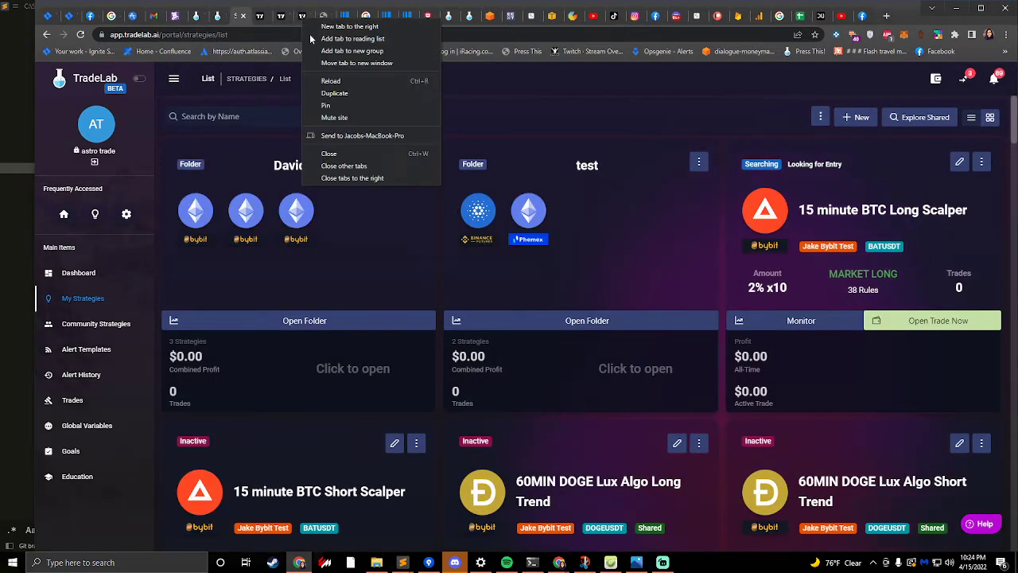
click(346, 177)
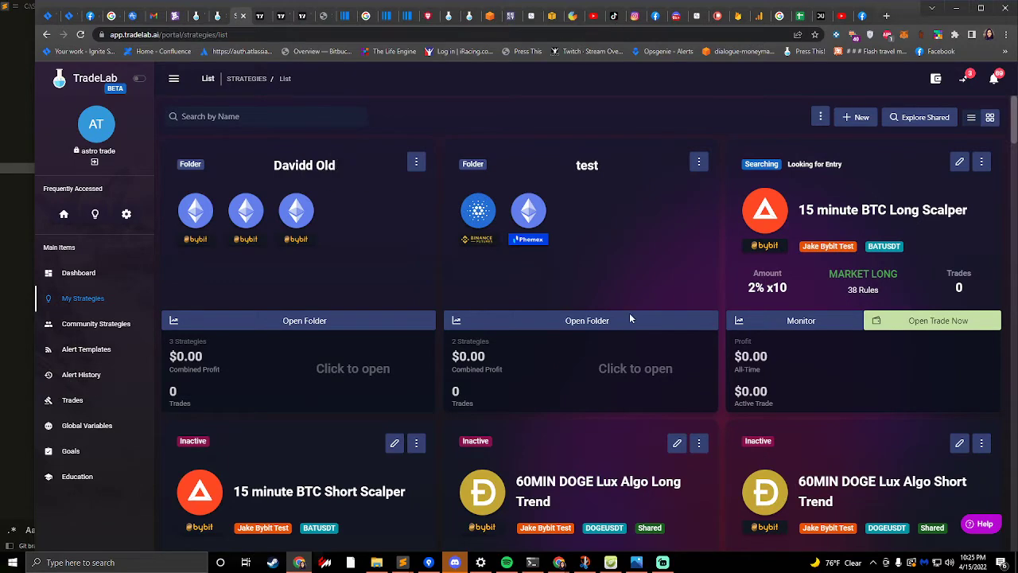
click(642, 562)
right_click(644, 559)
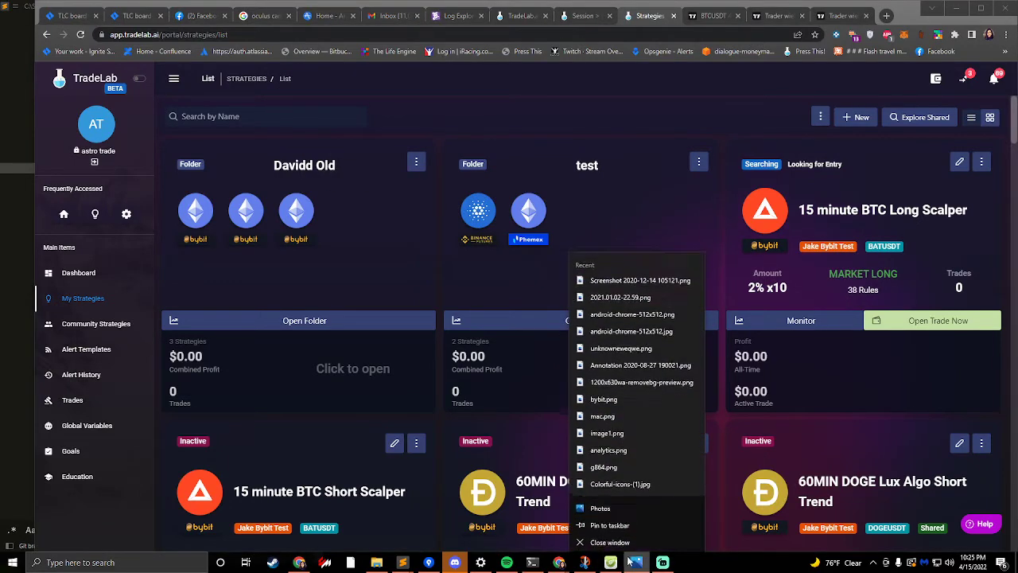
click(634, 543)
right_click(558, 563)
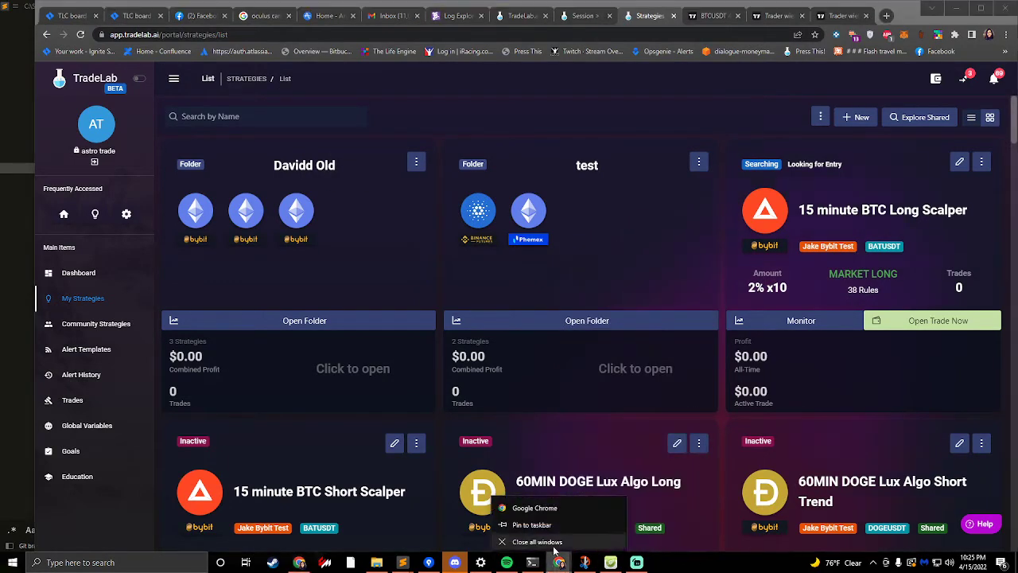
click(556, 541)
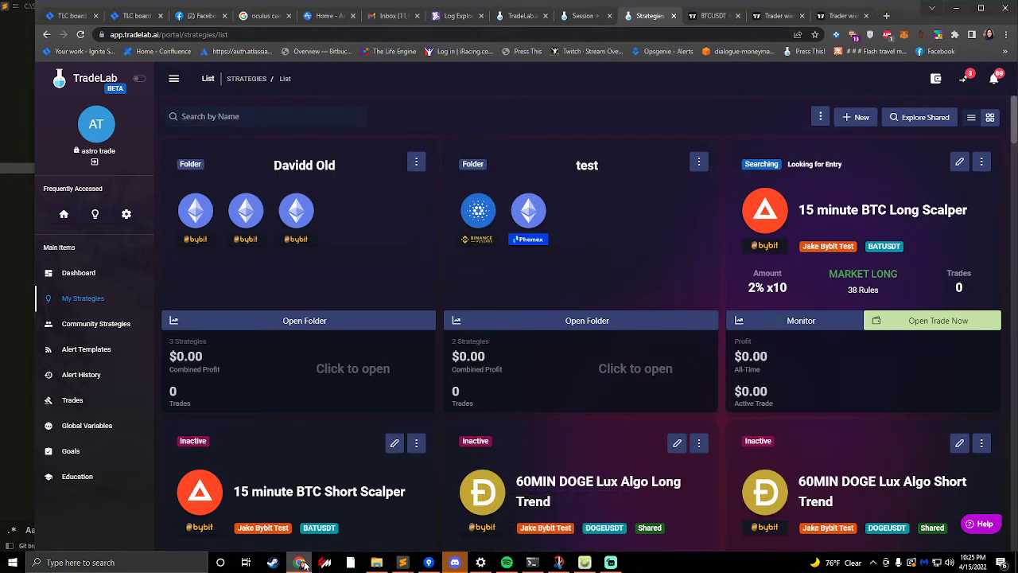
right_click(506, 562)
click(496, 540)
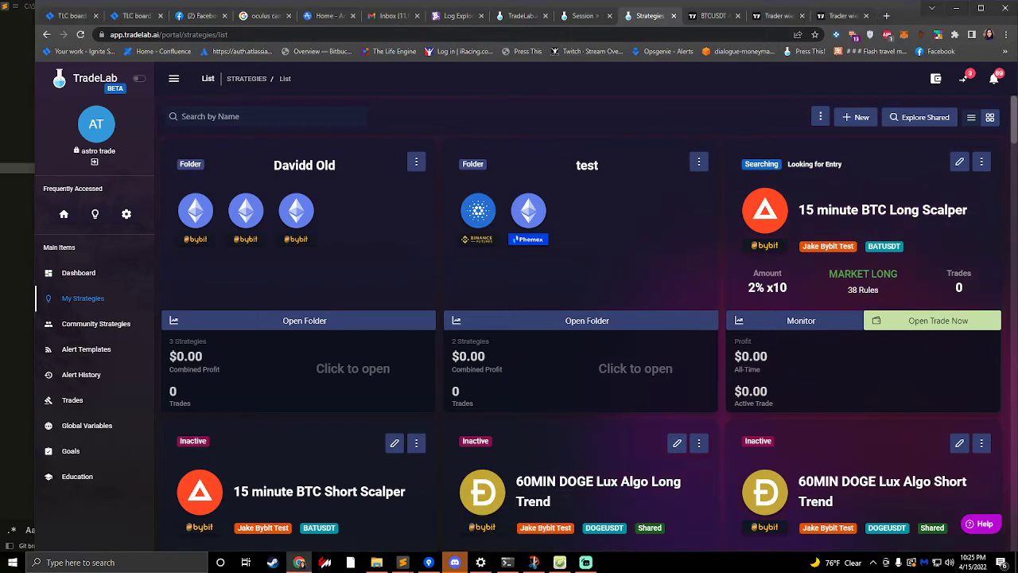
click(873, 563)
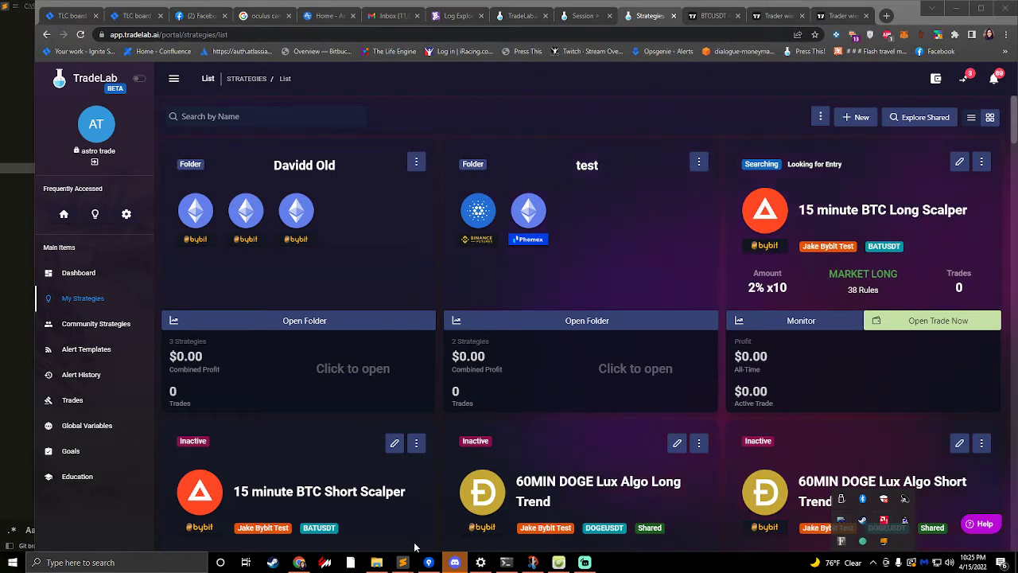
mouse_move(454, 559)
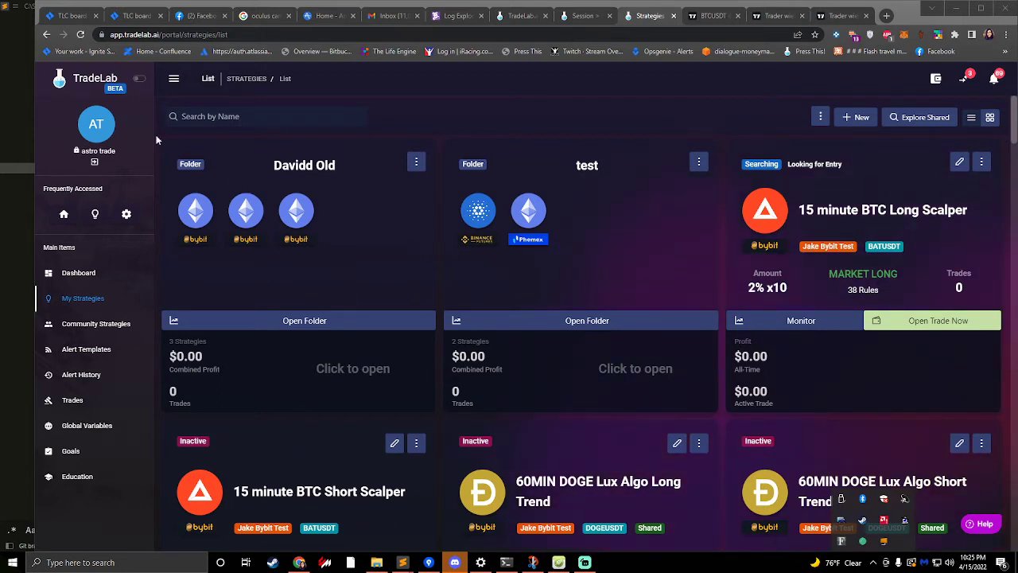
- Create a new strategy in TradeLab and name it "Johnys Bot - Live"
click(856, 117)
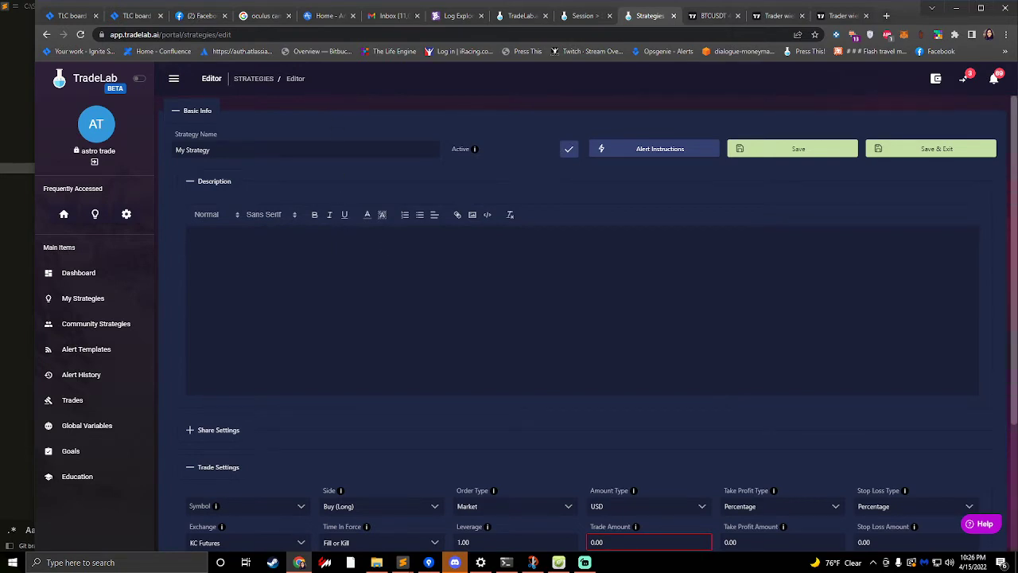
scroll(421, 264, down, 4)
scroll(421, 264, up, 4)
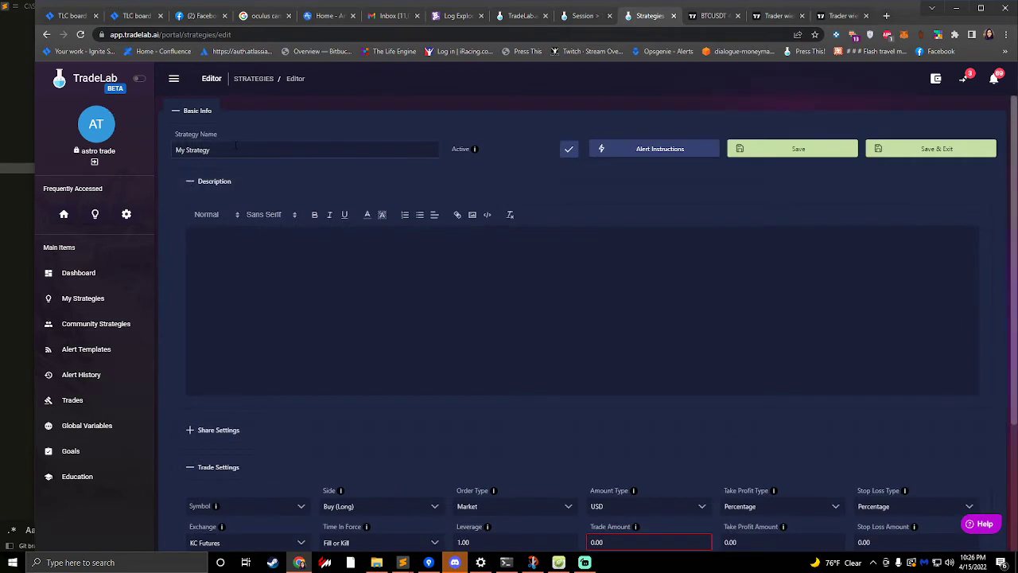
drag(230, 149, 95, 137)
text(Jo)
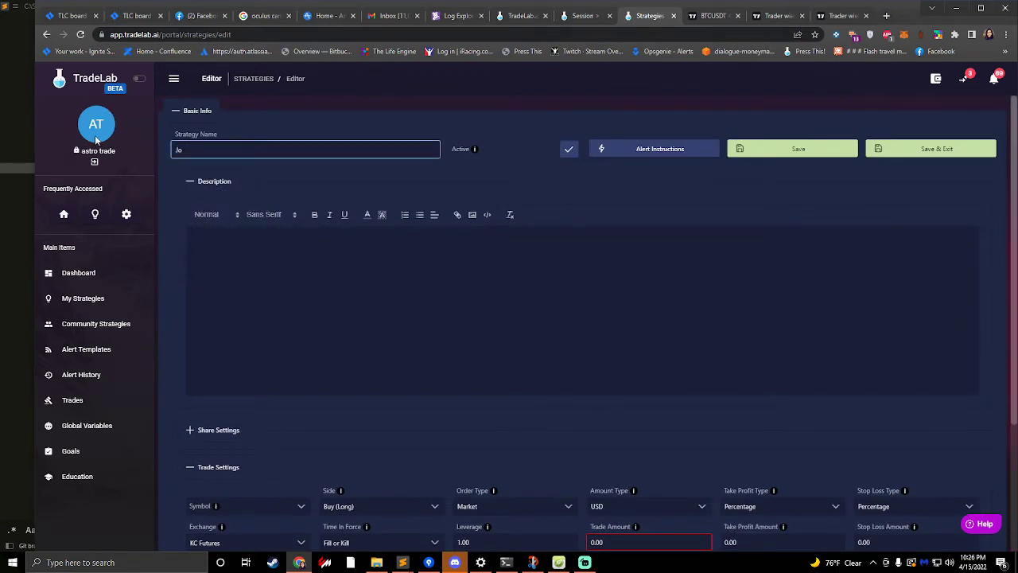
text(hnhnys Bot)
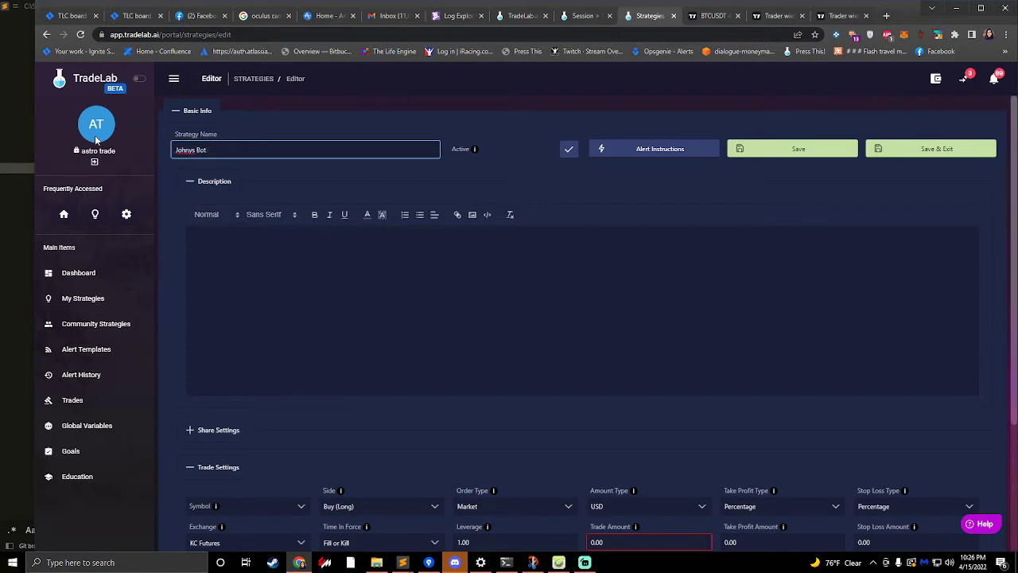
text( - Live)
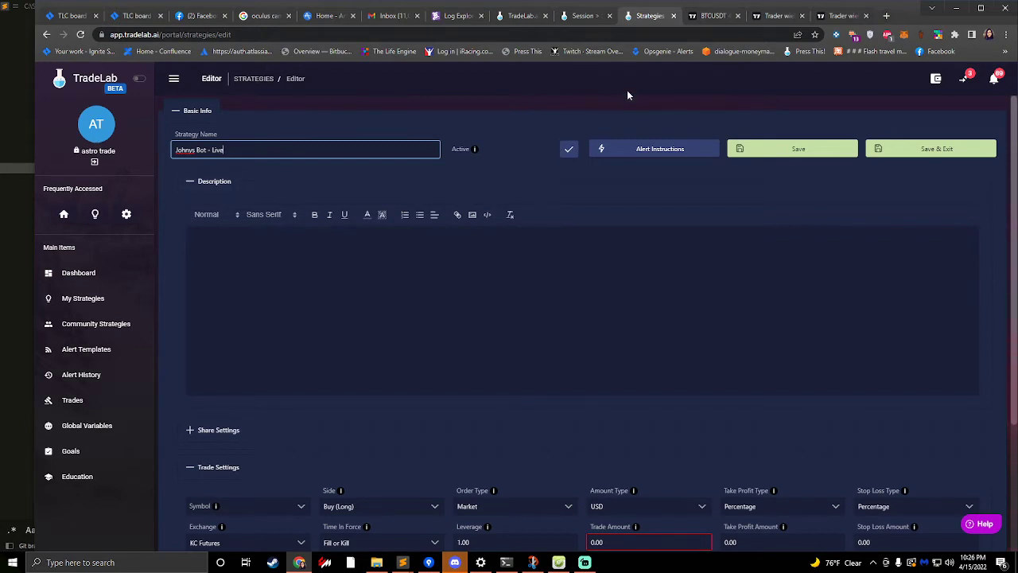
click(586, 199)
- Try Test Binance as the exchange in the strategy's trade settings and check which symbols it offers
scroll(585, 199, down, 3)
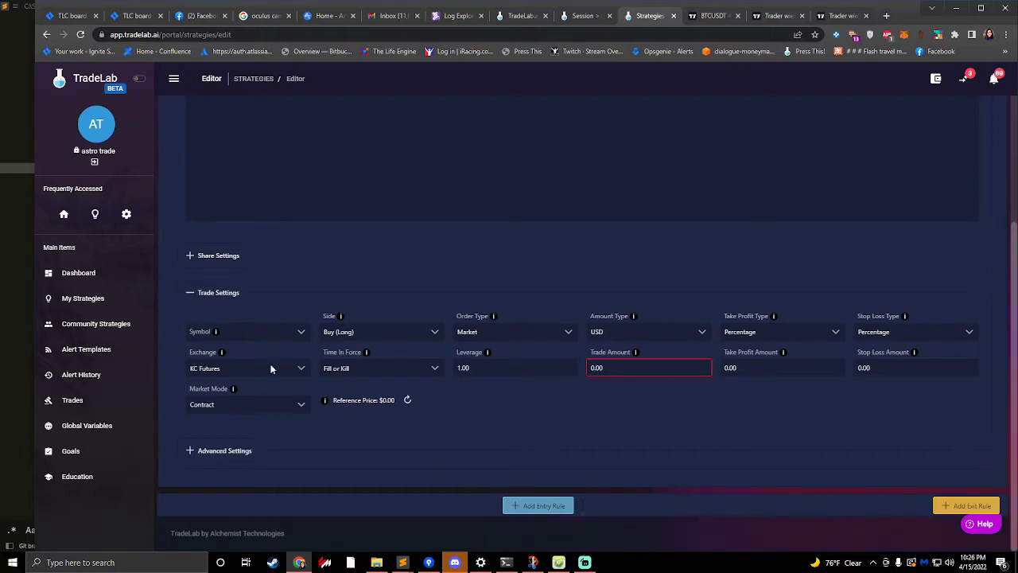
click(247, 365)
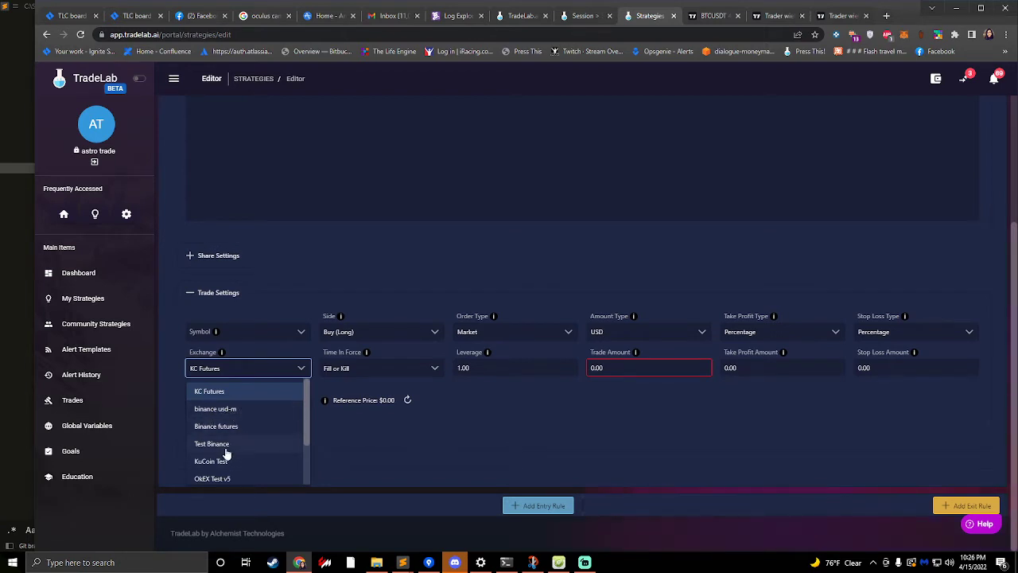
click(226, 451)
click(243, 342)
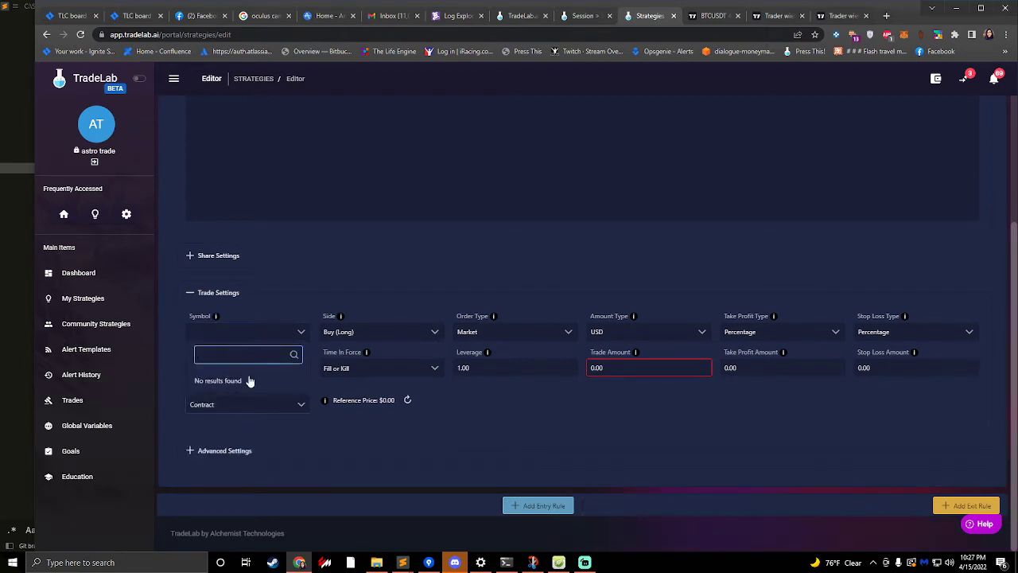
click(226, 380)
- Set the strategy's exchange to Binance futures and its symbol to CRVUSD_PERP
click(230, 371)
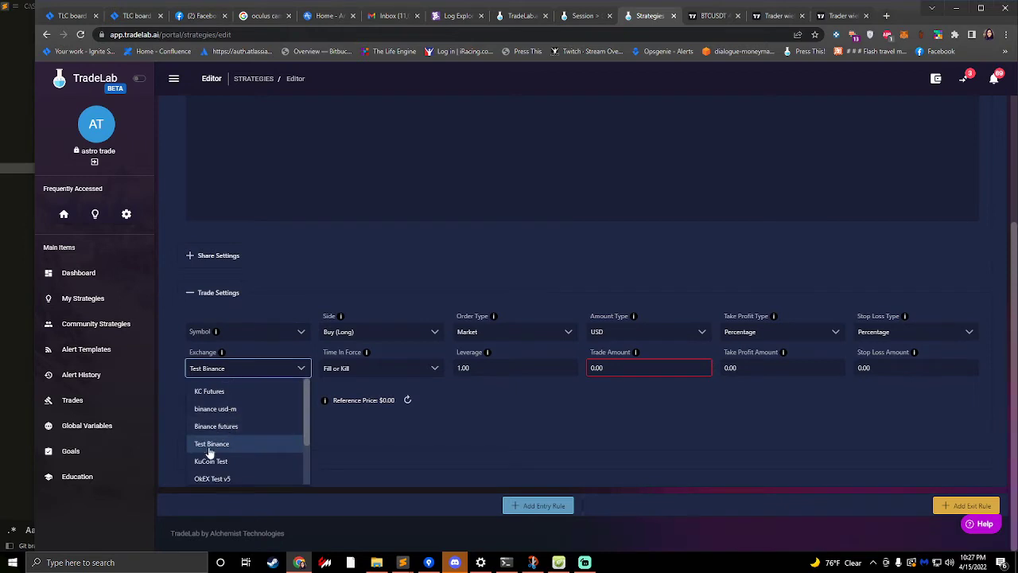
click(226, 427)
click(239, 334)
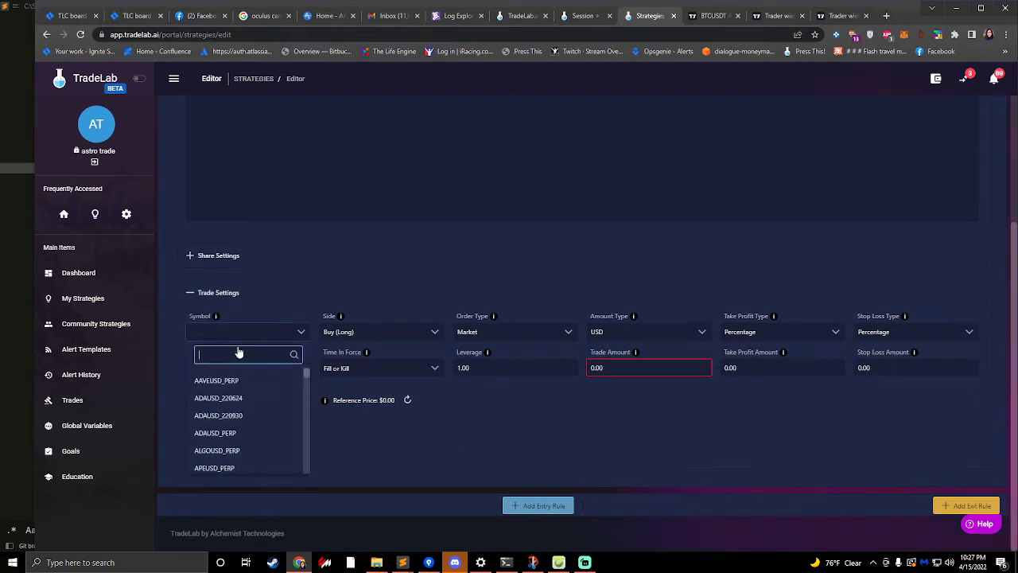
click(231, 403)
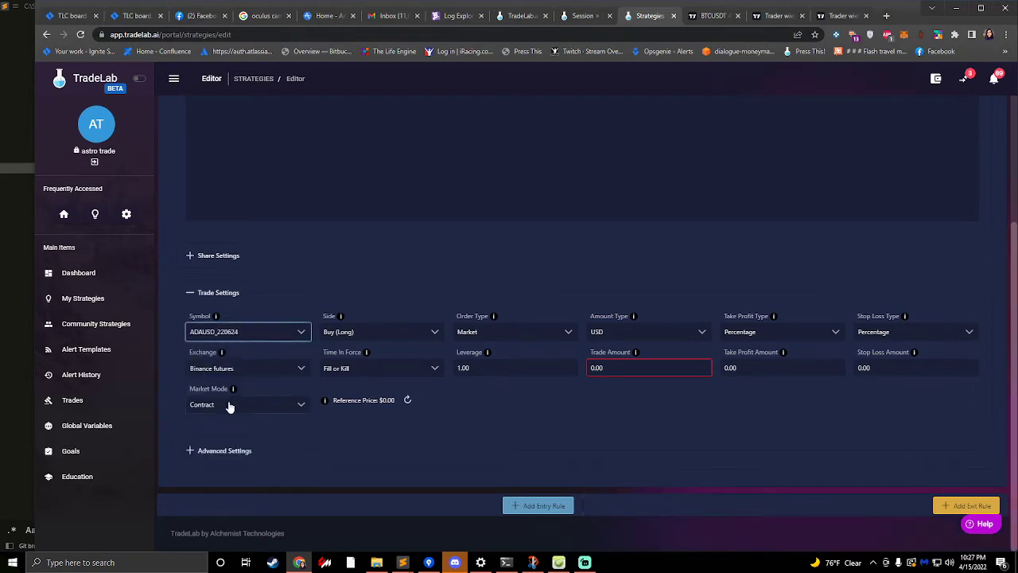
click(273, 335)
scroll(200, 423, down, 5)
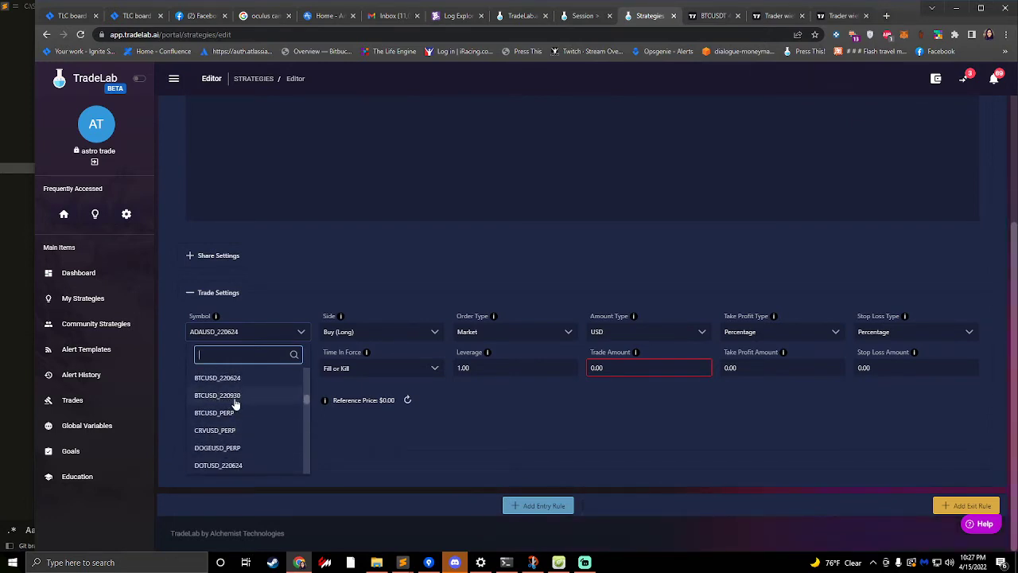
click(216, 431)
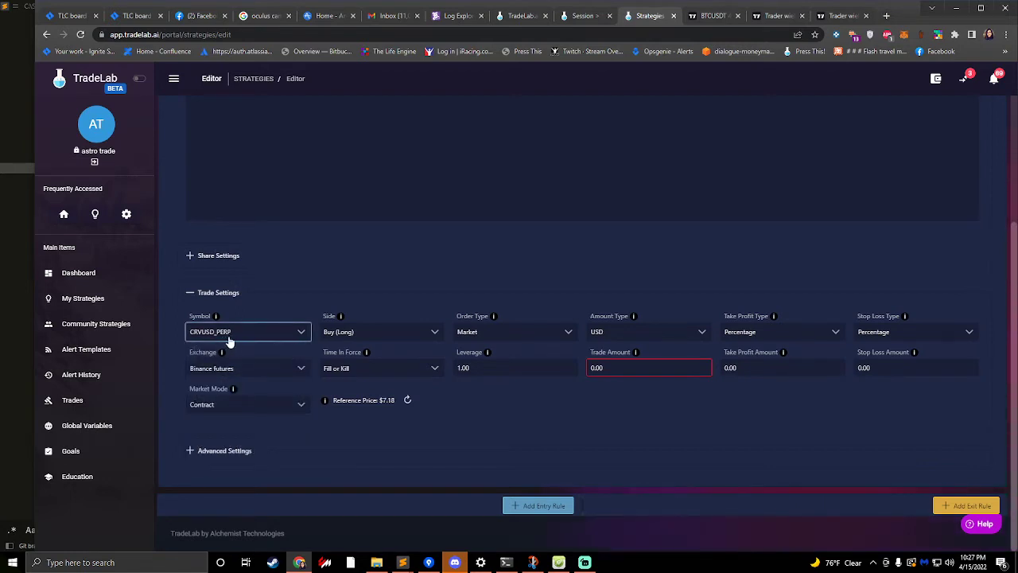
- Examine the exchange, amount type, side and trade amount options in the trade settings without changing them
click(231, 371)
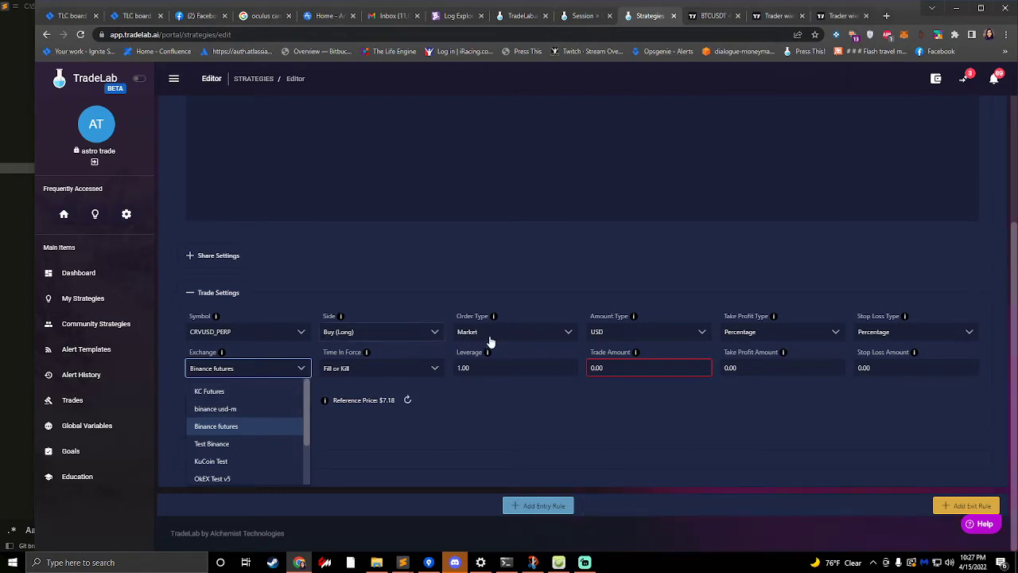
click(462, 310)
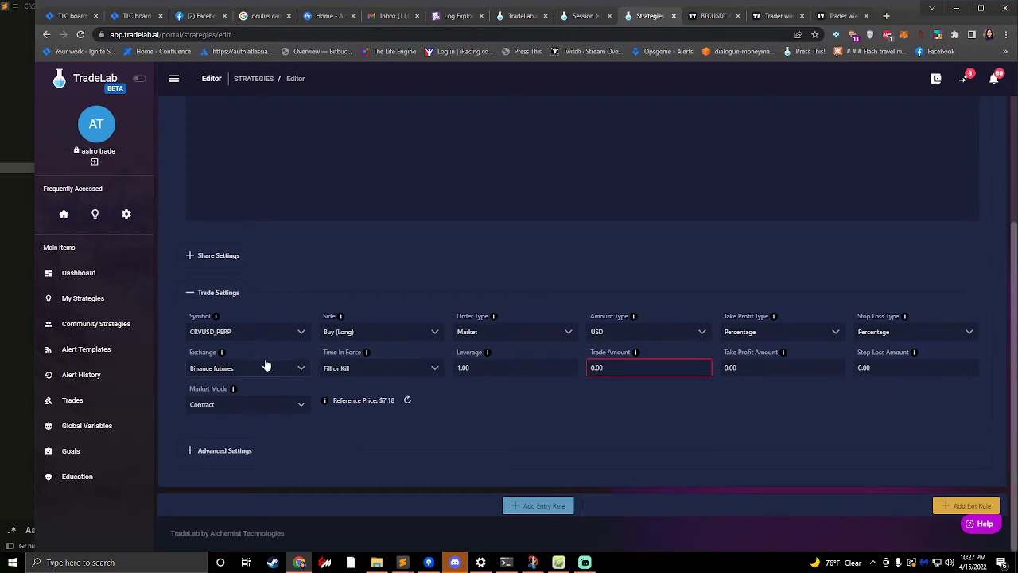
click(660, 336)
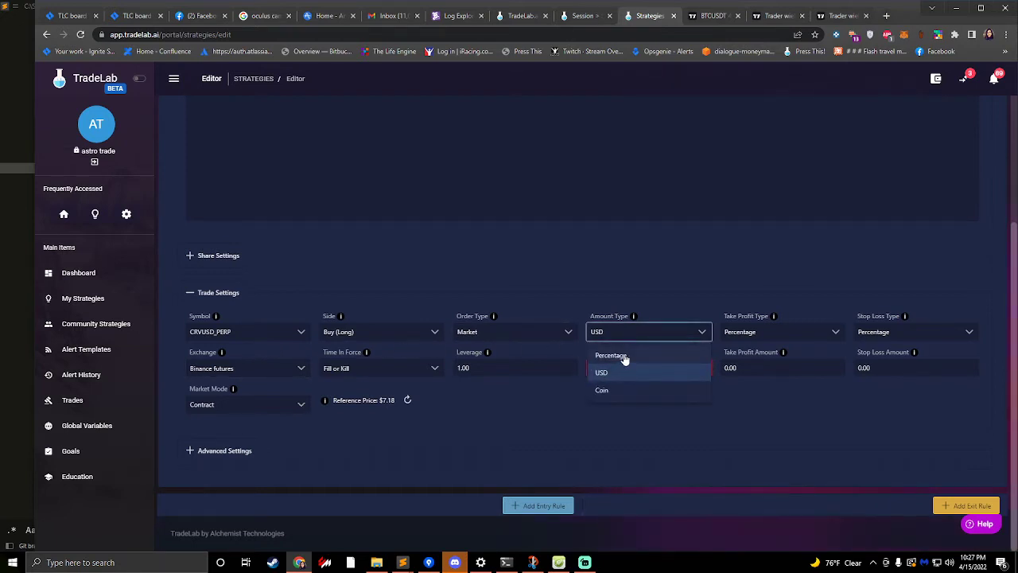
click(637, 285)
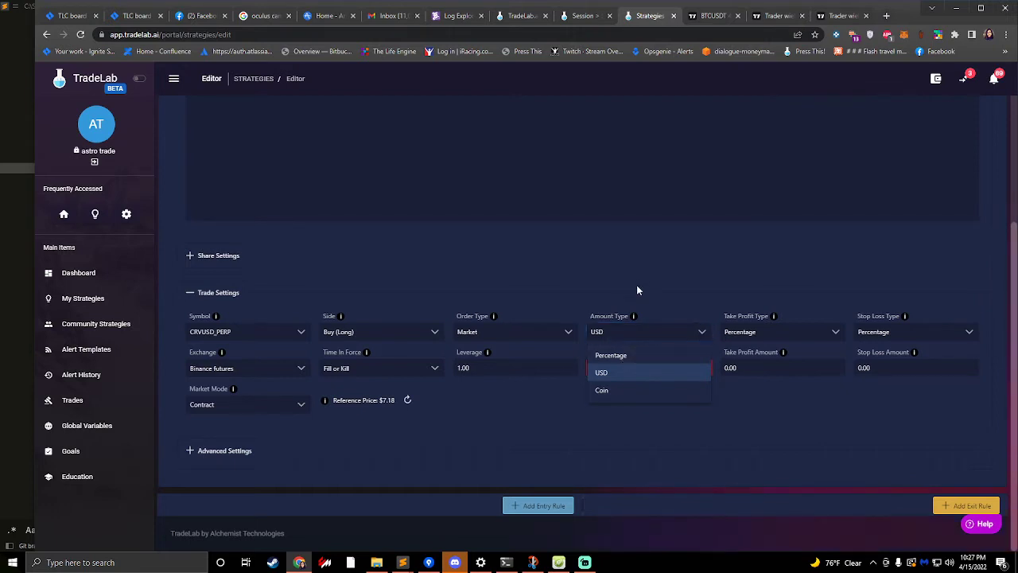
click(633, 340)
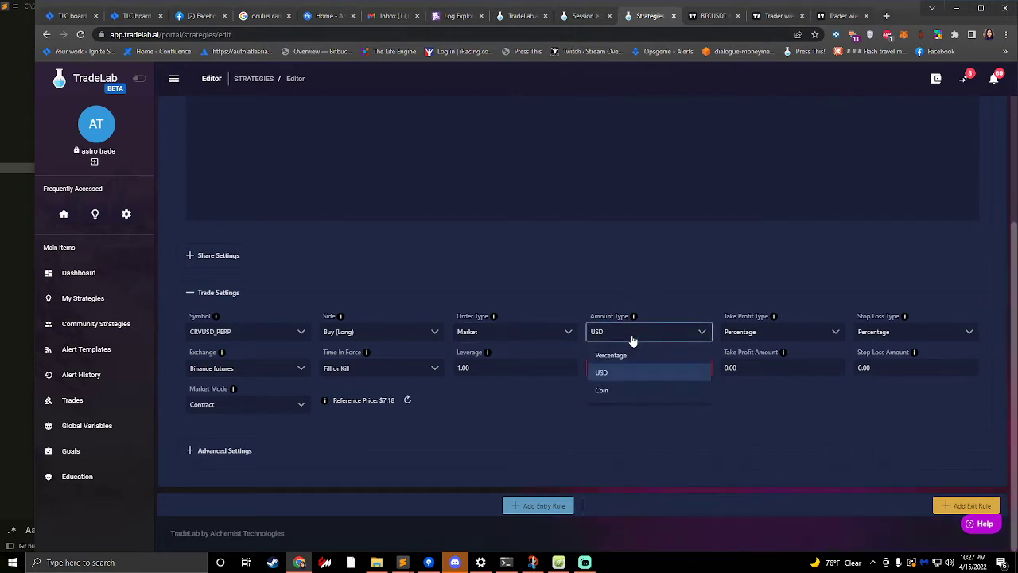
click(474, 296)
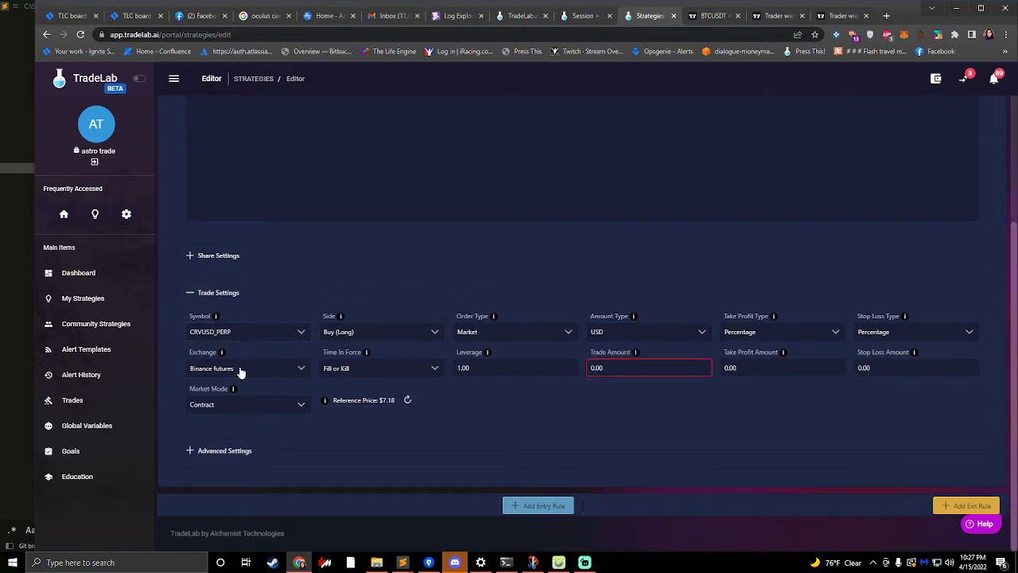
click(377, 333)
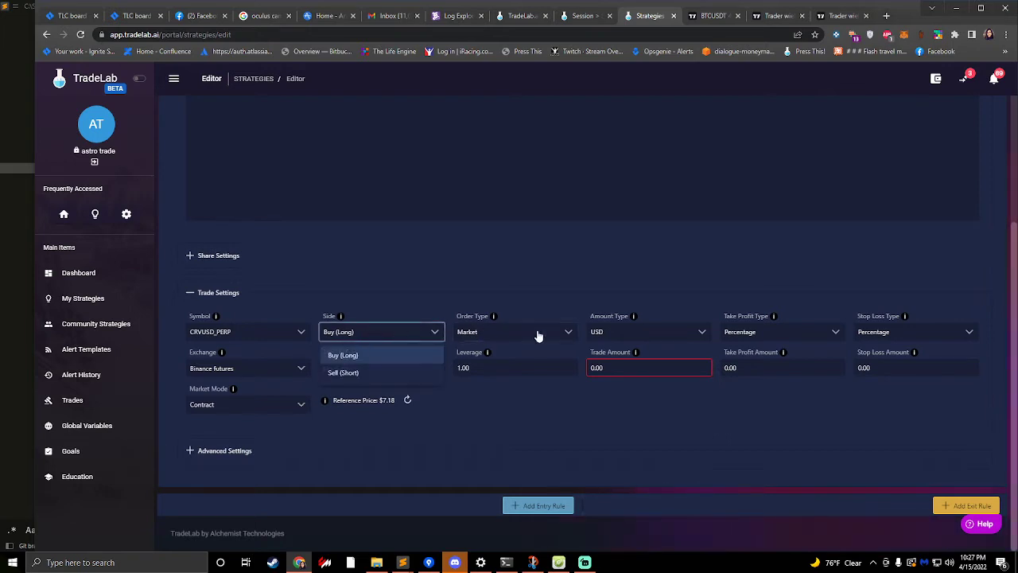
click(625, 366)
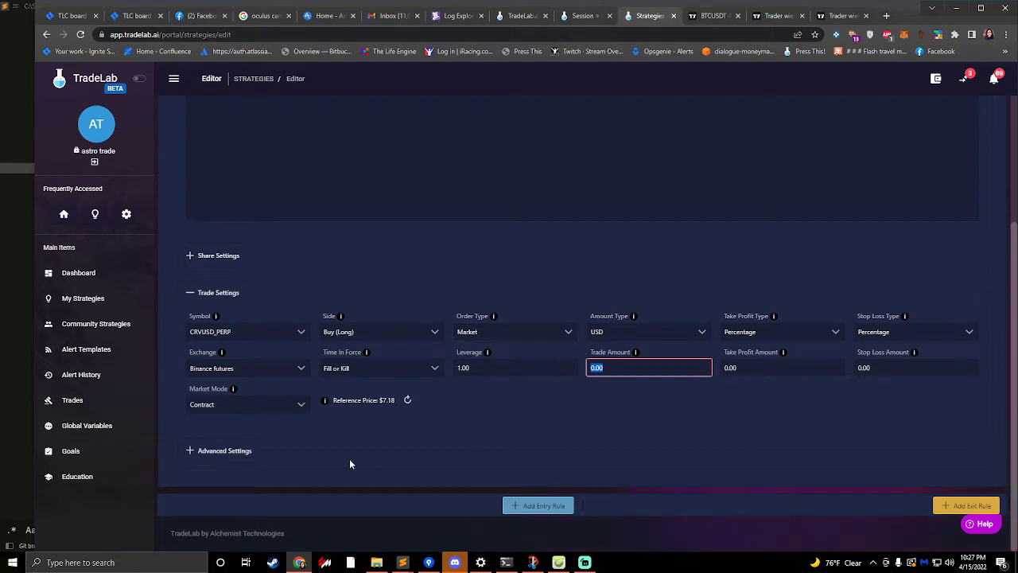
- Save the strategy and add a new alert to it in the Alert Builder
scroll(581, 429, up, 3)
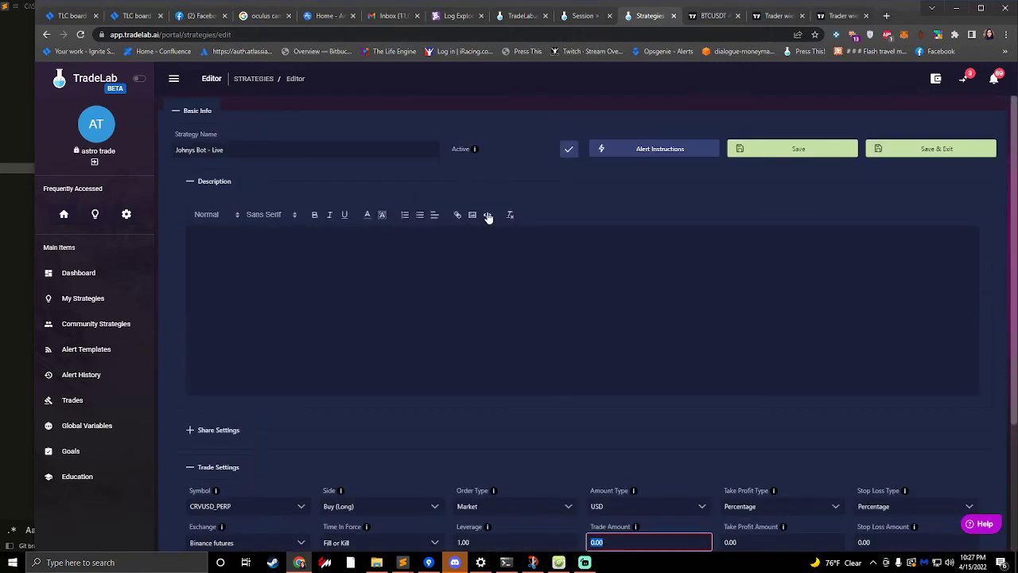
click(790, 155)
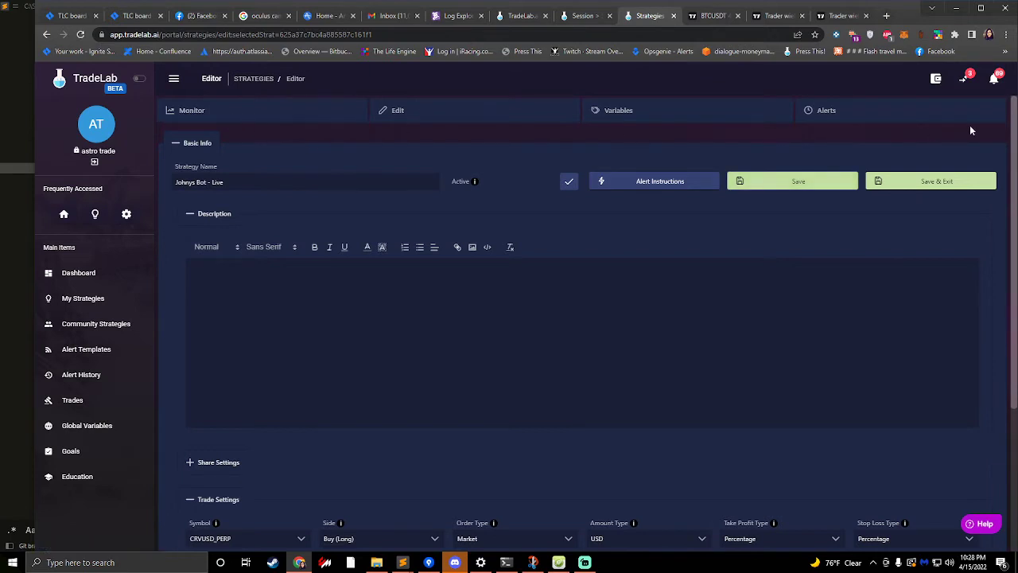
click(850, 125)
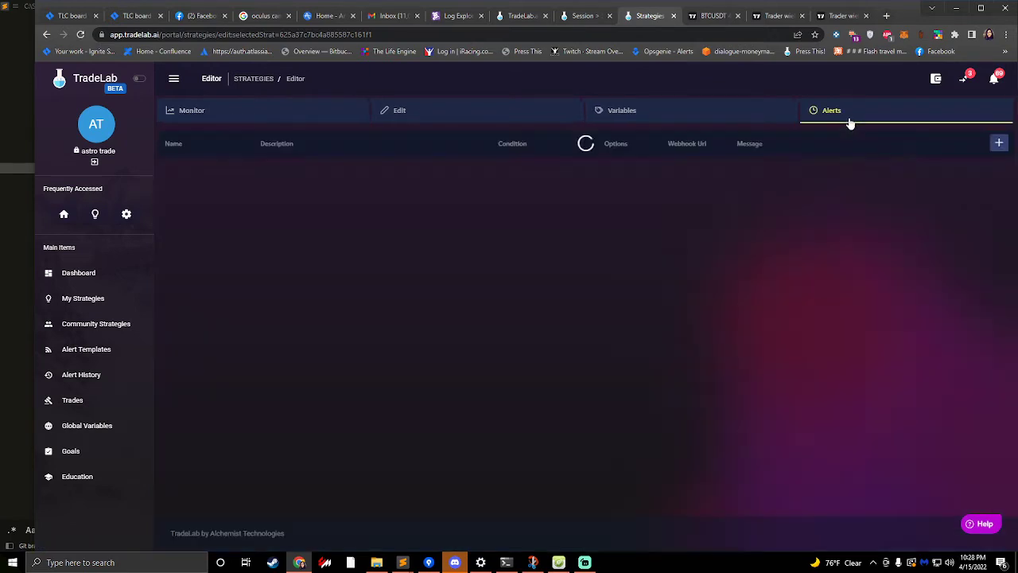
click(999, 144)
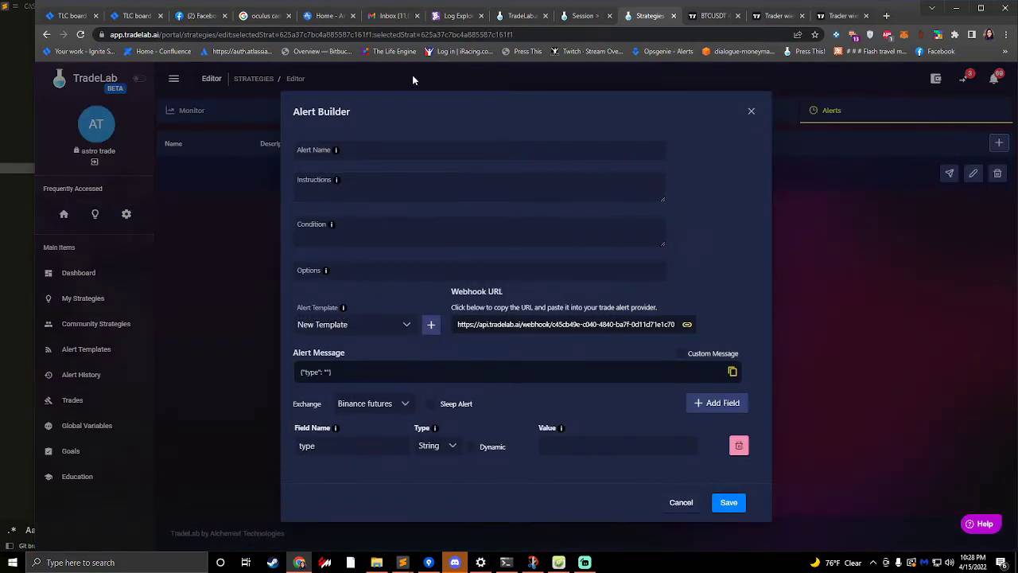
- Switch between TradingView and TradeLab to compare the pending BTCUSDT alert with the Alert Builder fields
click(691, 16)
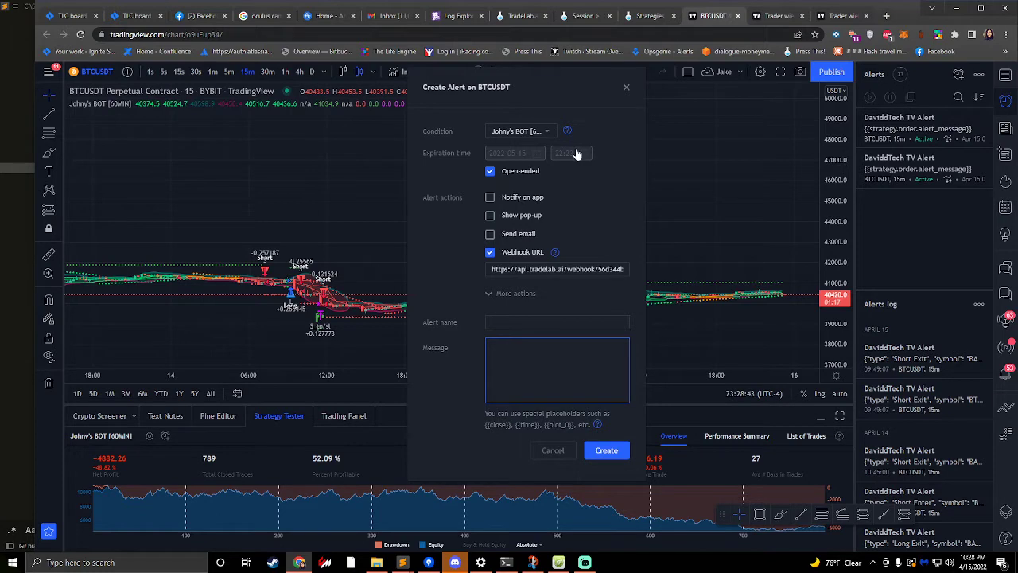
click(643, 15)
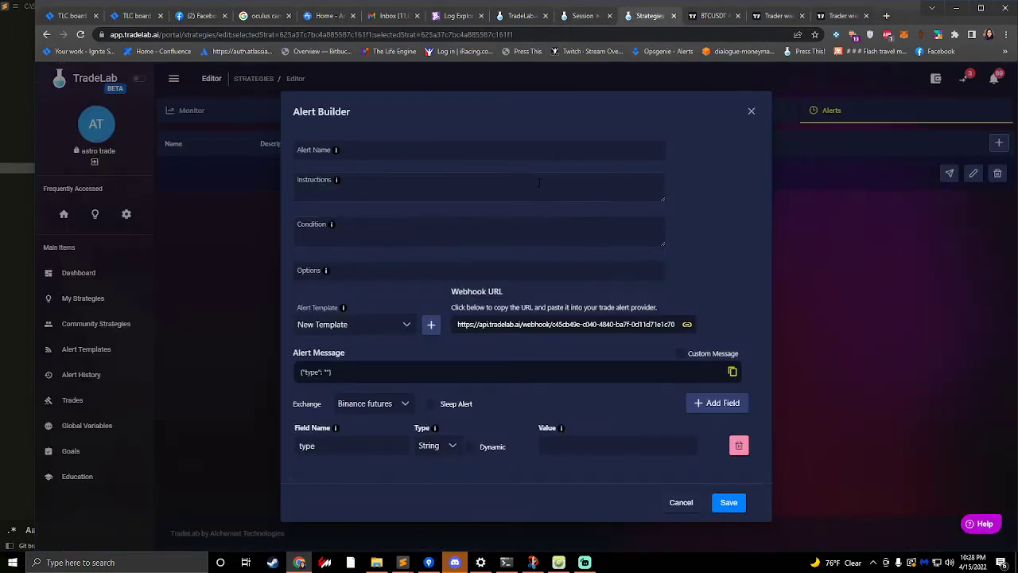
click(713, 15)
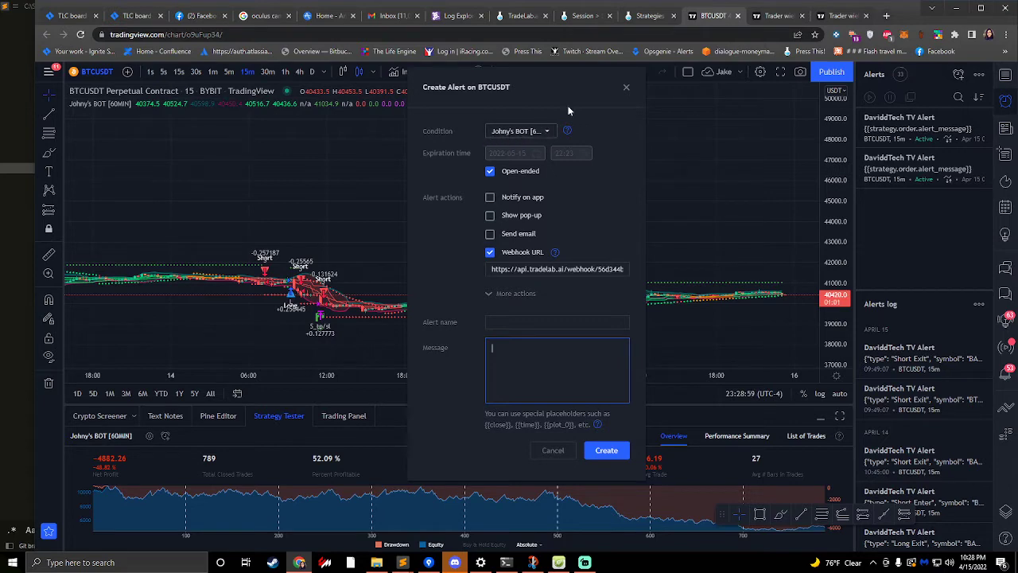
- Discard the pending TradingView alert and review the Johny's BOT [60MIN] input settings without changing them
click(626, 87)
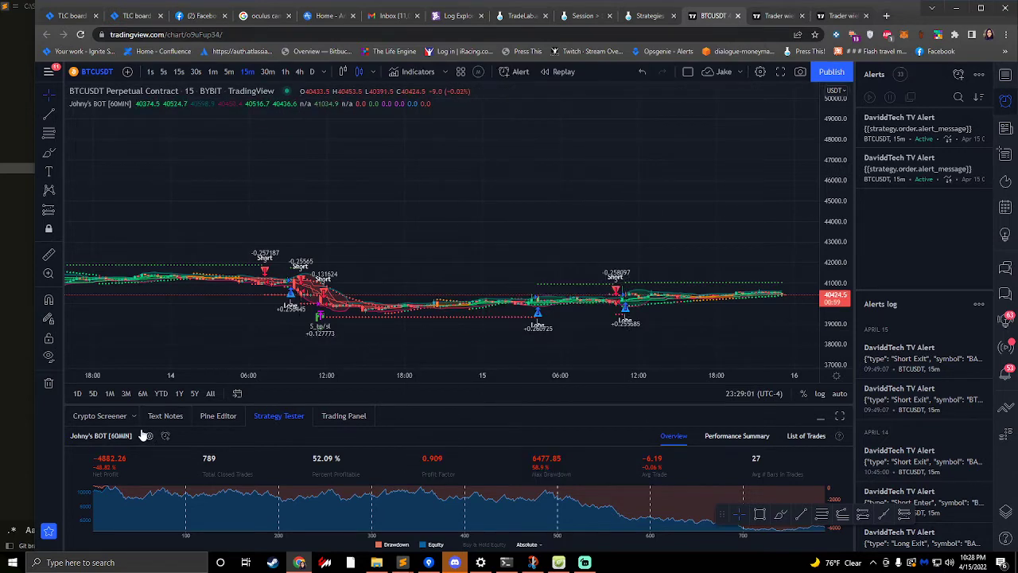
click(148, 435)
scroll(470, 237, down, 15)
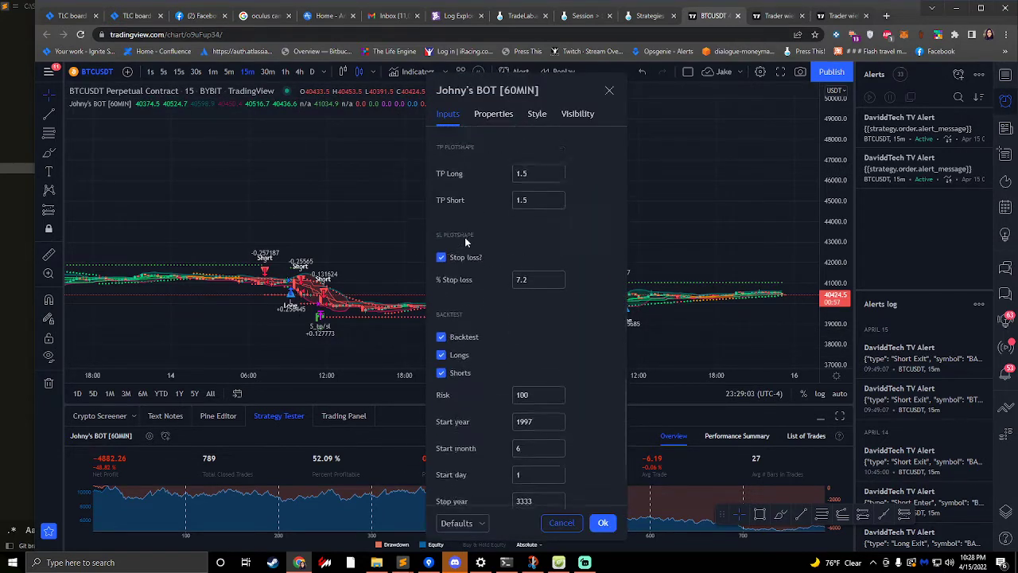
scroll(490, 256, up, 8)
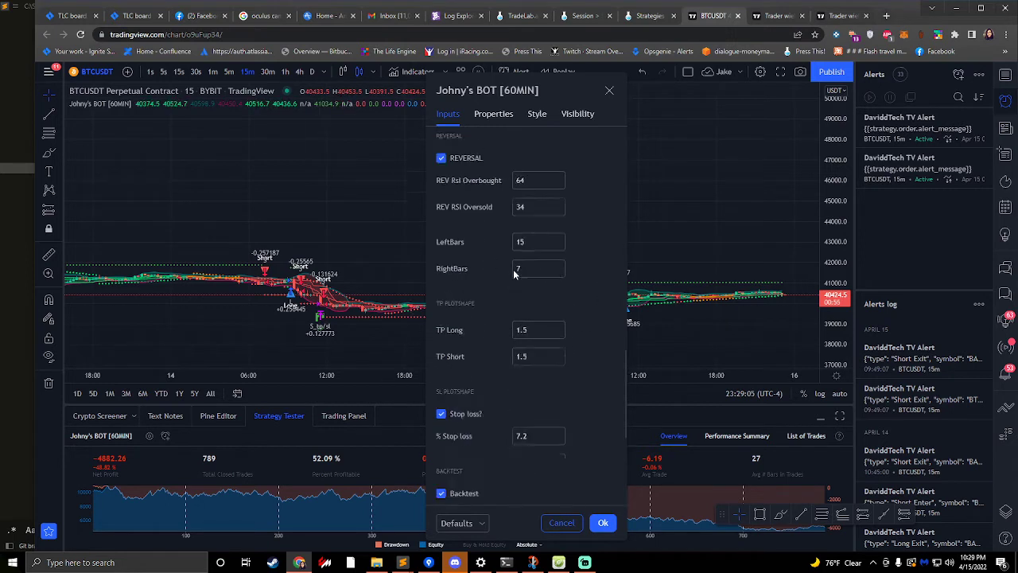
scroll(536, 245, up, 6)
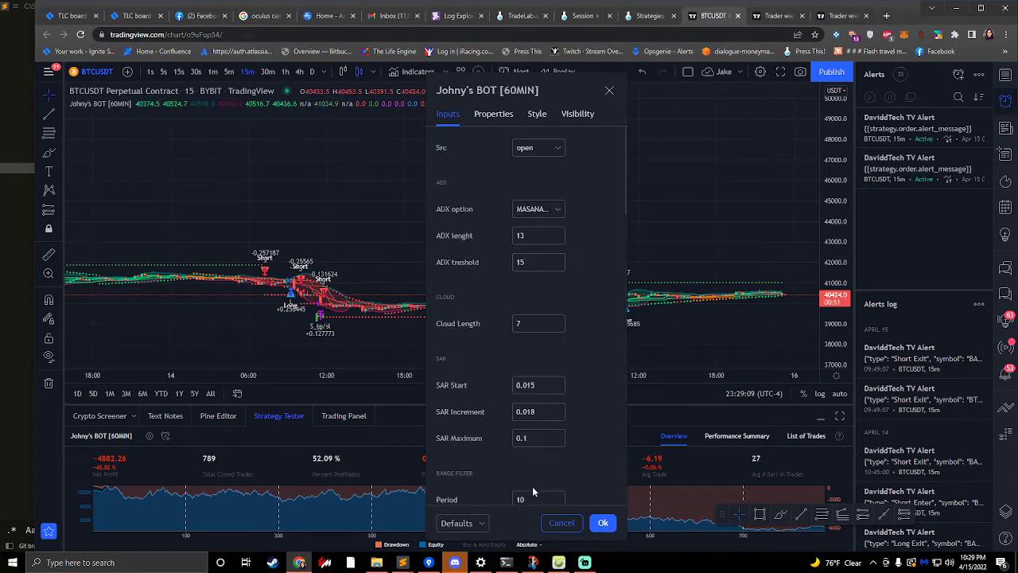
click(562, 523)
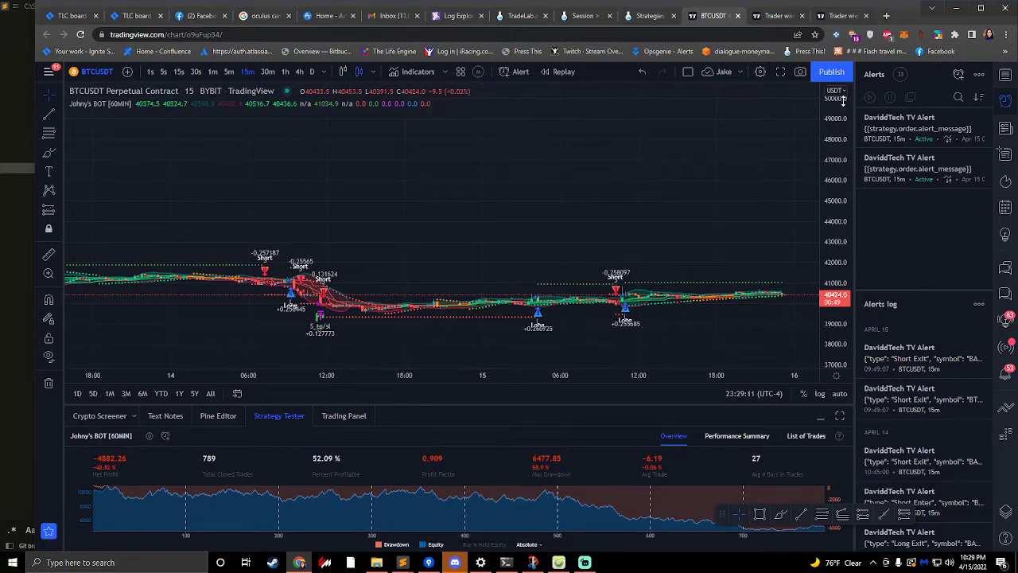
- Start a new BTCUSDT alert with Johny's BOT [60MIN] as its condition and clear the default message text
click(960, 74)
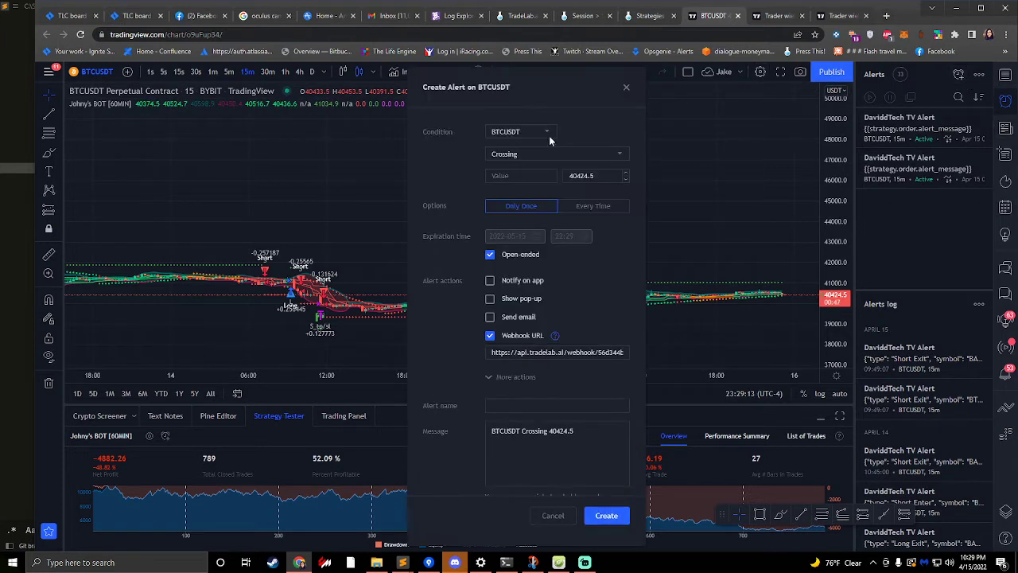
click(517, 132)
click(509, 152)
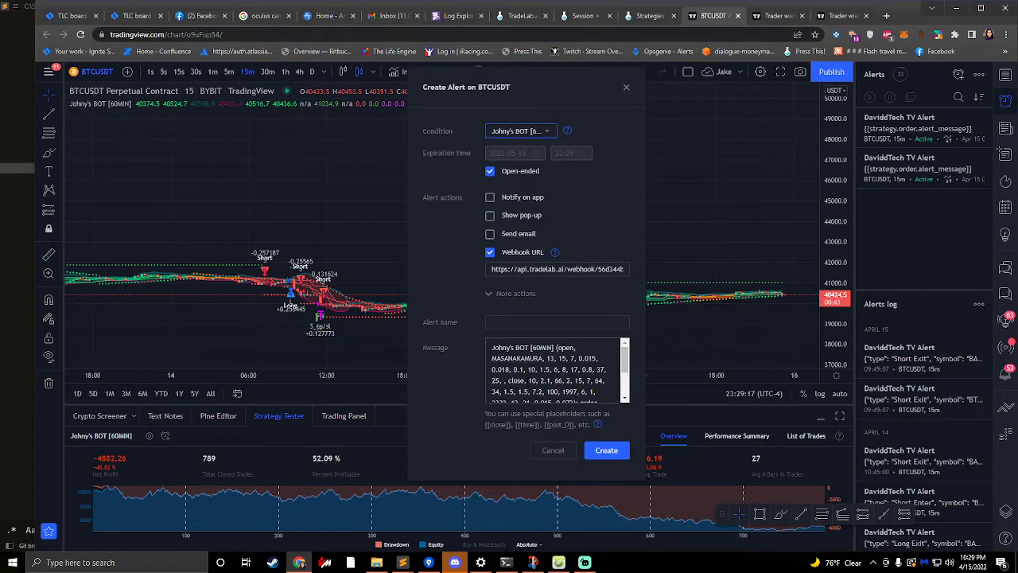
click(553, 370)
key(ctrl+a)
key(BackSpace)
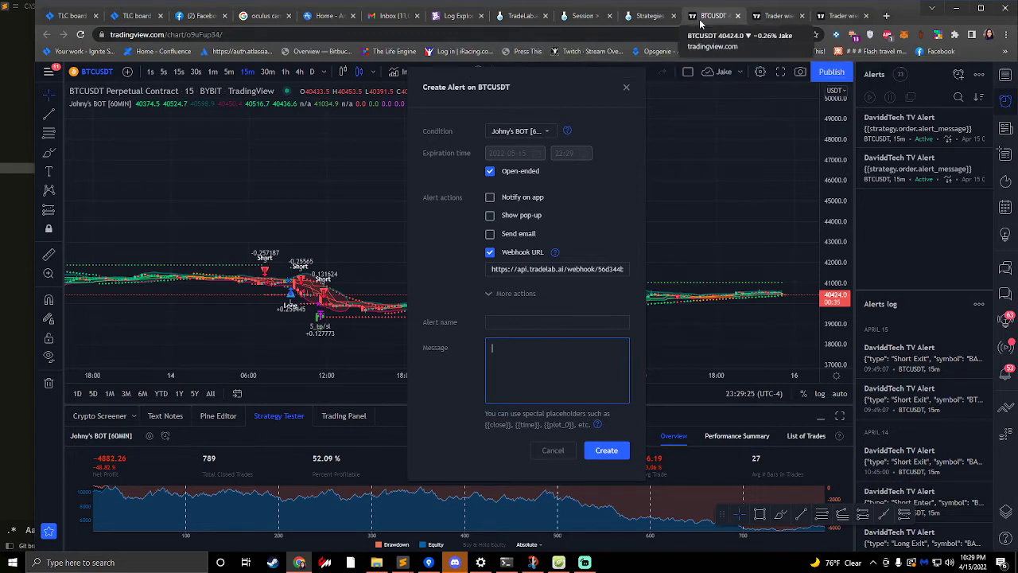
- Search Google for "tradingview variables" in the last browser tab
click(842, 19)
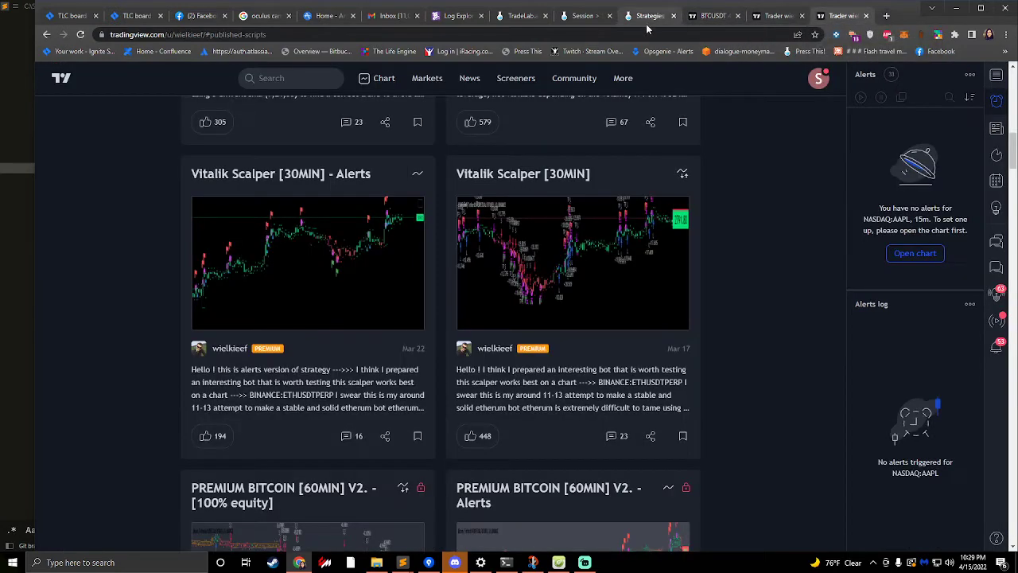
click(649, 34)
text(trad)
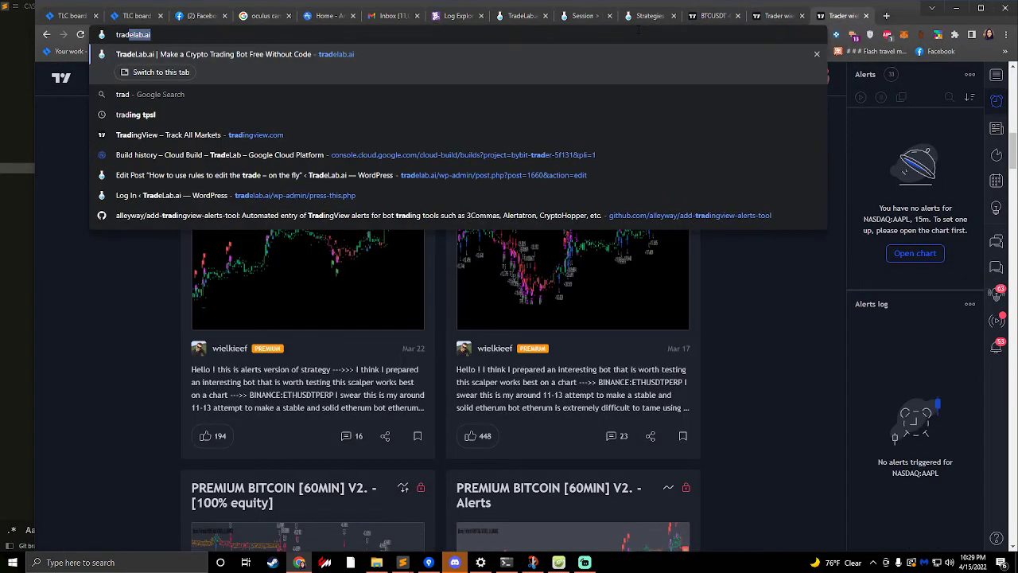
text(ingview variables)
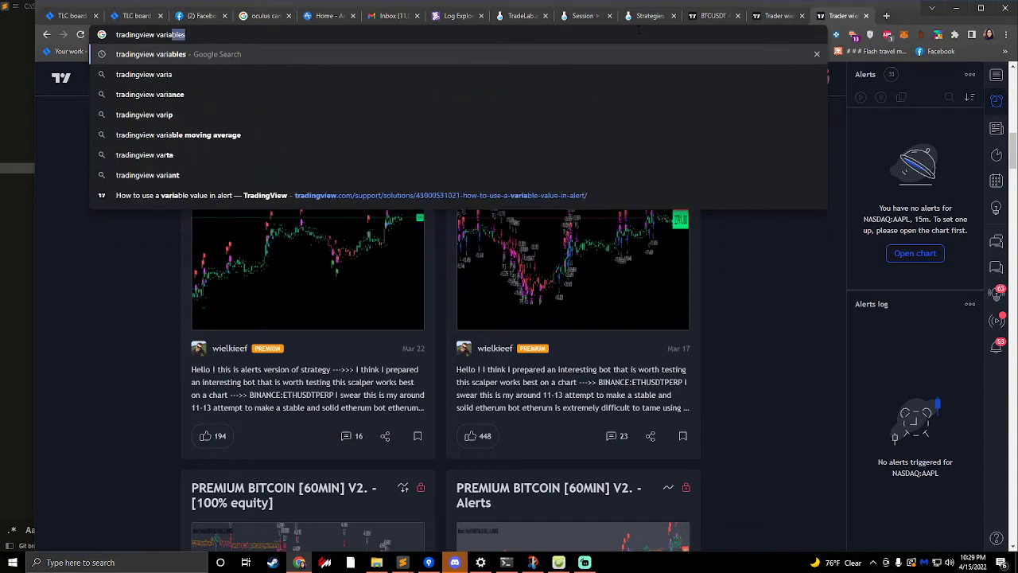
key(Return)
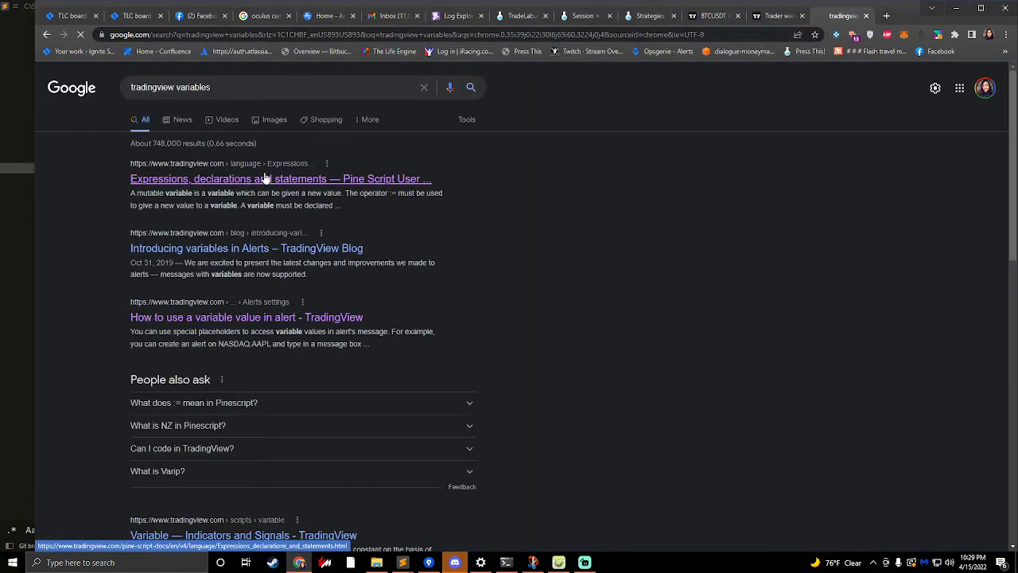
- Open TradingView's "How to use a variable value in alert" help article from the search results and find its placeholder list
click(201, 175)
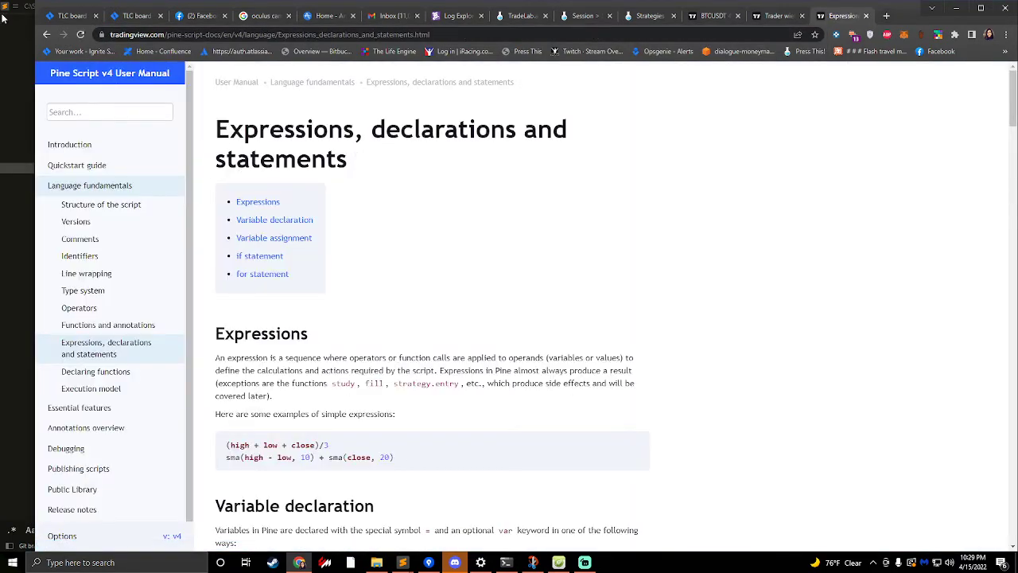
click(50, 32)
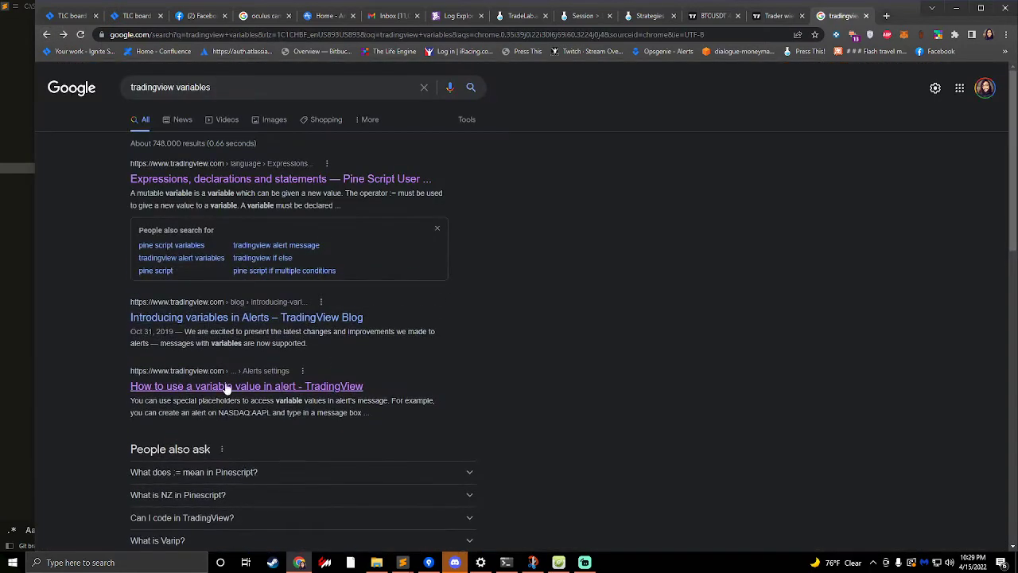
click(222, 382)
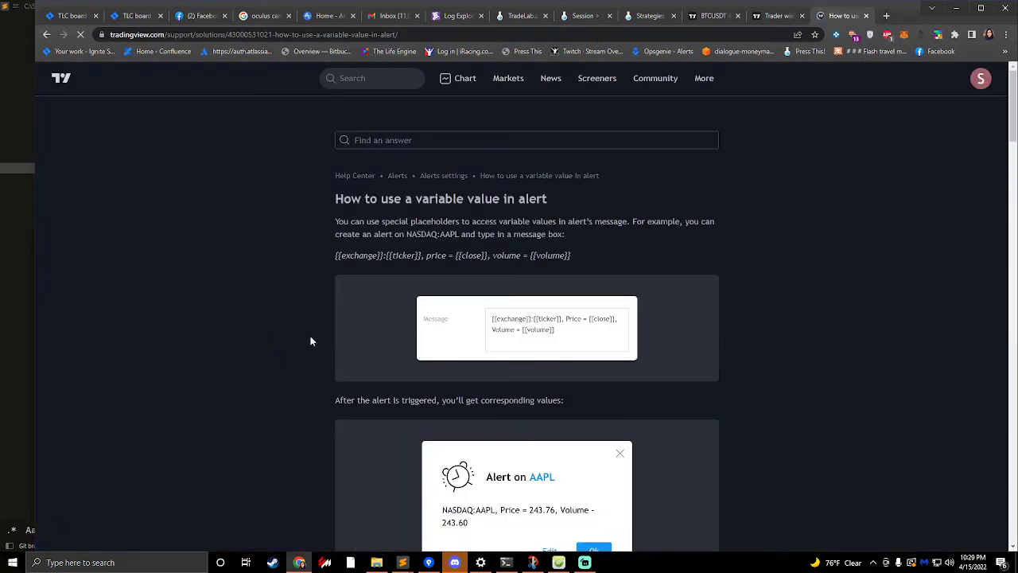
scroll(302, 338, down, 2)
scroll(315, 310, down, 4)
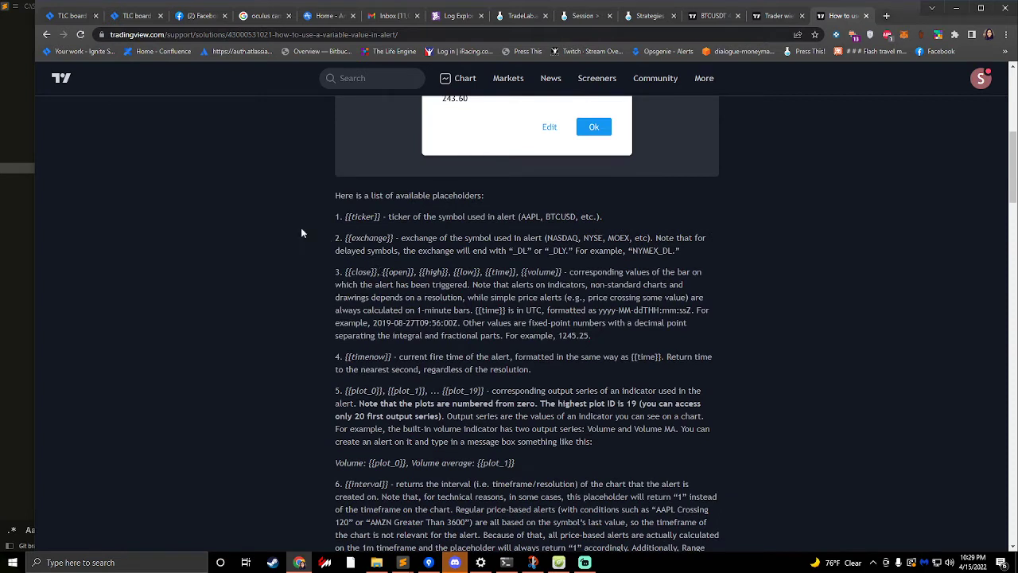
- Examine the general alert placeholders in the help article, including {{ticker}}, {{exchange}}, {{close}} and {{open}}
drag(125, 35, 284, 36)
click(207, 147)
scroll(291, 209, up, 5)
scroll(288, 215, down, 5)
drag(351, 217, 414, 268)
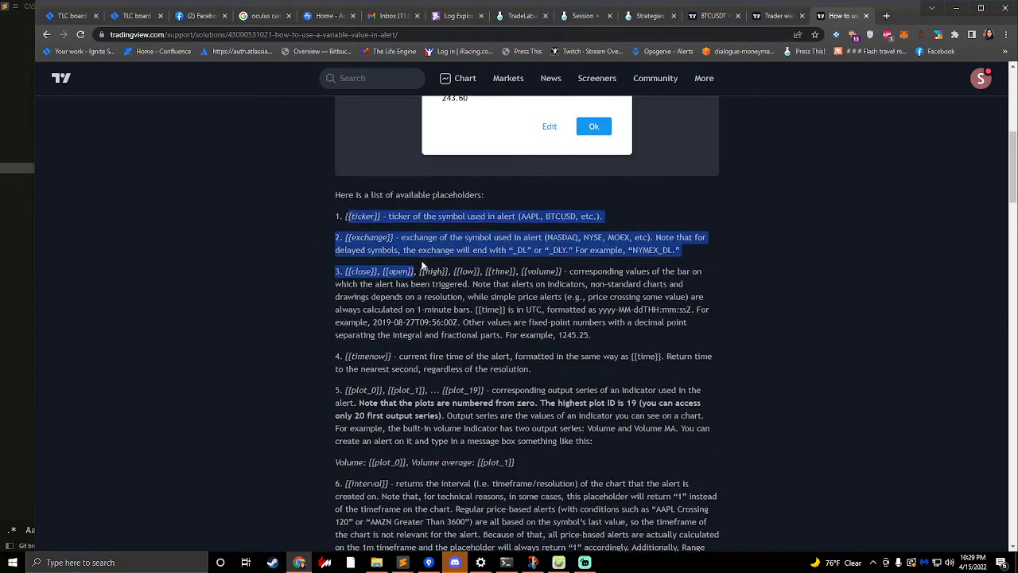
scroll(421, 268, down, 2)
click(422, 268)
scroll(422, 267, up, 2)
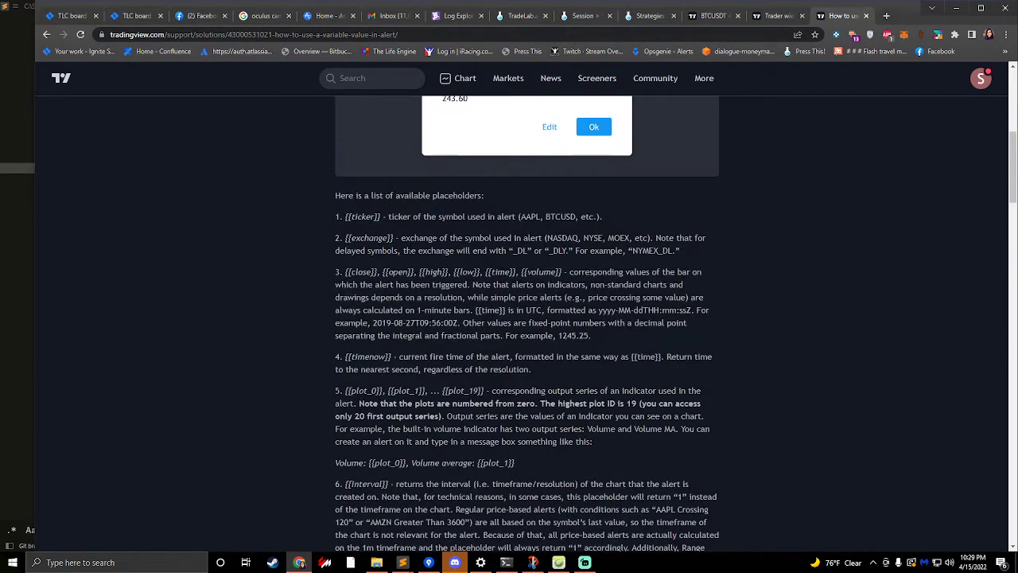
- Enter {{close}} as the message of the pending BTCUSDT alert in TradingView
click(710, 15)
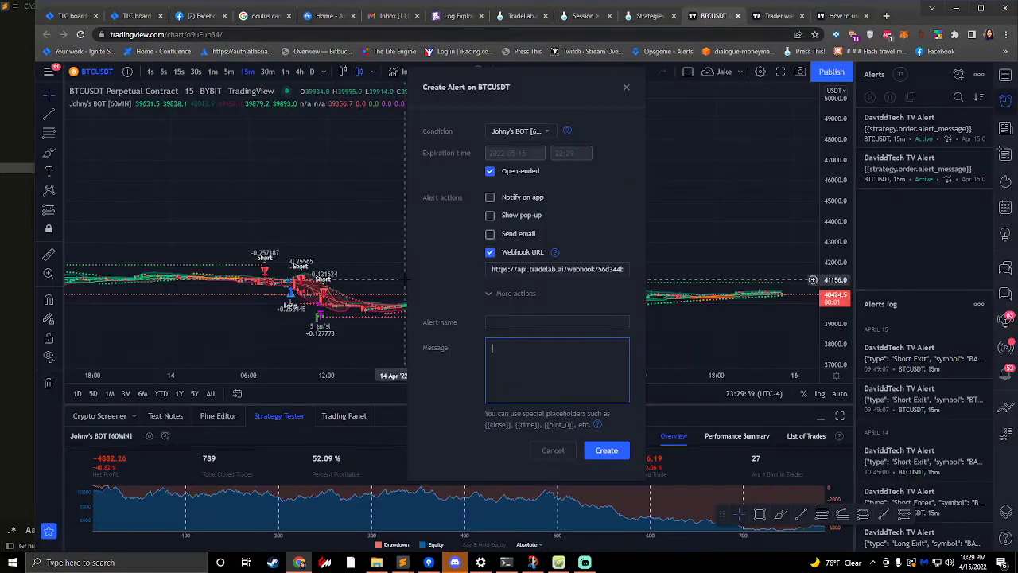
text({{c)
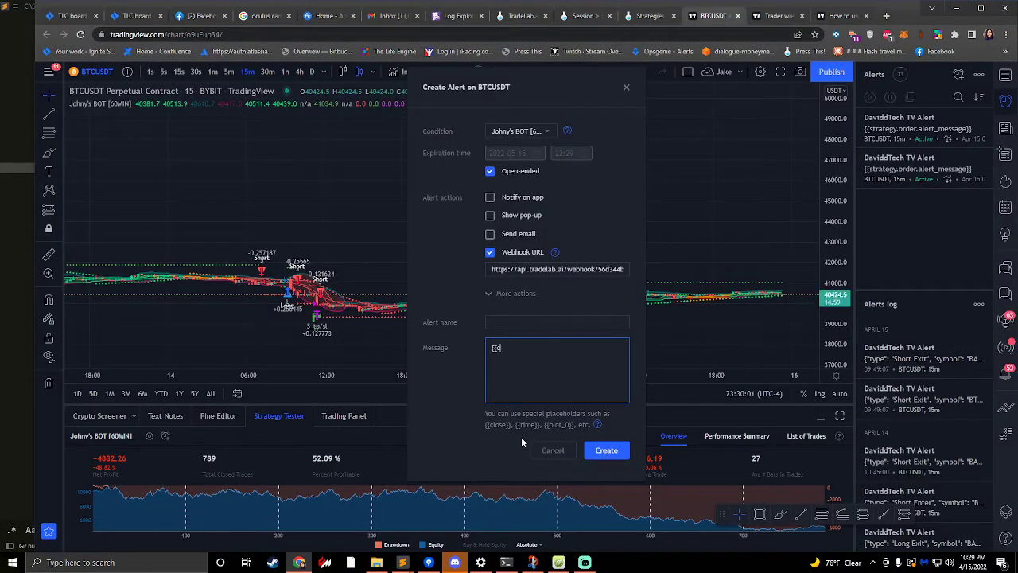
text(lose}})
- Compare the {{ticker}} placeholder in the help article with the {{close}} message in the pending BTCUSDT alert
click(841, 16)
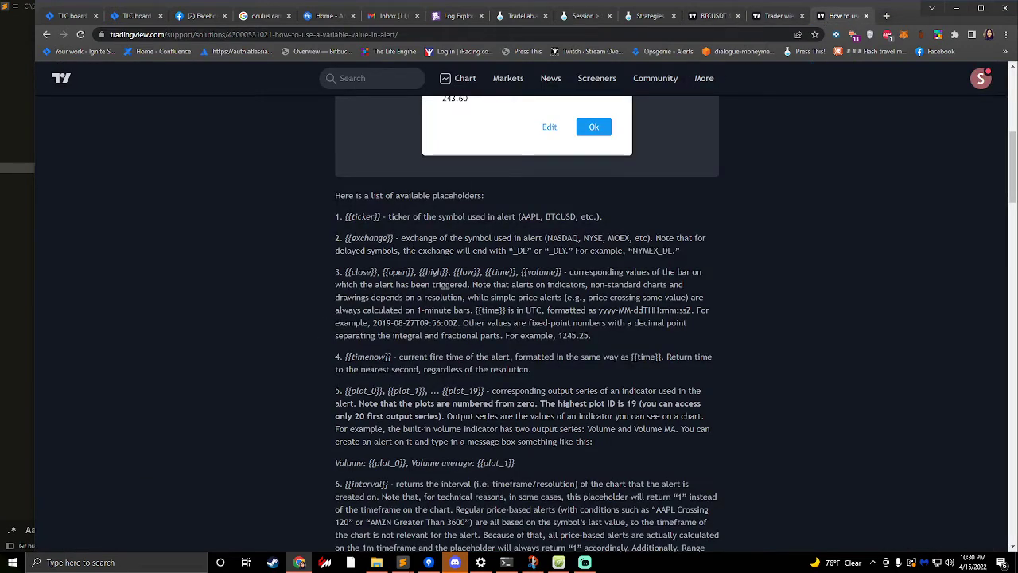
double_click(365, 216)
drag(382, 216, 345, 216)
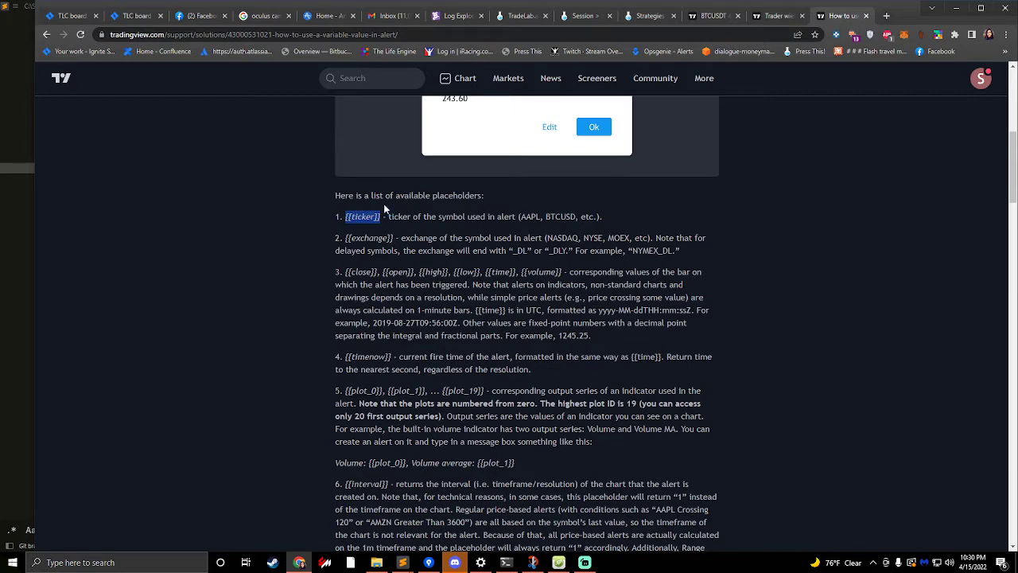
click(776, 15)
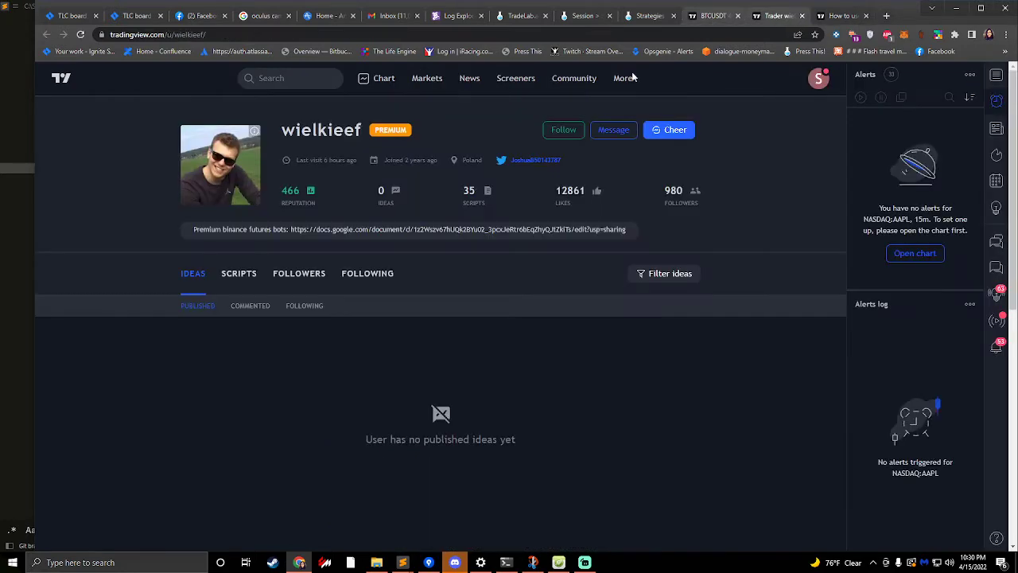
click(712, 16)
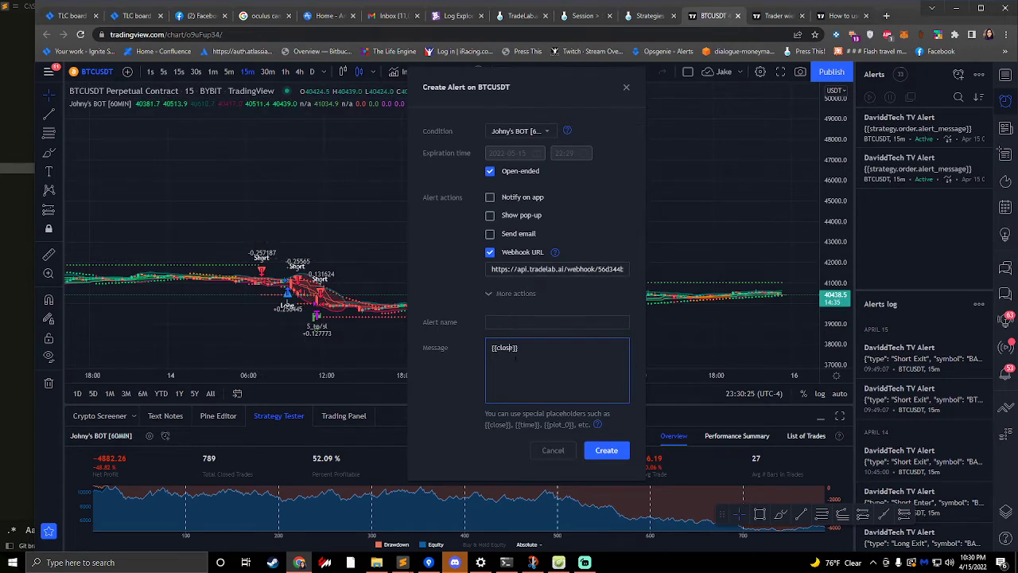
drag(521, 349, 448, 348)
- Skim the help article's strategy placeholders and discard the pending BTCUSDT alert in TradingView
click(835, 15)
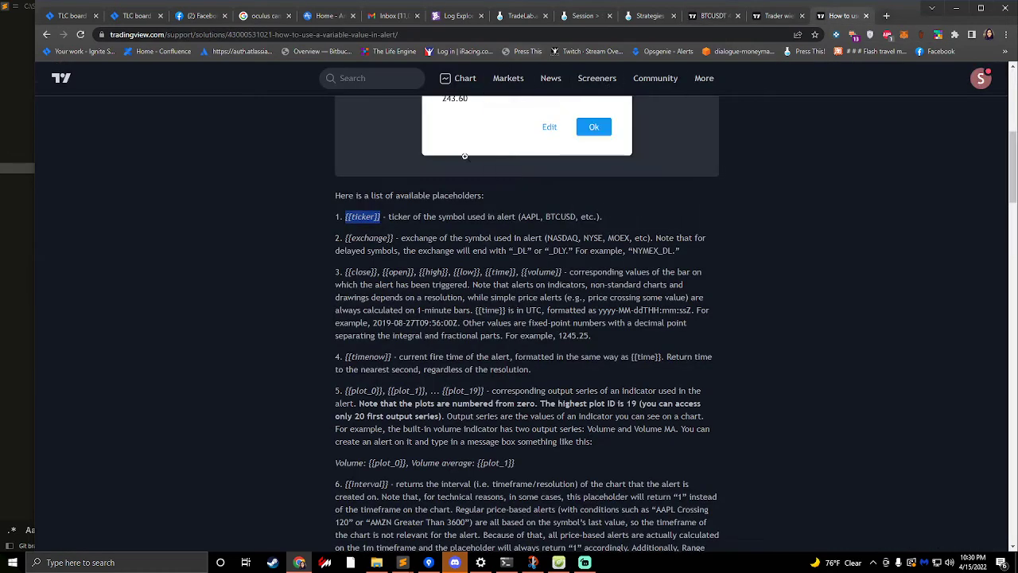
scroll(415, 380, down, 2)
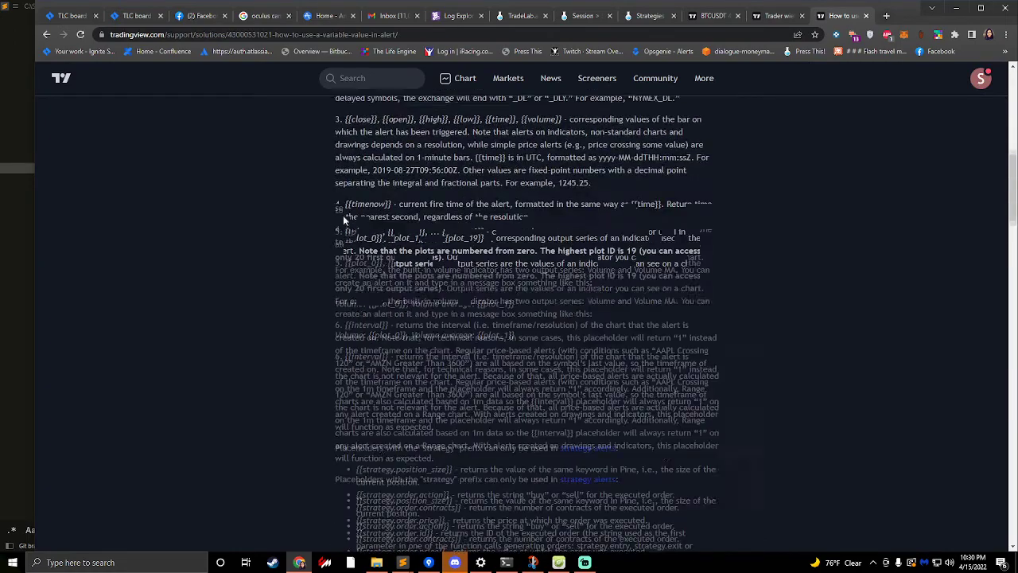
scroll(344, 261, down, 6)
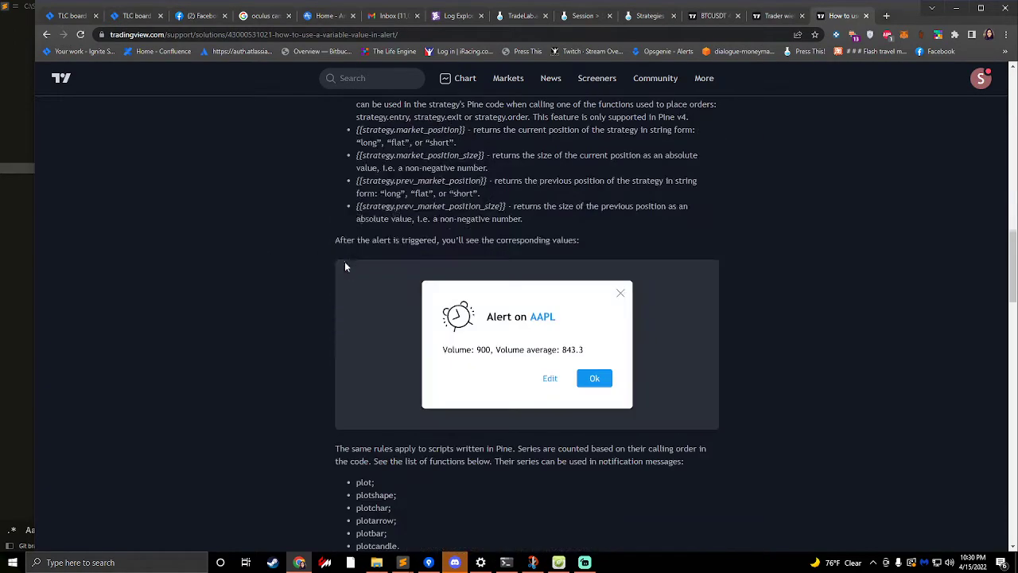
scroll(401, 251, up, 2)
scroll(240, 201, up, 2)
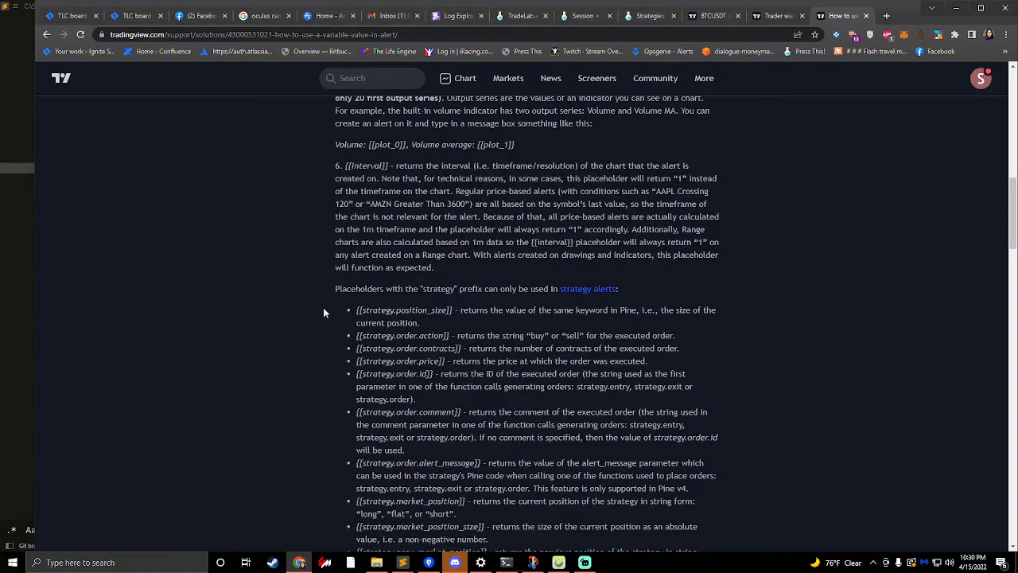
scroll(323, 313, down, 2)
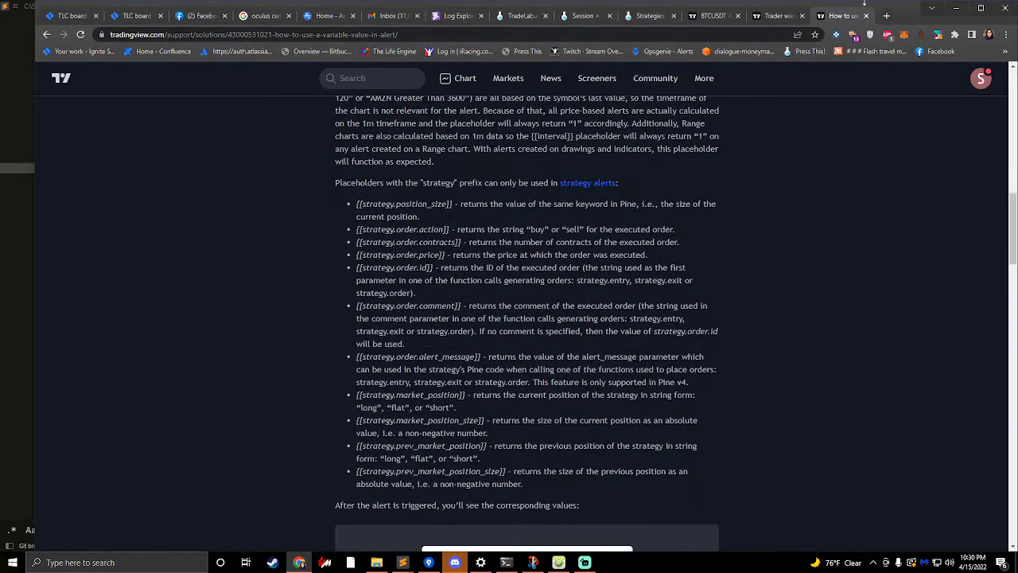
click(710, 15)
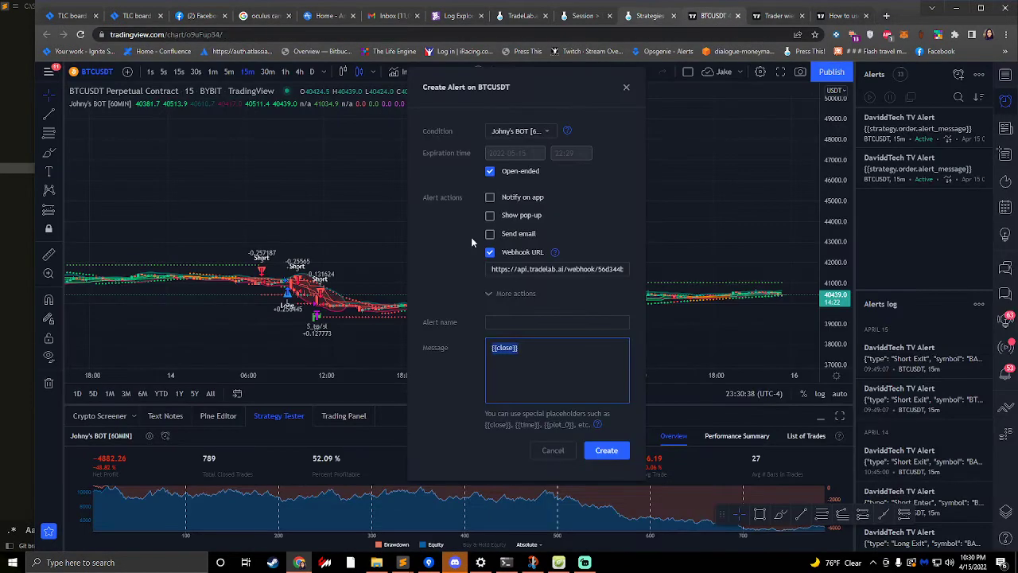
click(626, 88)
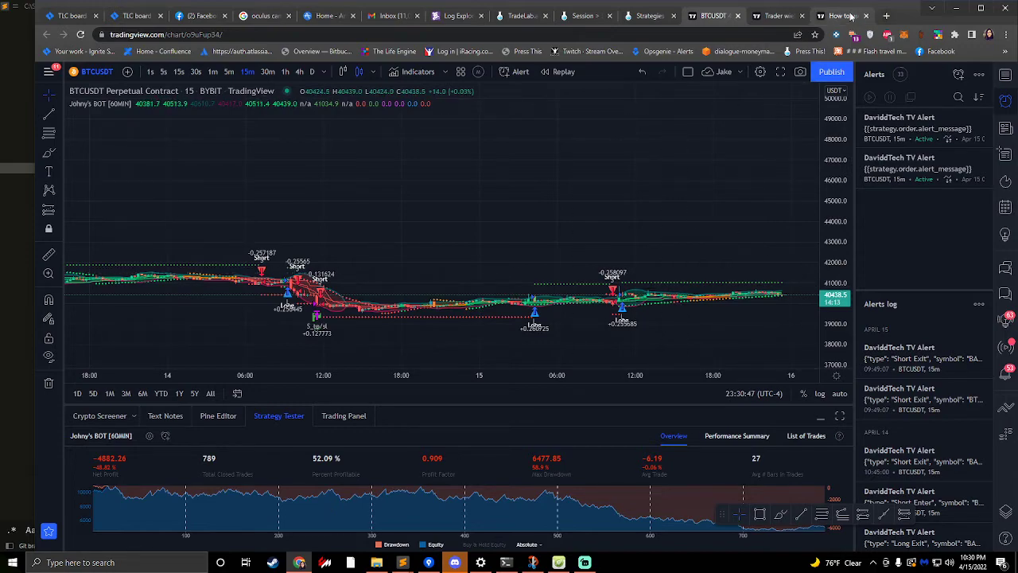
- Examine the help article's strategy-only placeholders, from {{strategy.position_size}} and {{strategy.order.action}} to {{strategy.order.alert_message}} and {{strategy.market_position}}
click(843, 15)
scroll(314, 302, up, 7)
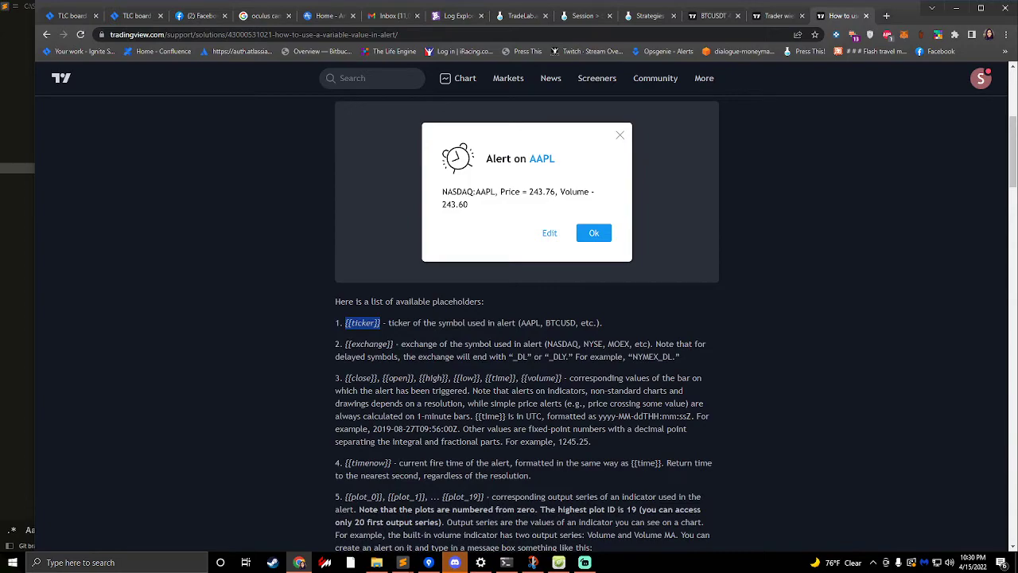
scroll(525, 318, down, 5)
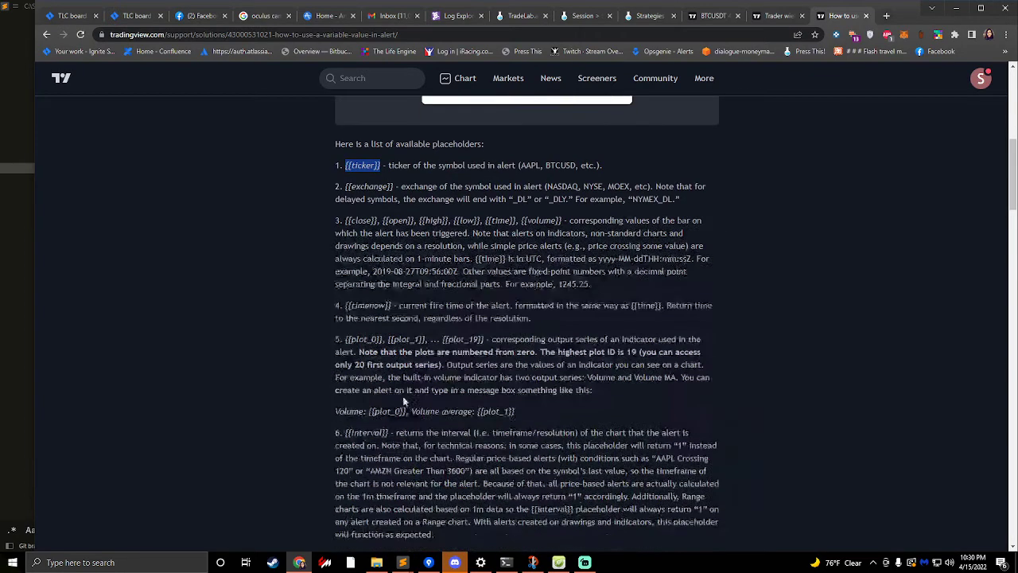
scroll(525, 318, down, 2)
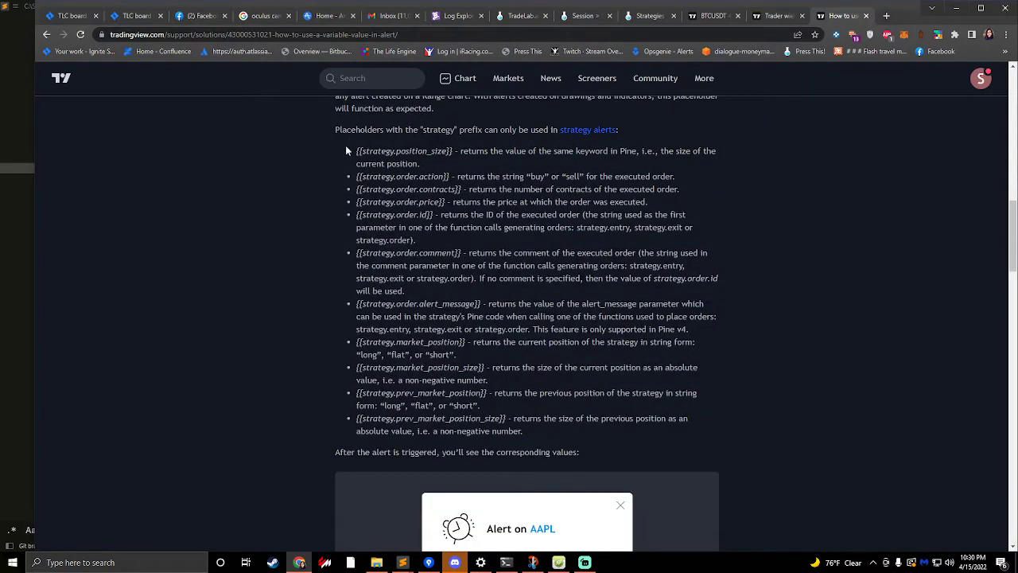
drag(347, 148, 571, 439)
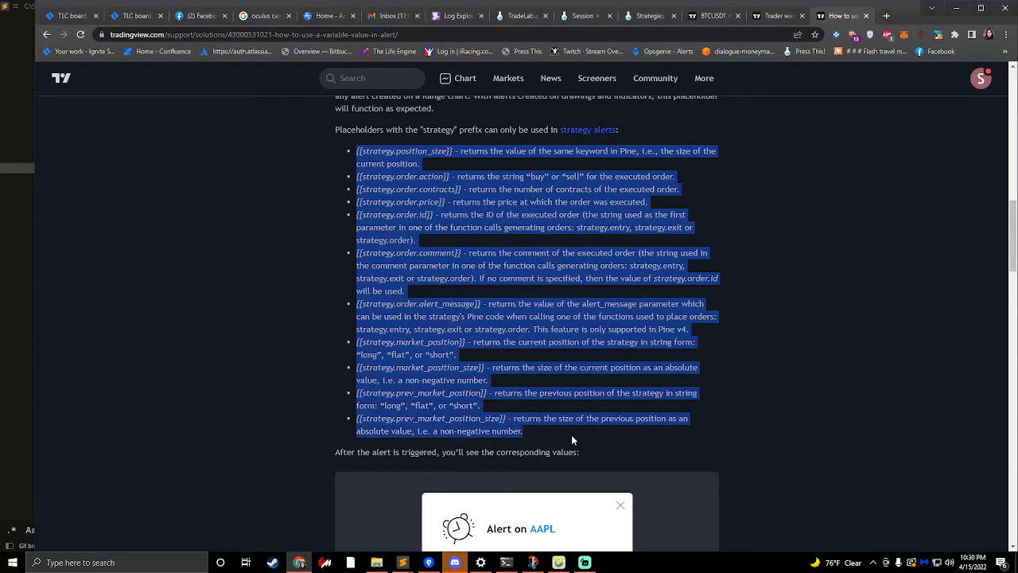
click(515, 432)
drag(357, 151, 448, 151)
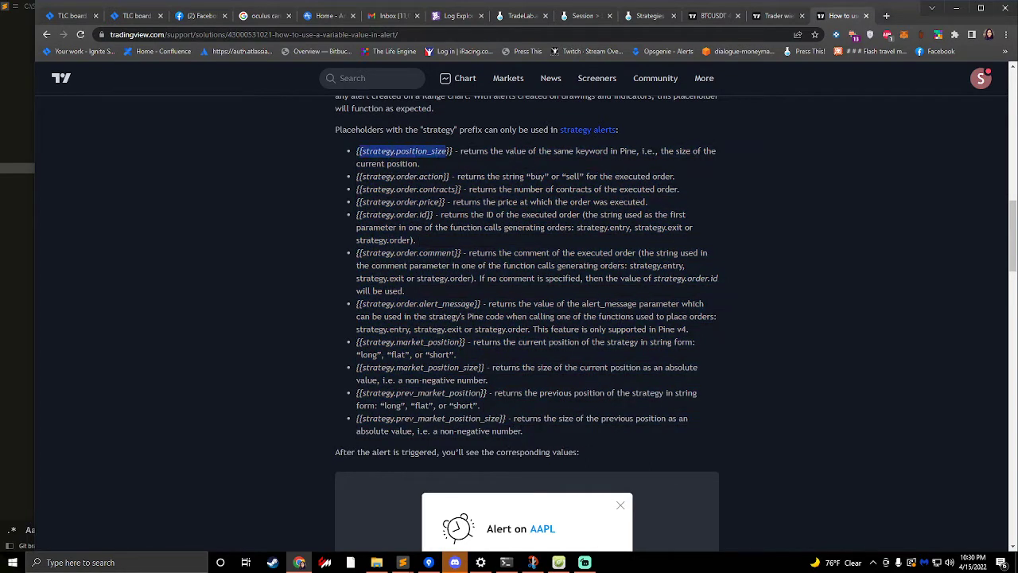
drag(366, 175, 444, 177)
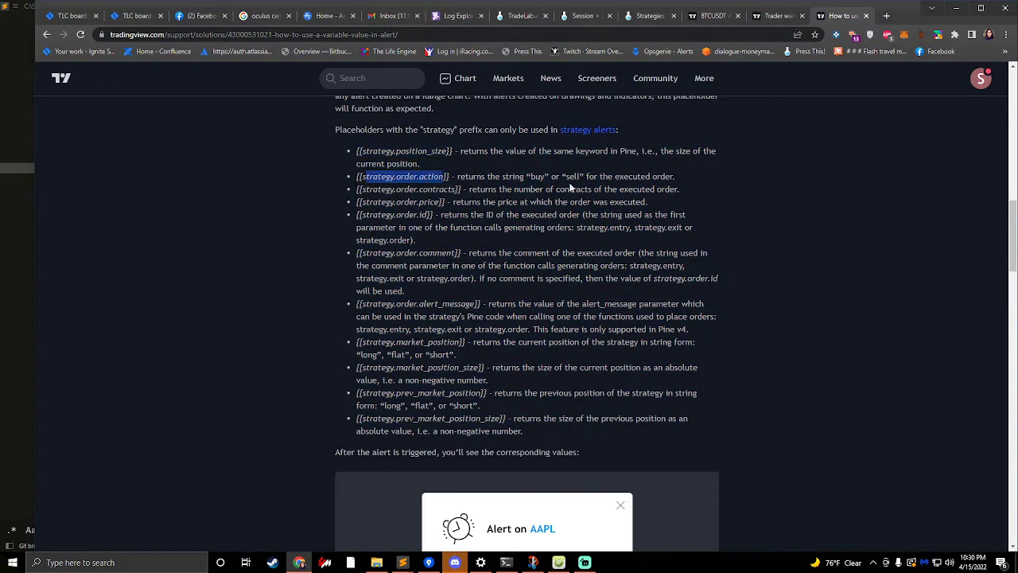
drag(524, 176, 580, 176)
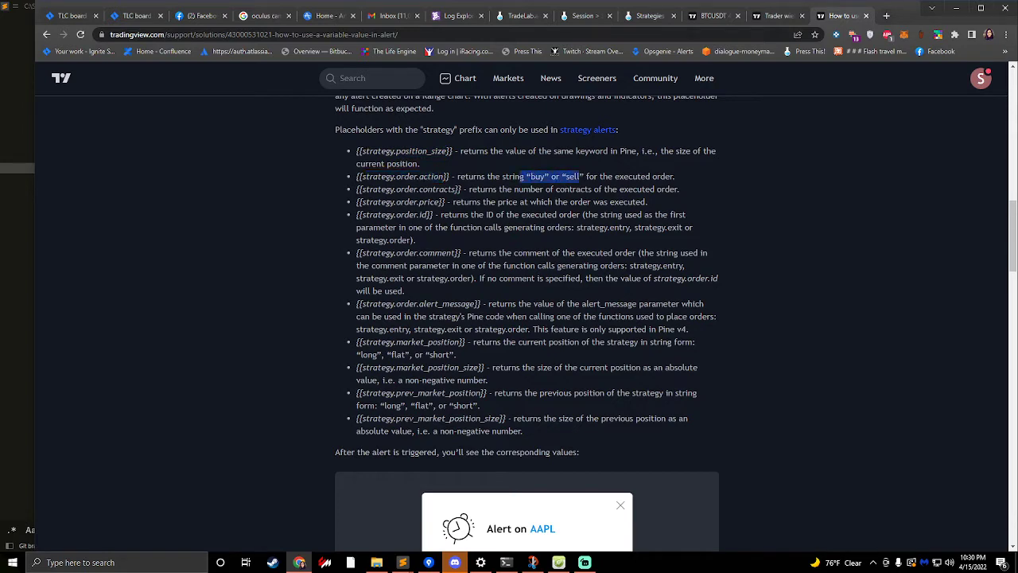
drag(389, 190, 618, 190)
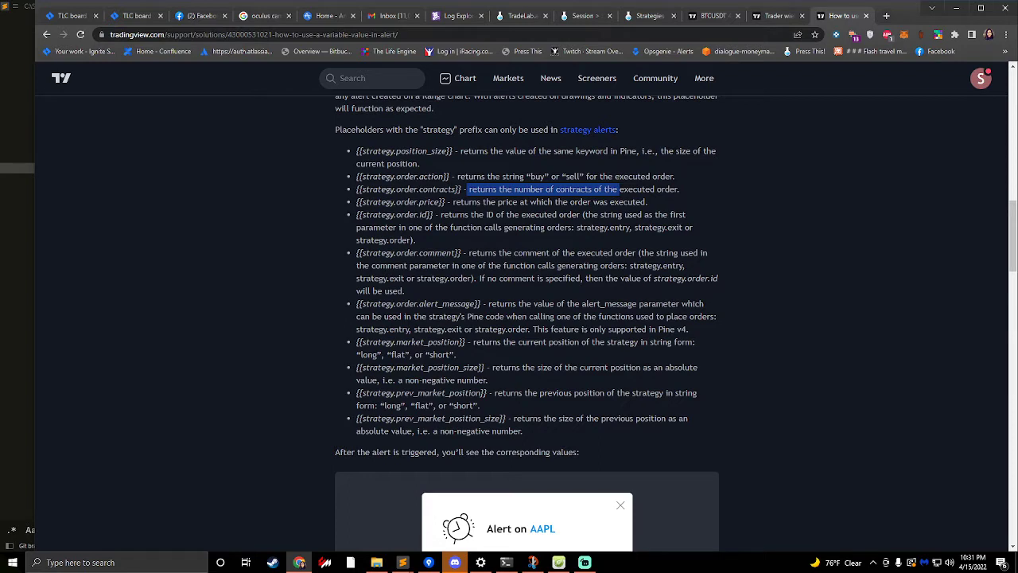
drag(394, 202, 428, 215)
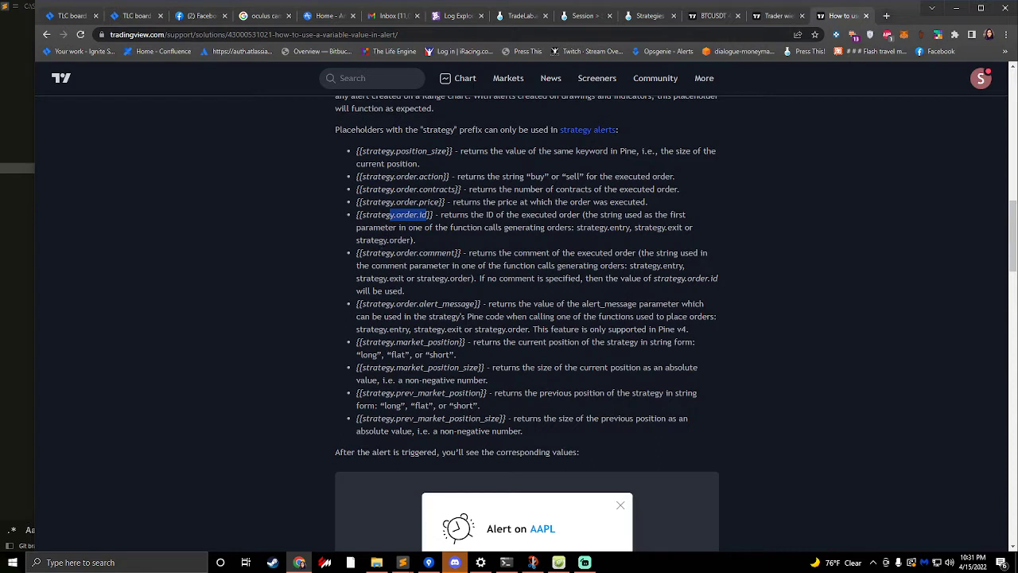
drag(396, 253, 495, 253)
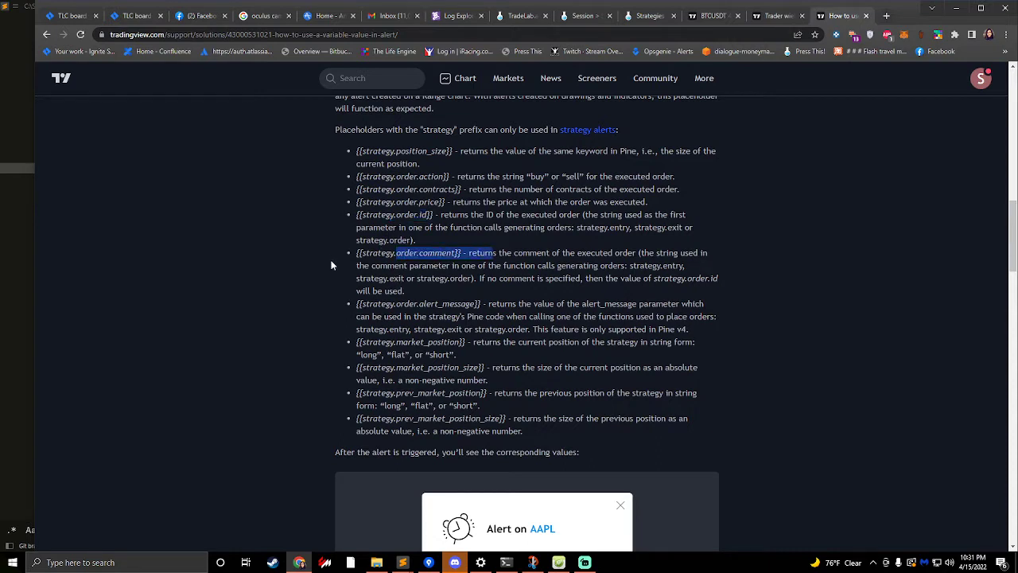
drag(409, 304, 481, 304)
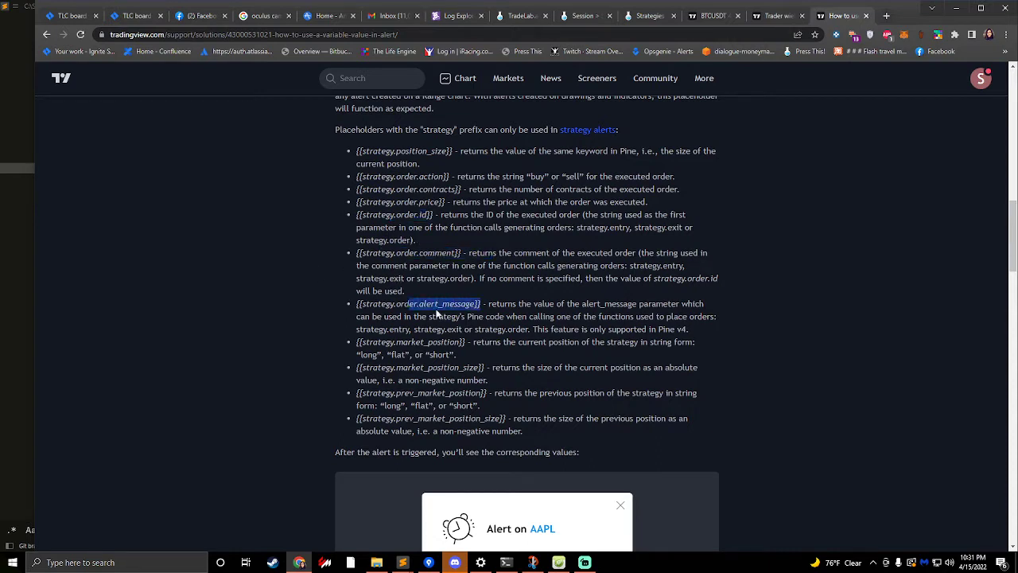
drag(391, 342, 460, 342)
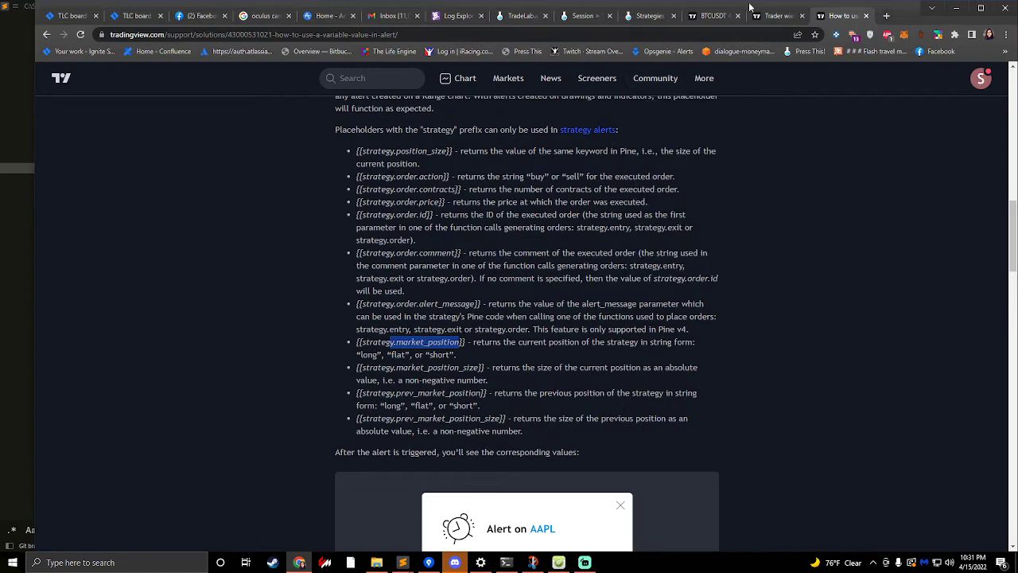
- Switch to the TradeLab strategy editor and add a new alert template in the Alert Builder
click(710, 15)
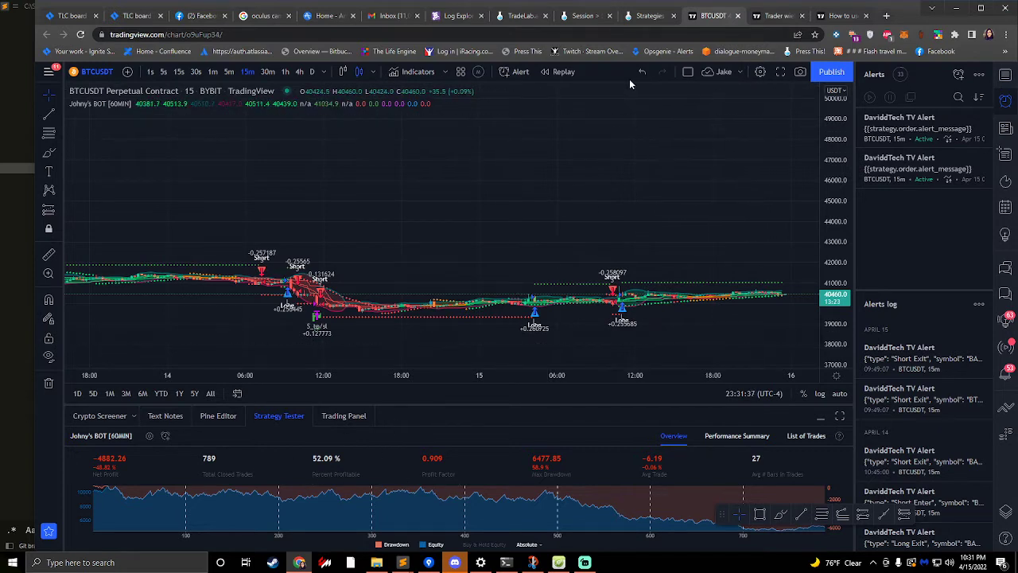
click(650, 15)
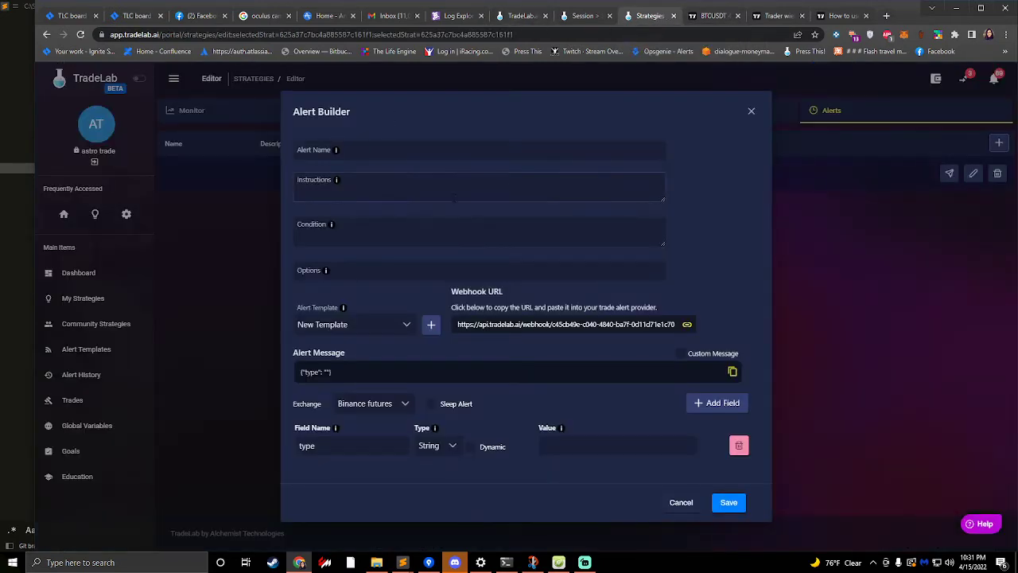
click(430, 324)
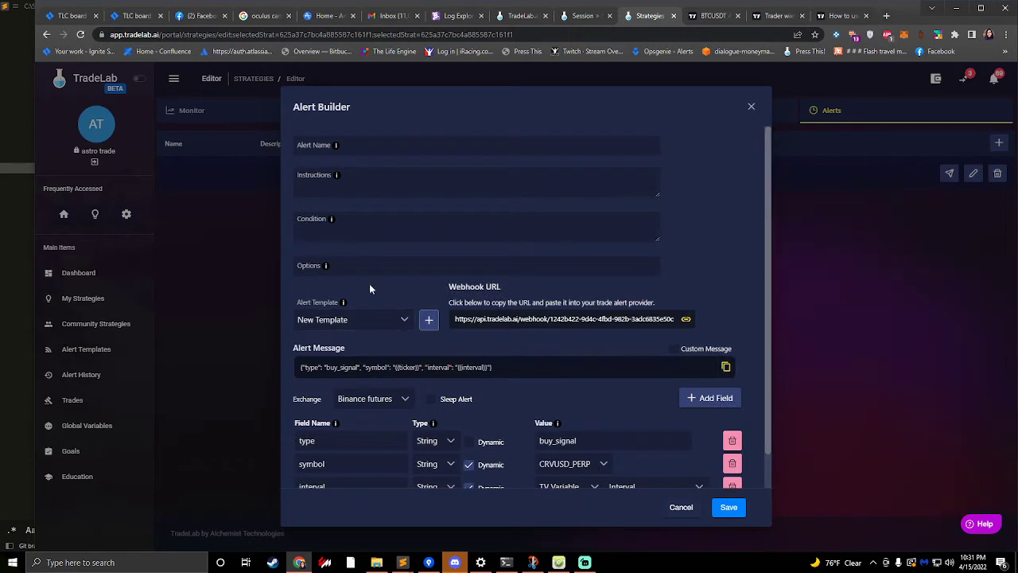
- Name the new TradeLab alert Enter
click(360, 147)
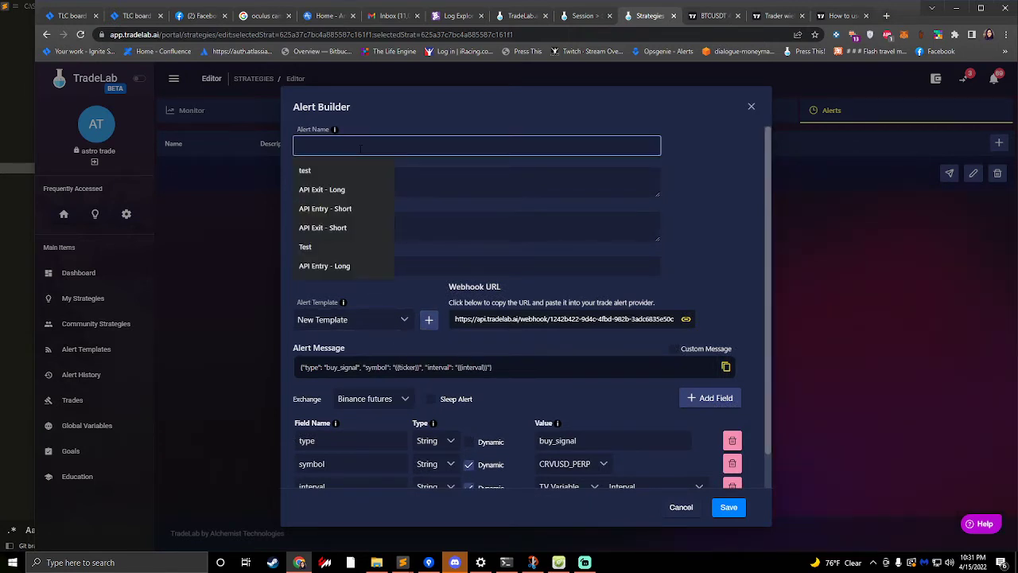
text(N)
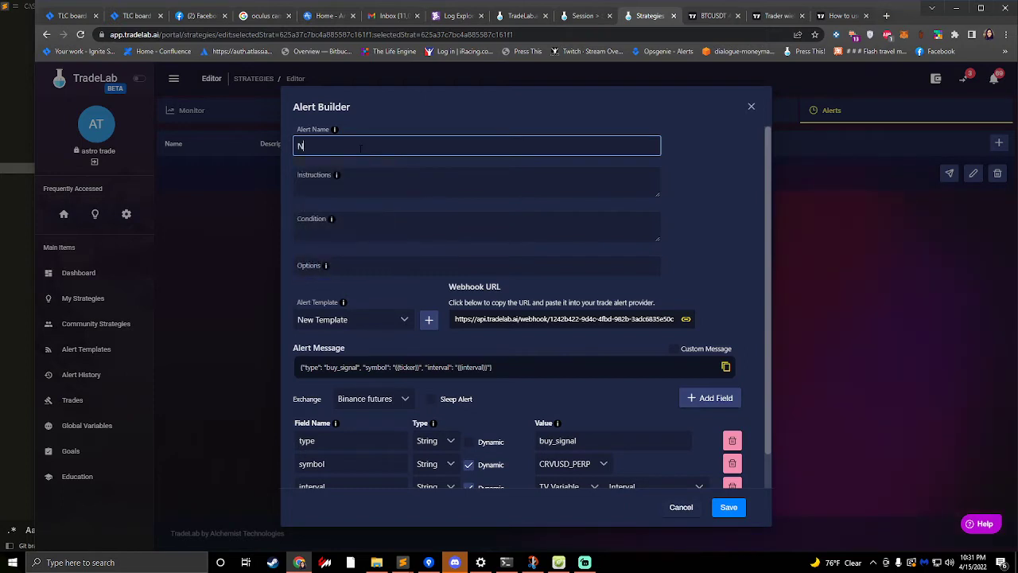
key(BackSpace)
text(Enter)
- Make the alert message's type field dynamic and use TV Variable as its value source
scroll(396, 280, down, 1)
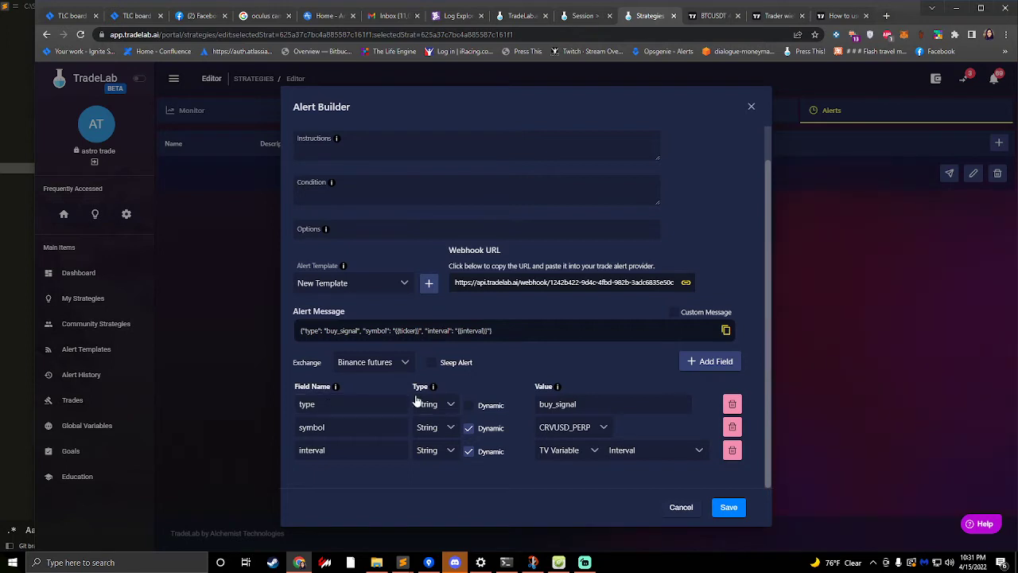
double_click(591, 404)
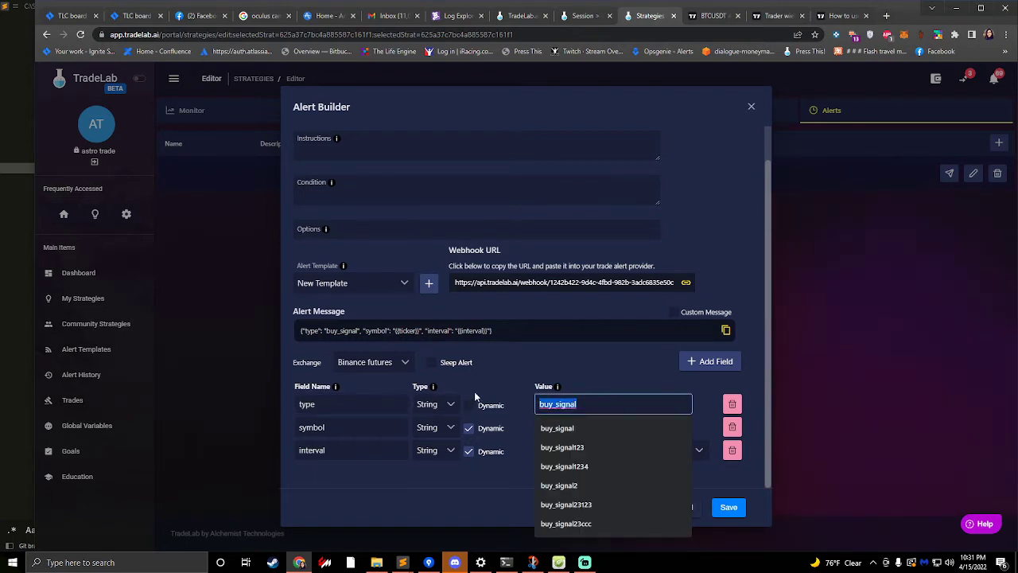
click(599, 407)
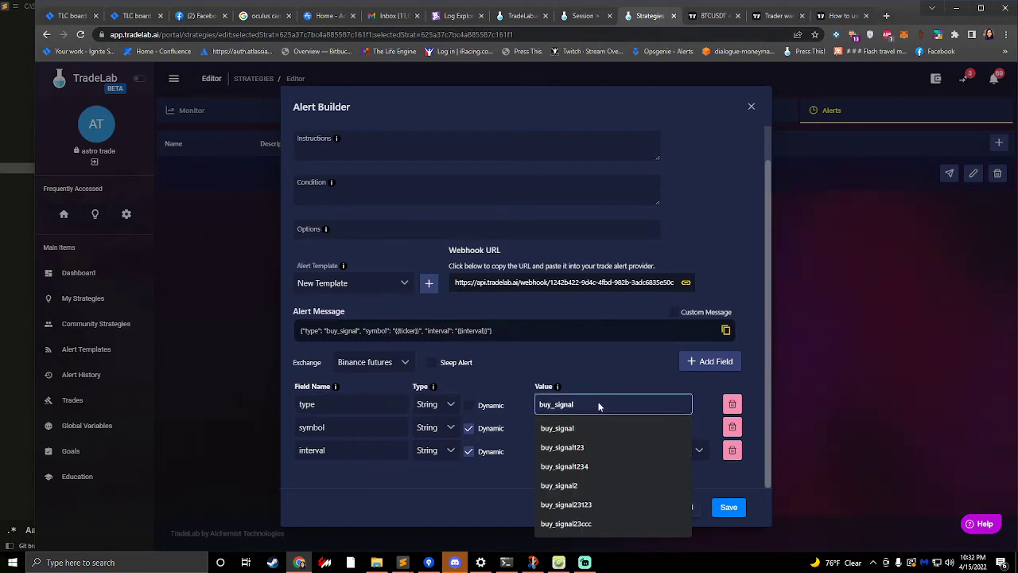
click(476, 374)
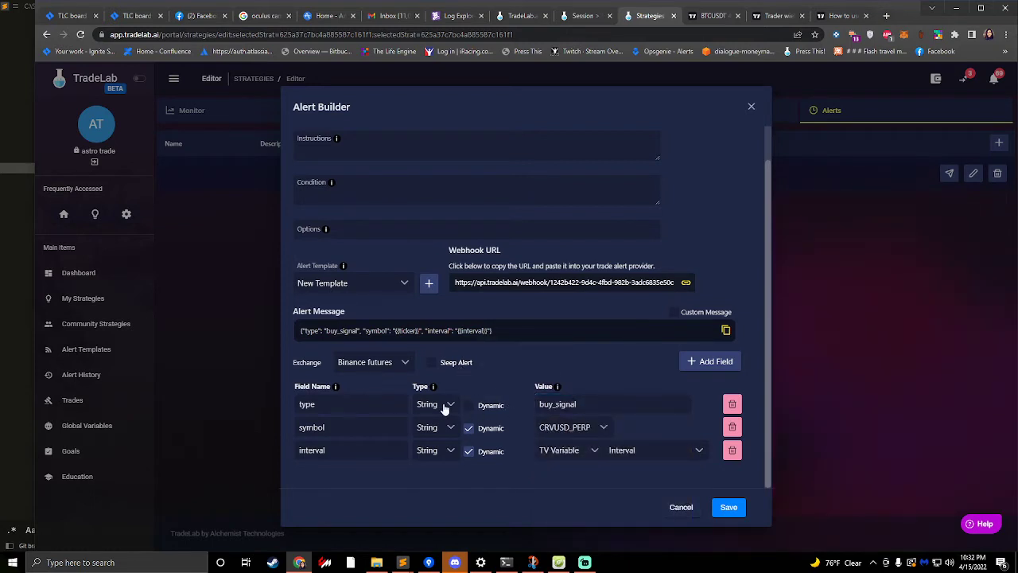
click(468, 405)
click(579, 406)
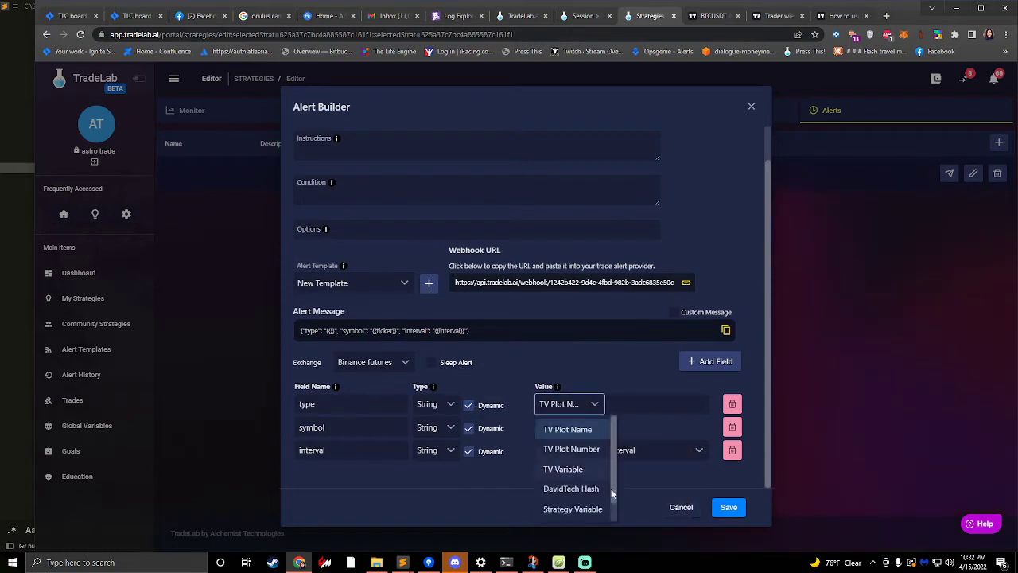
scroll(569, 509, down, 1)
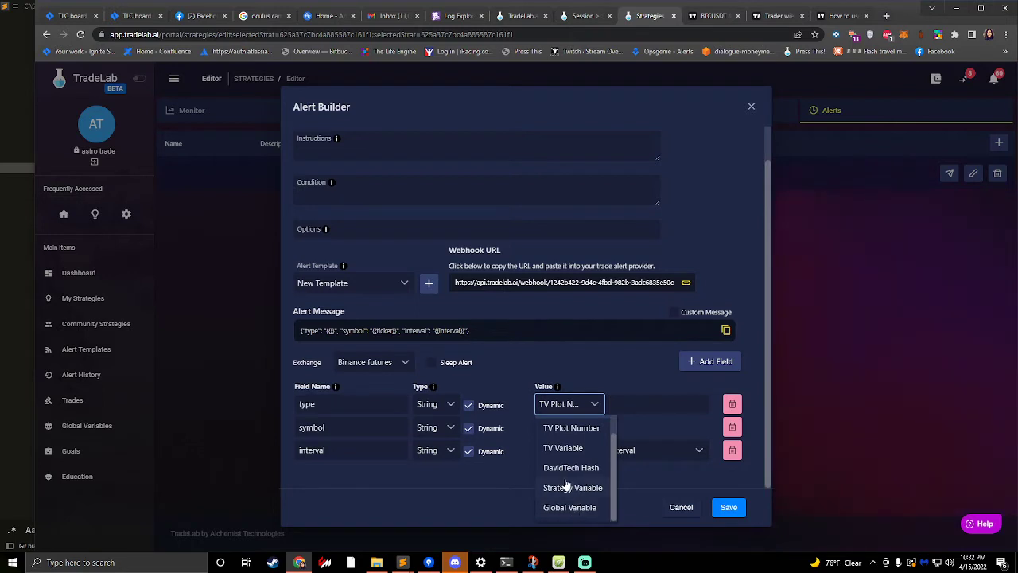
click(571, 468)
click(573, 405)
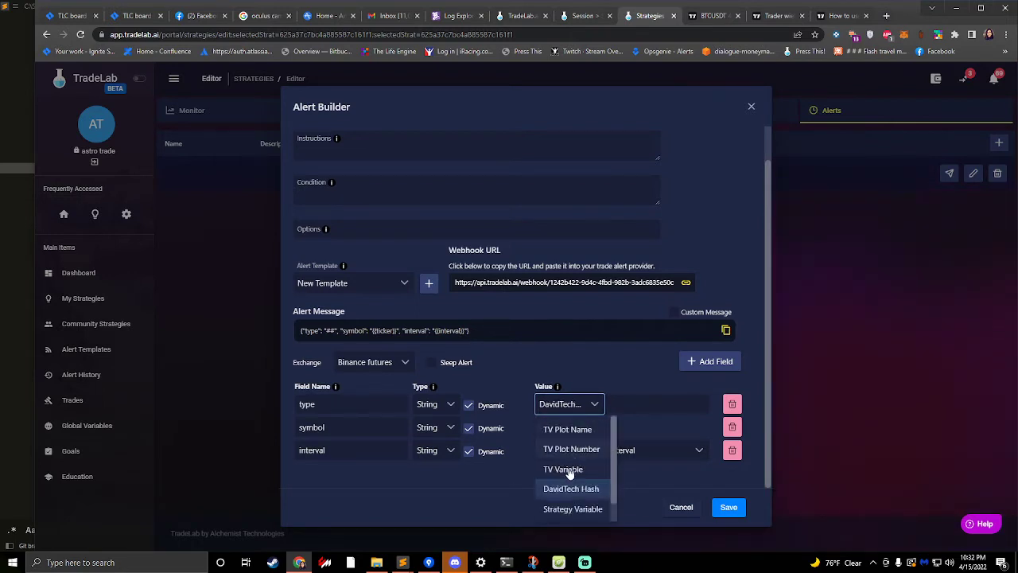
click(568, 470)
- Examine the value sources and the TV Variable options offered for the type field, from Symbol to Time
click(648, 404)
scroll(644, 489, down, 2)
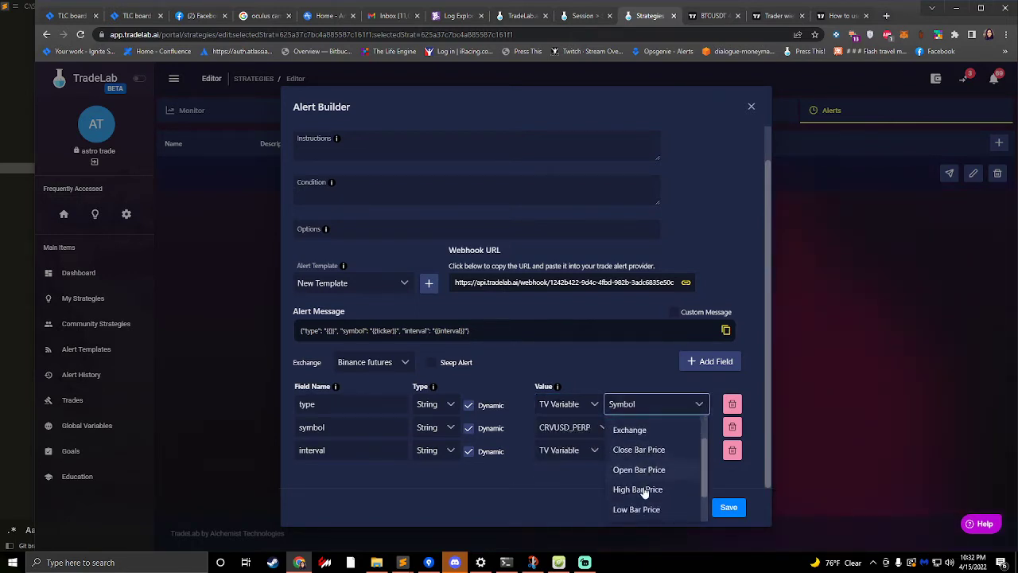
scroll(645, 489, down, 2)
click(644, 410)
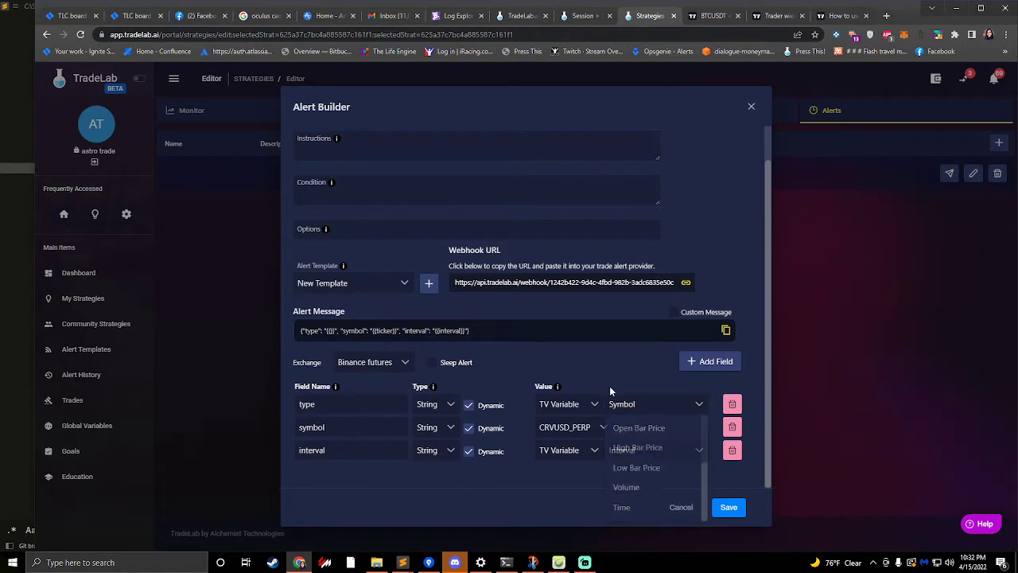
click(563, 411)
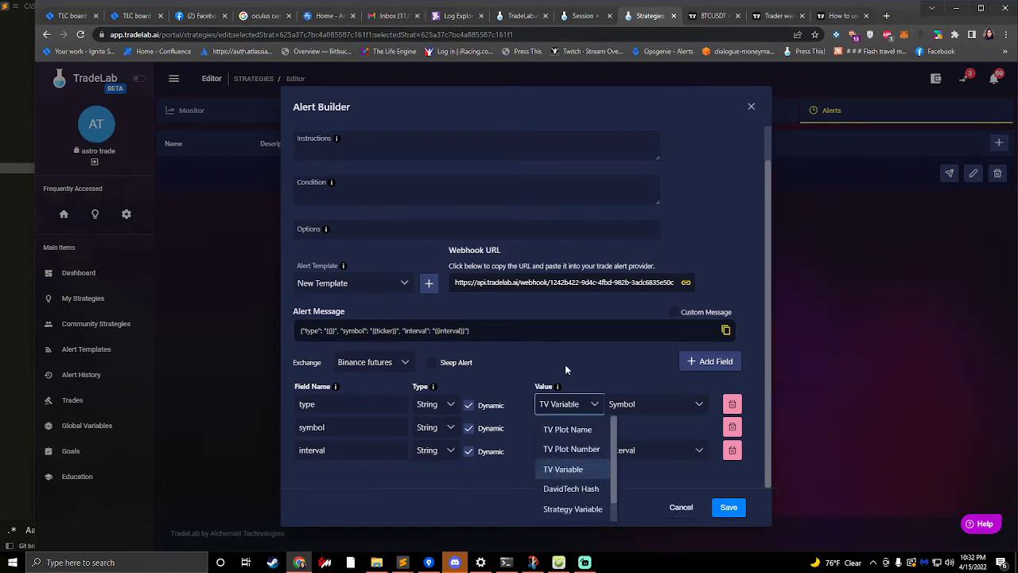
click(565, 403)
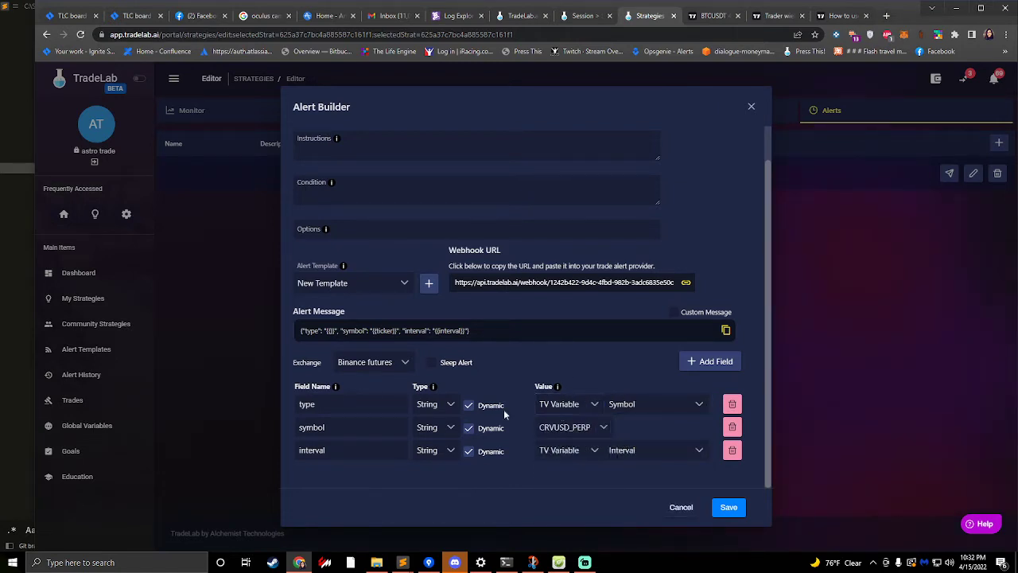
click(643, 411)
scroll(652, 470, down, 2)
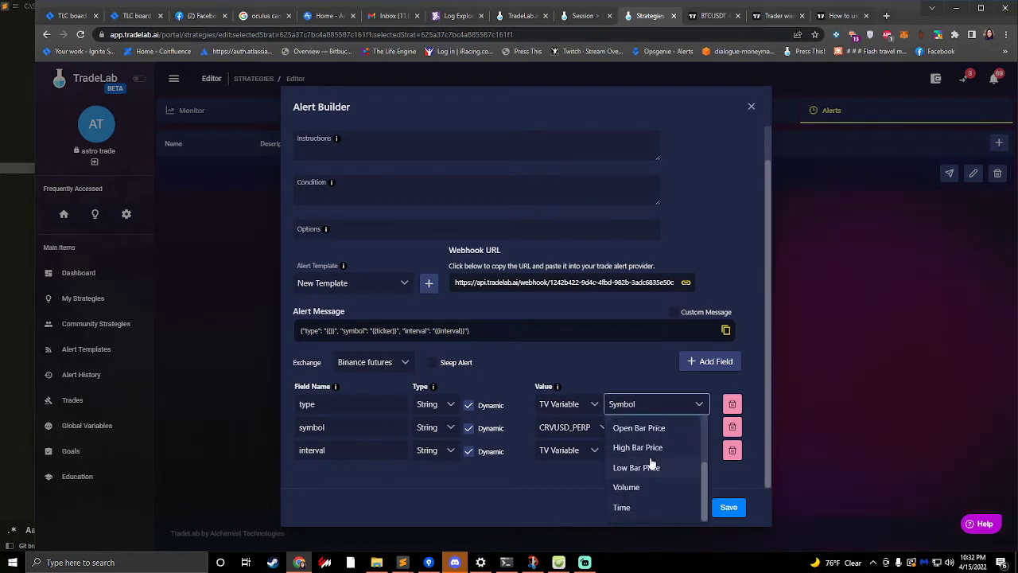
- Check the {{strategy.order.contracts}} placeholder in the TradingView help article and return to the TradeLab Alert Builder
click(834, 26)
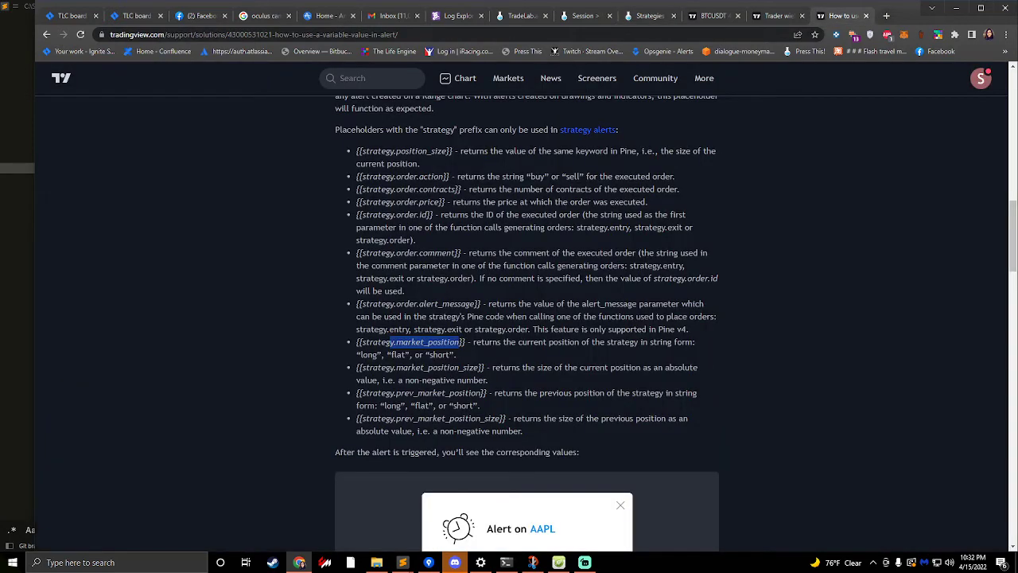
drag(414, 190, 465, 189)
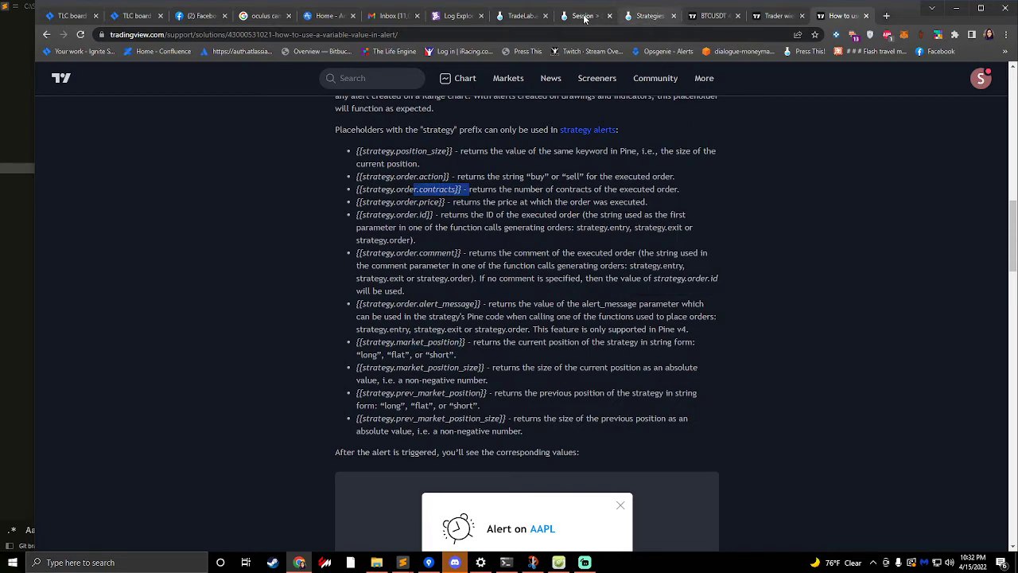
click(642, 18)
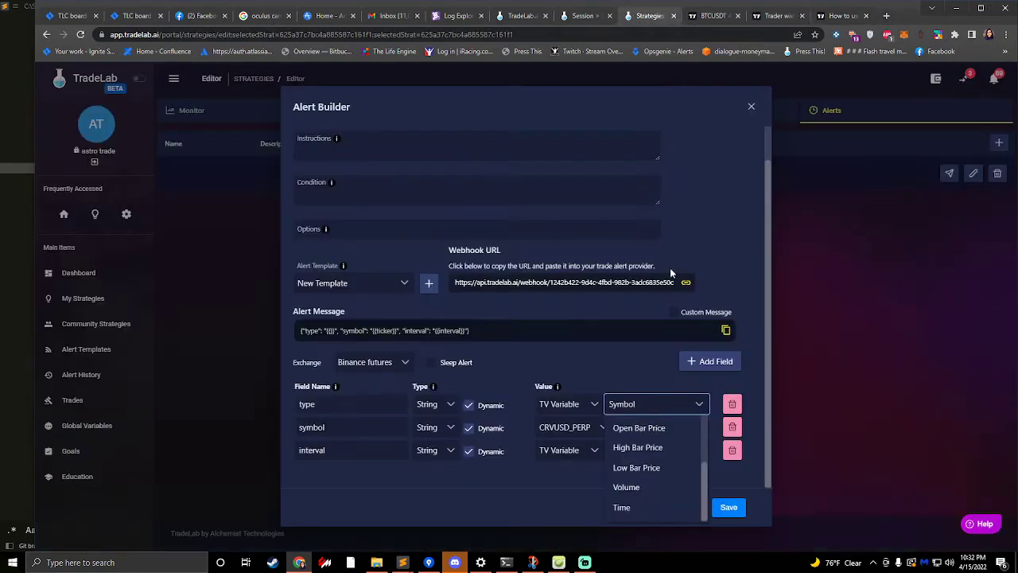
- Compare the type field's dynamic value sources with its static buy_signal value
click(568, 404)
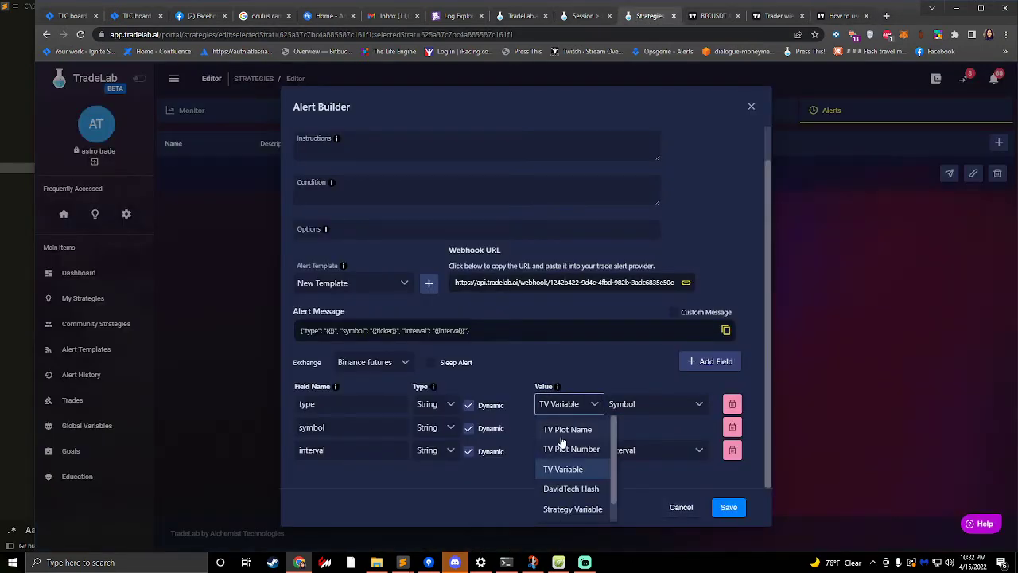
click(537, 362)
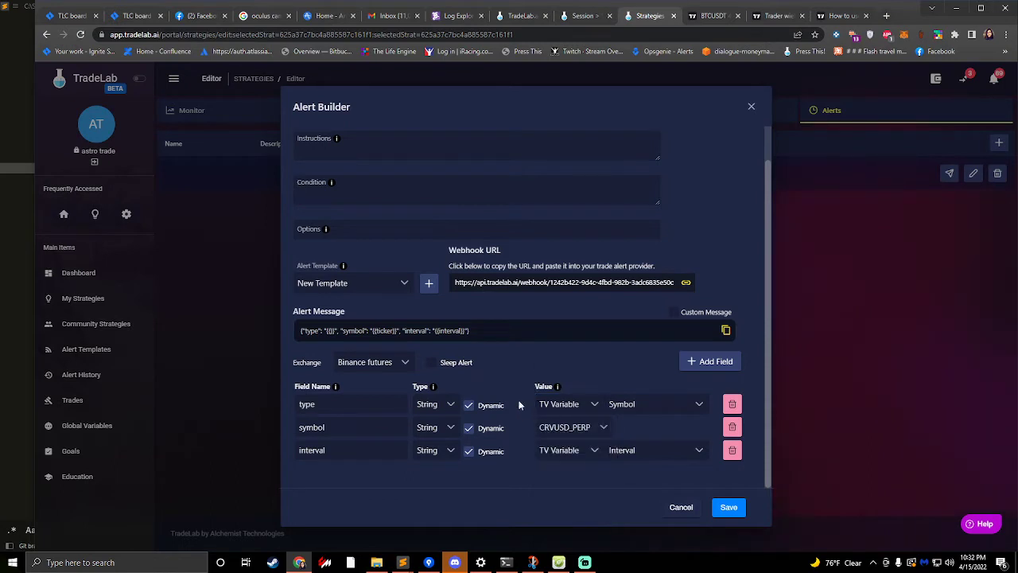
click(468, 405)
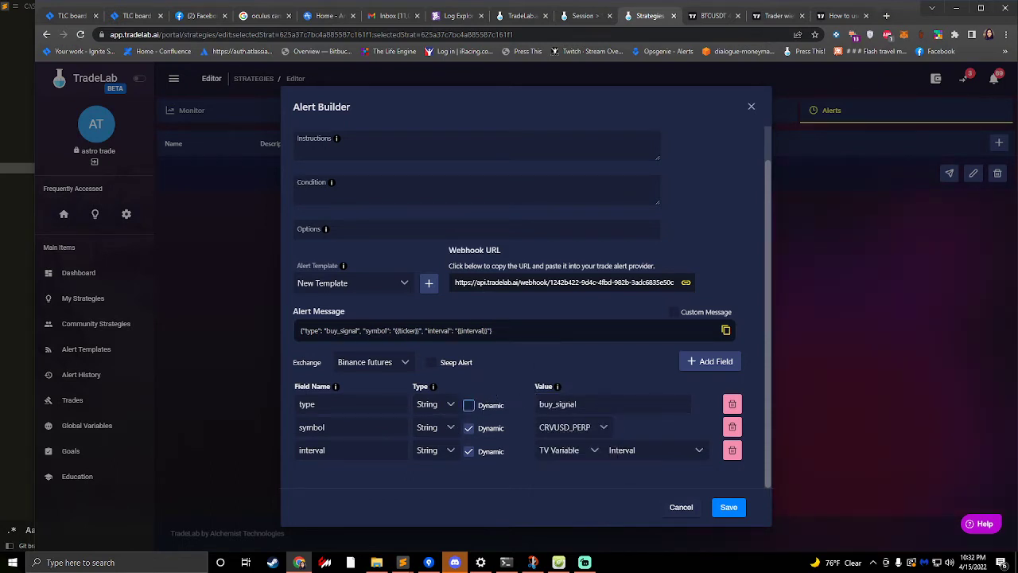
click(468, 405)
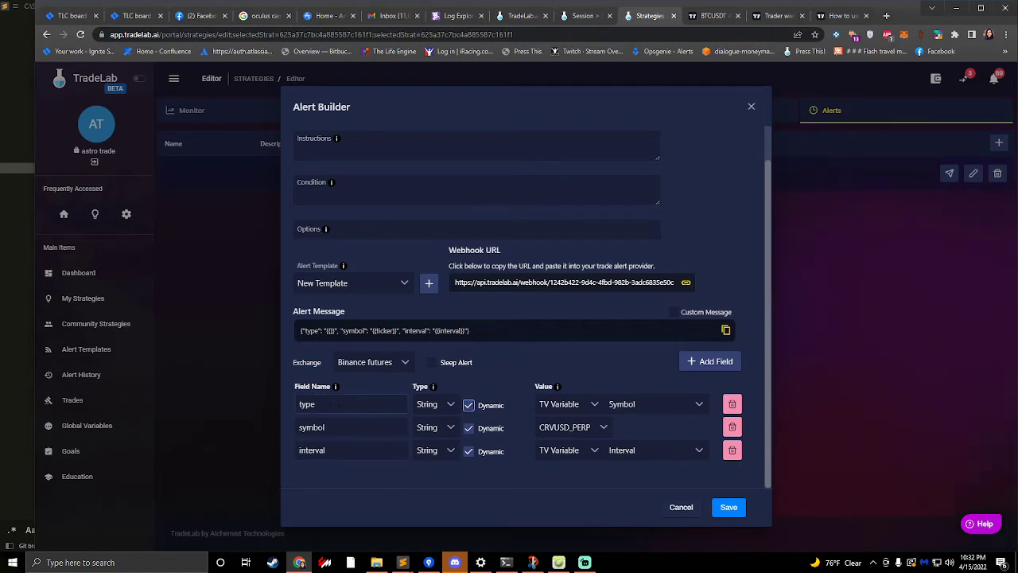
- Make the type field static and set its value to sell_signal
drag(366, 405, 269, 405)
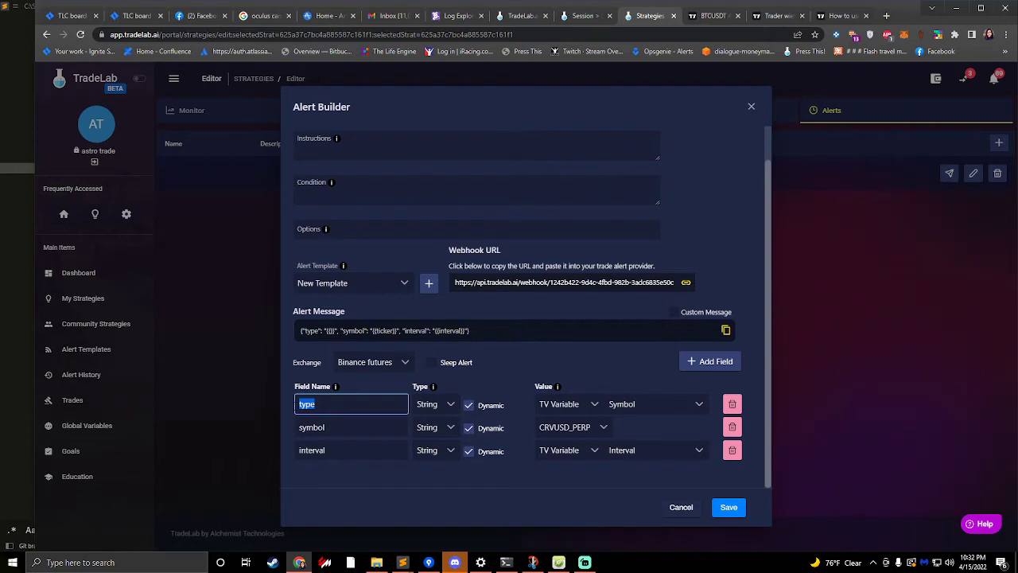
click(468, 405)
double_click(571, 404)
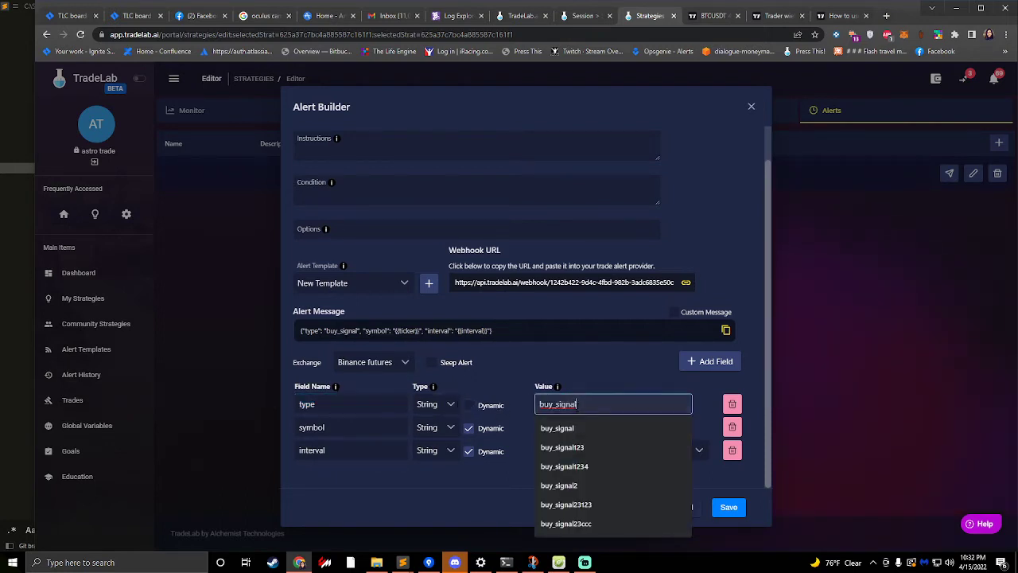
click(372, 377)
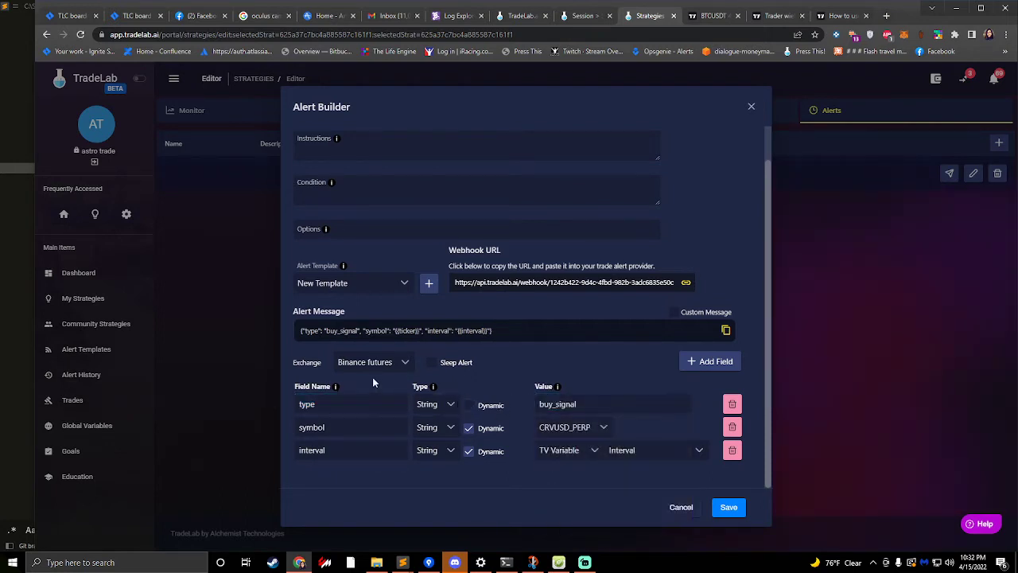
double_click(565, 404)
click(551, 404)
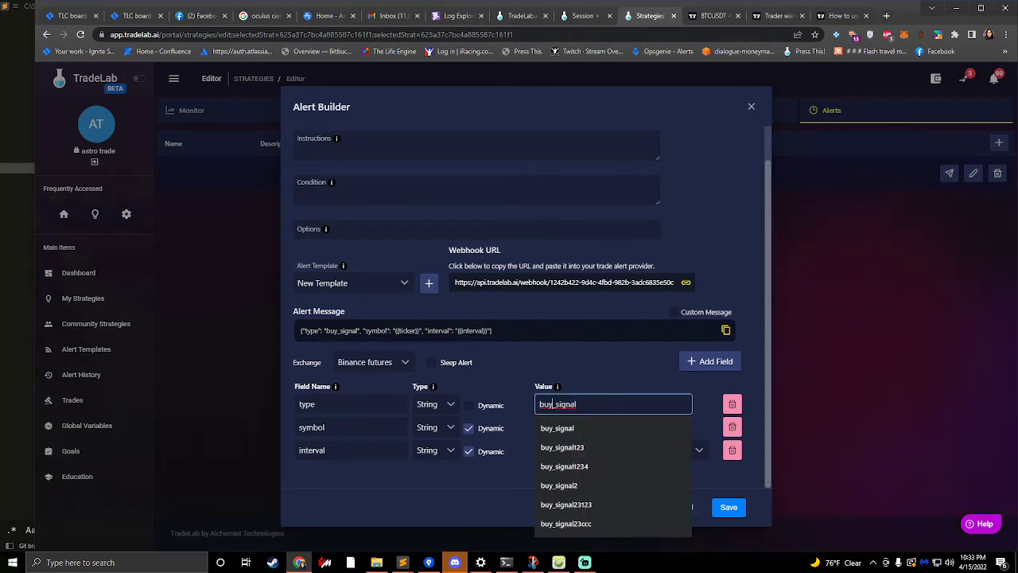
key(BackSpace)
key(BackSpace)
key(BackSpace)
text(sell)
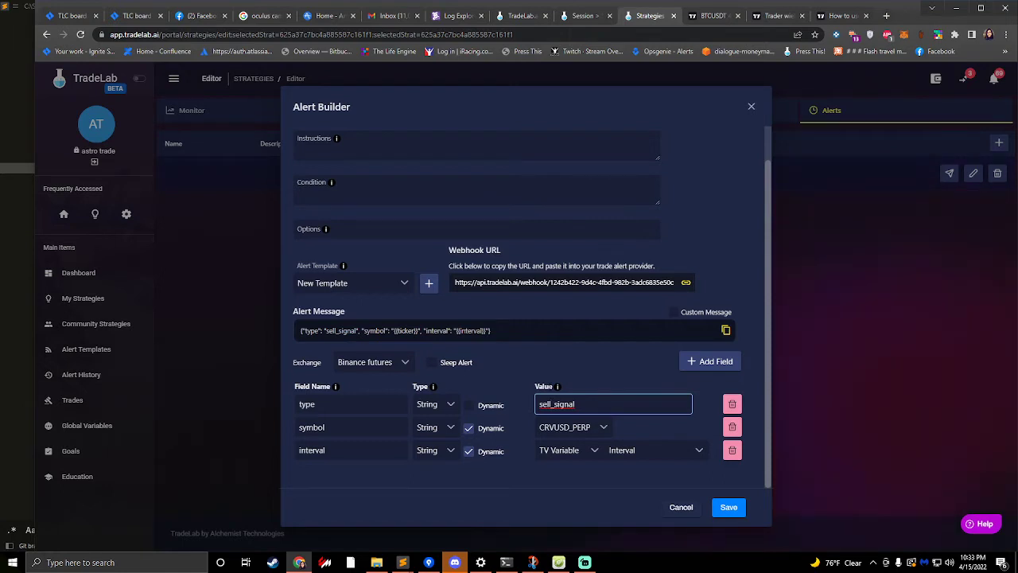
- Switch the type field to dynamic, examine its value sources and TV Variable options, and return it to static
click(470, 407)
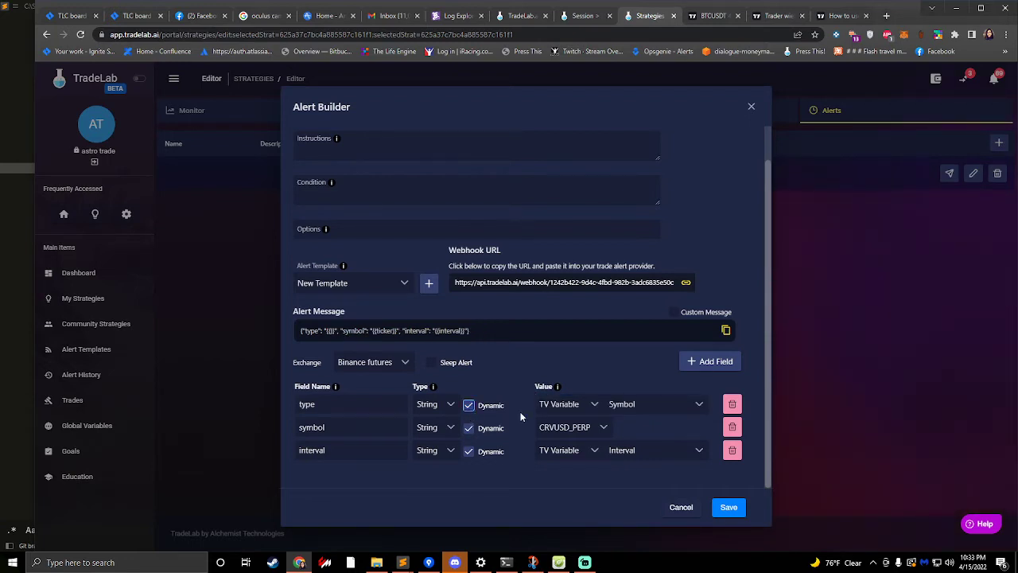
click(563, 404)
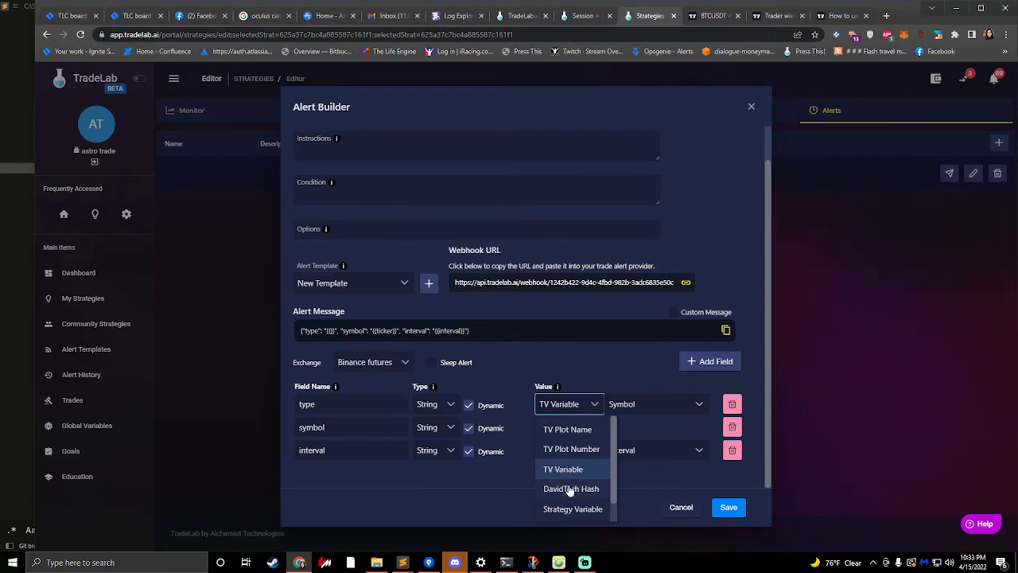
scroll(570, 491, down, 1)
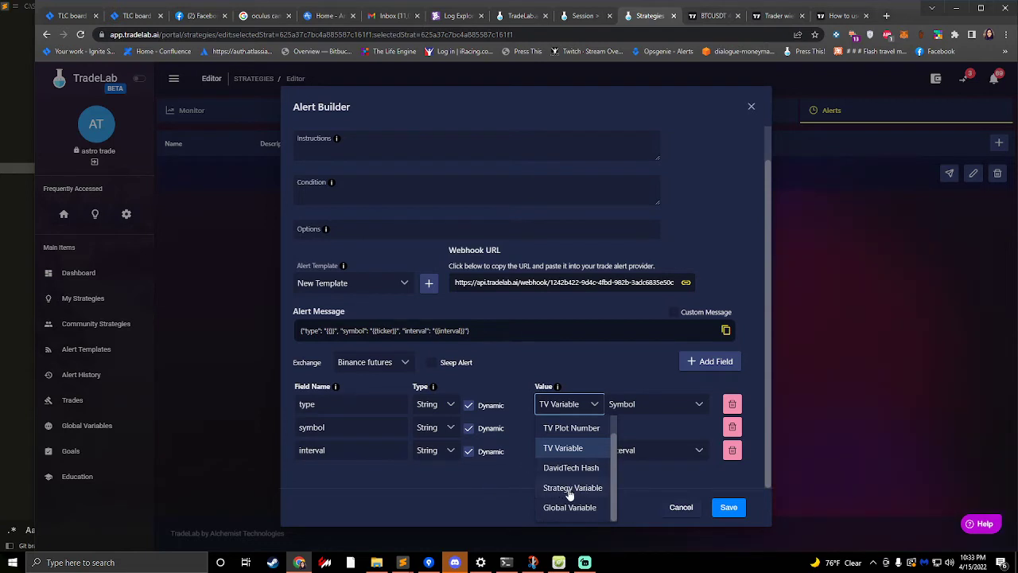
scroll(566, 481, up, 1)
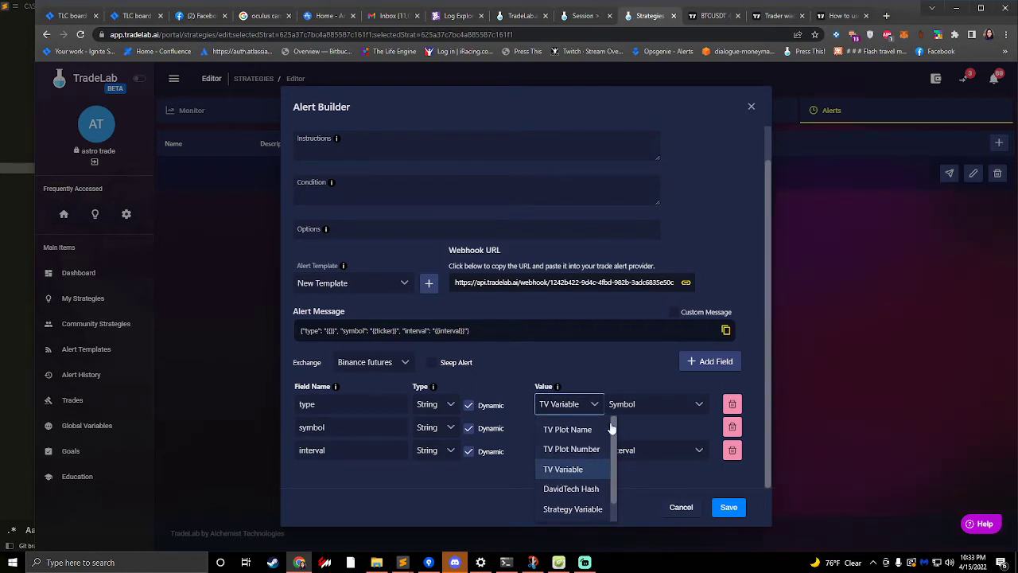
click(563, 471)
click(642, 407)
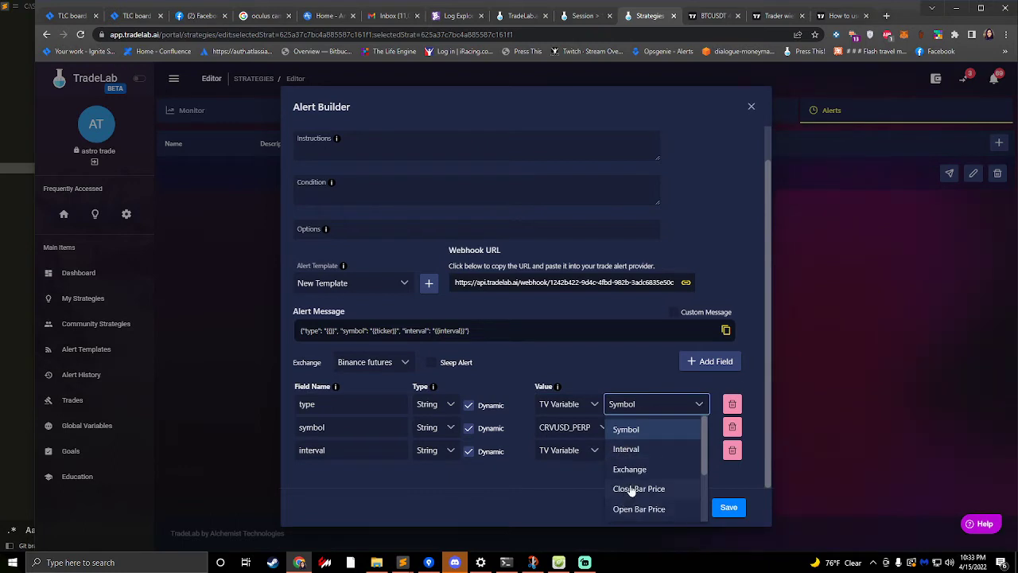
scroll(628, 487, down, 3)
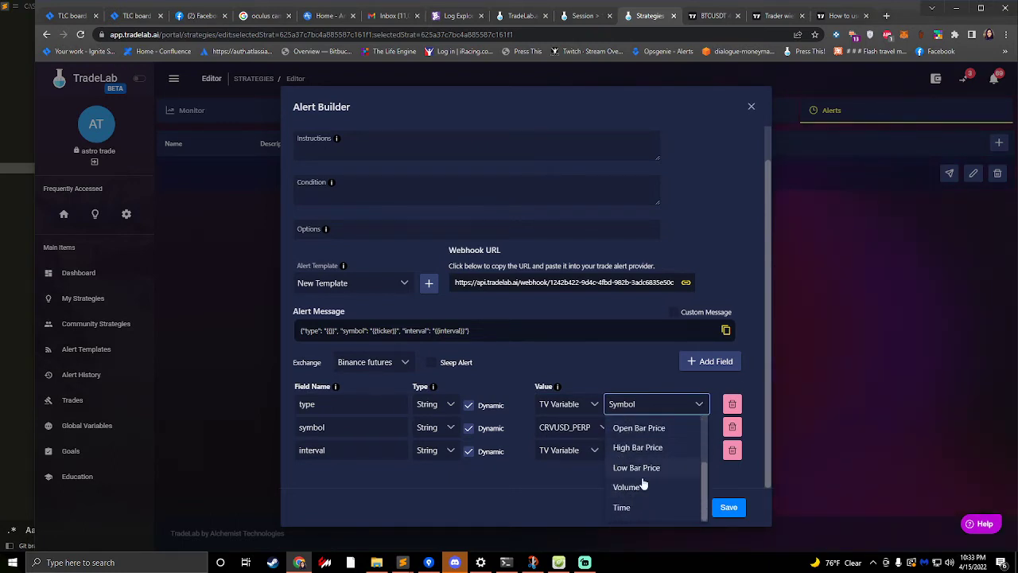
click(574, 407)
click(600, 367)
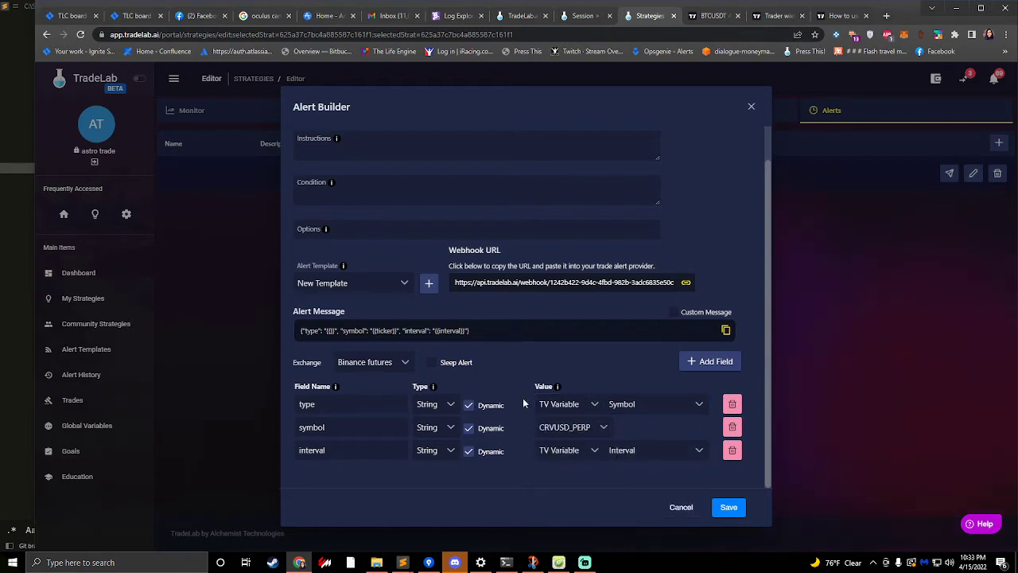
click(469, 407)
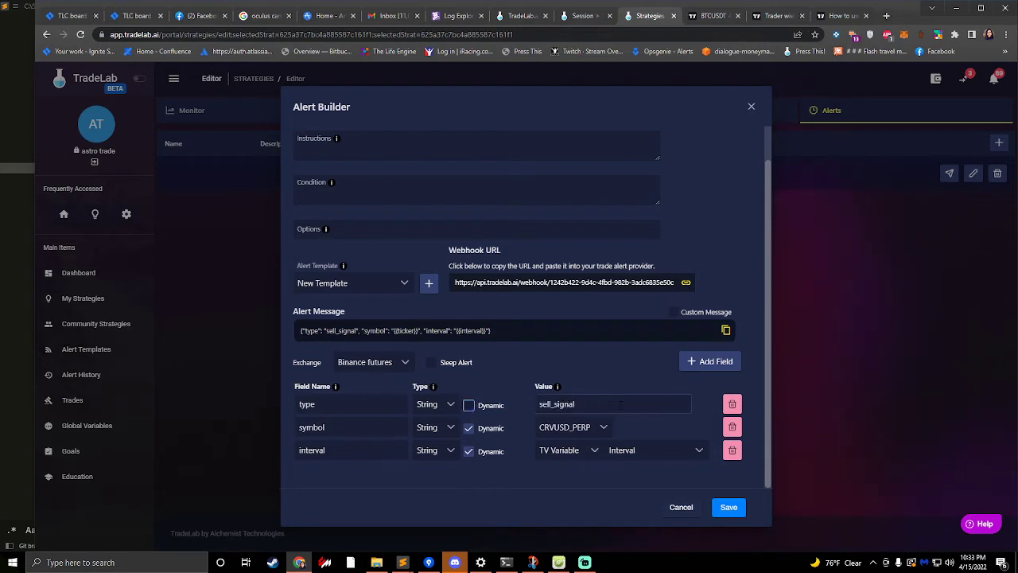
- Make the type field dynamic and try the Interval and Exchange TV Variables as its value
click(470, 406)
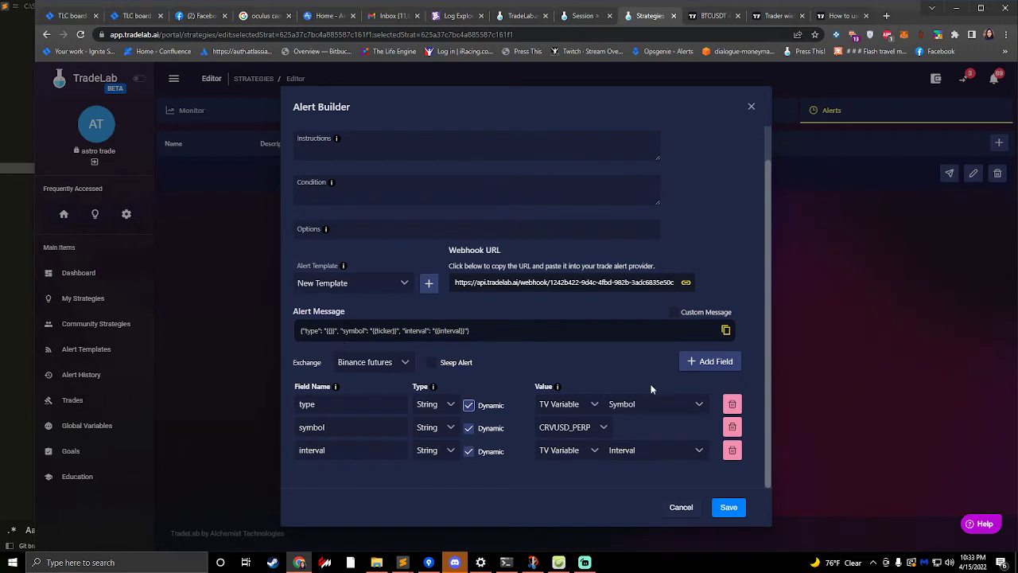
click(654, 404)
click(665, 450)
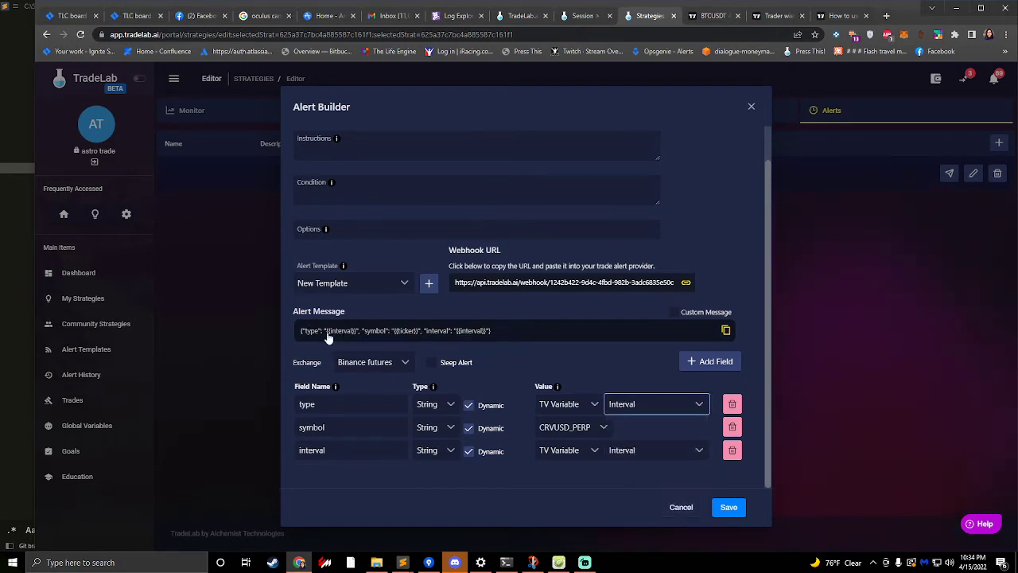
click(660, 417)
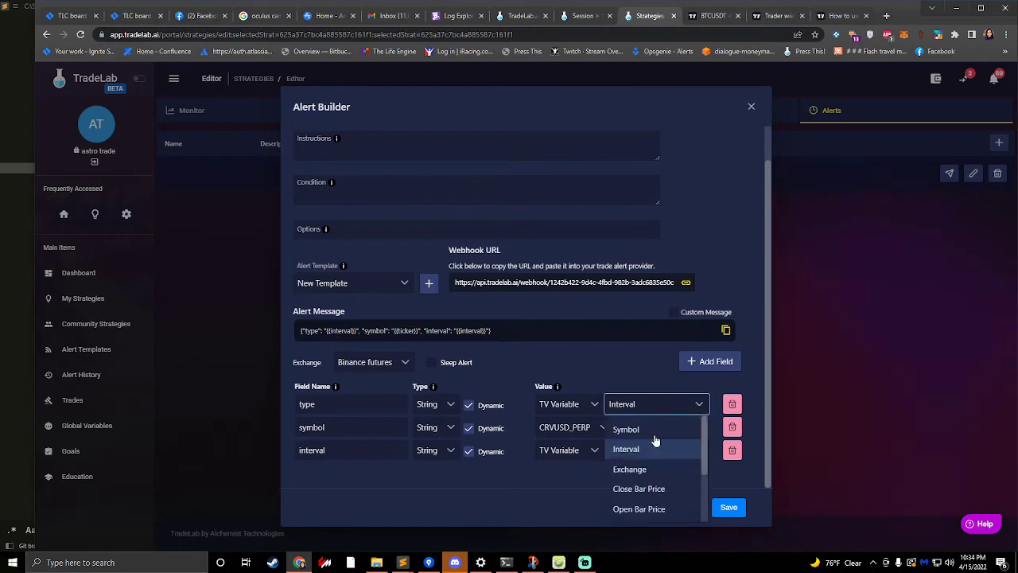
click(637, 467)
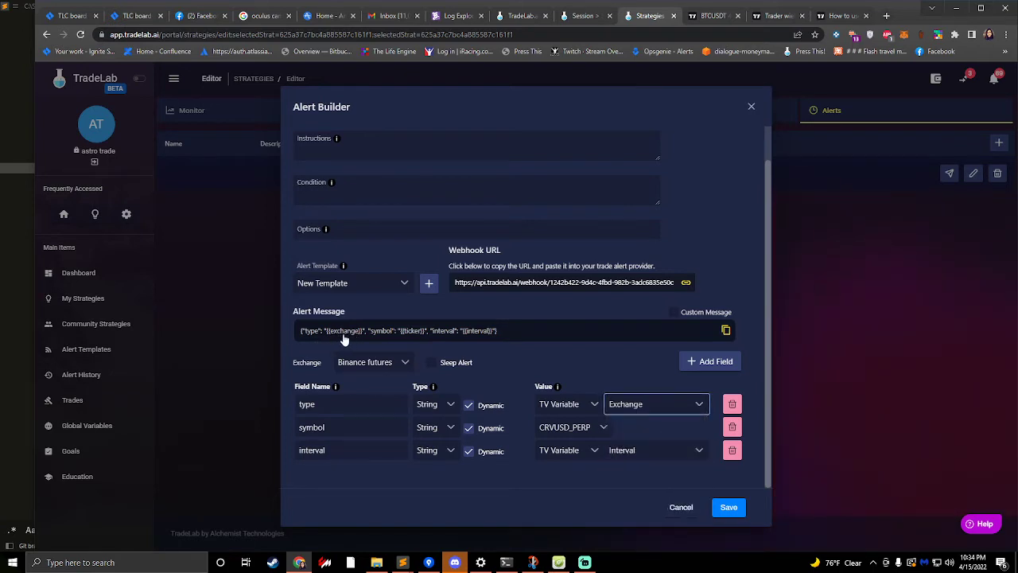
- Try the TV Plot Name source with the name The for the type field and return the field to static
click(556, 405)
click(570, 430)
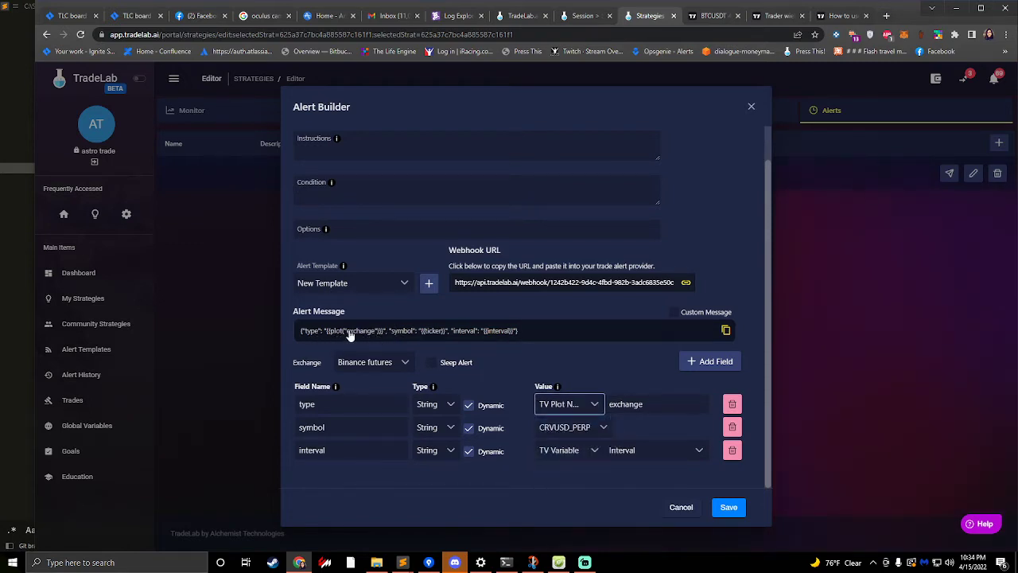
key(Tab)
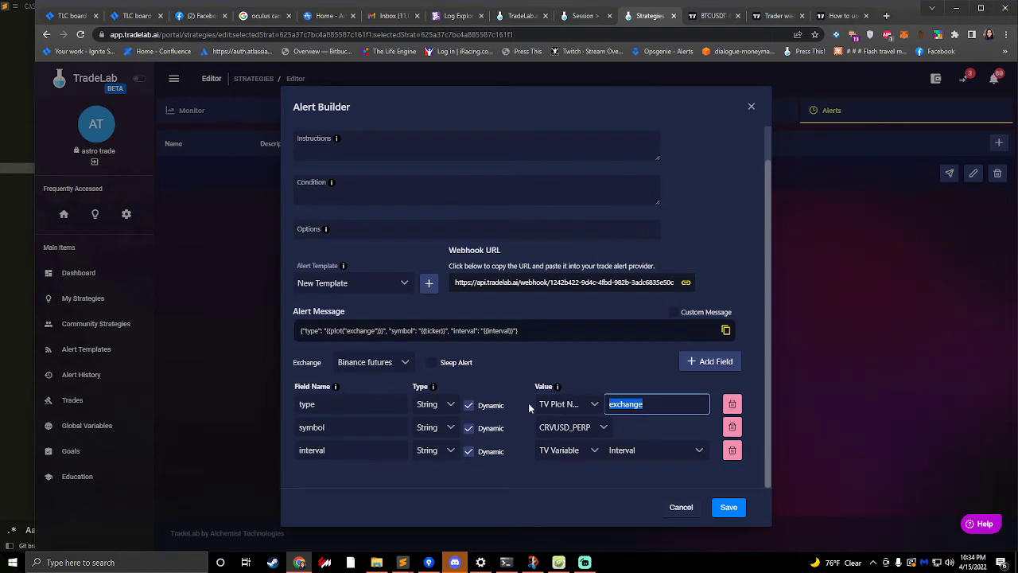
text(The)
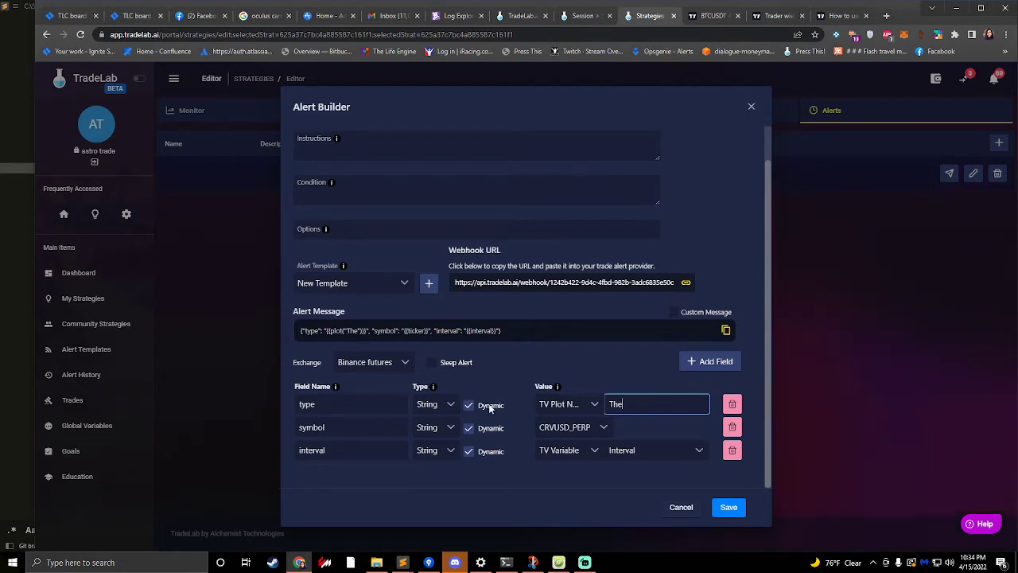
click(469, 405)
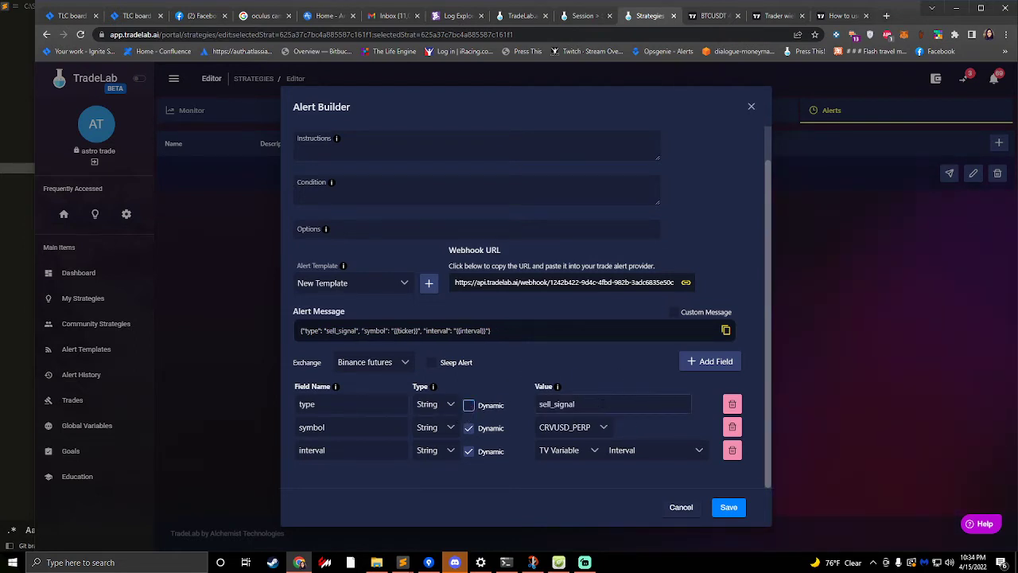
- Copy the {{strategy.order.action}} placeholder from the TradingView help article and set it as the type field's static value
click(845, 19)
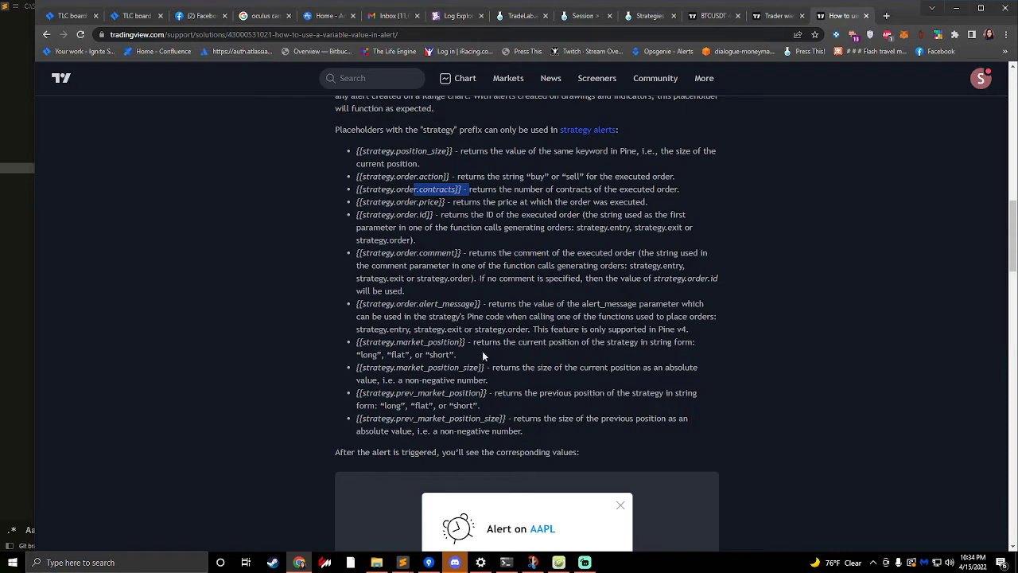
drag(449, 175, 612, 177)
click(357, 176)
drag(458, 177, 657, 177)
click(420, 174)
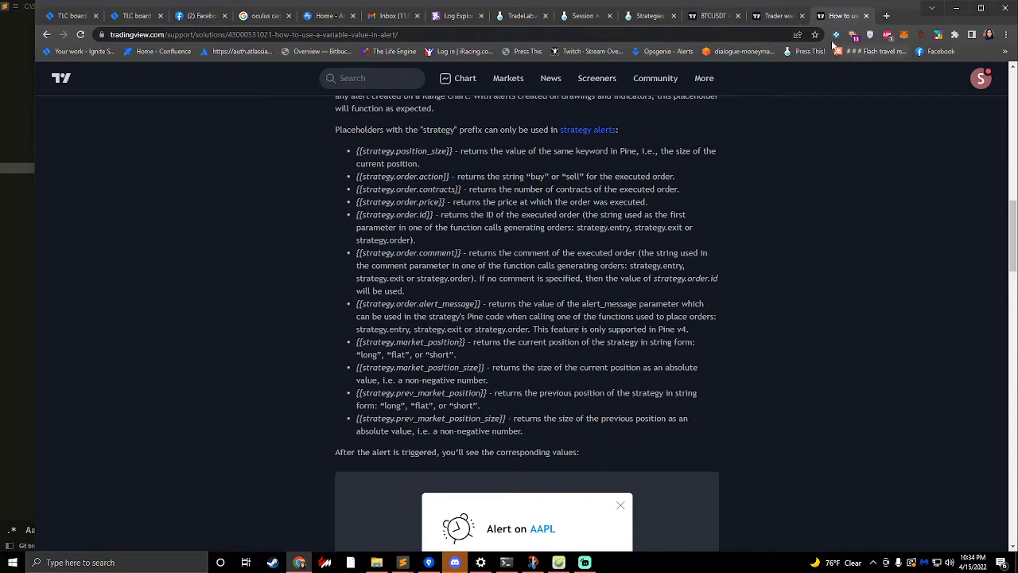
click(648, 15)
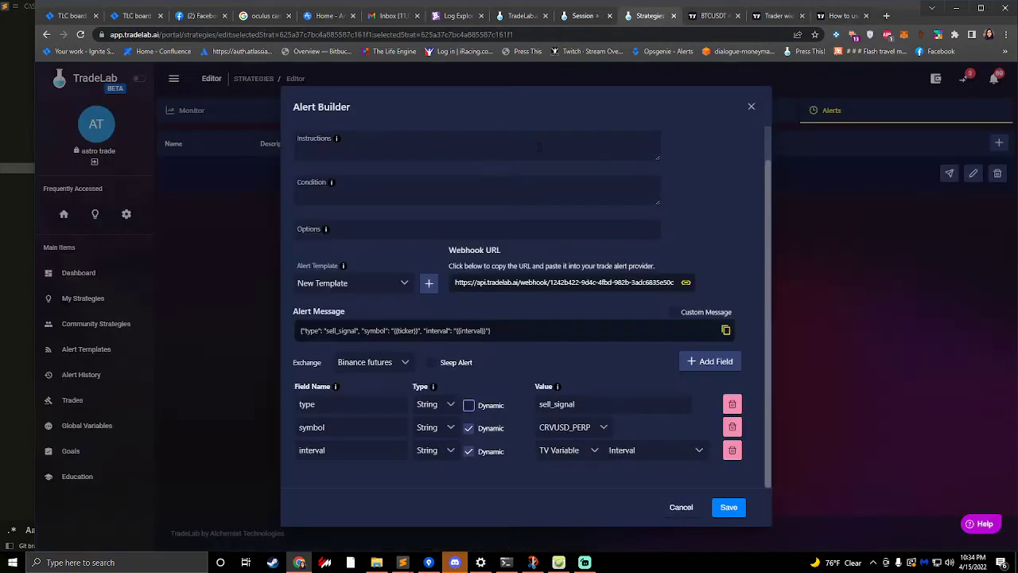
double_click(556, 404)
text({{strategy.order.action}})
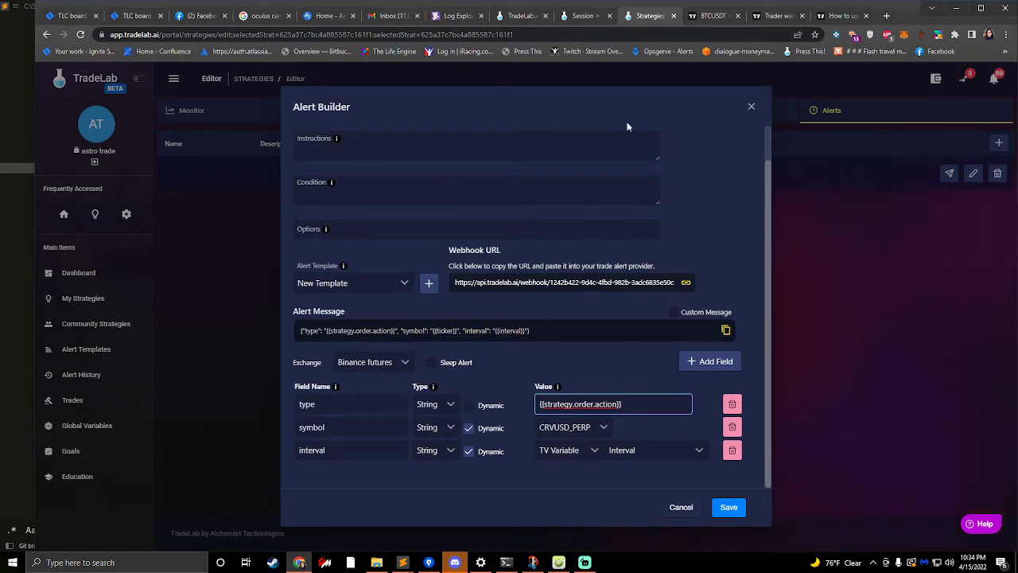
- Check the help article and the BTCUSDT chart, and review the type field's placeholder value in the TradeLab Alert Builder
click(843, 15)
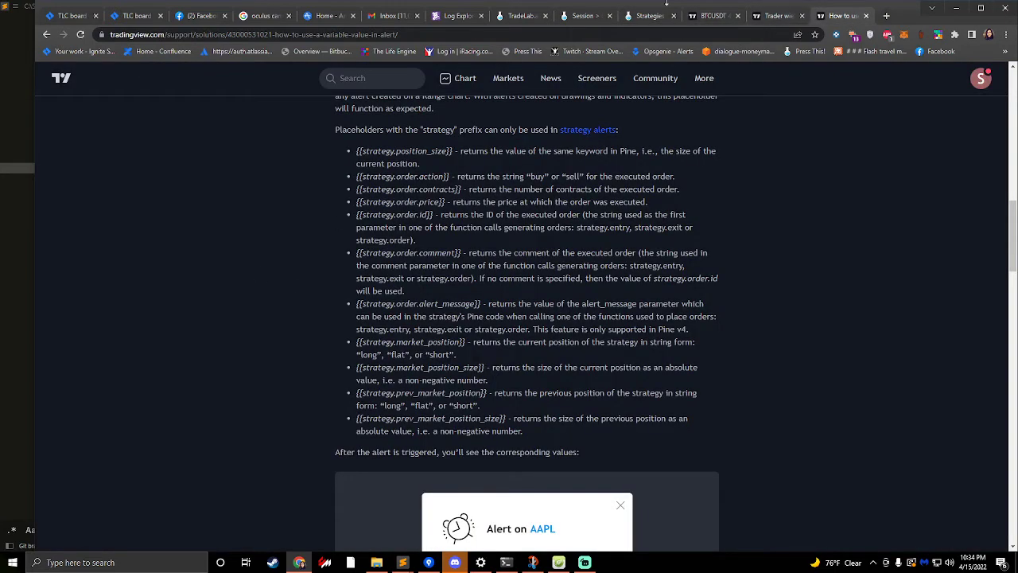
click(711, 15)
click(649, 15)
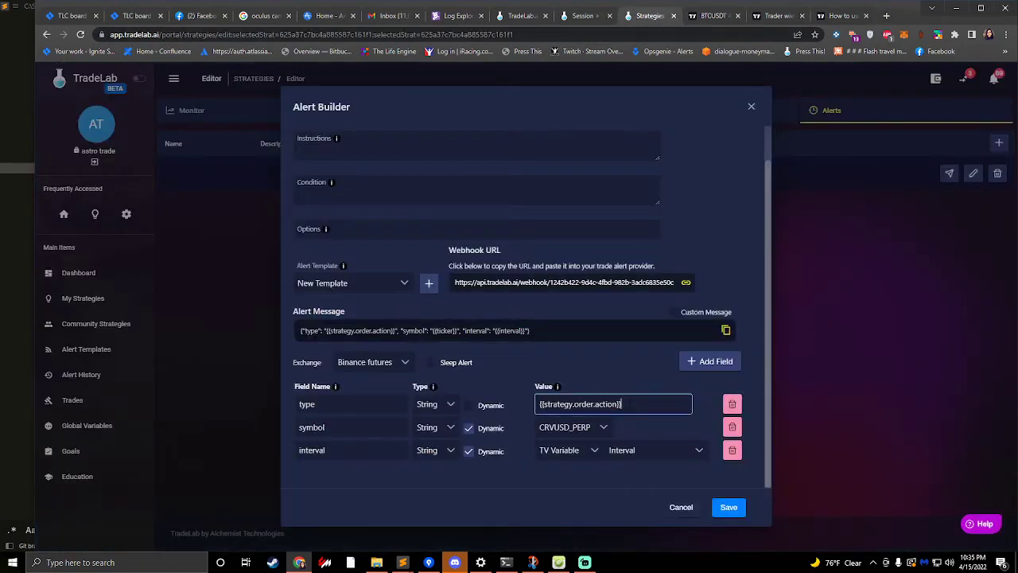
drag(630, 404, 538, 404)
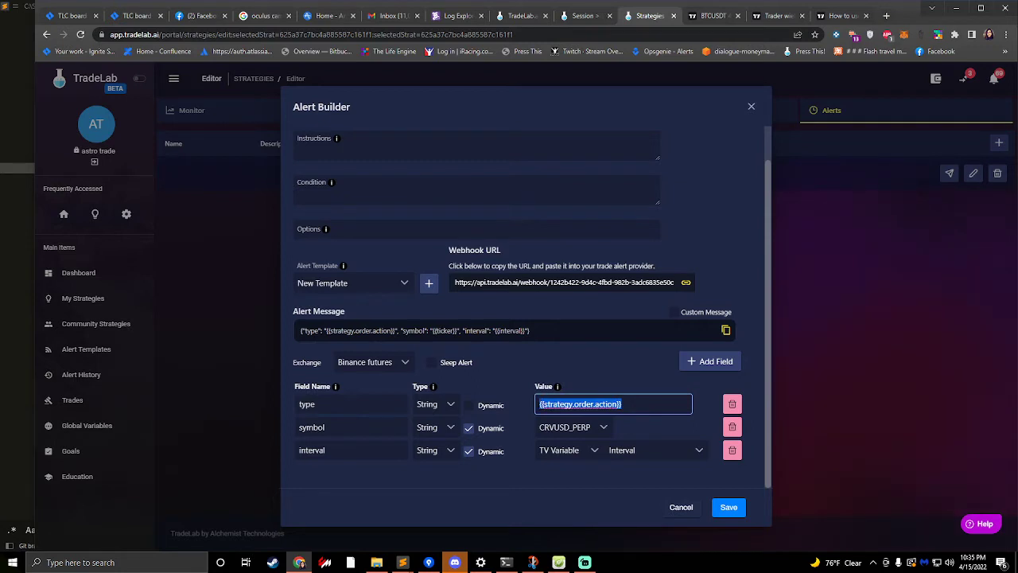
click(593, 373)
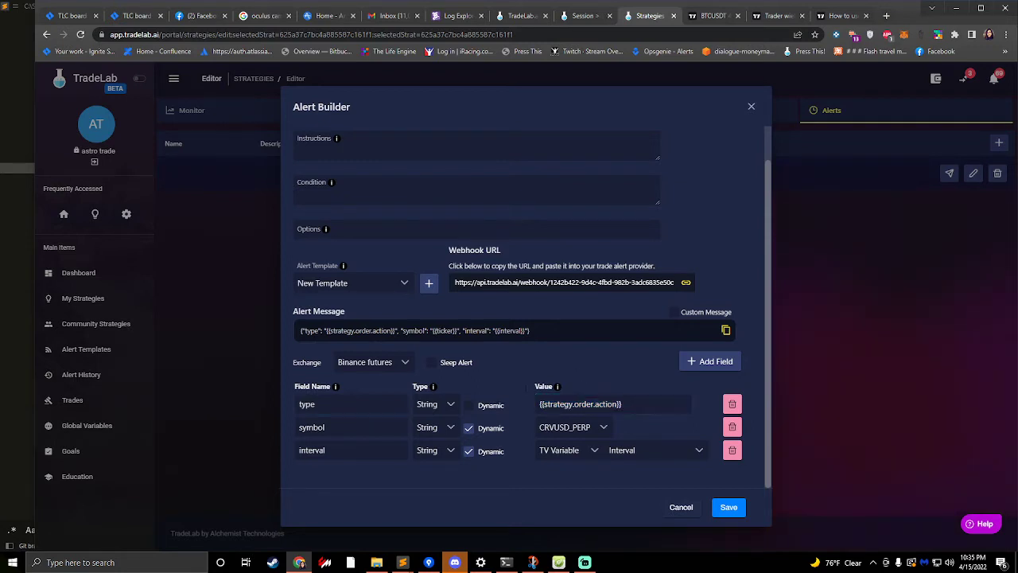
click(611, 398)
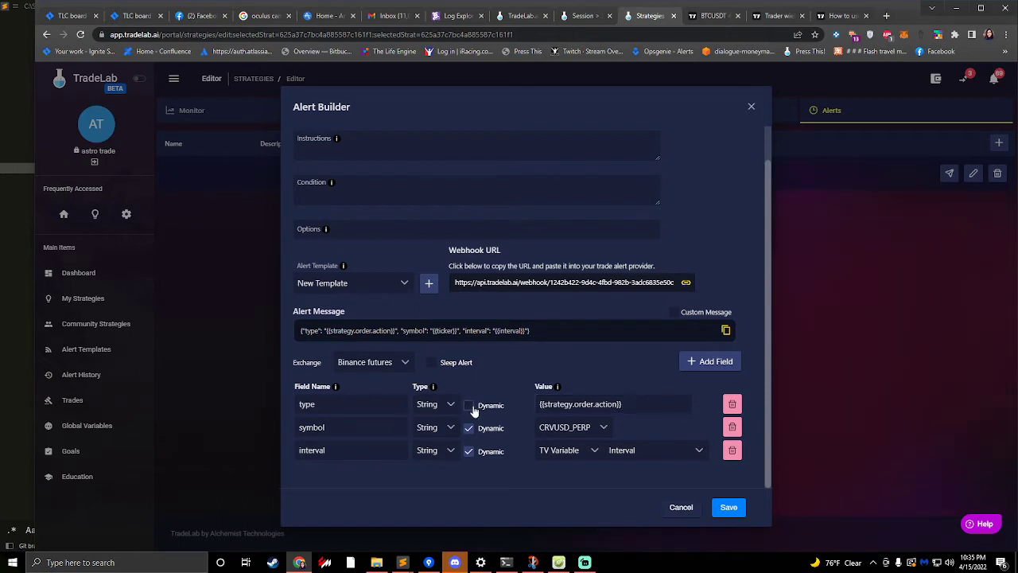
drag(623, 405, 539, 406)
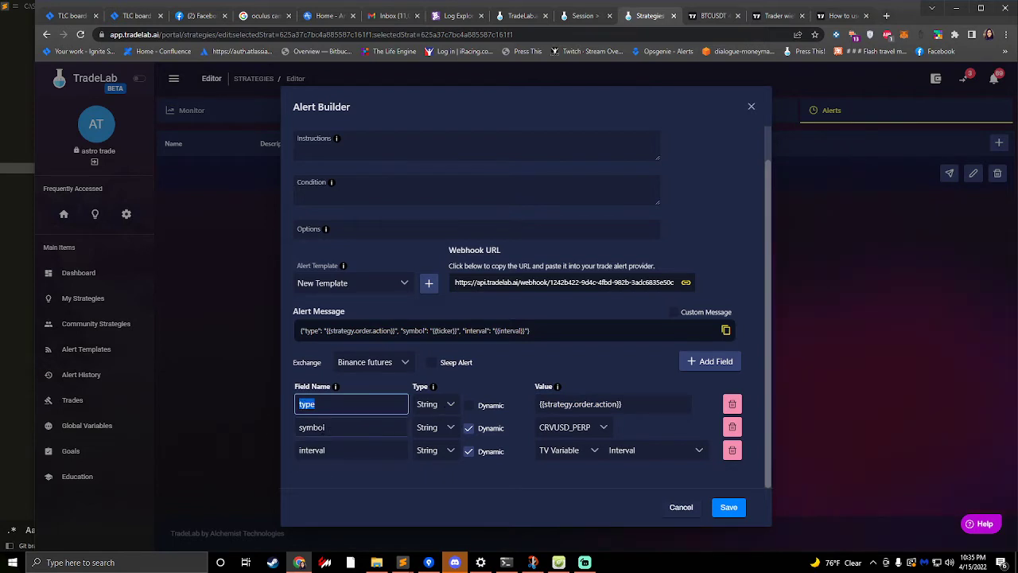
- Examine the symbol field's trading pair options and compare its static and dynamic states
click(557, 427)
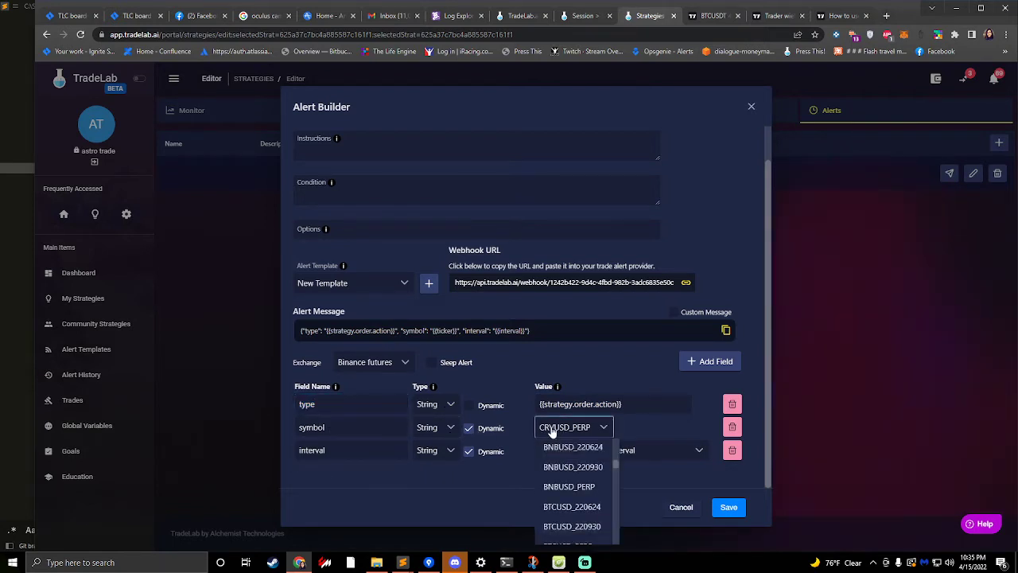
scroll(599, 453, up, 5)
click(468, 428)
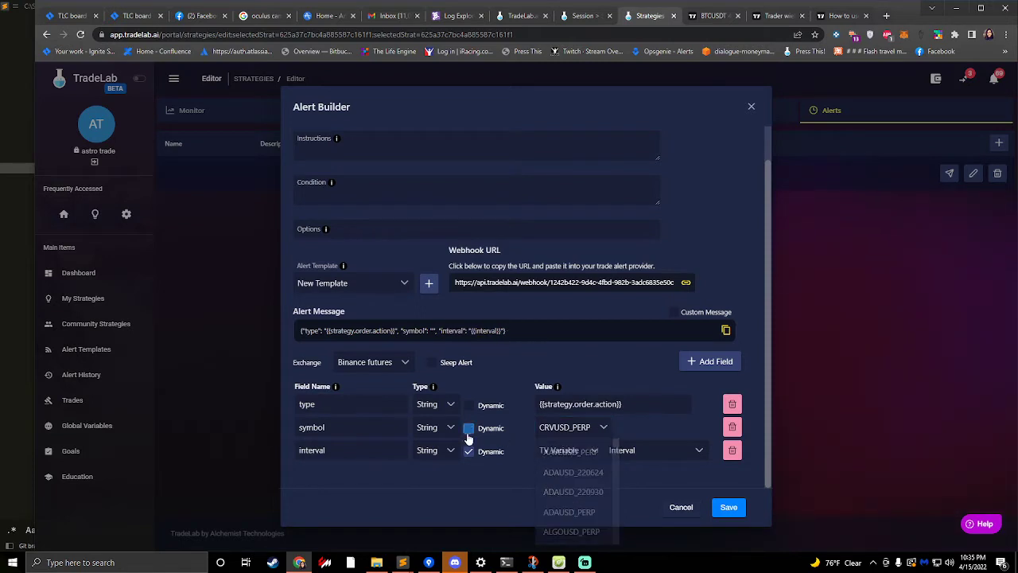
click(469, 430)
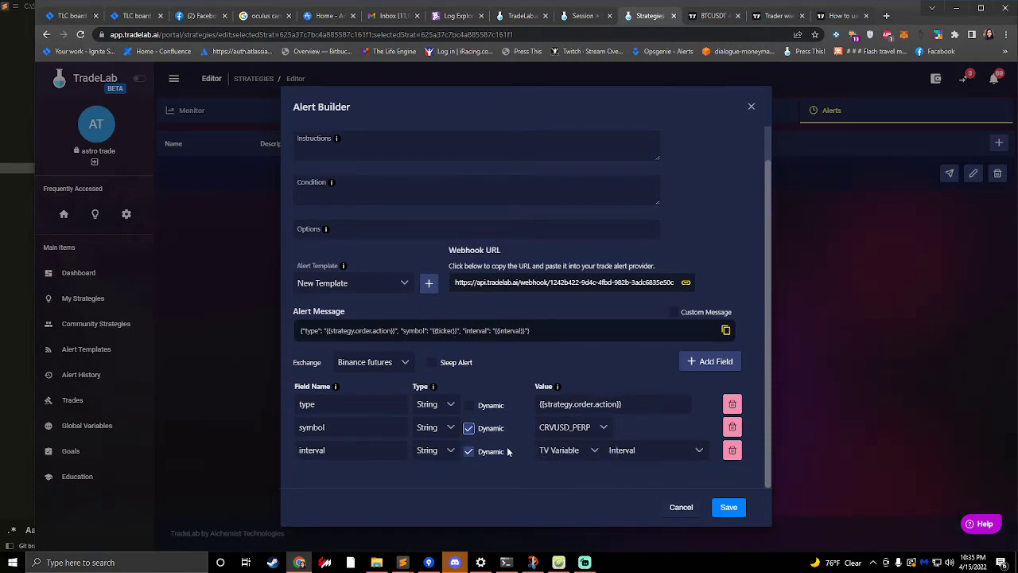
- Copy the {{strategy.market_position}} placeholder from the TradingView help article and return to the TradeLab Alert Builder
double_click(355, 451)
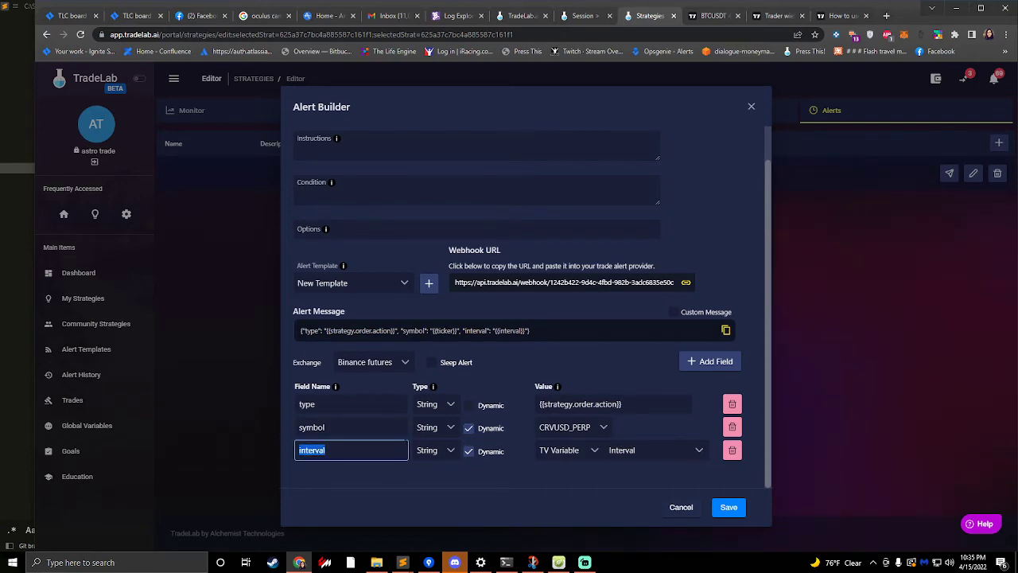
click(707, 16)
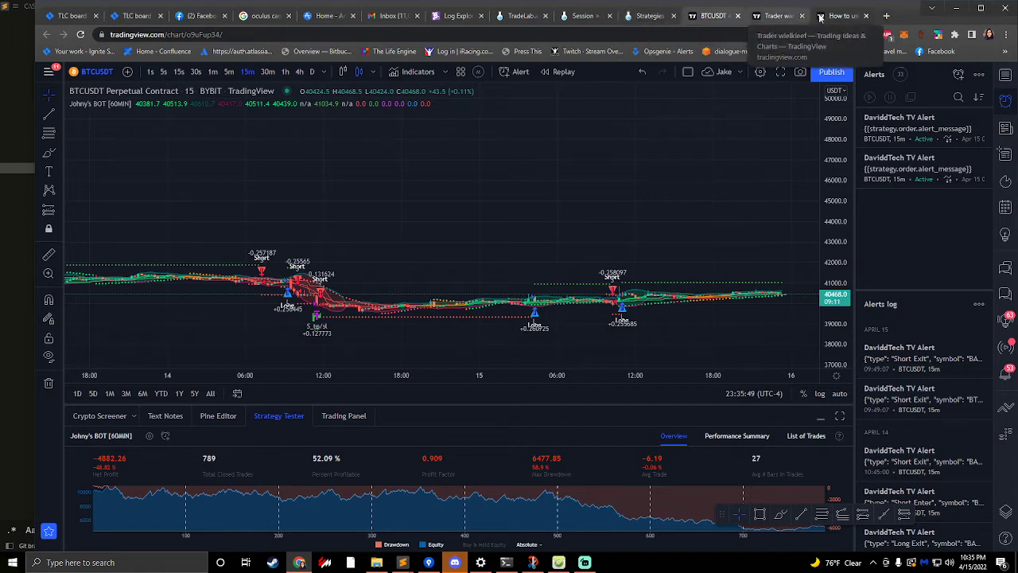
click(839, 16)
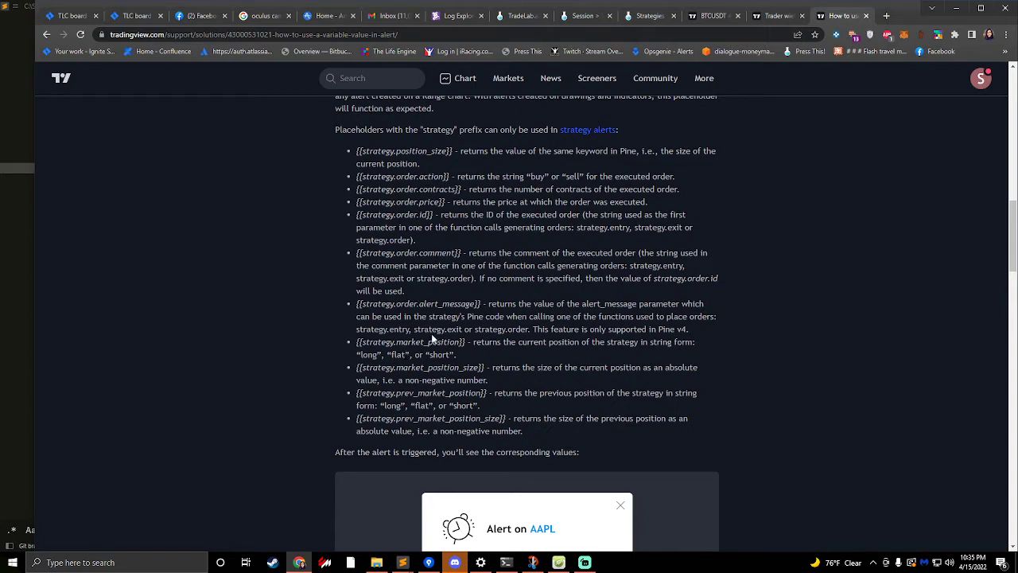
drag(467, 342, 377, 342)
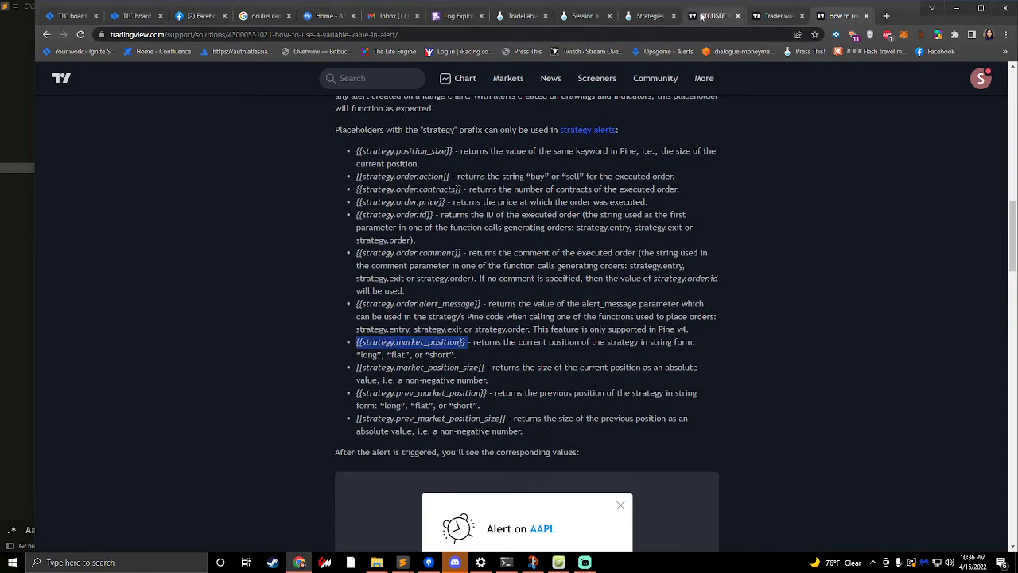
click(646, 17)
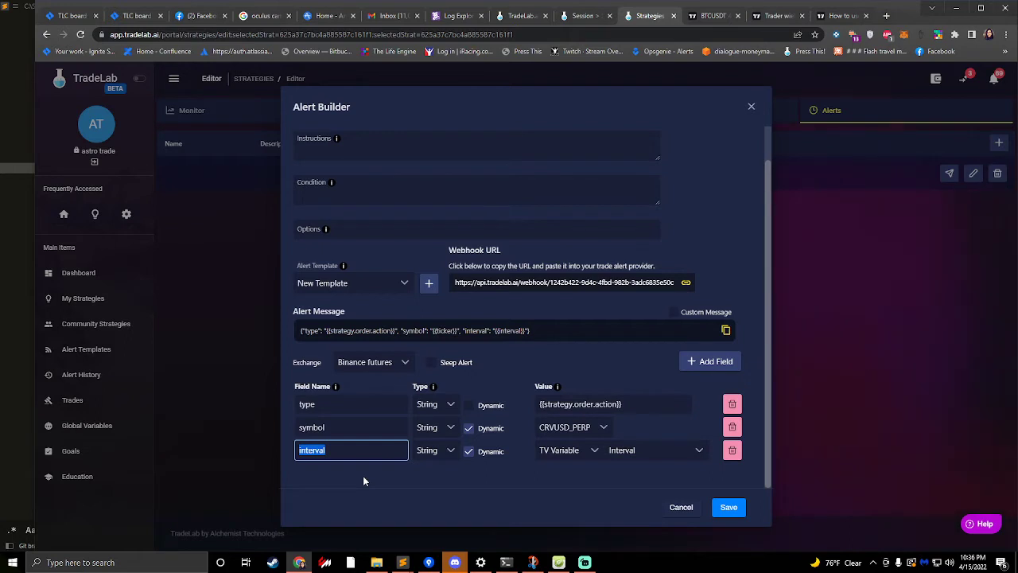
- Rename the interval field to marketPosition
text(mark)
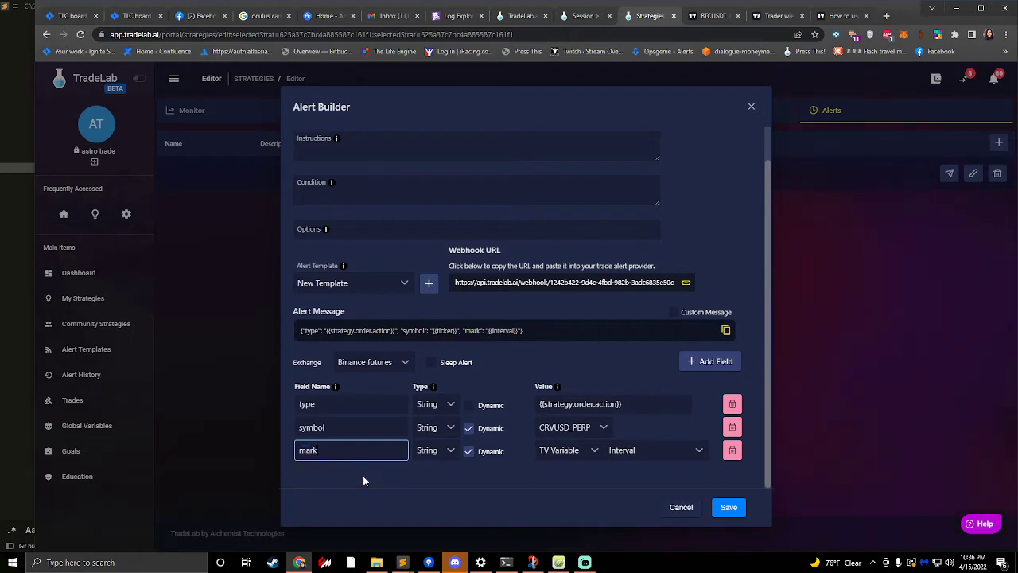
text(etPosition)
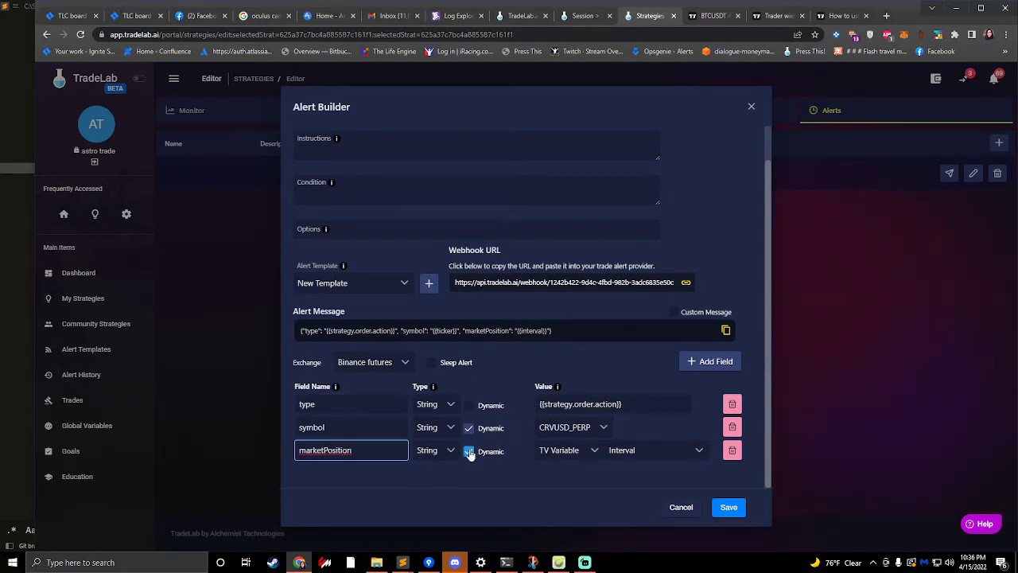
- Make the marketPosition field static and set its value to {{strategy.market_position}} without a trailing space
click(563, 451)
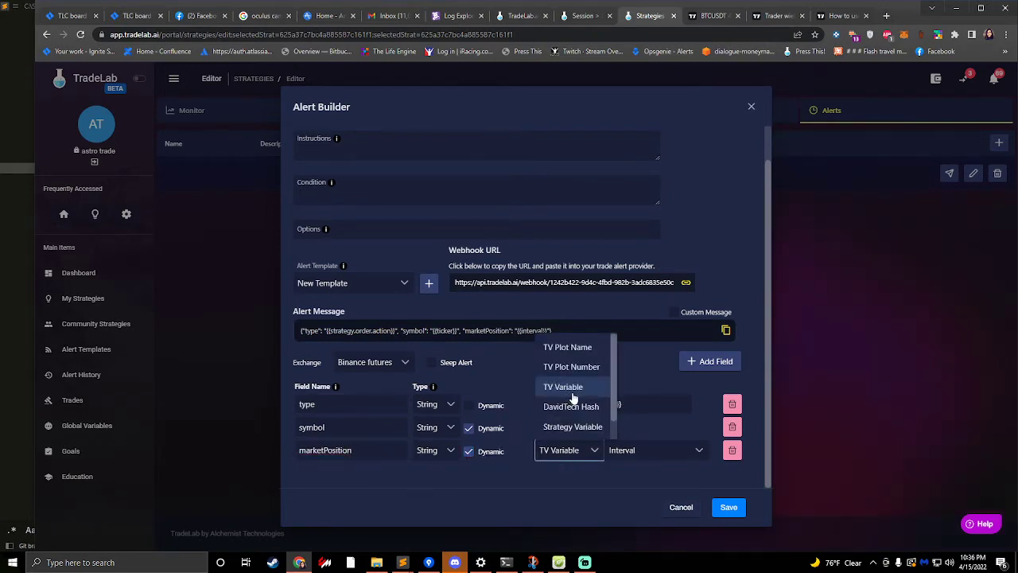
click(469, 451)
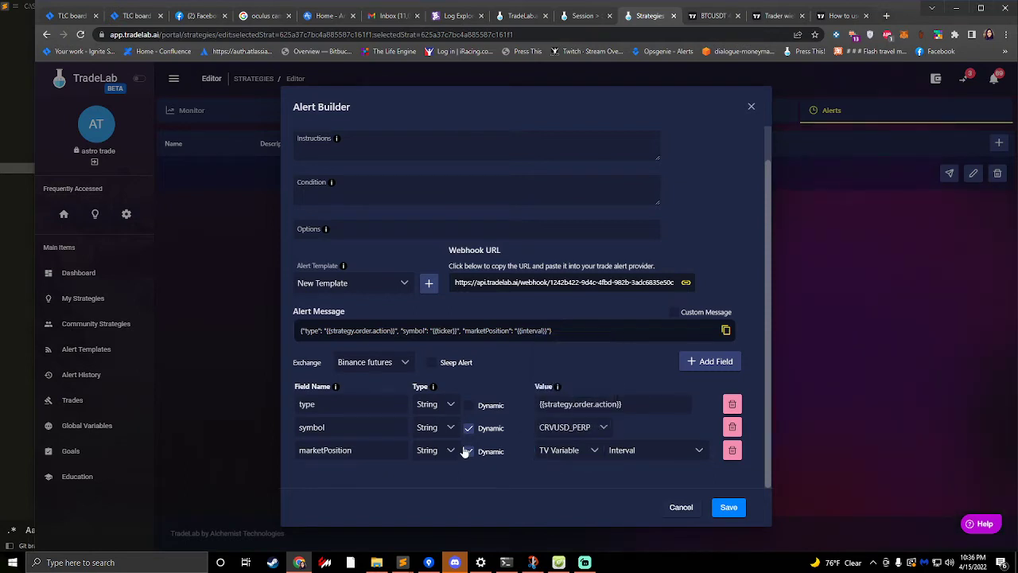
click(469, 451)
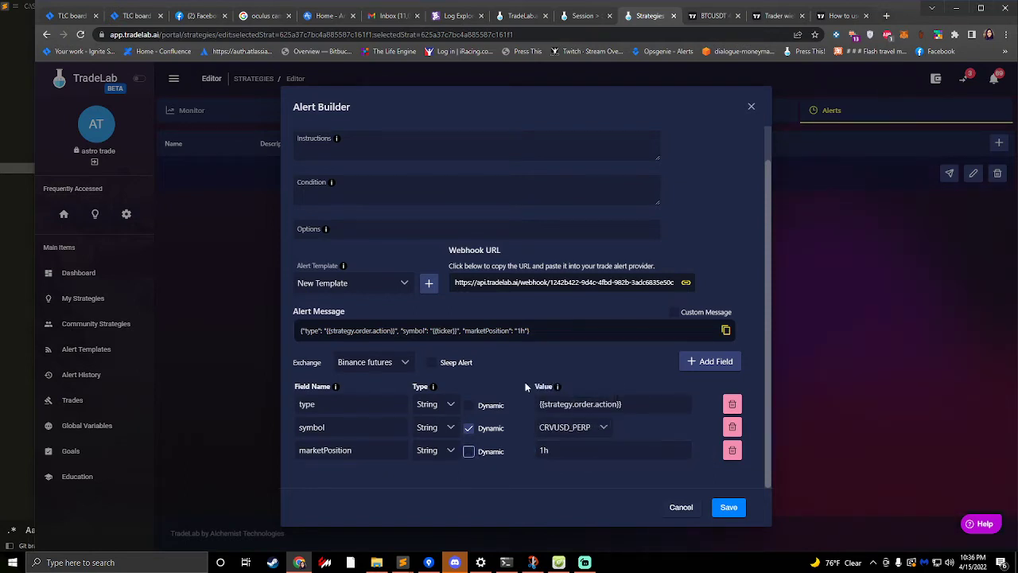
click(565, 450)
key(ctrl+a)
text({{strategy.market_position}})
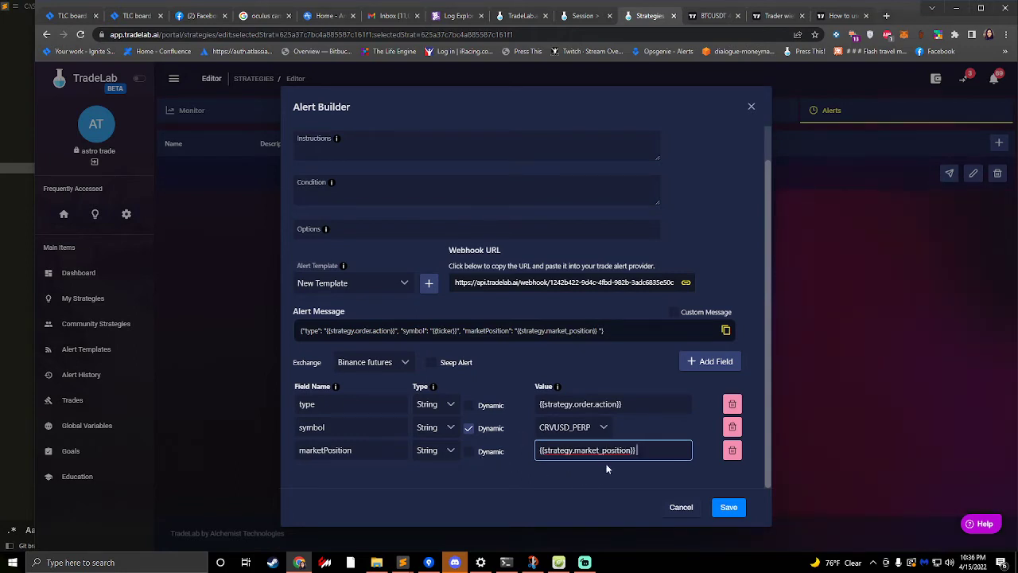
key(BackSpace)
- Review the type and marketPosition placeholder values, and copy the generated alert message from the Alert Builder
click(634, 404)
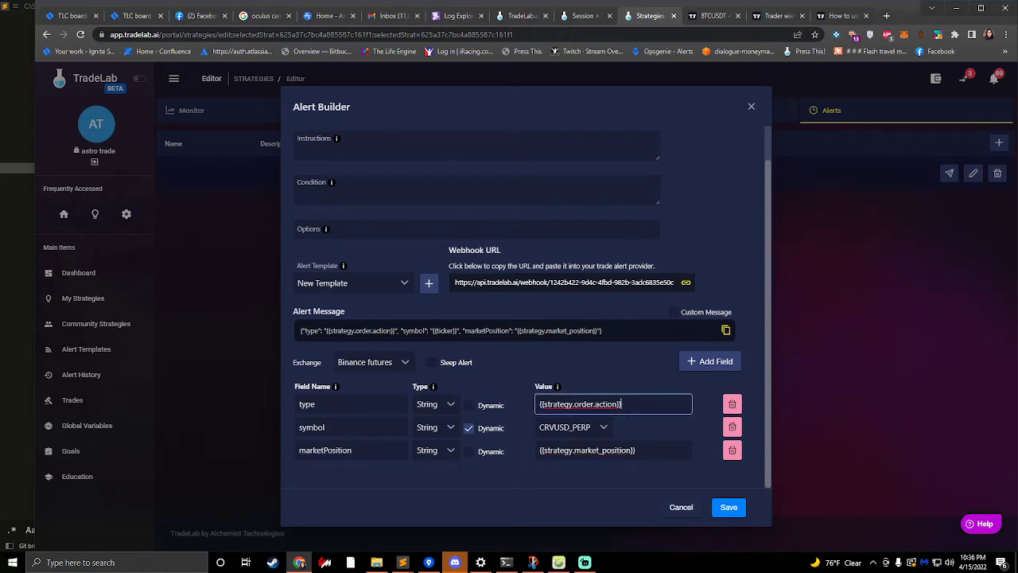
click(584, 451)
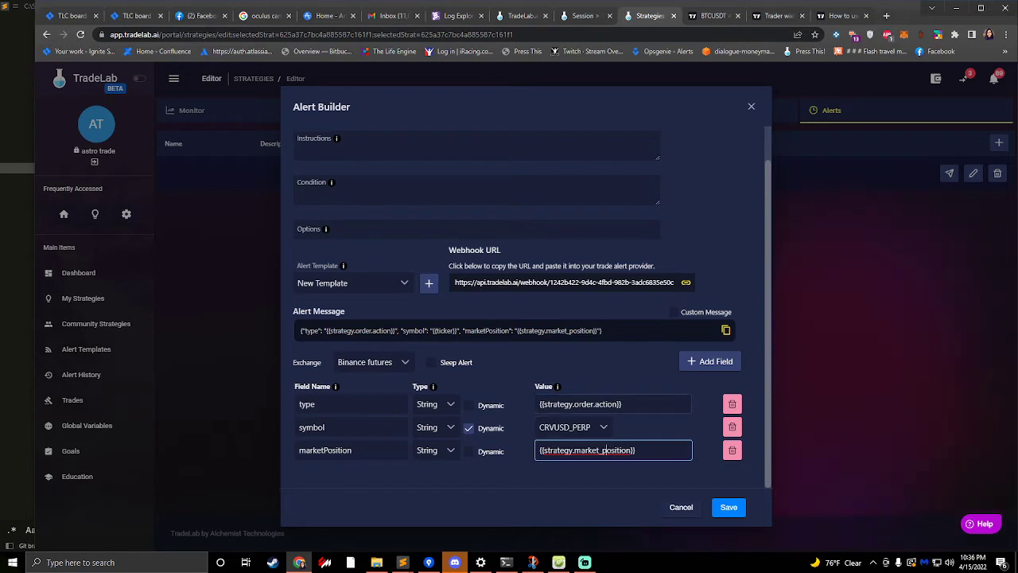
click(578, 404)
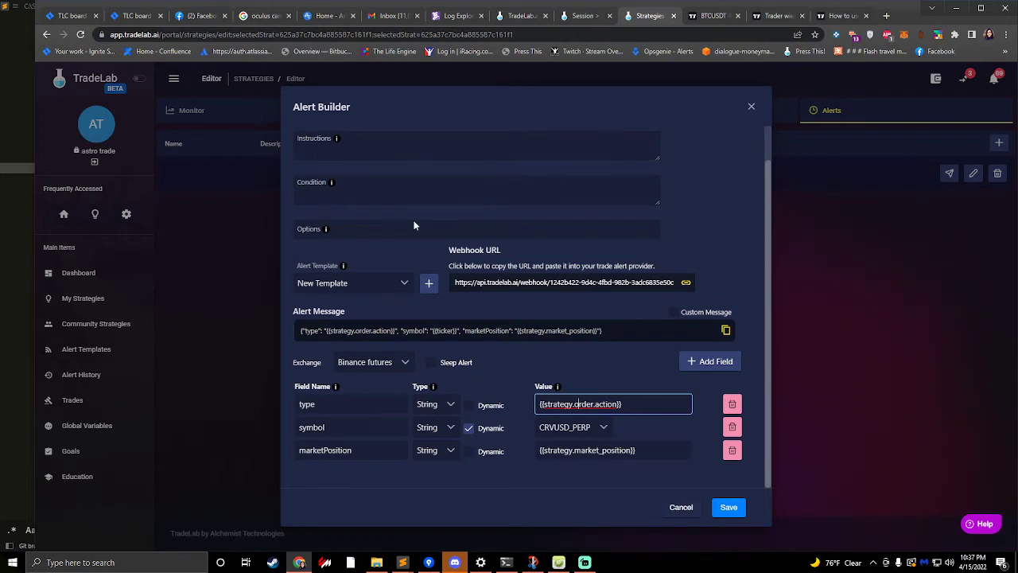
scroll(430, 300, up, 1)
scroll(659, 493, down, 1)
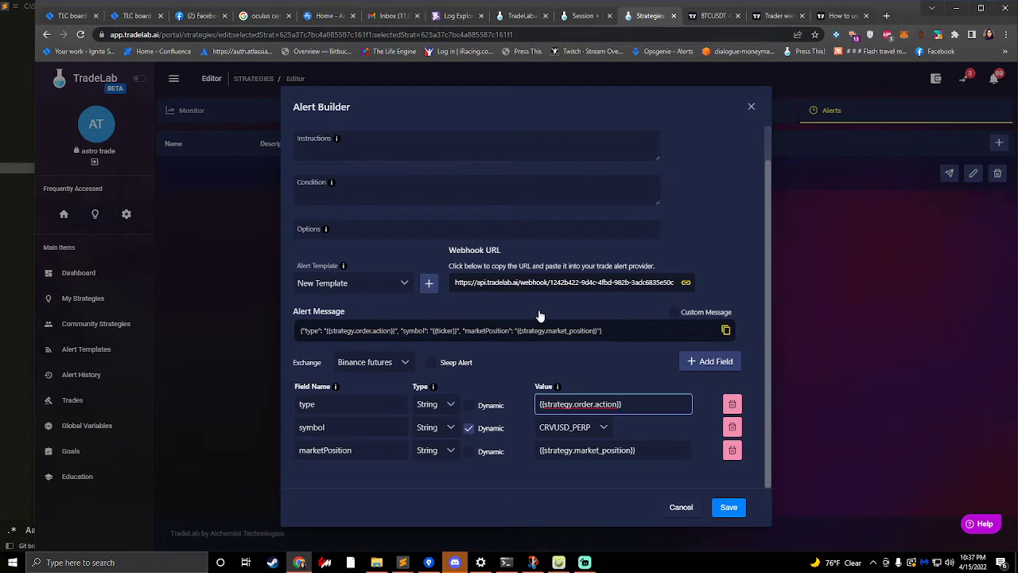
click(492, 335)
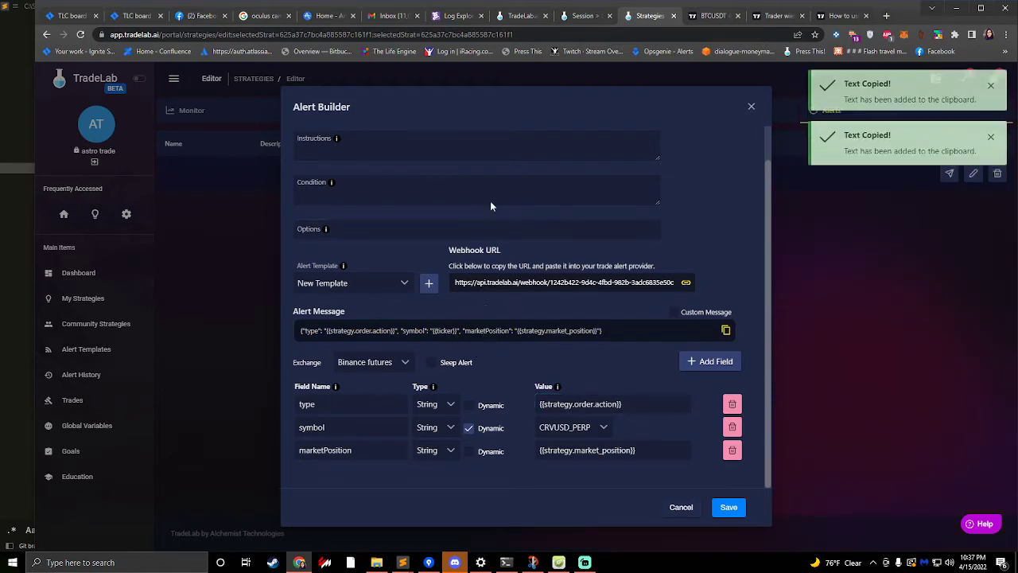
- Switch to TradingView's BTCUSDT chart and start a new alert with Johny's BOT [60MIN] as its condition
click(775, 15)
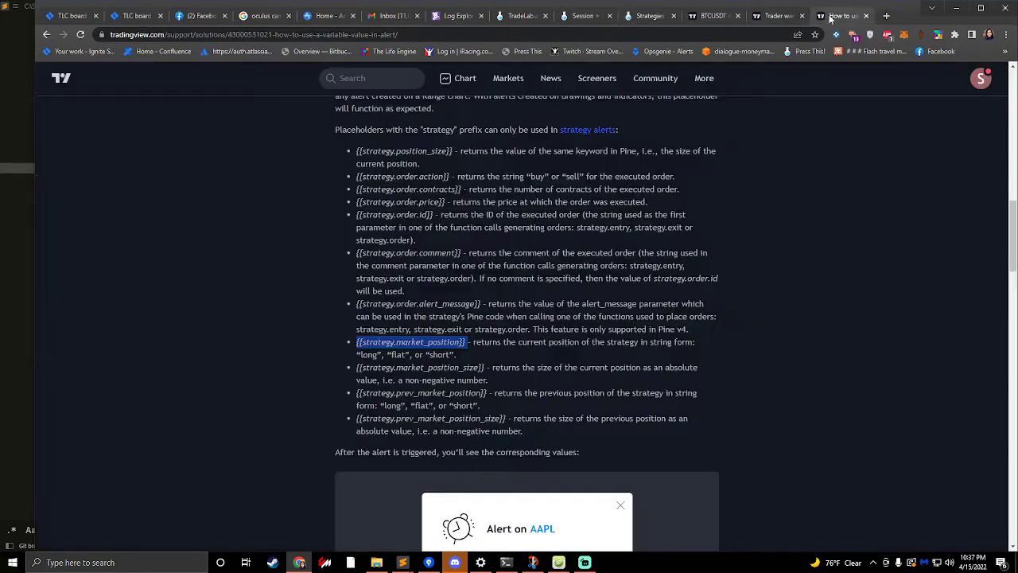
click(712, 15)
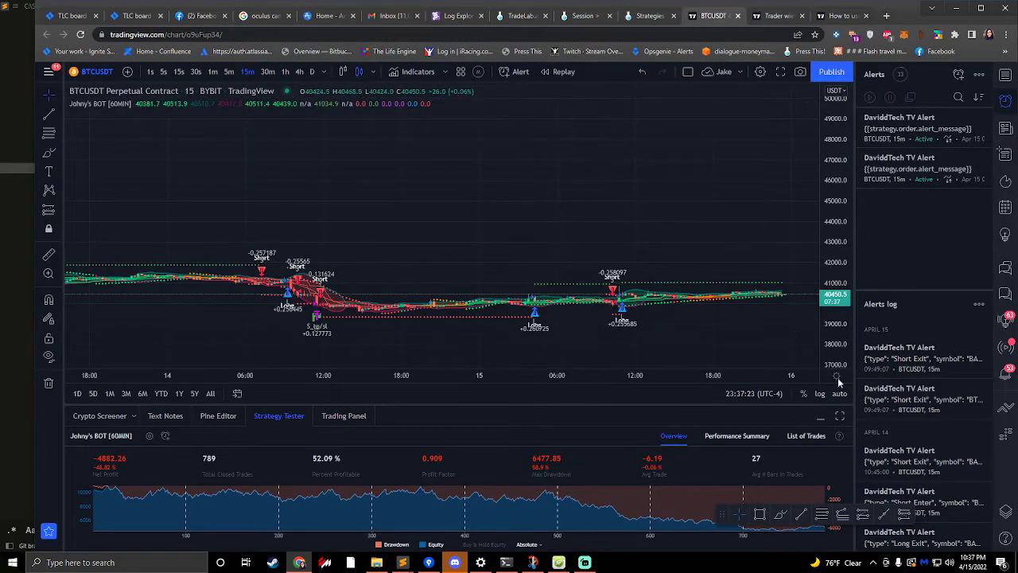
click(768, 16)
click(723, 14)
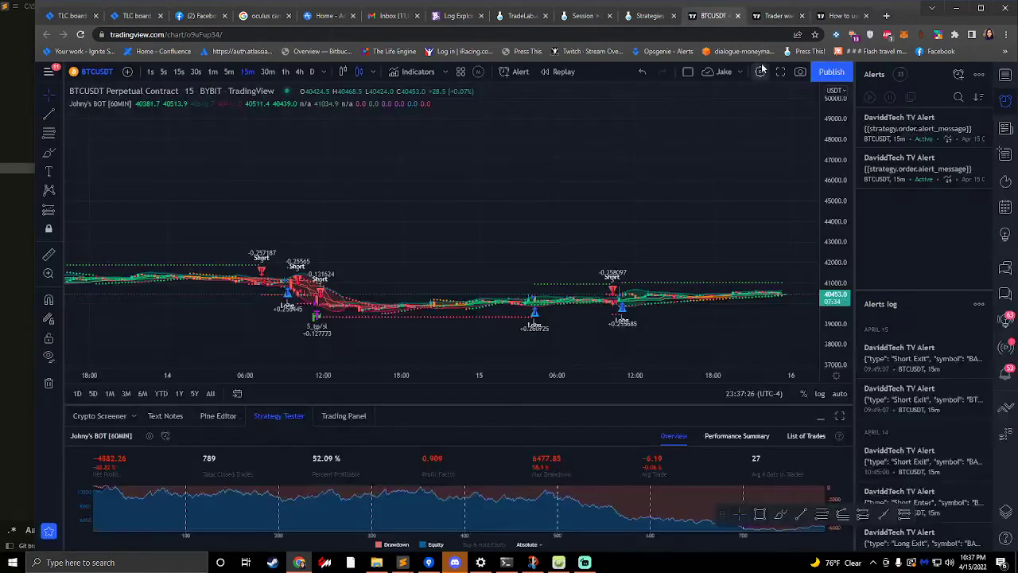
click(959, 74)
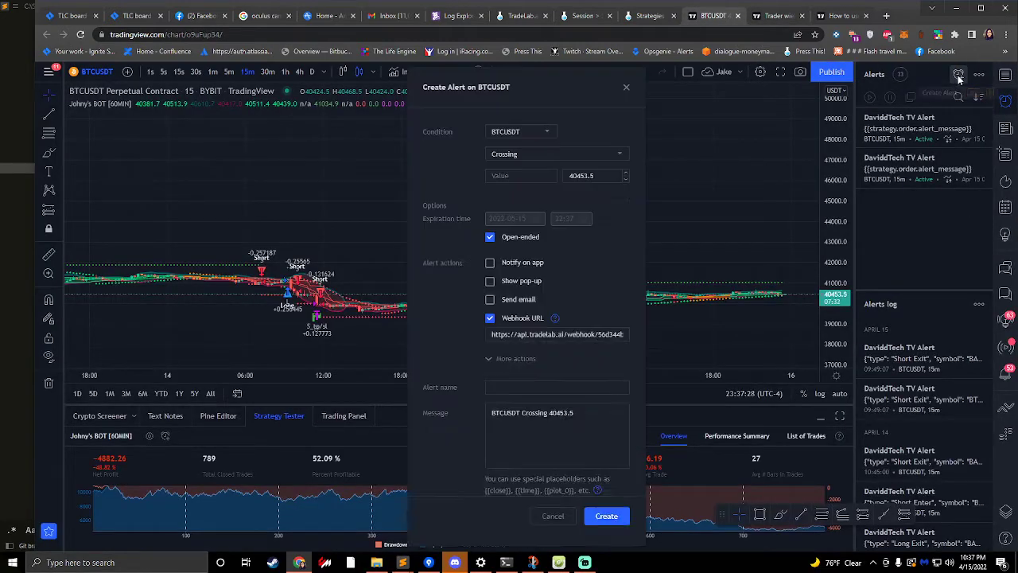
click(504, 135)
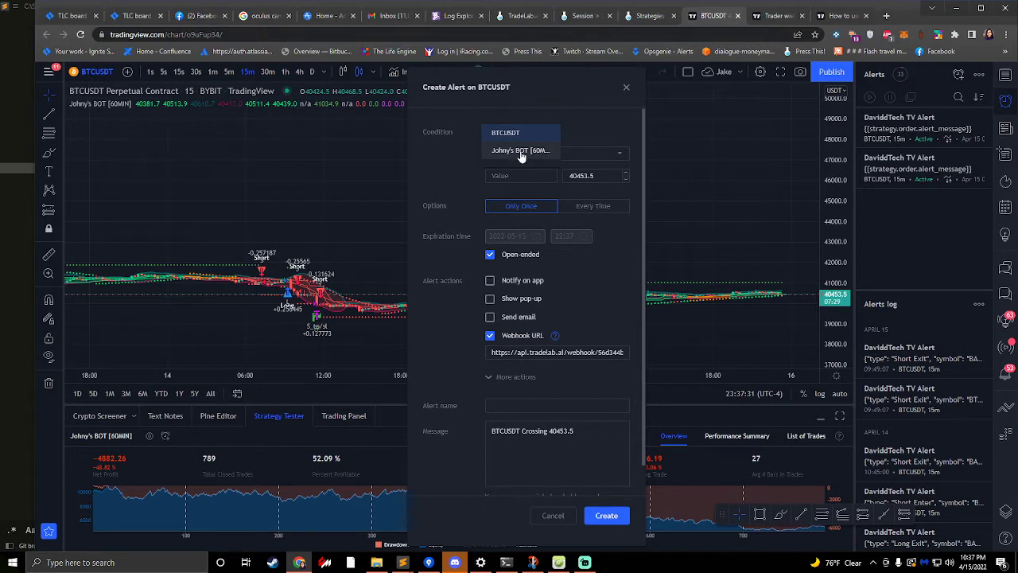
click(528, 157)
- Replace the new alert's default message with the alert message copied from TradeLab
click(531, 381)
key(ctrl+a)
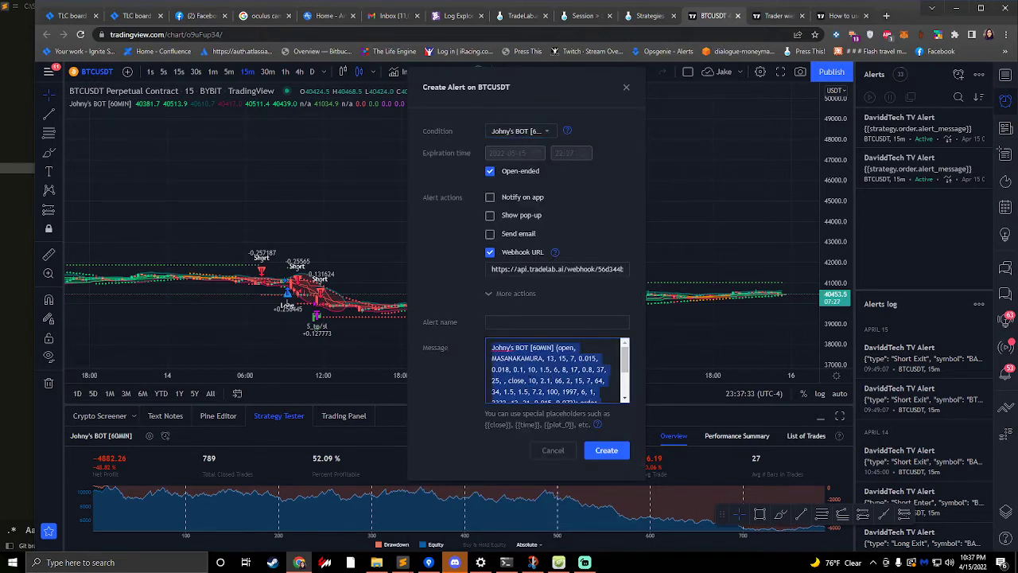
key(ctrl+v)
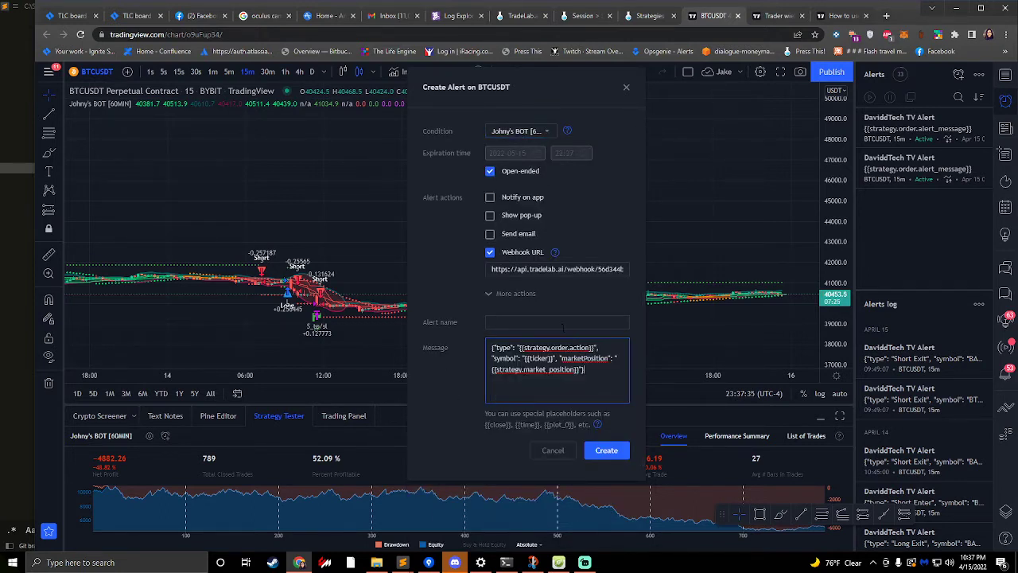
- Name the new BTCUSDT alert "Johnys Bot"
click(524, 316)
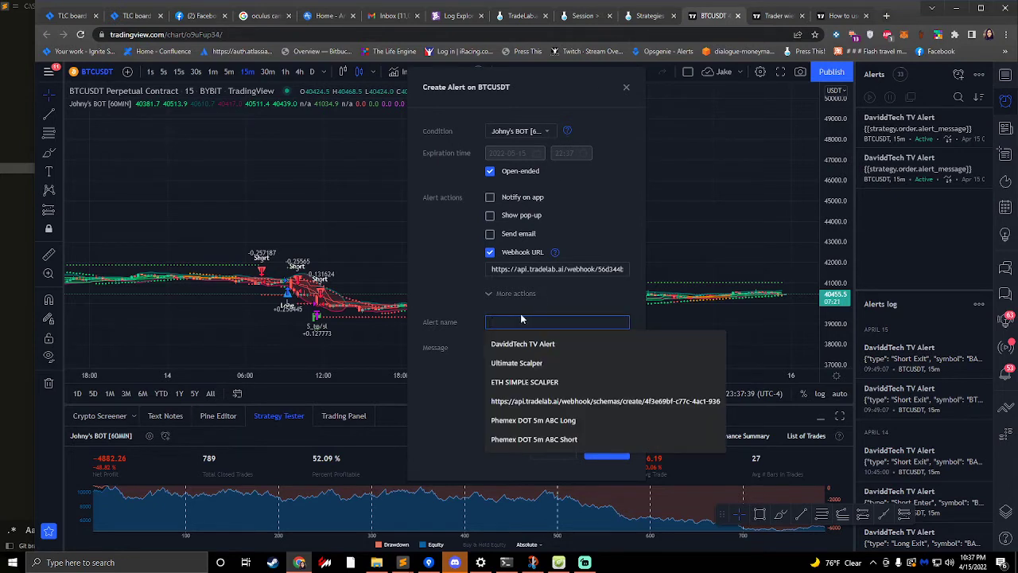
text(Joph)
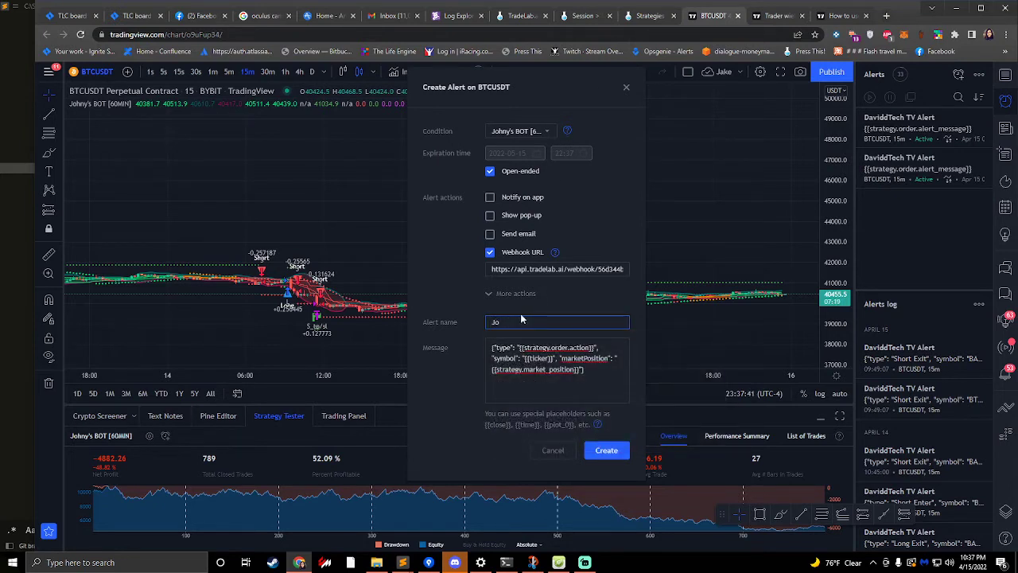
key(BackSpace)
key(BackSpace)
text(hnys Bot)
- Replace the alert's webhook URL with the one copied from TradeLab's Alert Builder, and create the TradingView alert
click(648, 15)
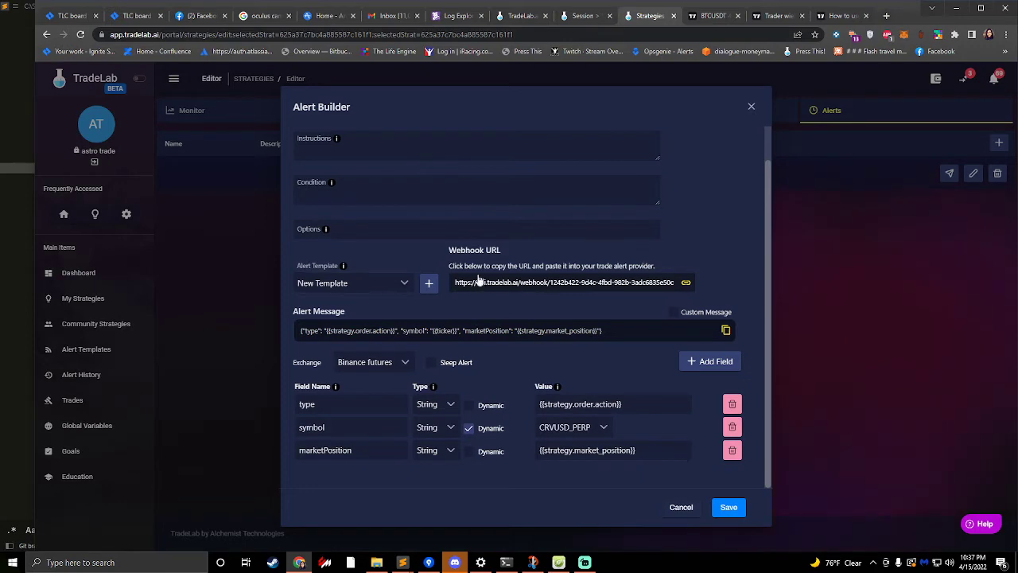
click(537, 285)
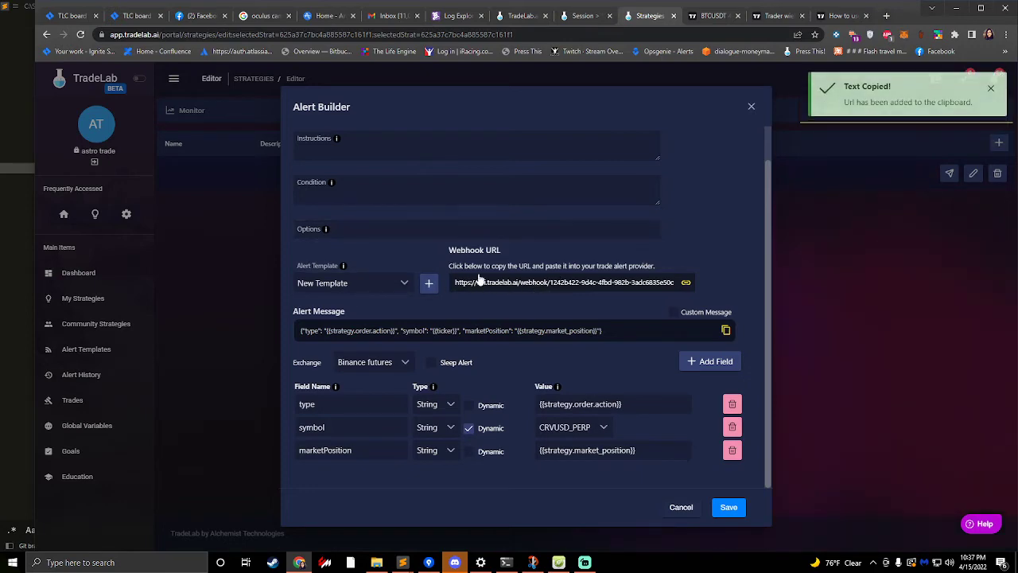
click(715, 14)
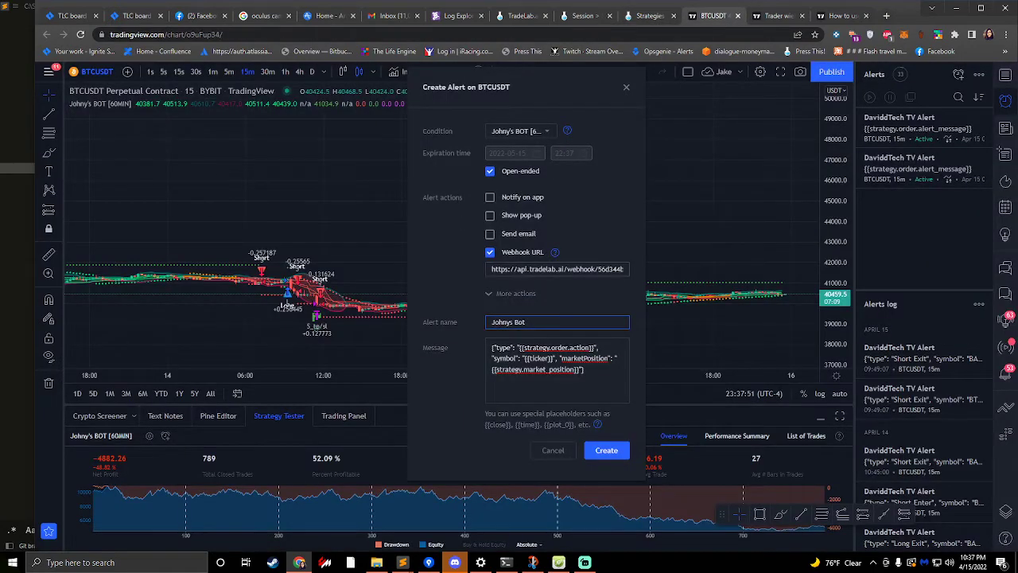
triple_click(557, 269)
key(ctrl+v)
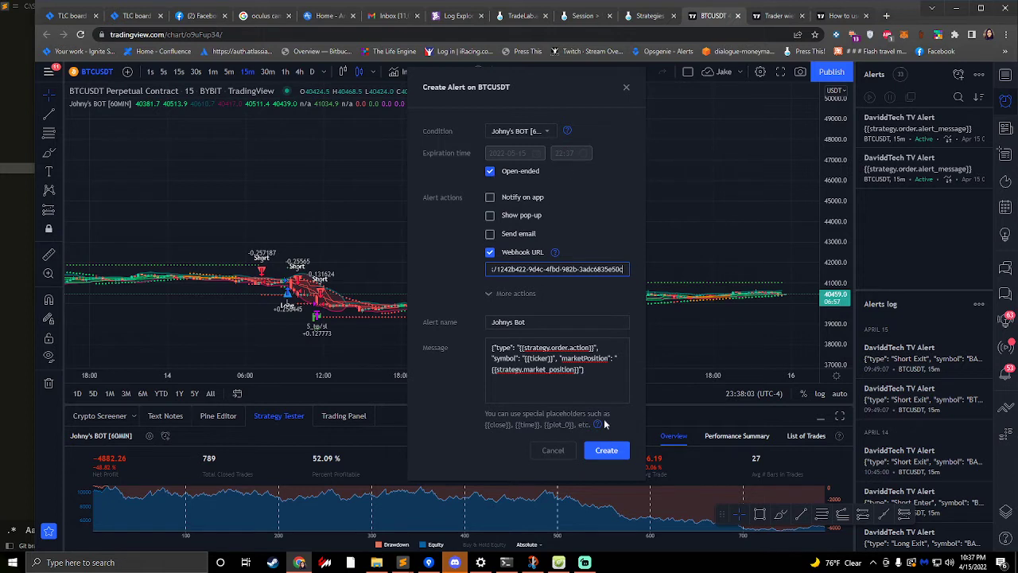
click(618, 452)
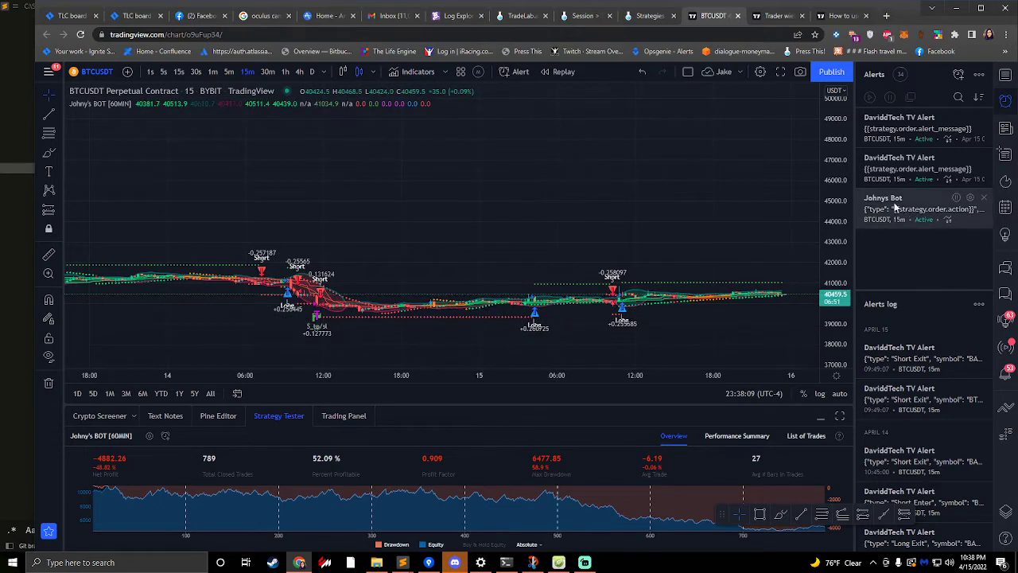
mouse_move(938, 216)
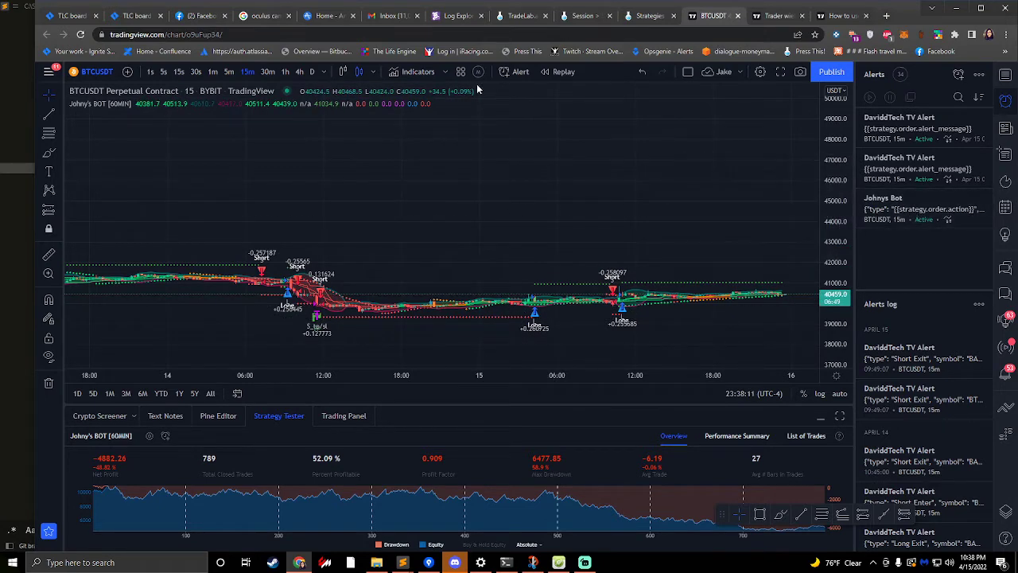
- Return to TradeLab's Alert Builder, rename the Enter alert to "Our only alert" and save it
click(650, 16)
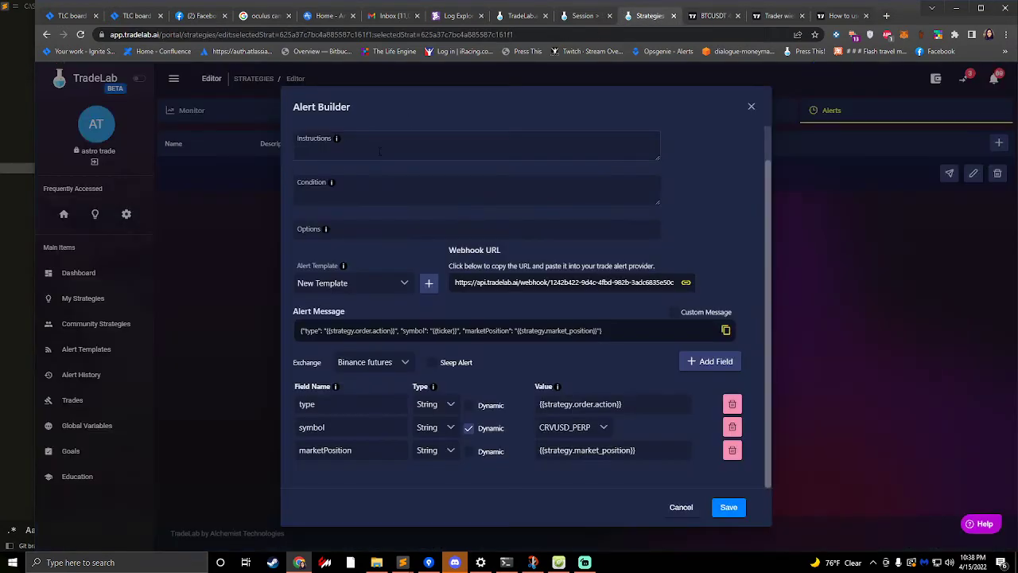
scroll(341, 158, up, 1)
drag(318, 146, 209, 147)
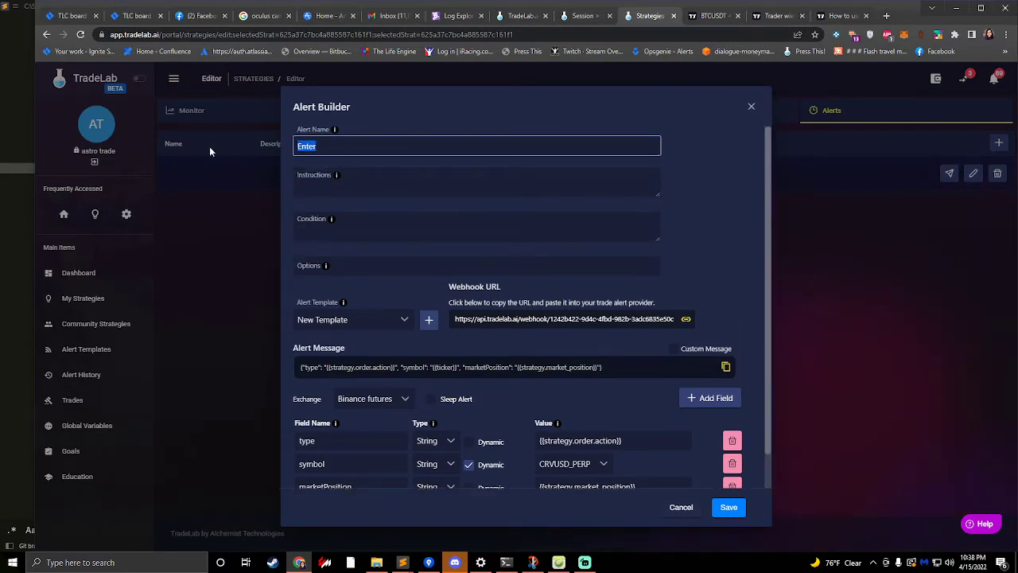
text(Our only alert)
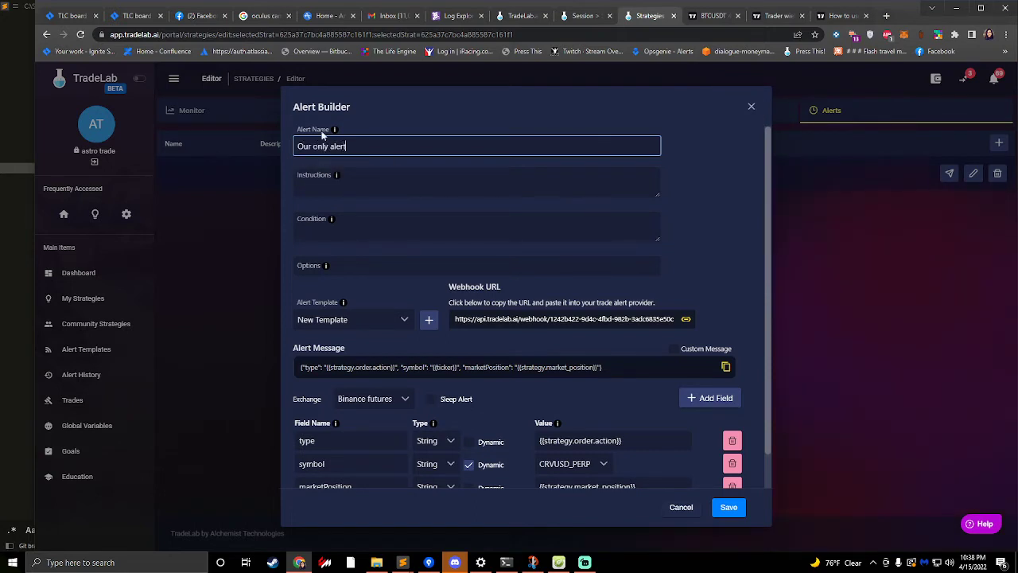
click(728, 507)
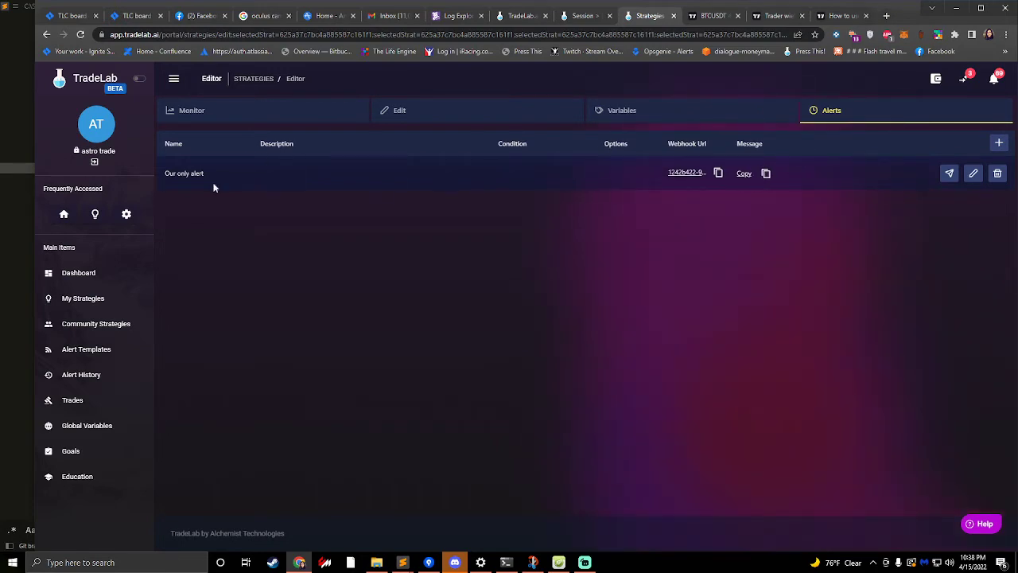
- Check the BTCUSDT chart, and examine the Johnys Bot - Live strategy's basic info and trade settings in TradeLab's editor
click(712, 16)
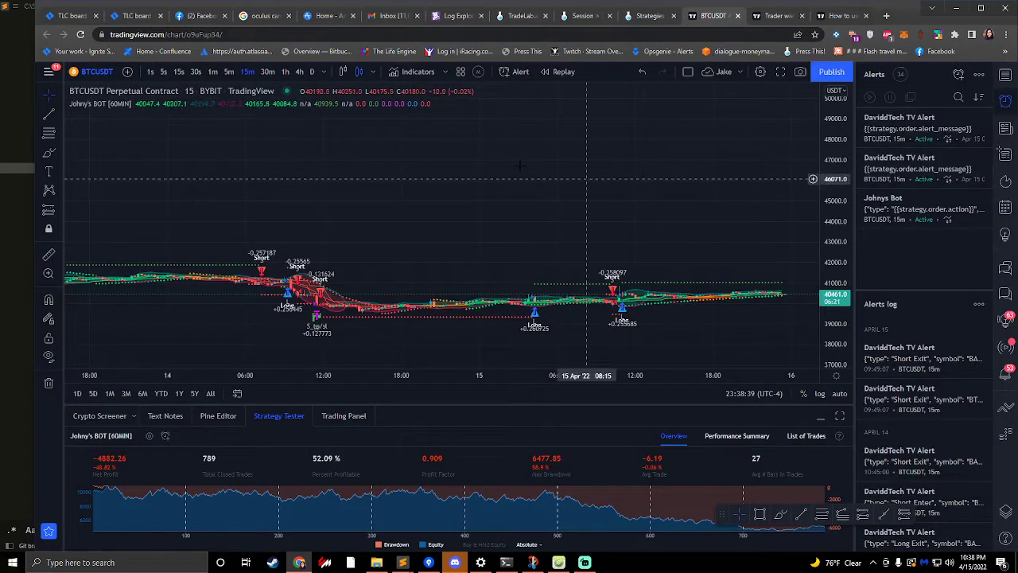
click(647, 16)
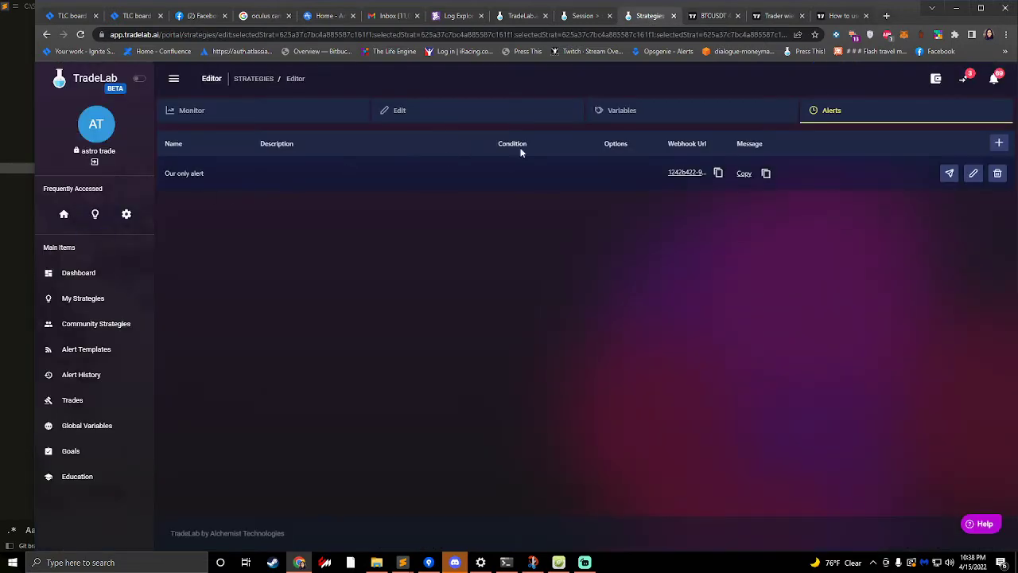
click(463, 119)
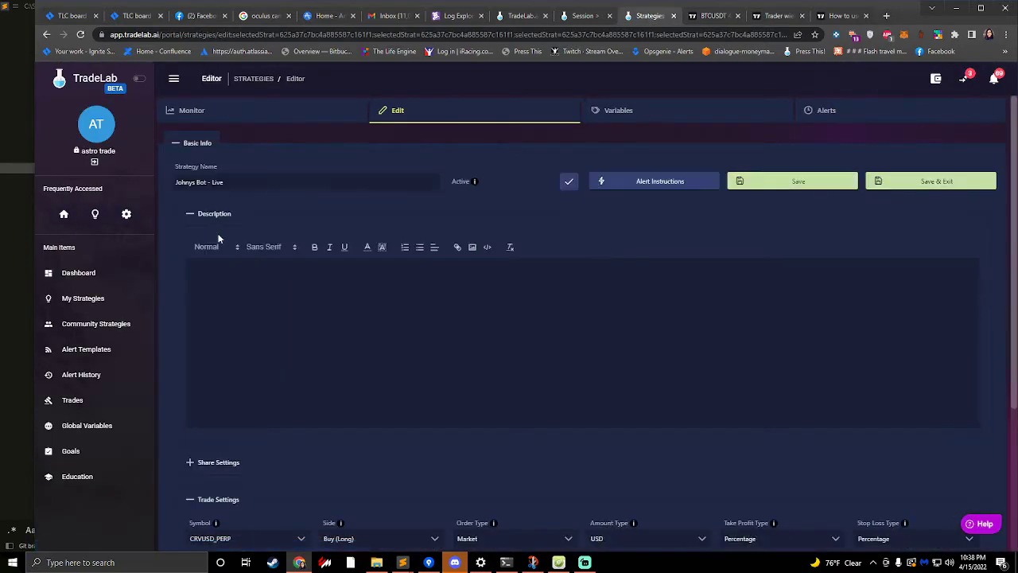
scroll(329, 265, down, 3)
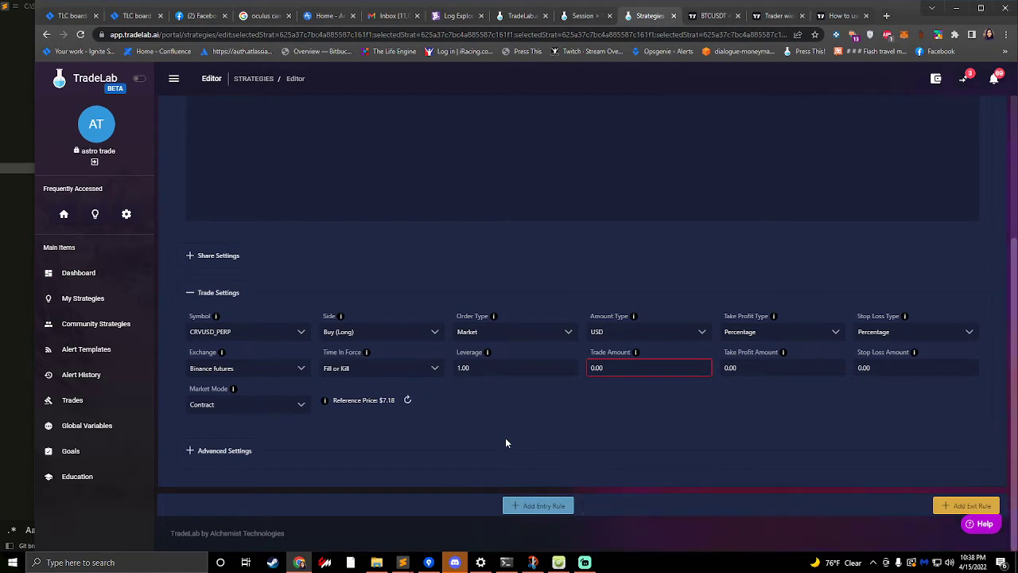
scroll(505, 442, up, 3)
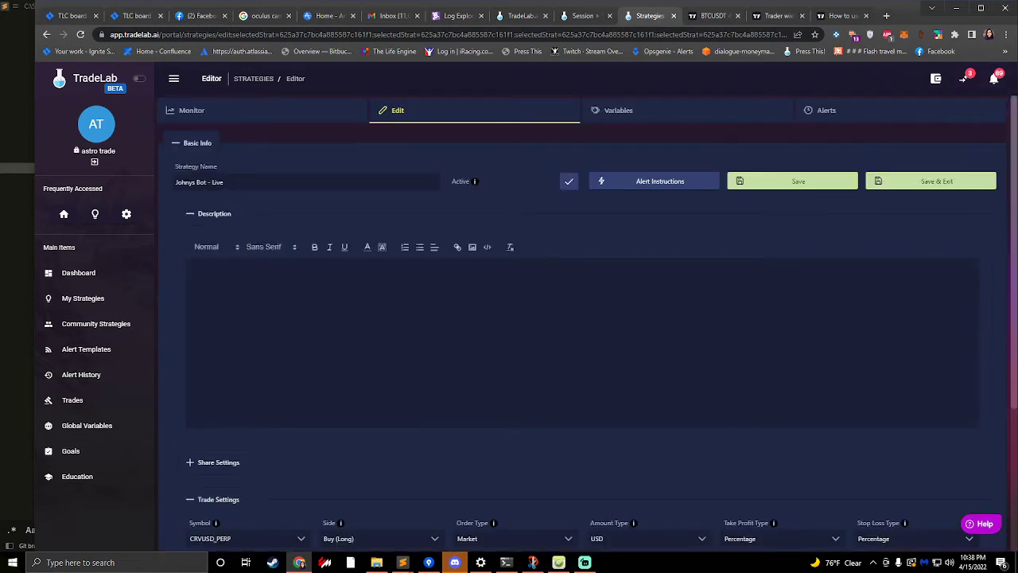
scroll(263, 249, down, 4)
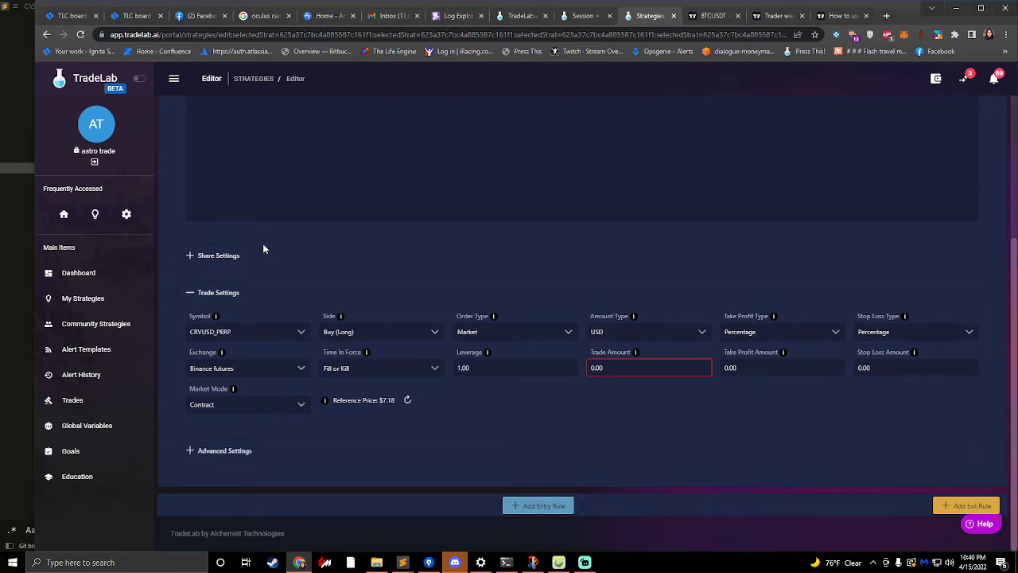
- Add a new entry rule to the Johnys Bot - Live strategy
click(521, 506)
scroll(350, 468, down, 2)
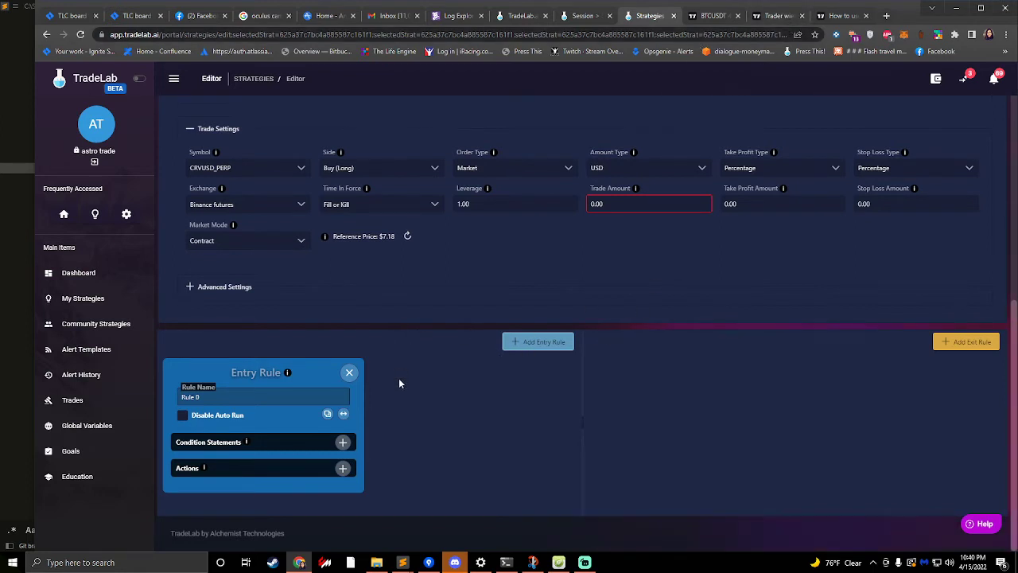
drag(203, 396, 158, 397)
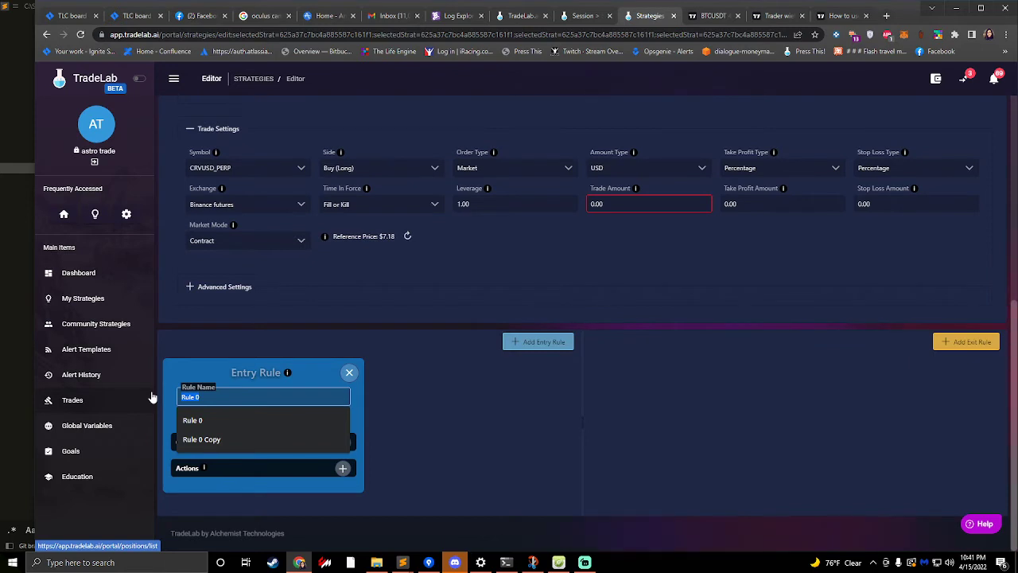
- Leave the editor for the profile settings, saving the strategy, and check the global Risk Management settings
click(127, 218)
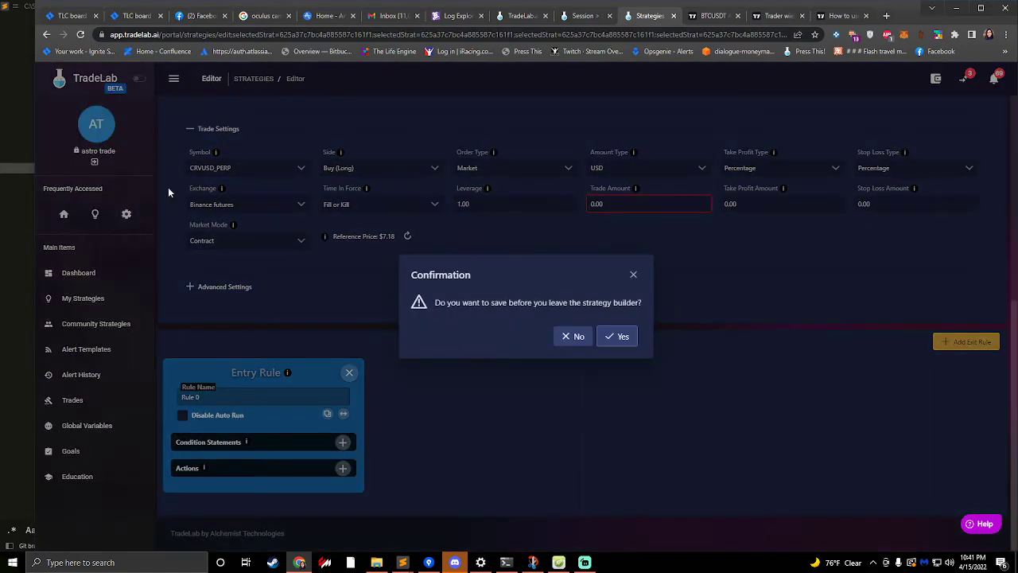
click(616, 336)
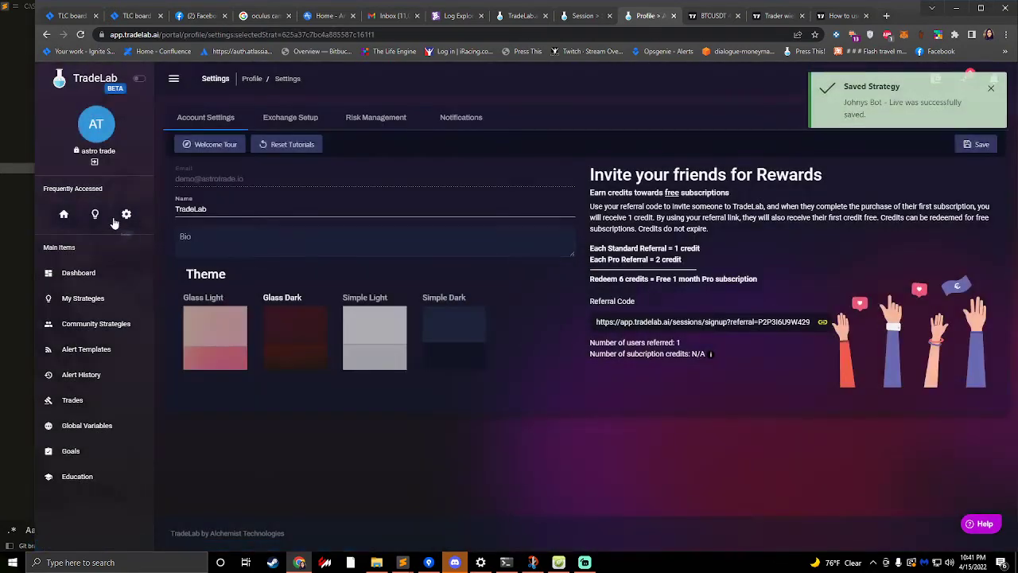
click(362, 125)
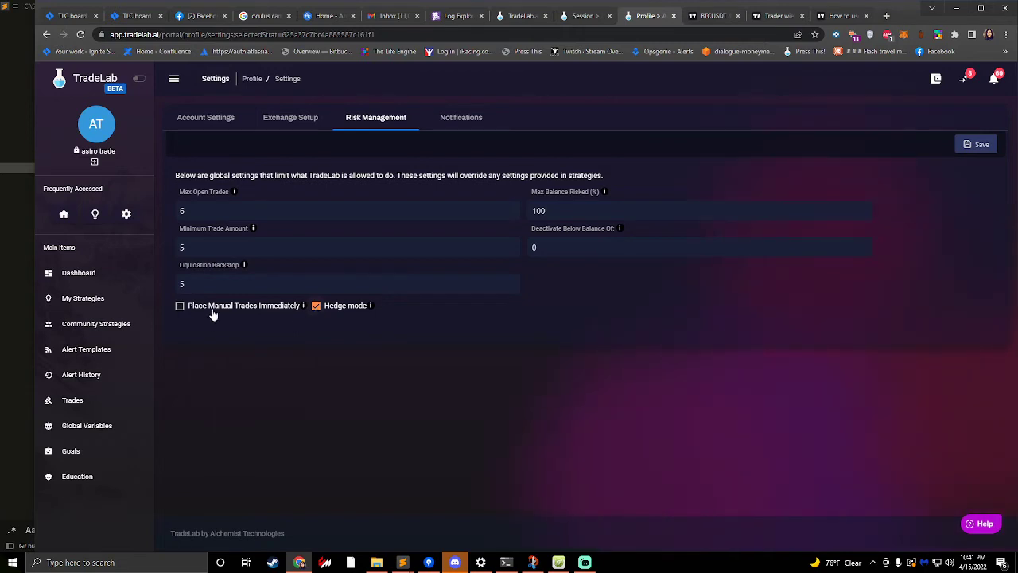
- Find the Johnys Bot - Live strategy among the saved strategies and reopen it for editing
click(94, 298)
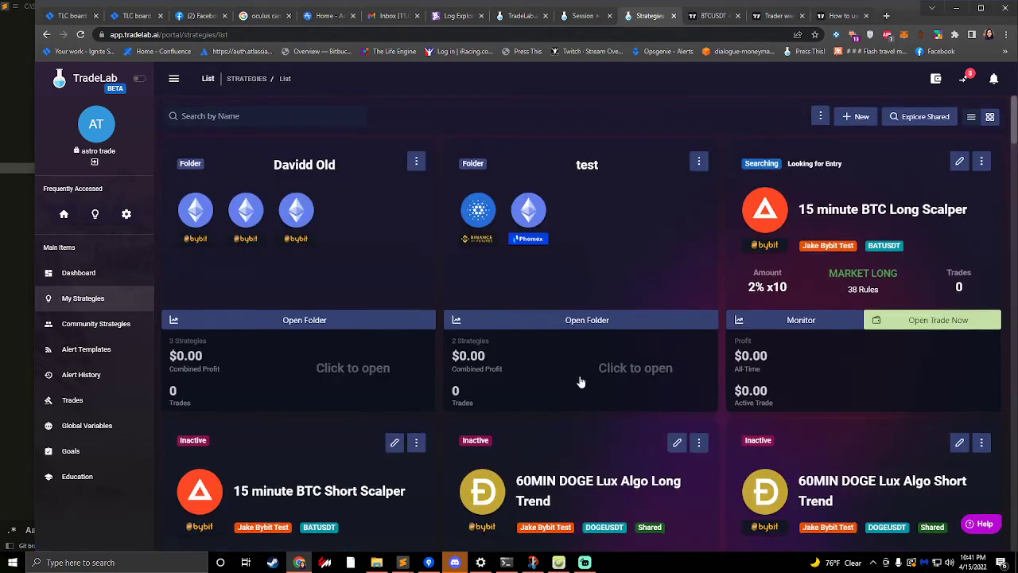
scroll(580, 382, down, 7)
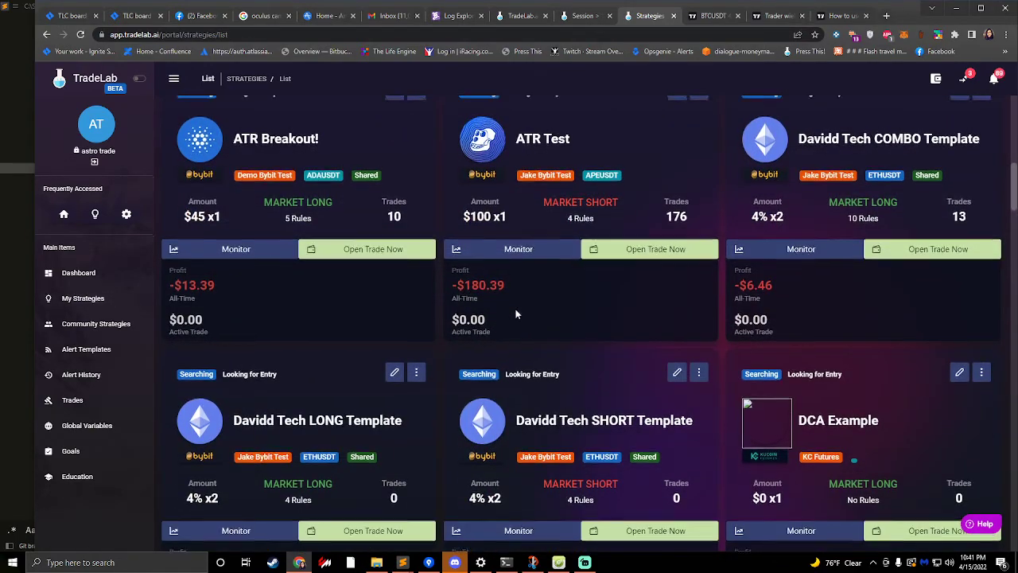
scroll(521, 318, up, 2)
scroll(553, 304, down, 10)
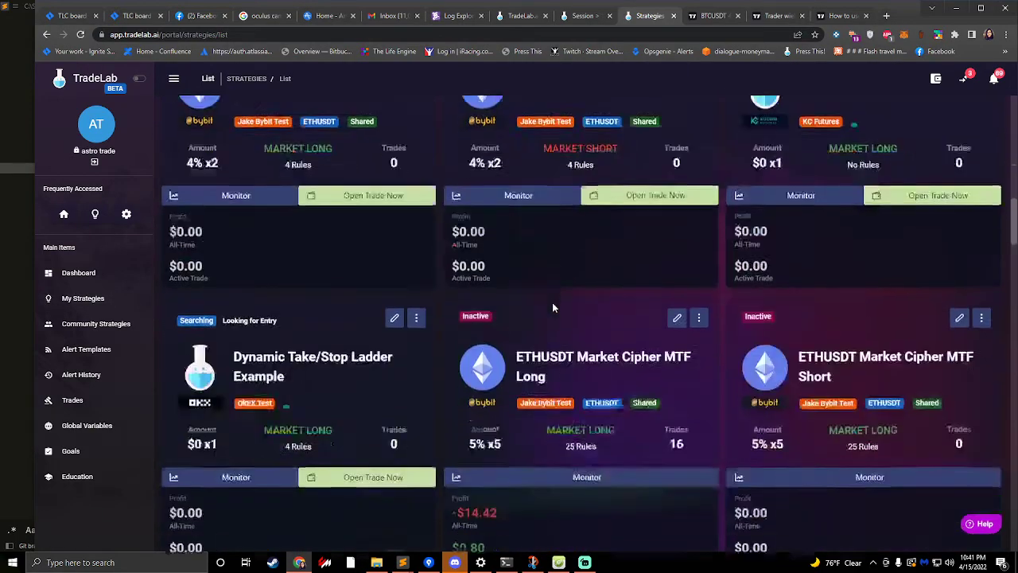
scroll(552, 302, up, 6)
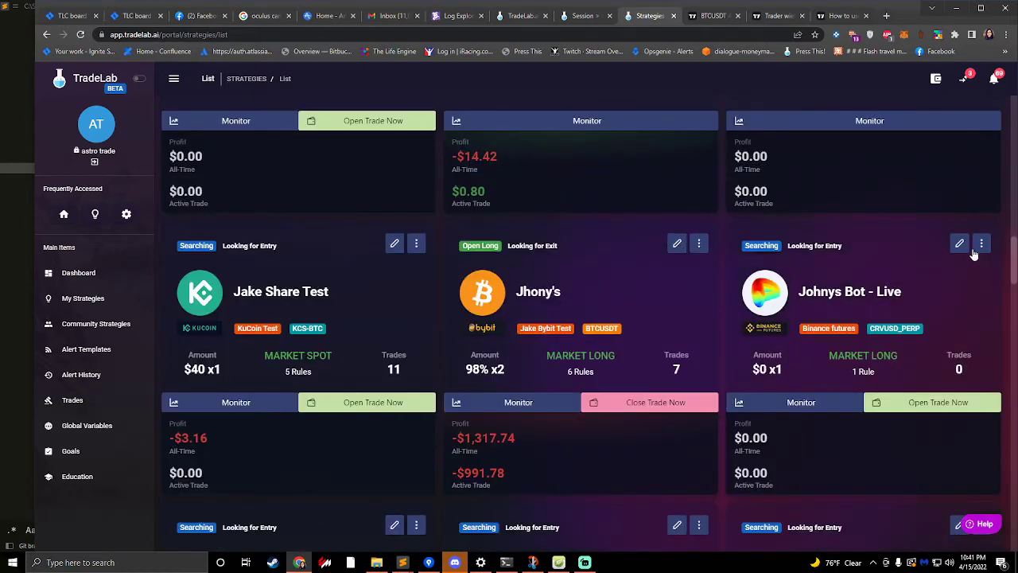
click(961, 245)
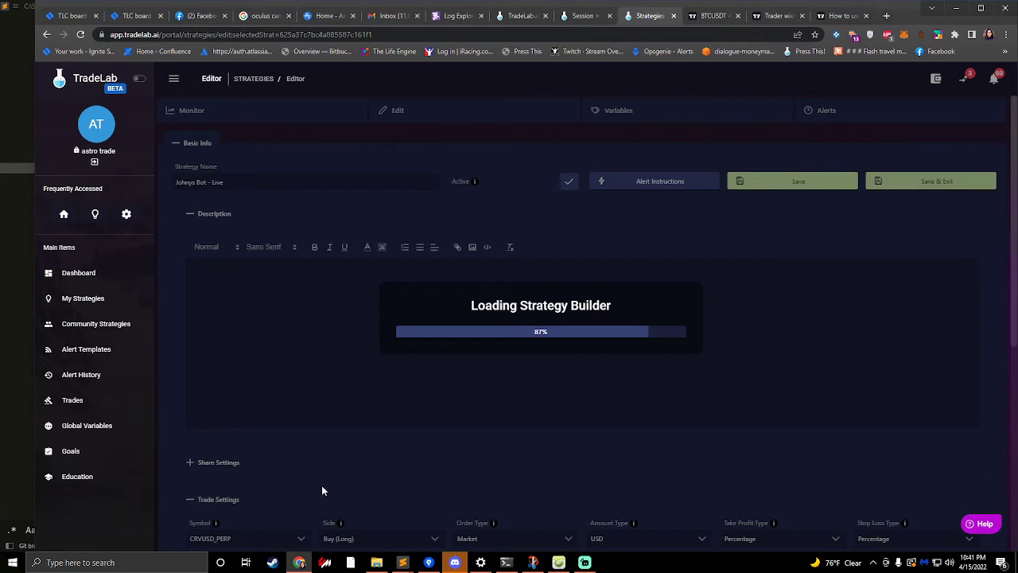
- Rename the strategy's entry rule as "Long Enter"
scroll(331, 474, down, 4)
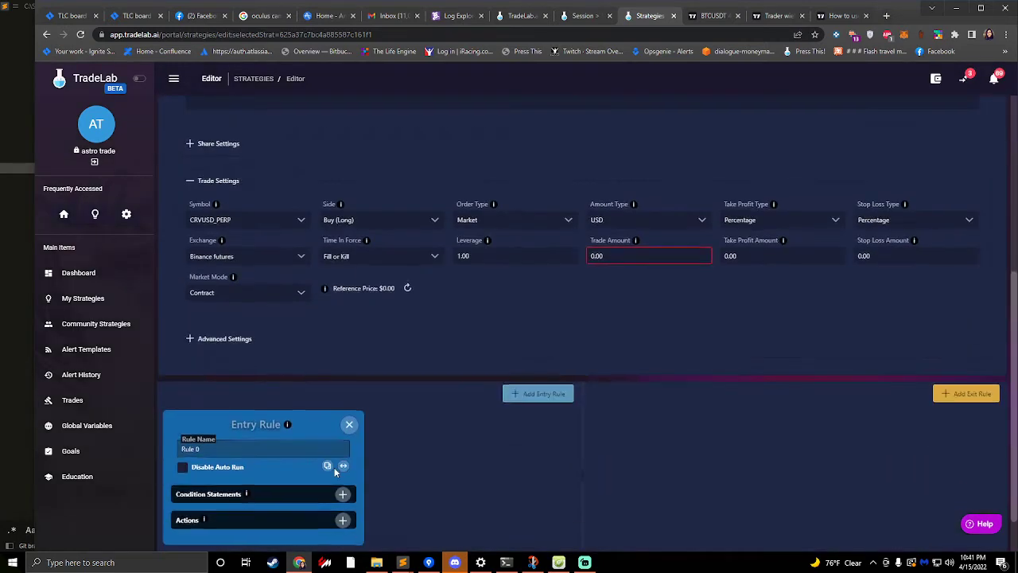
scroll(335, 473, down, 1)
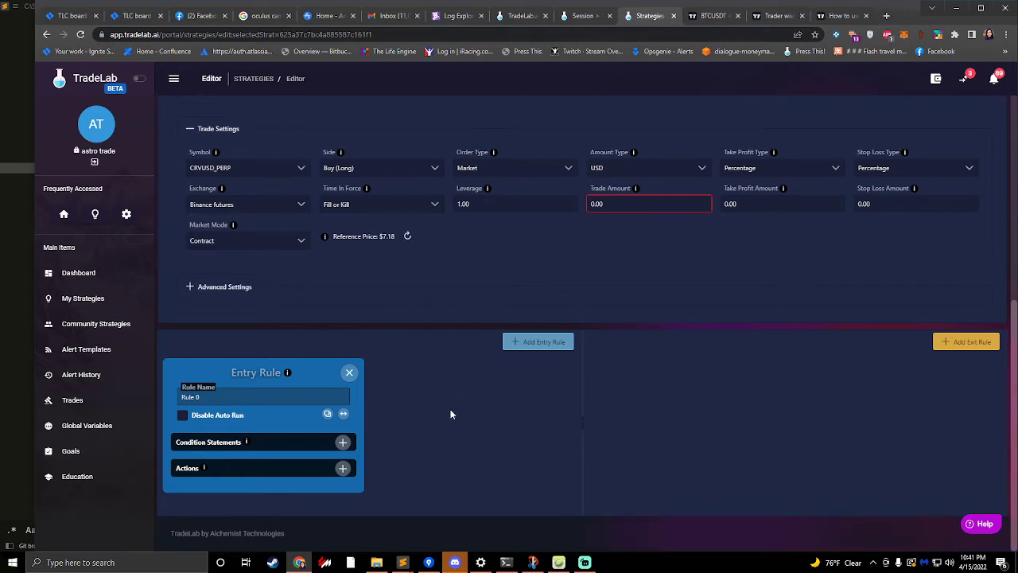
click(255, 397)
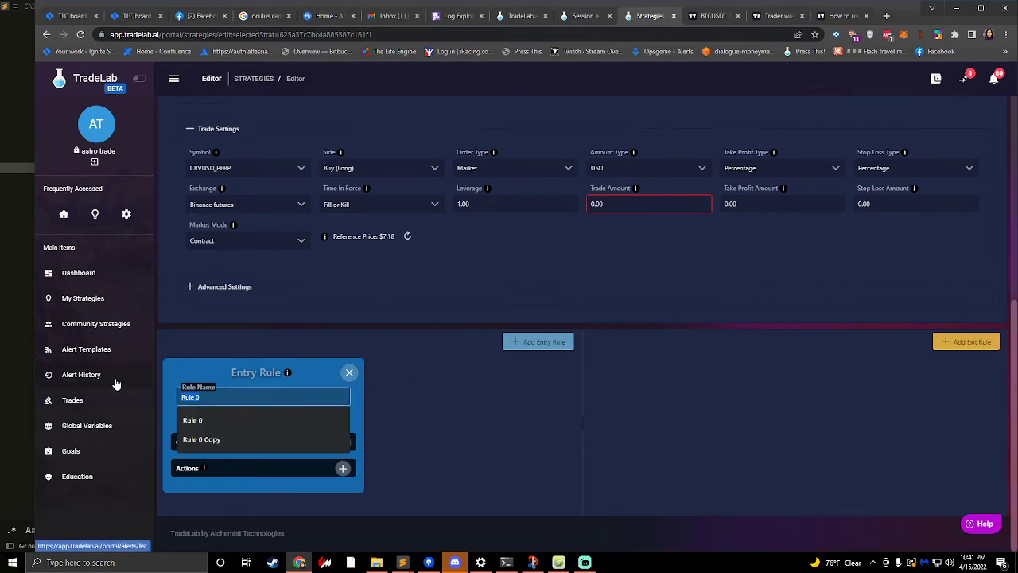
text(long Enter)
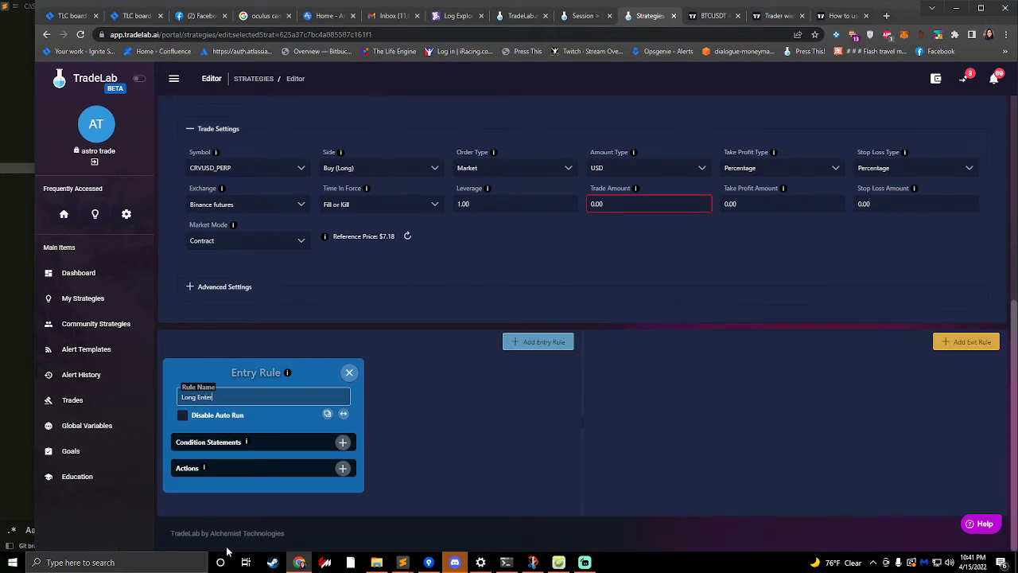
- Add a Custom Alerts condition statement to the Long Enter rule and choose symbol as its field
click(343, 443)
scroll(378, 386, down, 2)
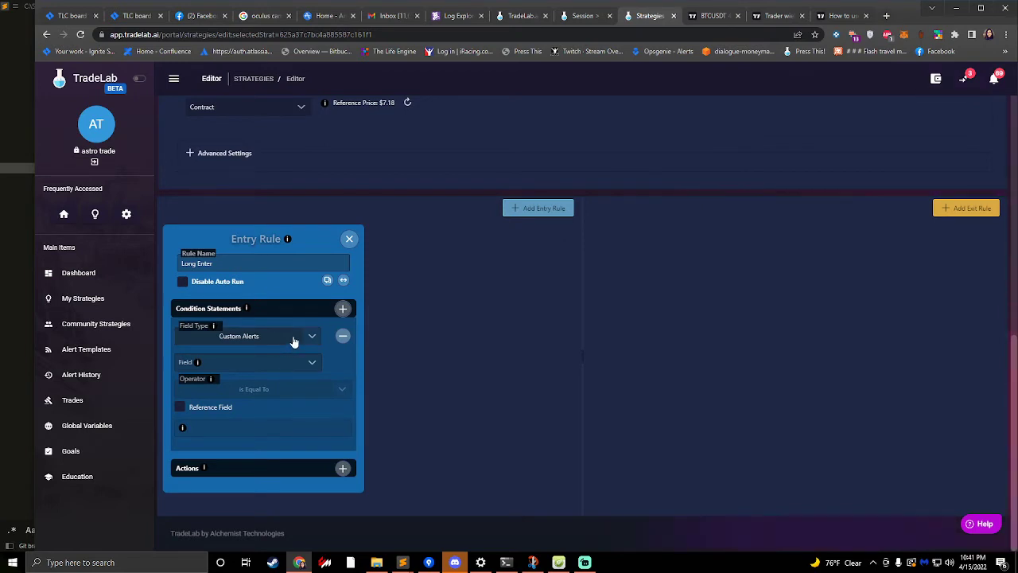
click(229, 362)
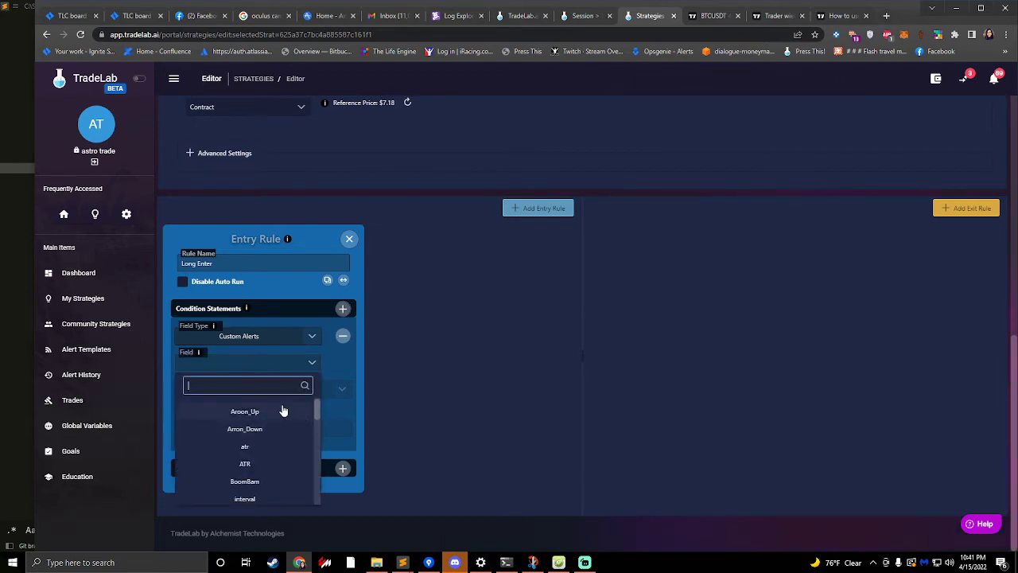
text(sym)
key(BackSpace)
key(BackSpace)
key(BackSpace)
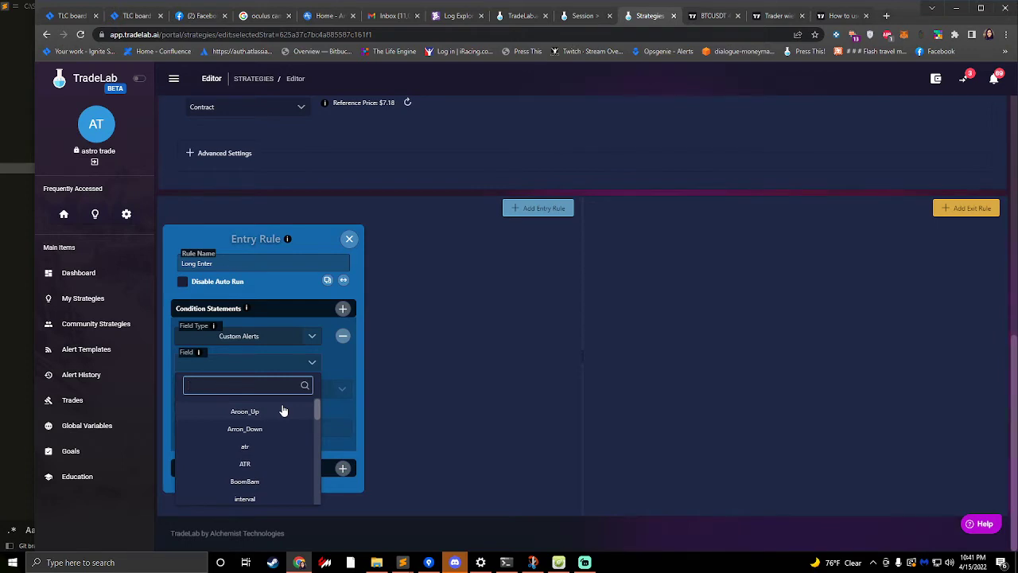
text(s)
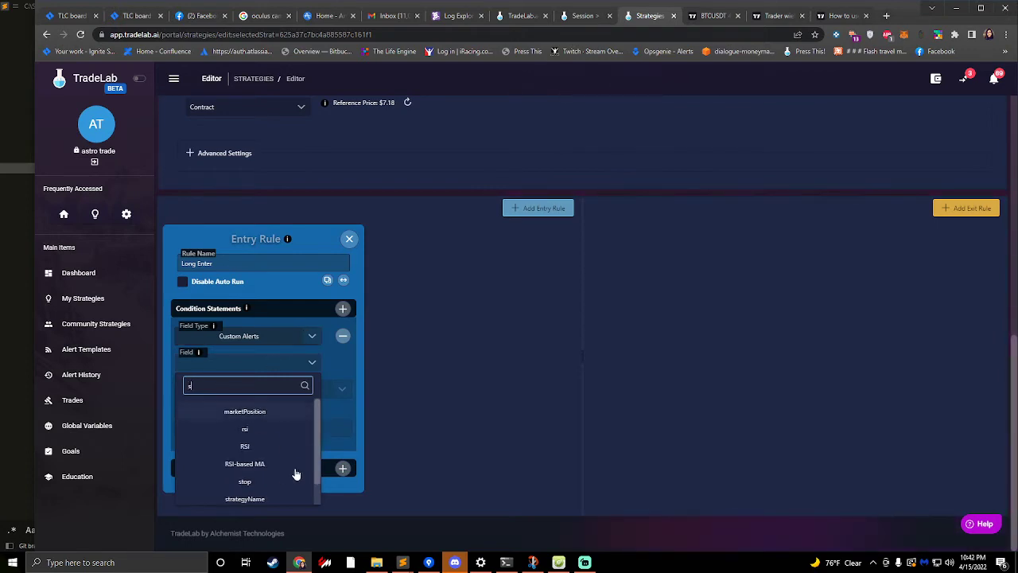
text(y)
click(273, 414)
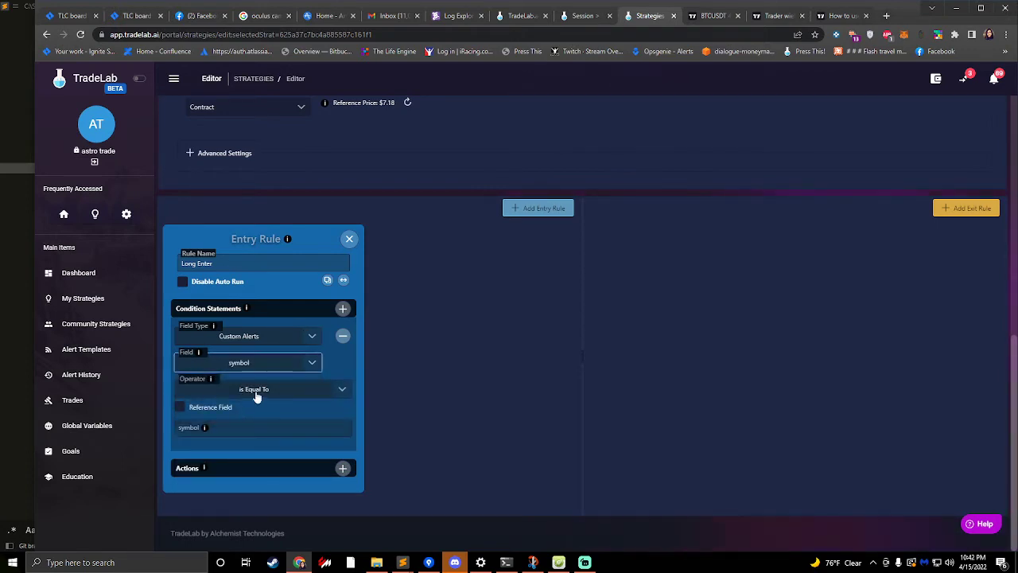
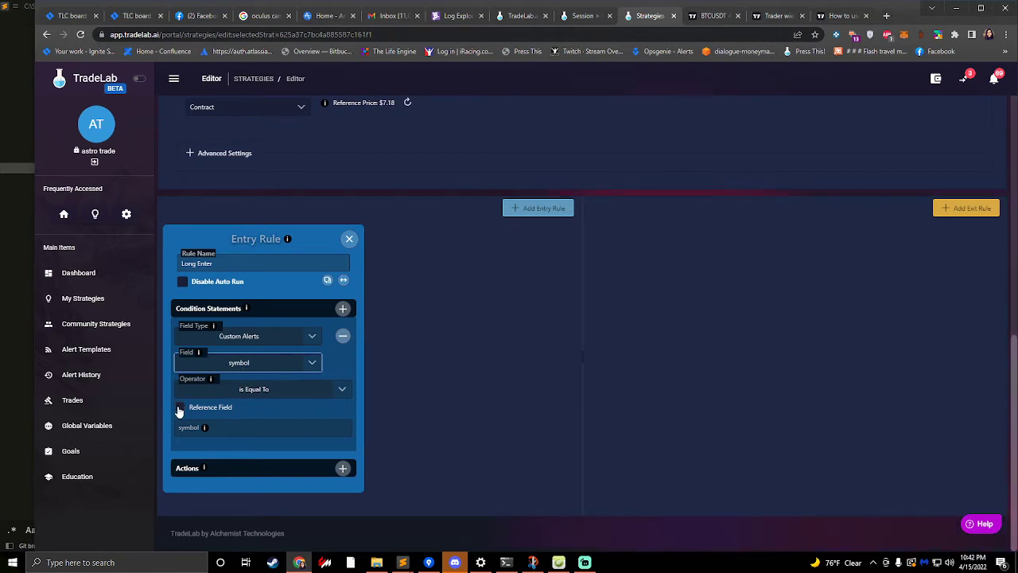
- Make the symbol condition compare against a reference field, using the strategy's Symbol as the value it must equal
scroll(167, 243, up, 2)
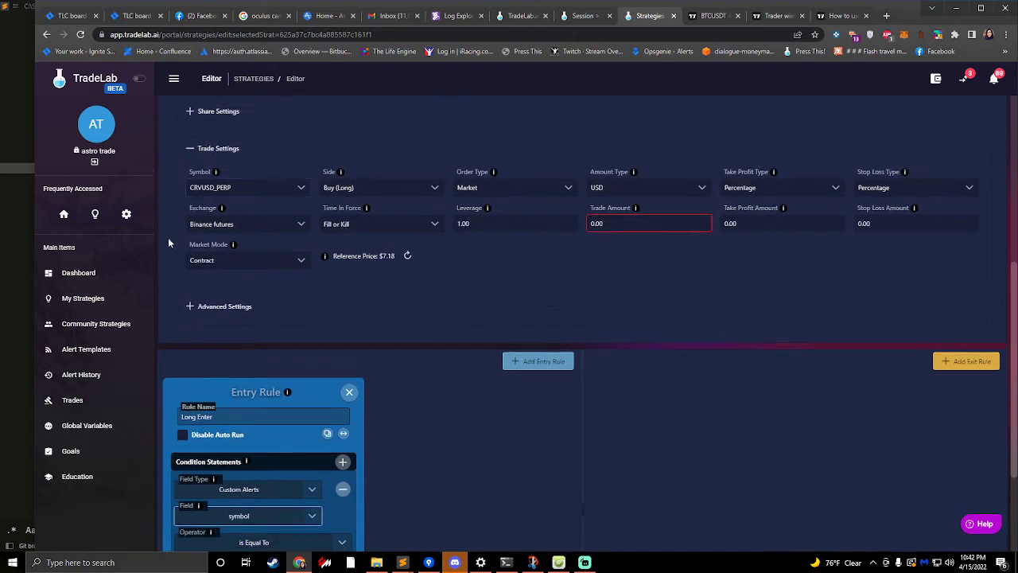
scroll(167, 237, down, 2)
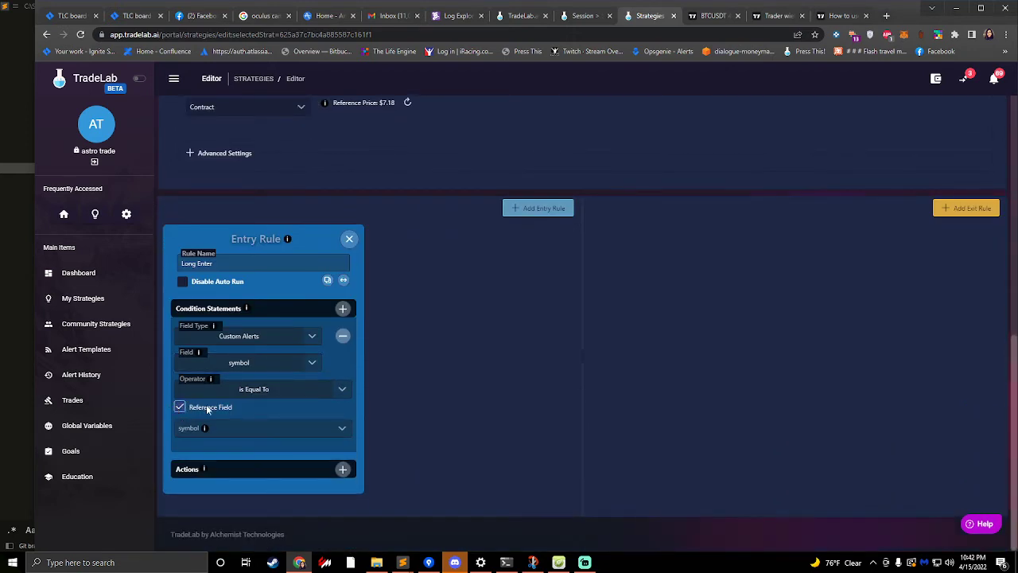
click(266, 429)
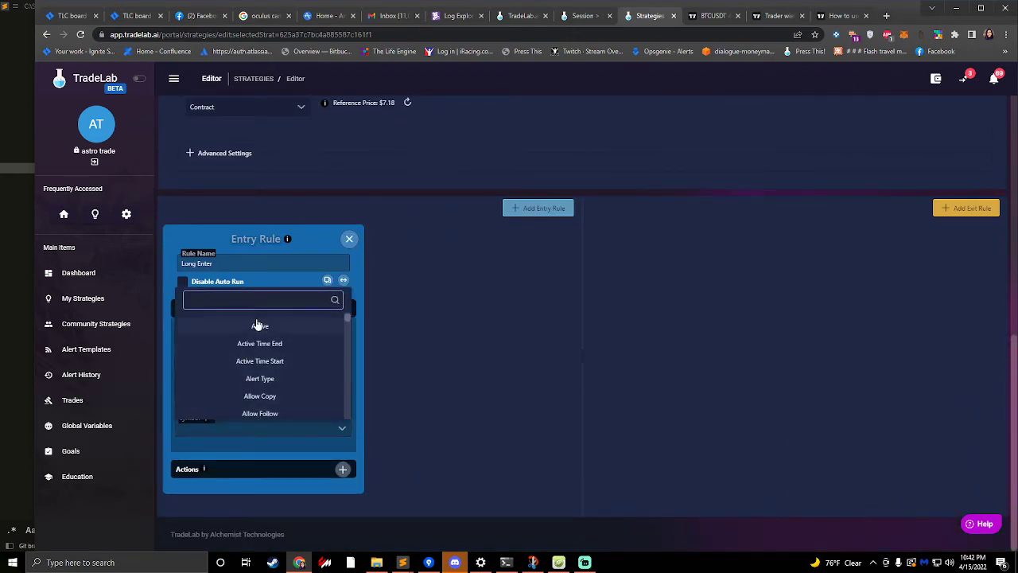
text(Sym)
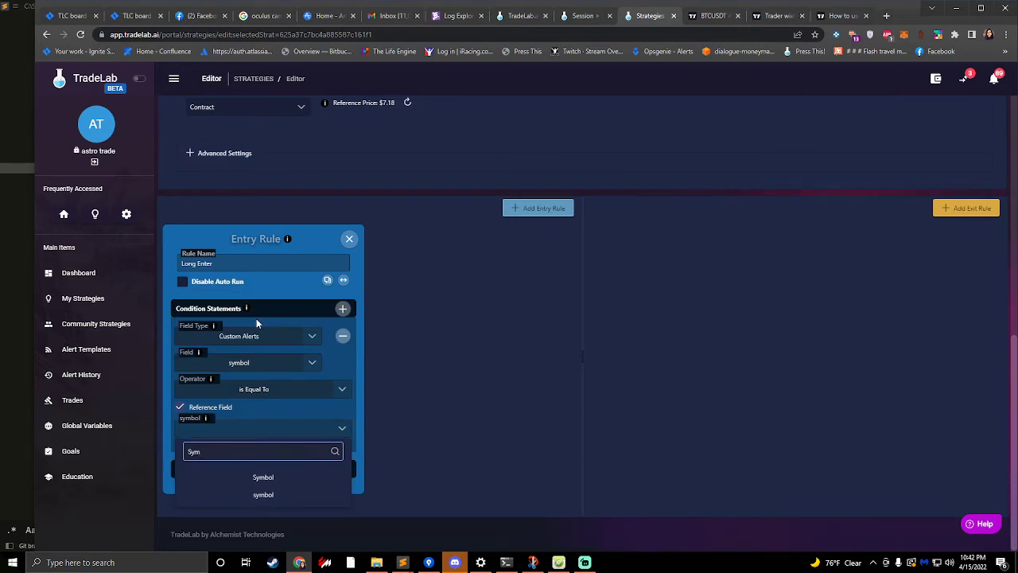
click(275, 477)
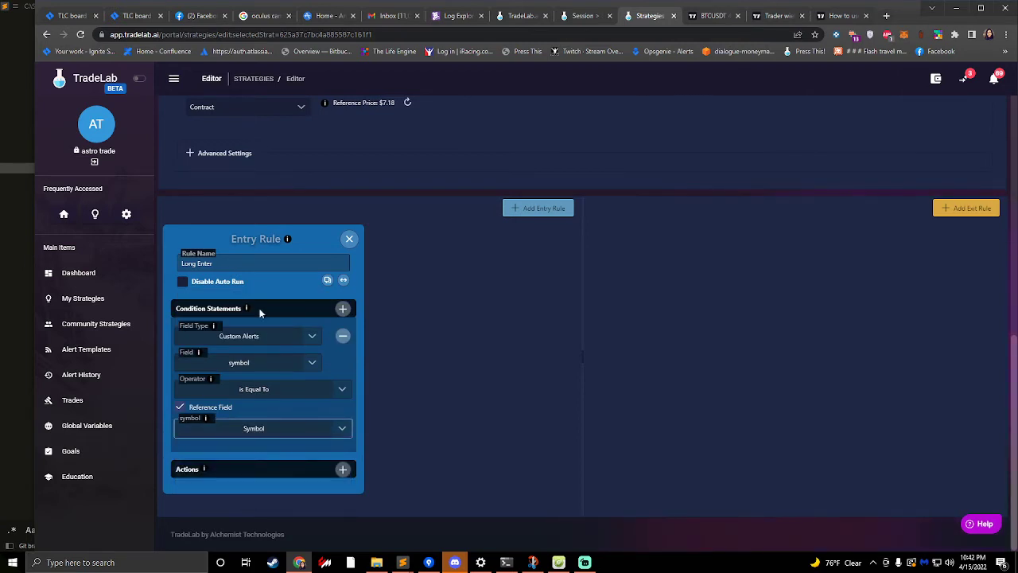
scroll(259, 313, up, 3)
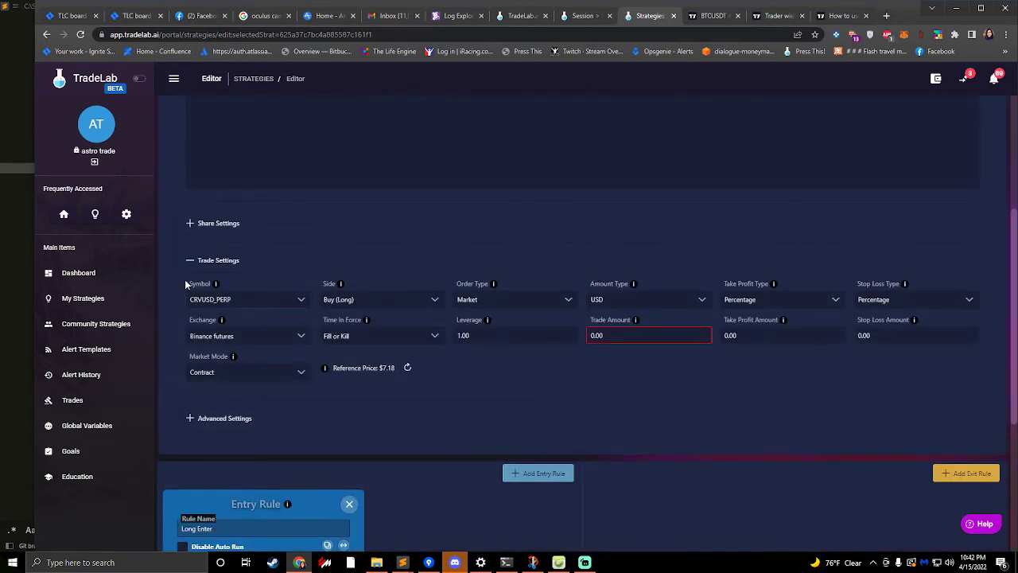
scroll(212, 300, down, 4)
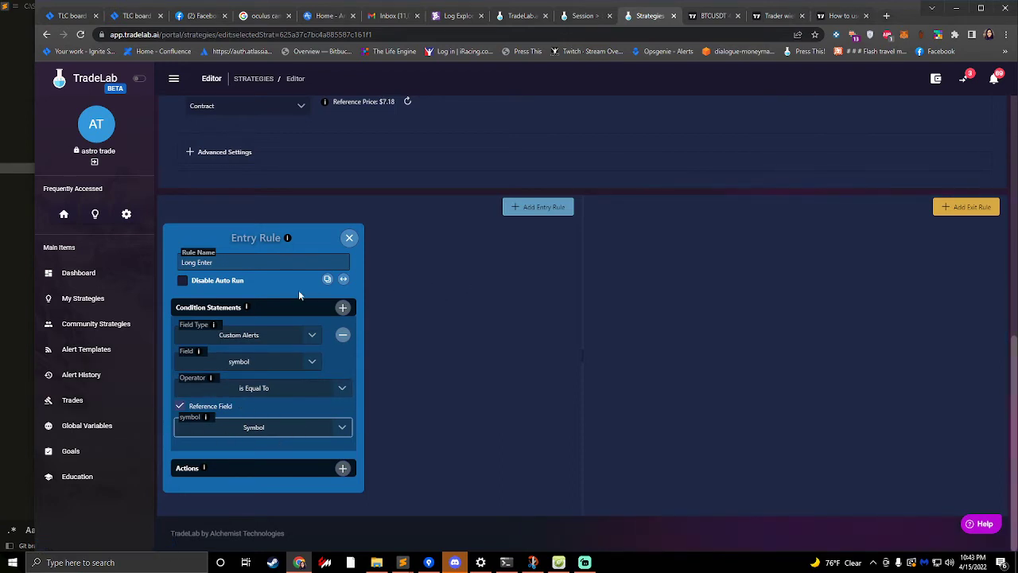
- Add a second Custom Alerts condition to the Long Enter rule requiring type to be equal to "buy"
click(344, 307)
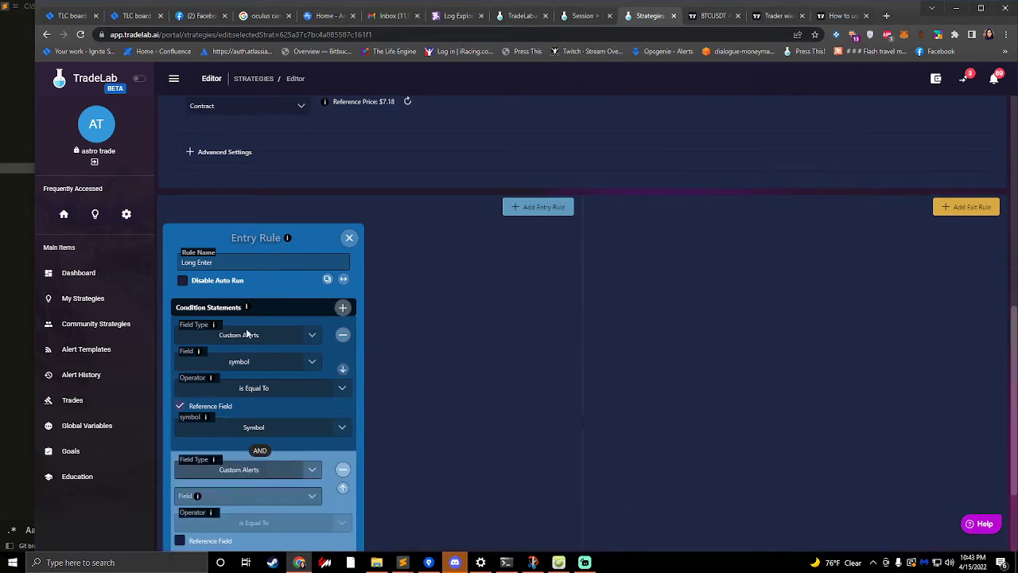
scroll(239, 354, down, 3)
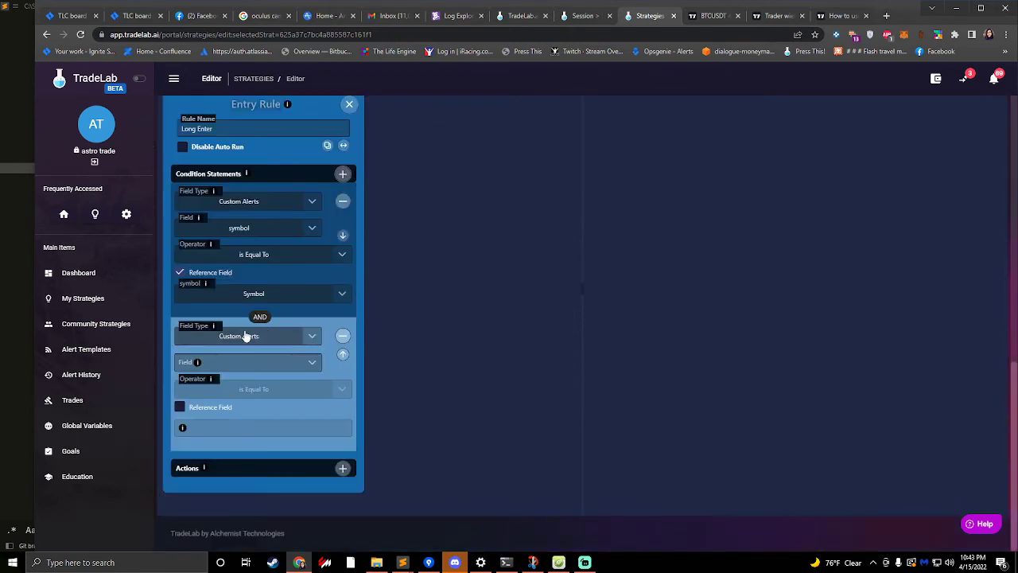
click(239, 340)
click(242, 337)
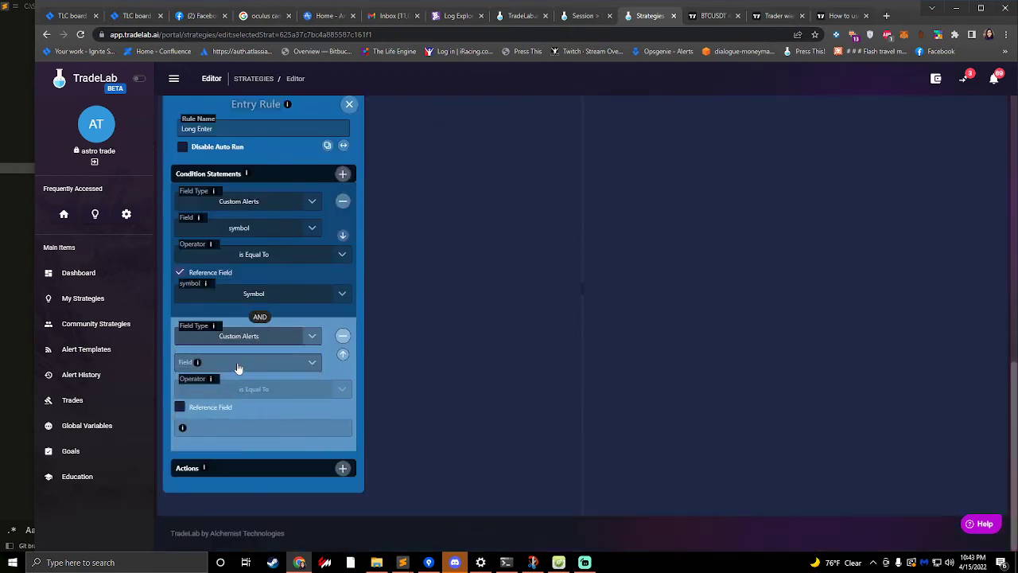
click(238, 363)
text(type)
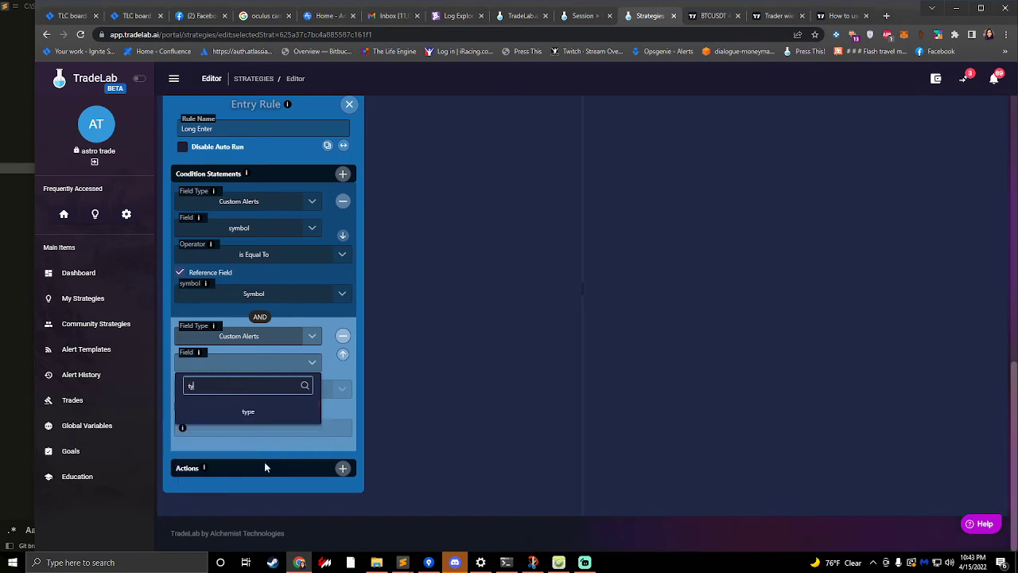
click(264, 416)
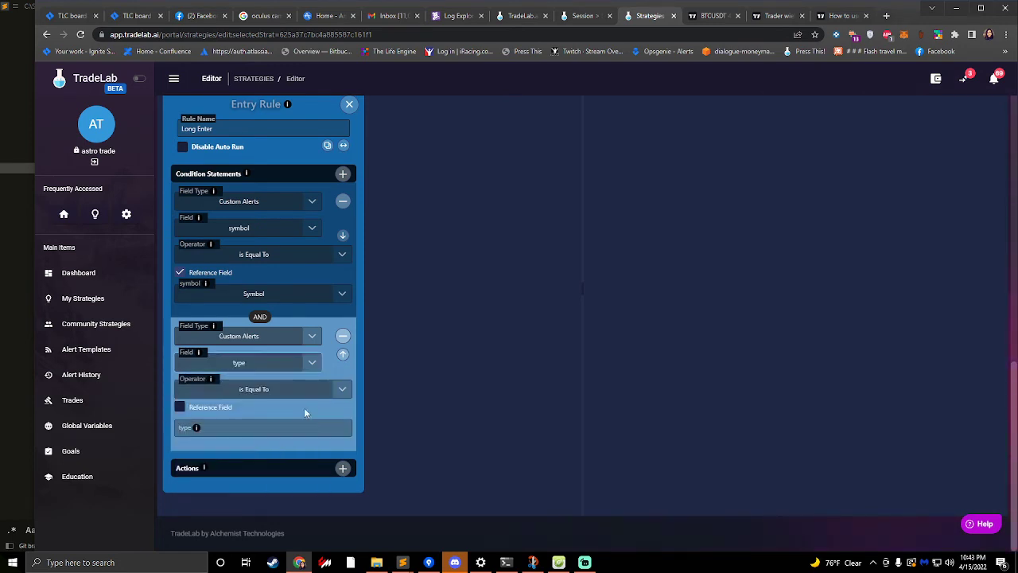
click(207, 422)
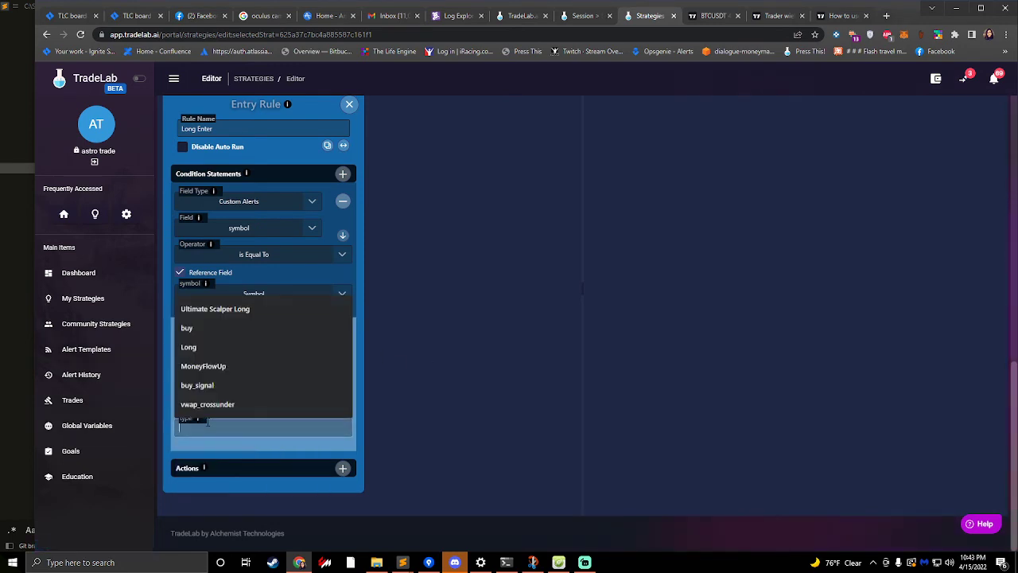
text(buy)
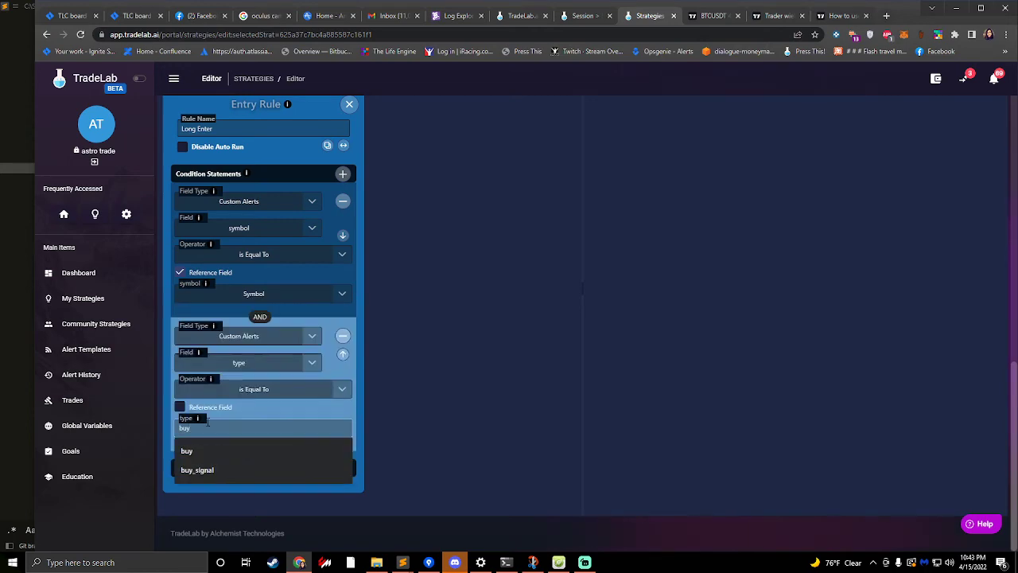
click(518, 280)
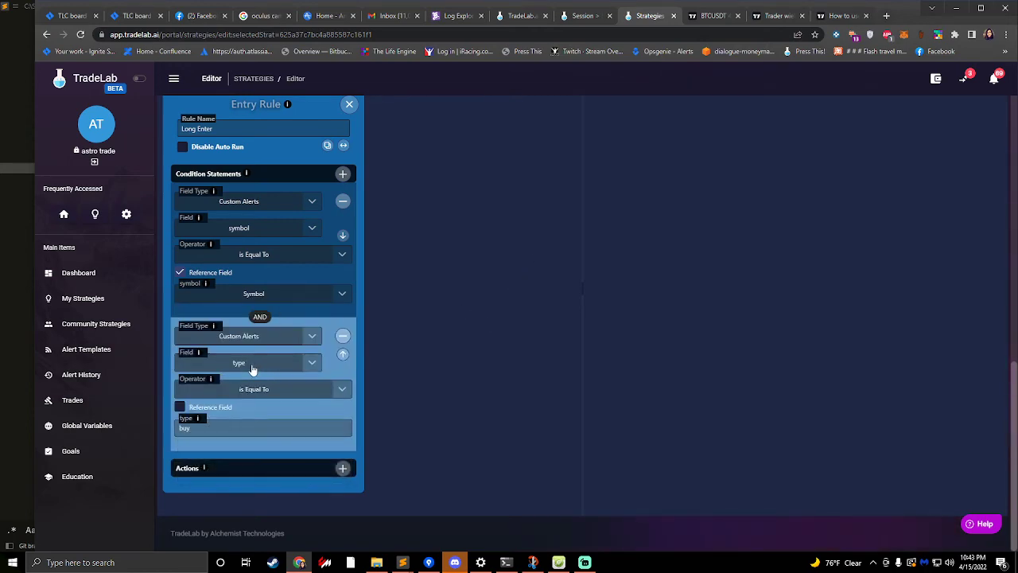
- Switch to TradingView's alert variables help article and check which strings the strategy.order.action placeholder returns
click(832, 16)
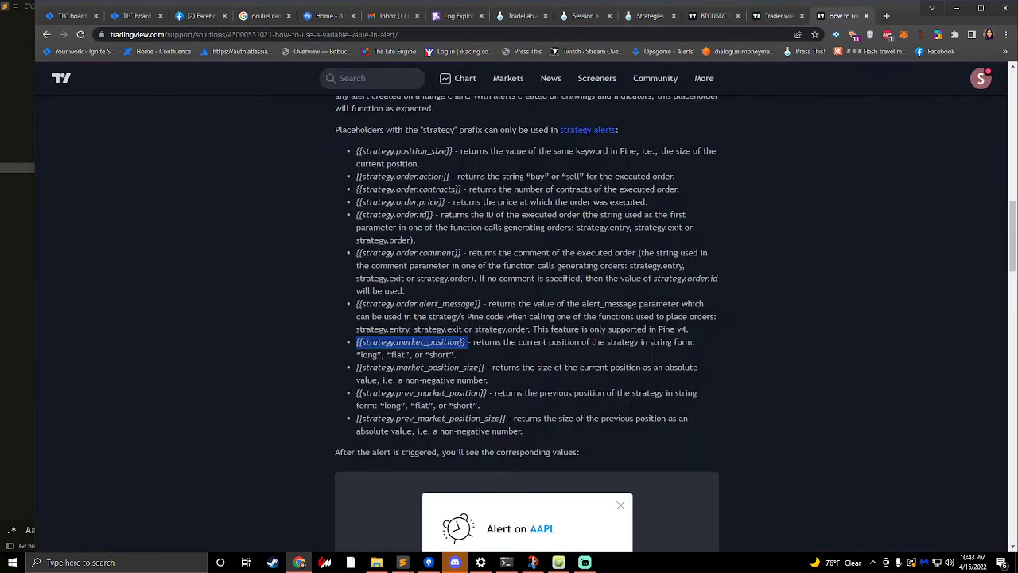
drag(361, 175, 447, 176)
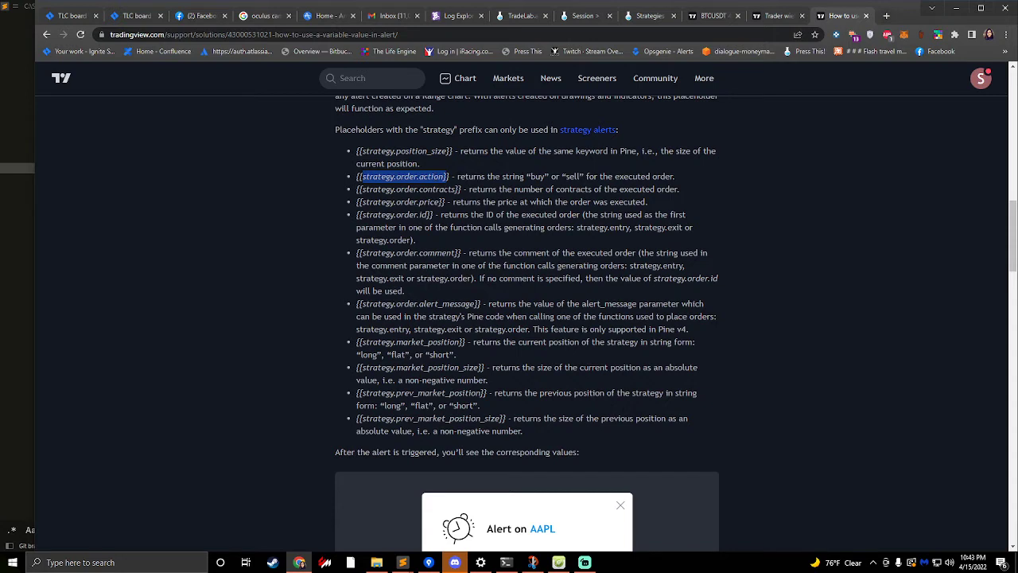
double_click(539, 177)
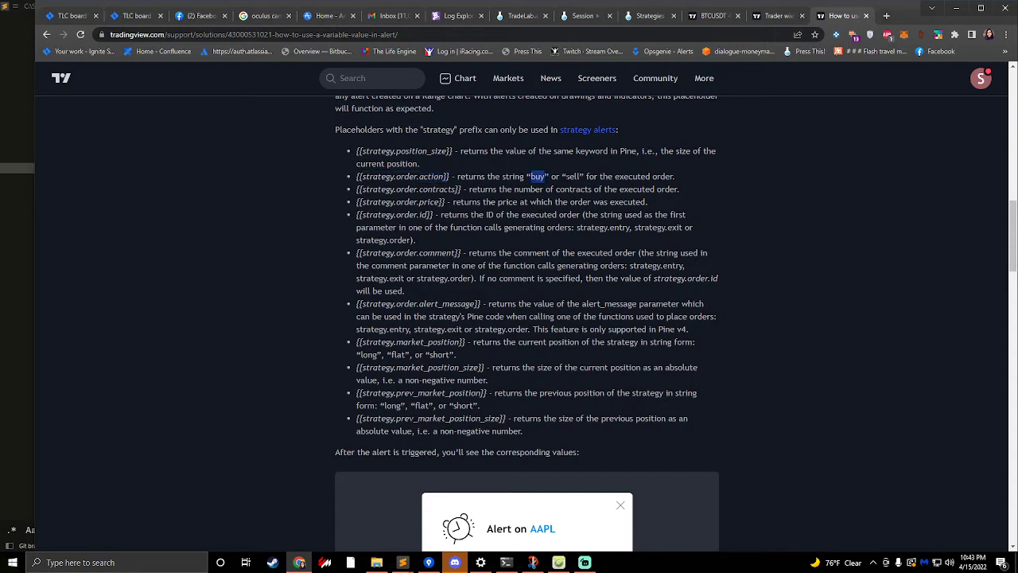
drag(567, 176, 580, 177)
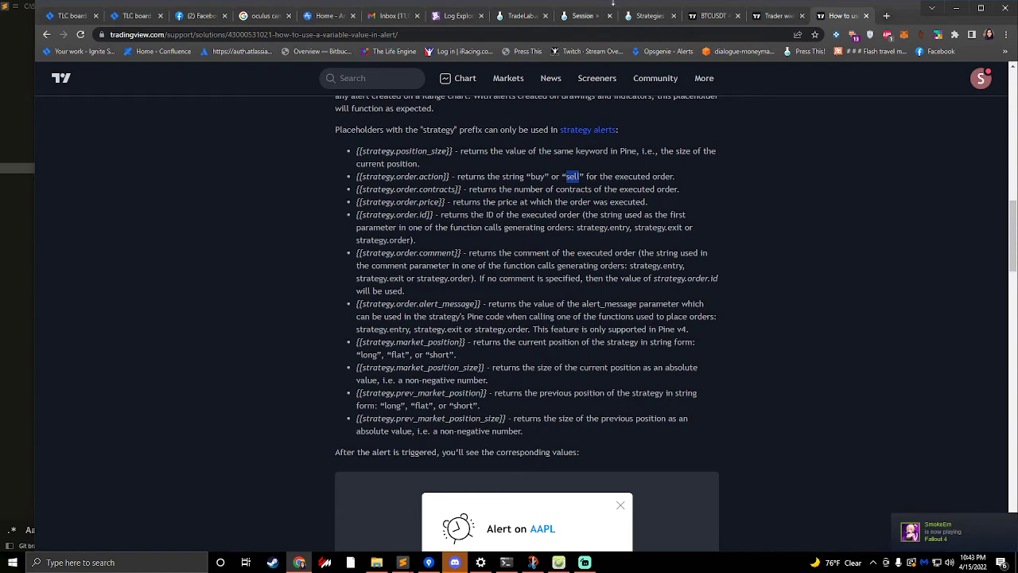
- Back in the TradeLab strategy editor, add a third Custom Alerts condition to Long Enter with marketPosition as its field
click(650, 15)
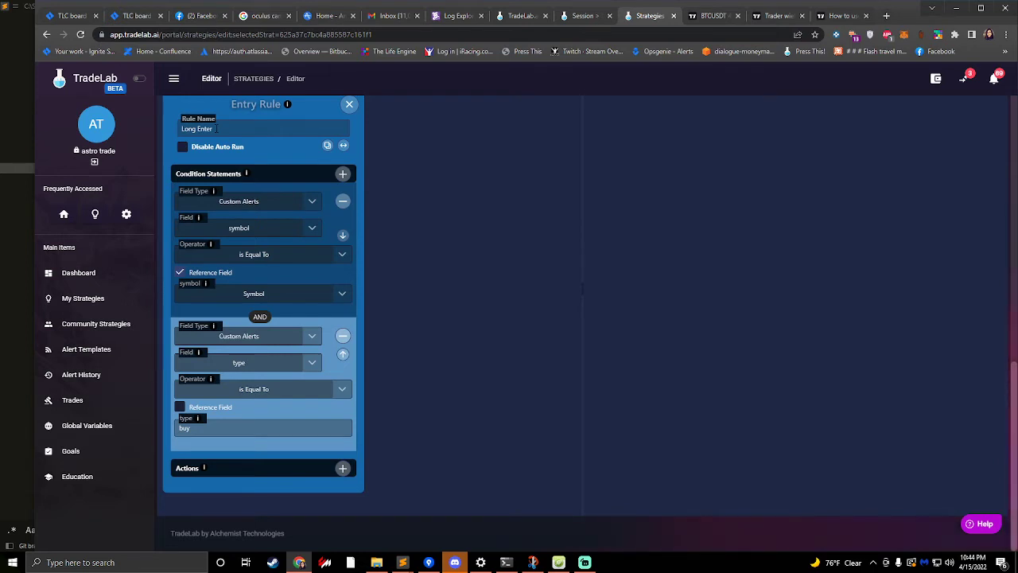
click(343, 174)
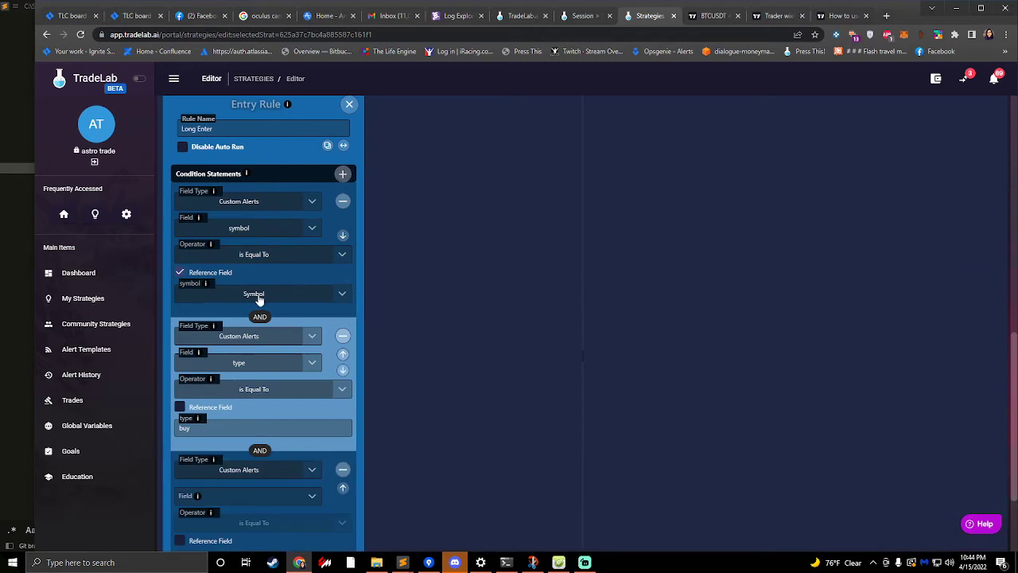
scroll(234, 325, down, 2)
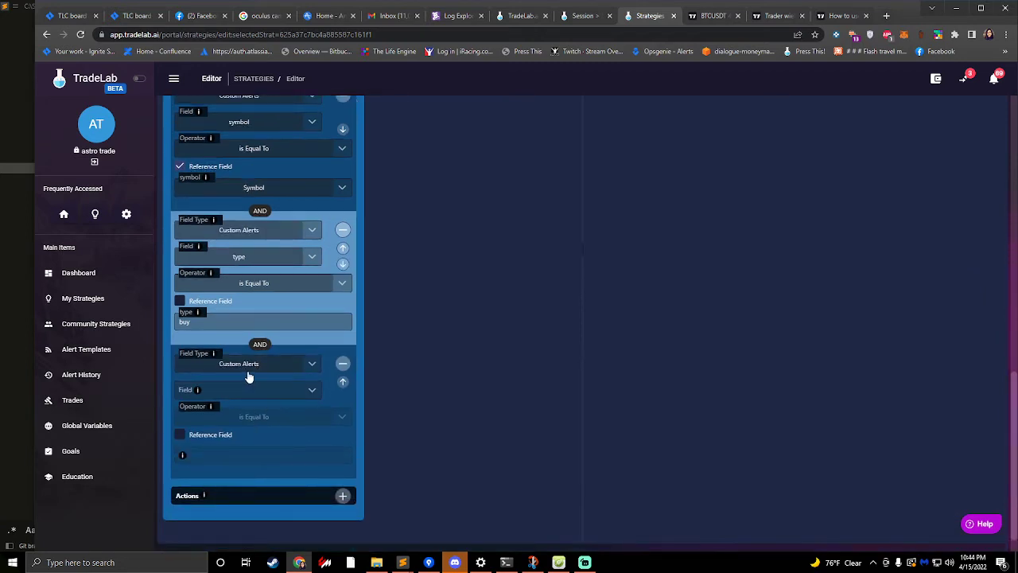
click(241, 396)
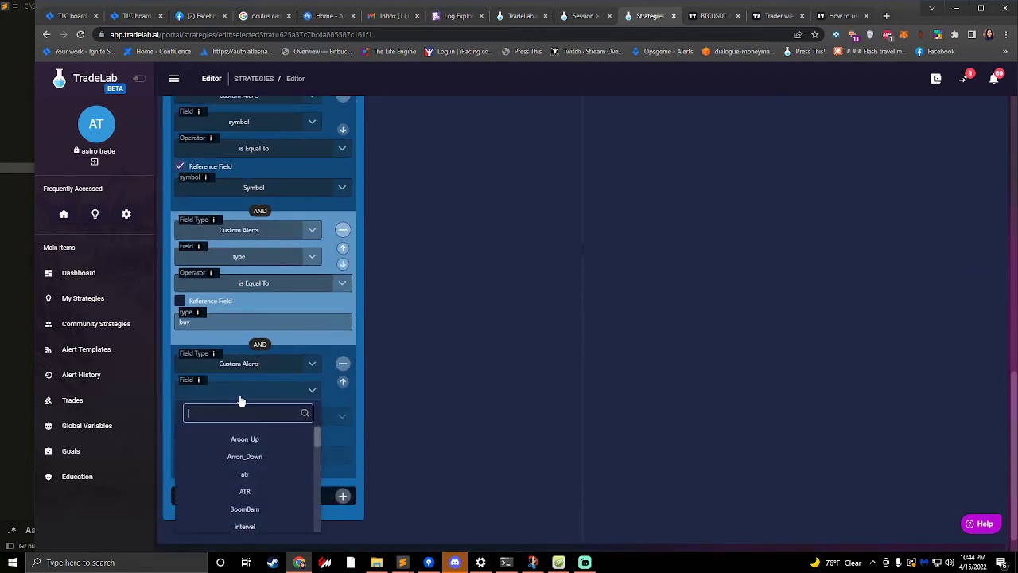
text(mark)
click(255, 439)
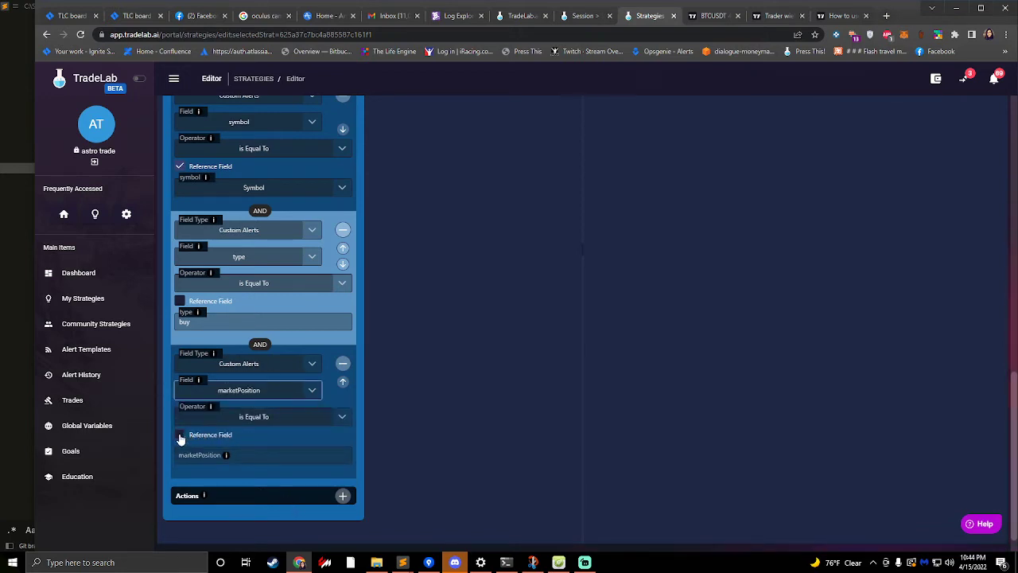
click(215, 459)
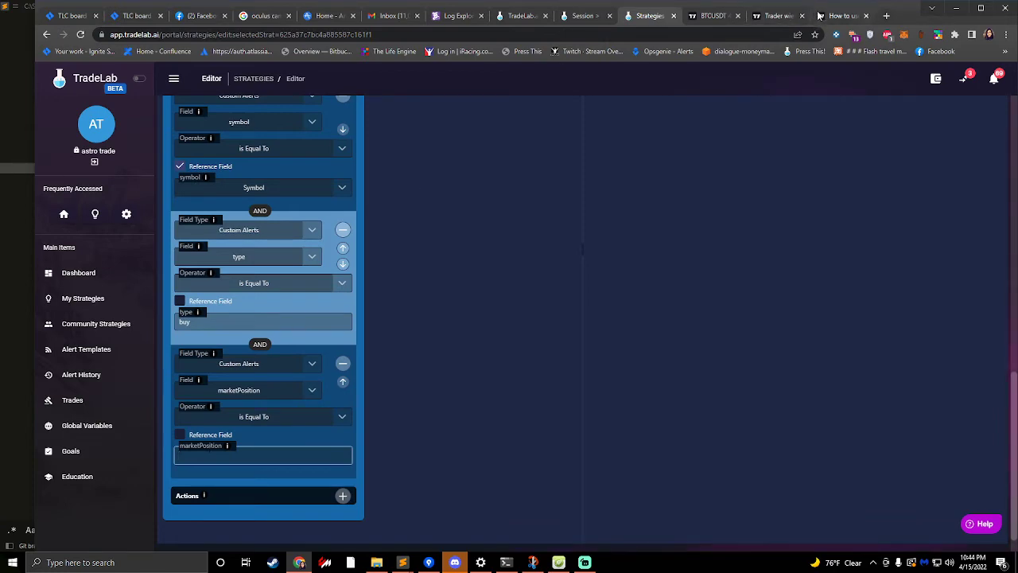
- Return to TradingView's help article and check which position strings the strategy.market_position placeholder can return
click(845, 15)
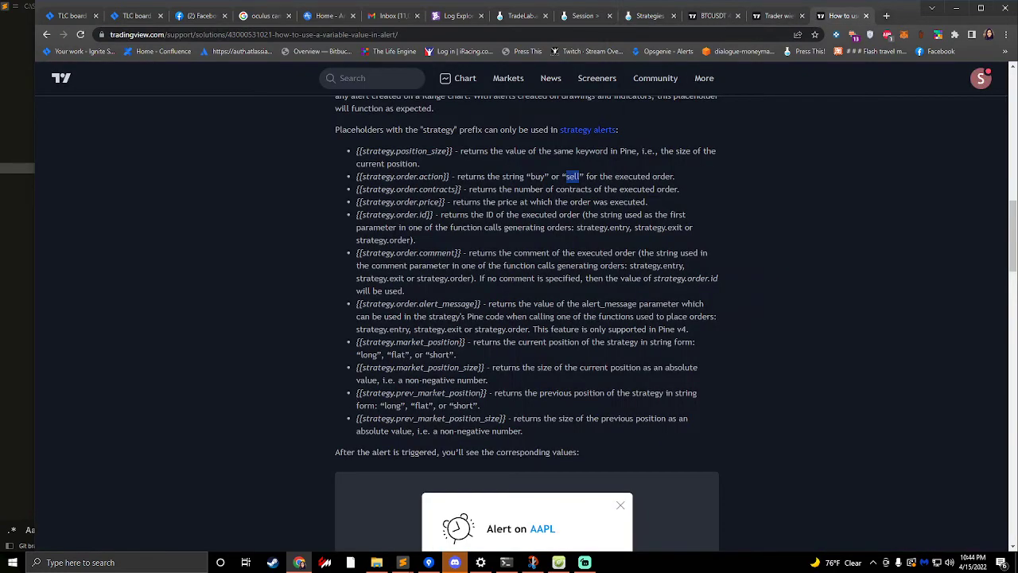
drag(384, 406, 402, 406)
click(390, 405)
drag(377, 354, 357, 355)
drag(446, 354, 433, 355)
drag(406, 355, 387, 355)
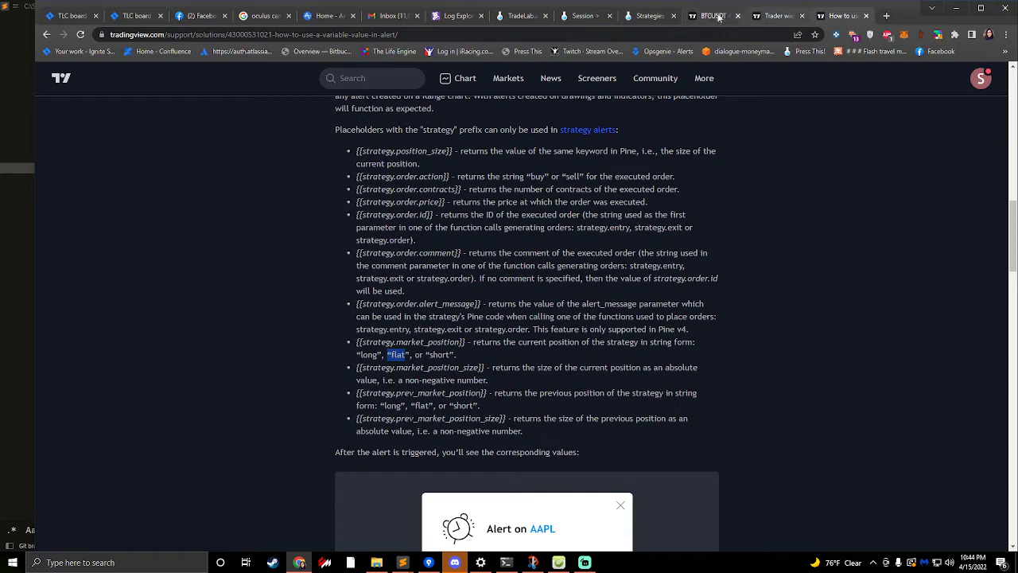
drag(369, 355, 378, 355)
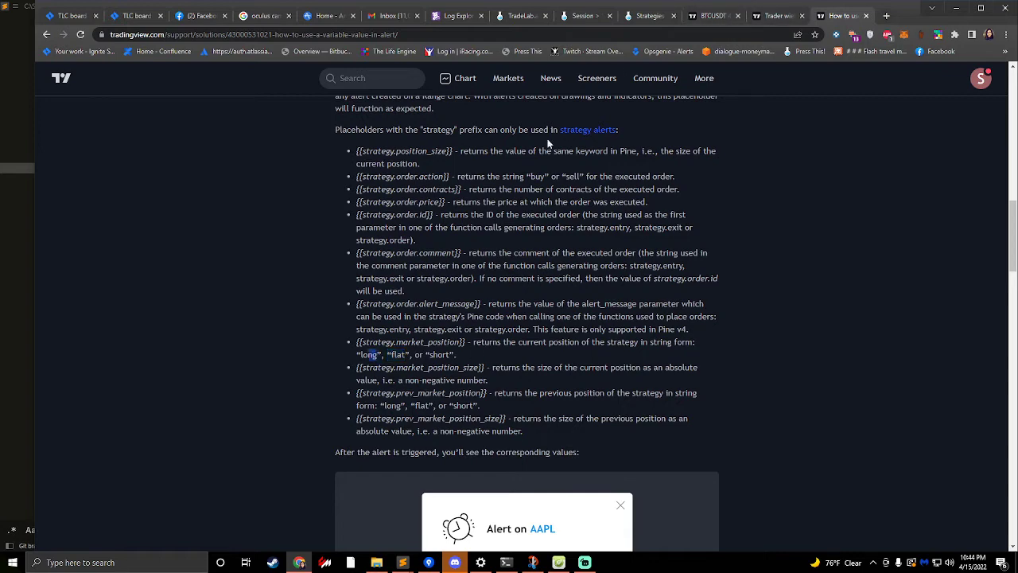
- Switch back to the TradeLab editor and set the marketPosition condition's comparison value to "long"
click(650, 15)
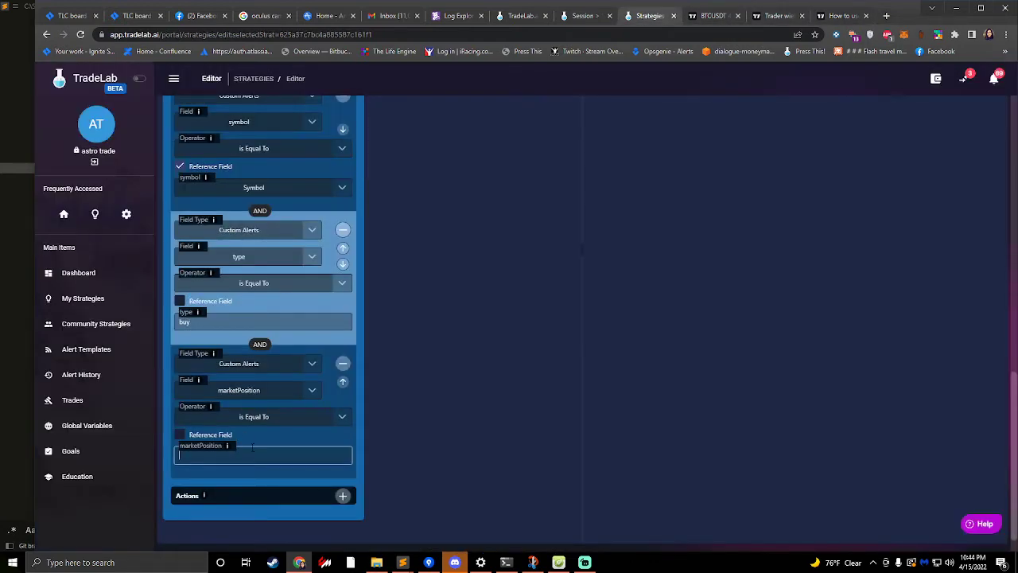
text(long)
click(310, 319)
click(433, 344)
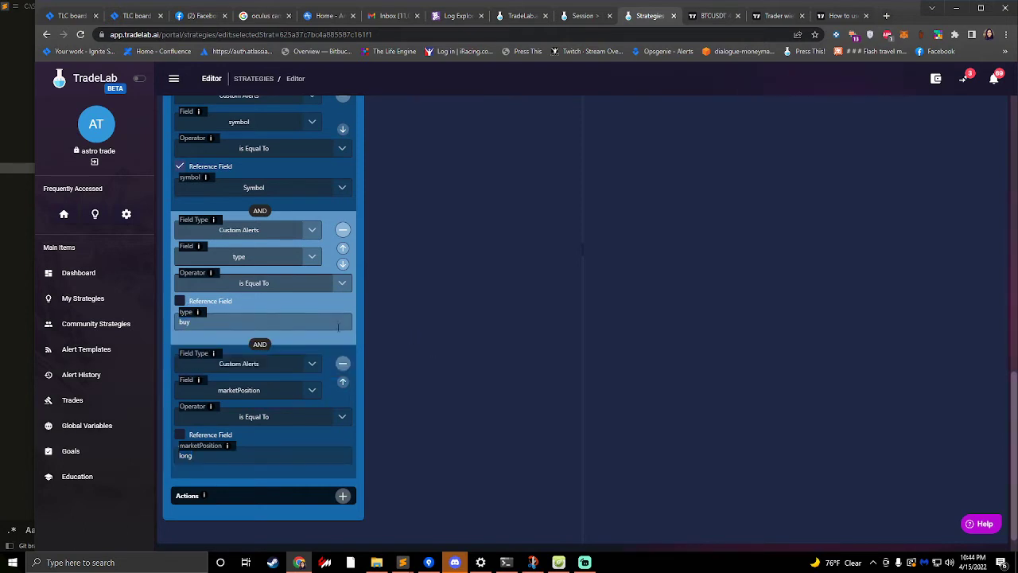
- Add a Place Order action to the Long Enter rule and review the rule's conditions
scroll(323, 348, up, 3)
scroll(320, 329, down, 4)
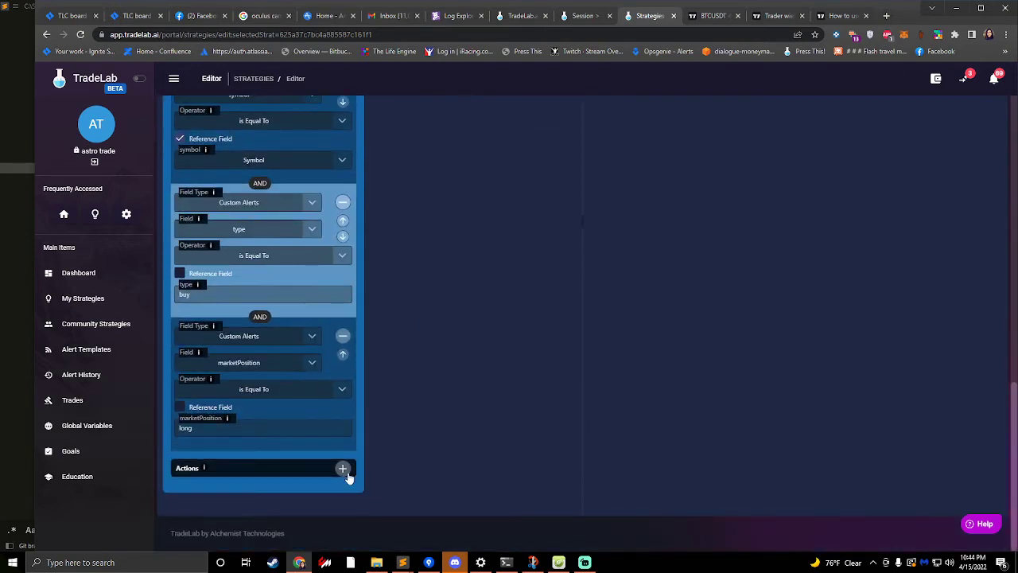
click(343, 468)
scroll(237, 415, down, 1)
click(237, 442)
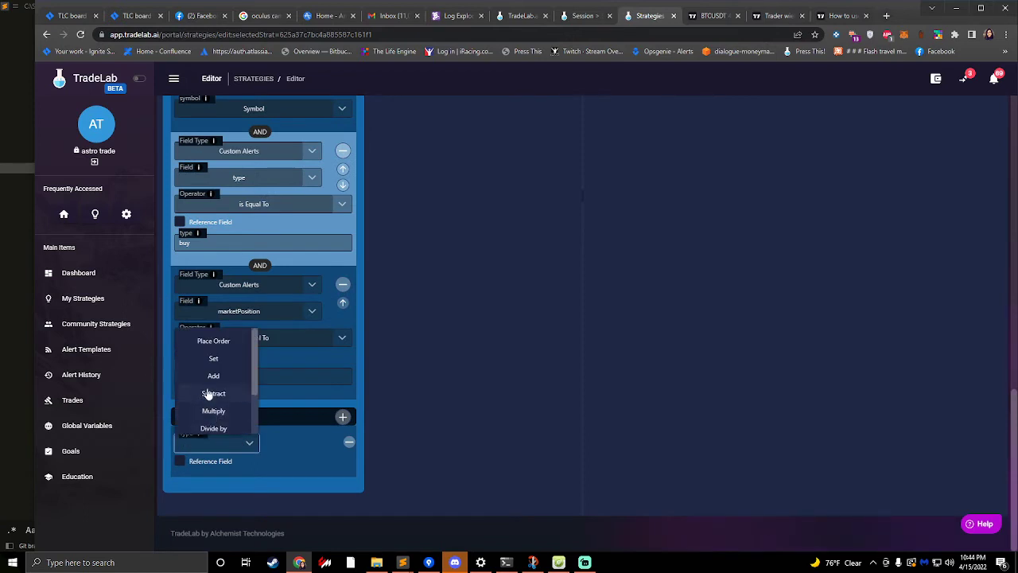
click(215, 341)
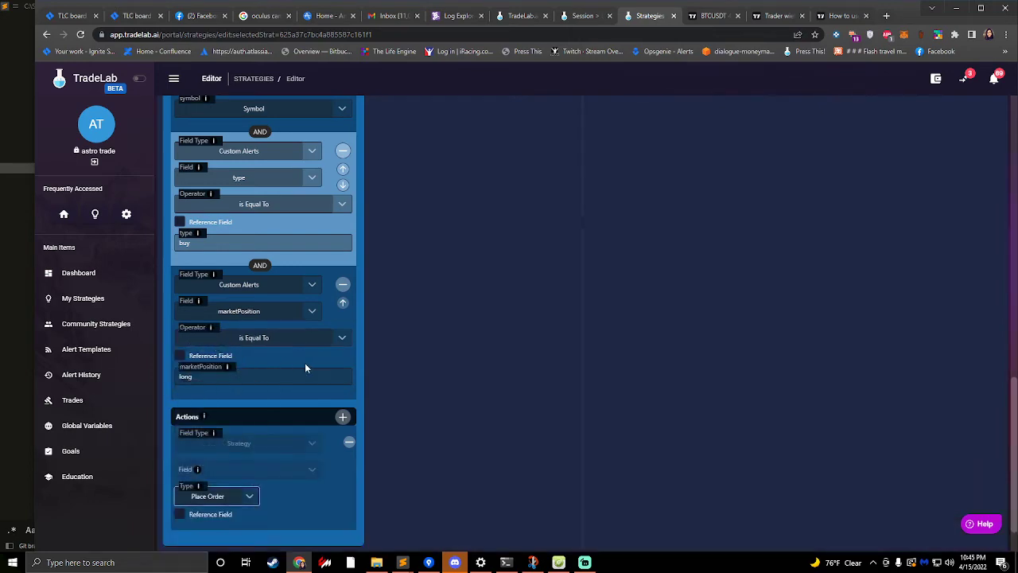
scroll(311, 374, up, 1)
scroll(312, 379, up, 5)
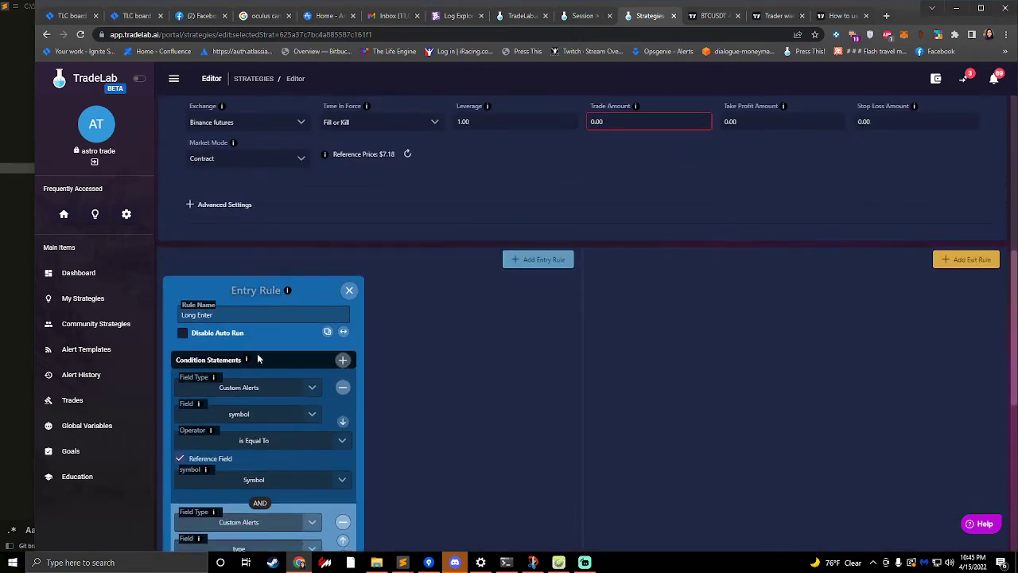
scroll(358, 349, down, 5)
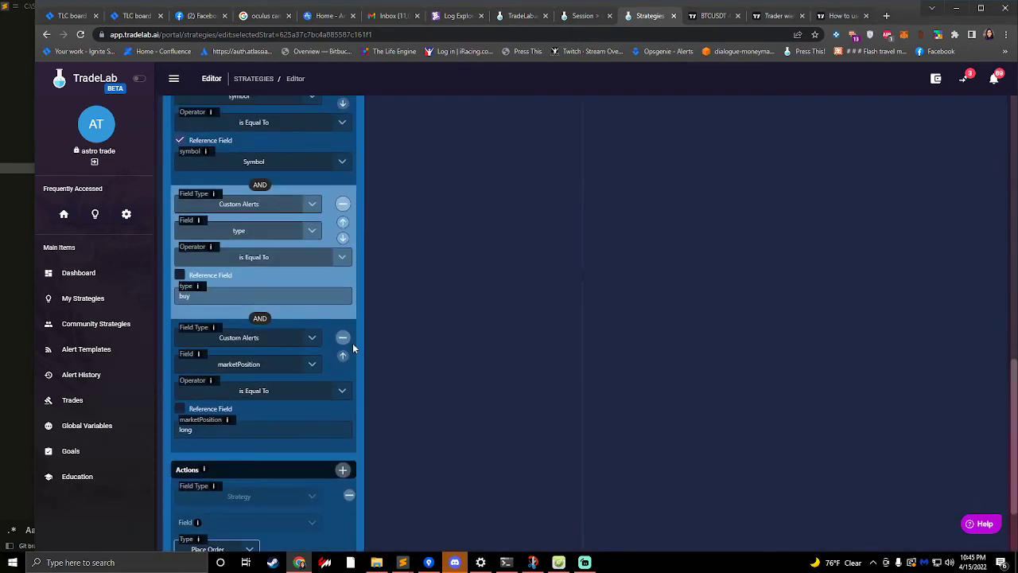
- Review the Long Enter rule's name and conditions, and clone it as another entry rule
scroll(352, 343, up, 5)
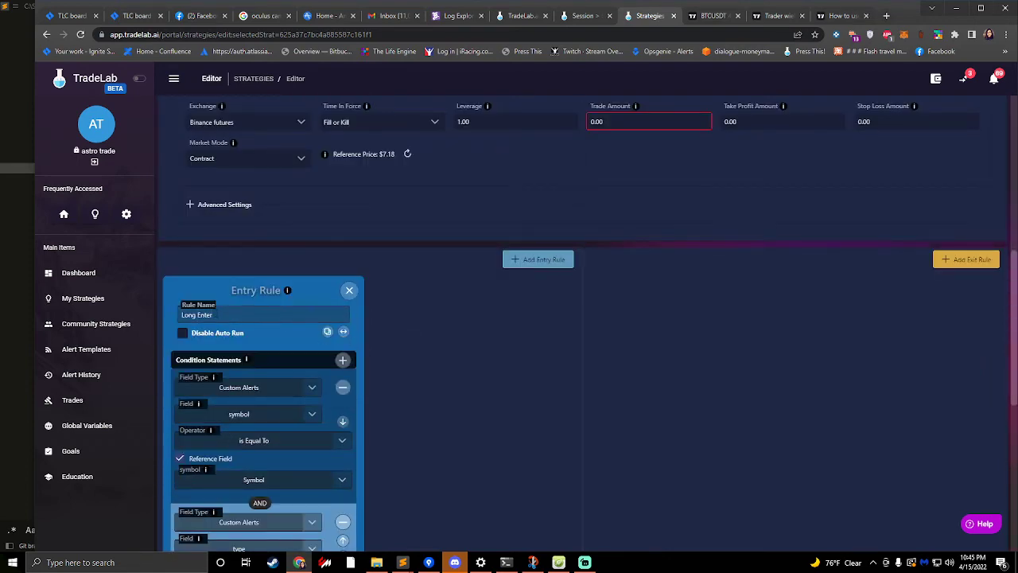
drag(215, 314, 148, 315)
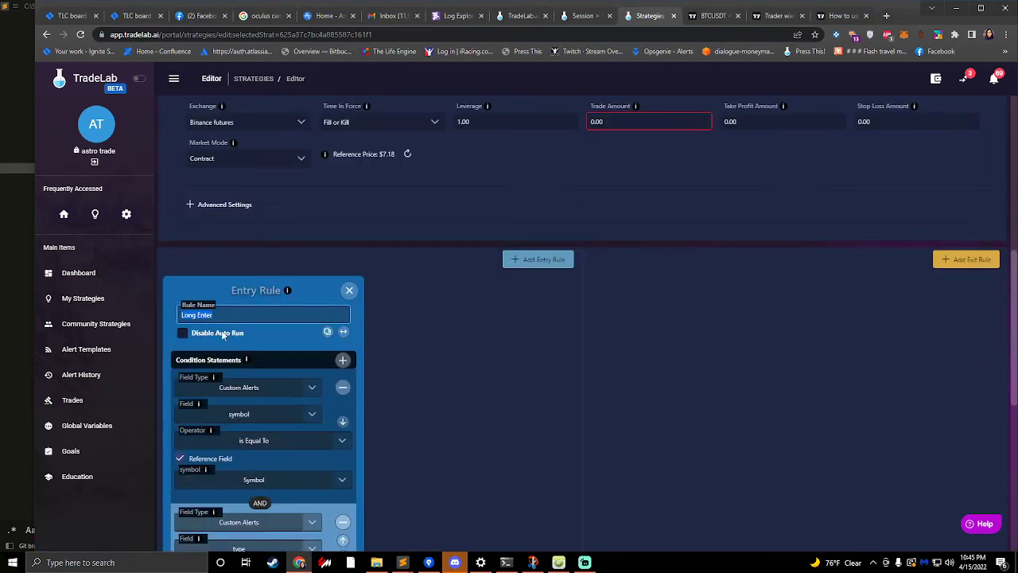
scroll(224, 336, down, 7)
scroll(243, 299, up, 4)
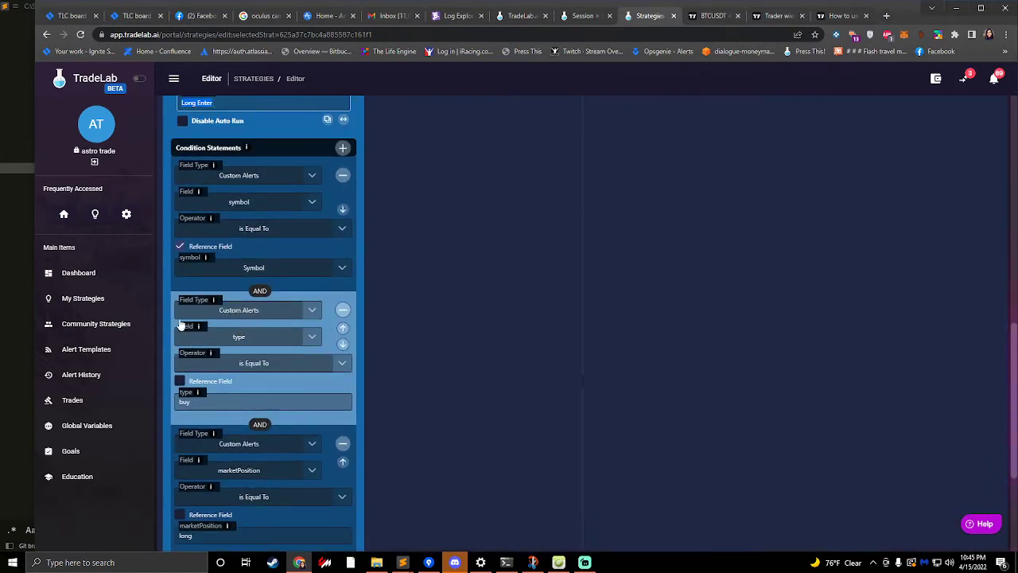
scroll(232, 365, down, 2)
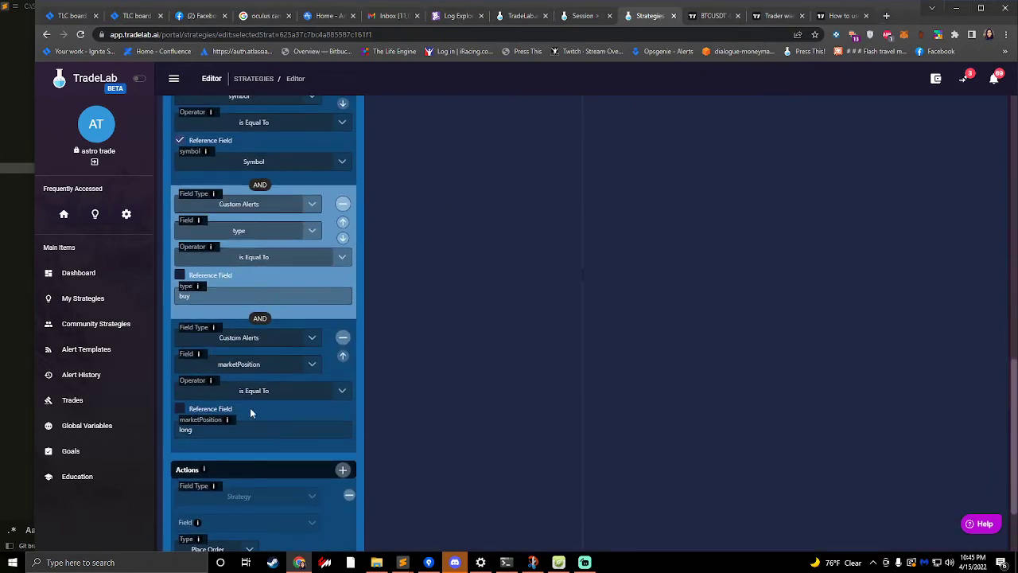
scroll(250, 409, up, 4)
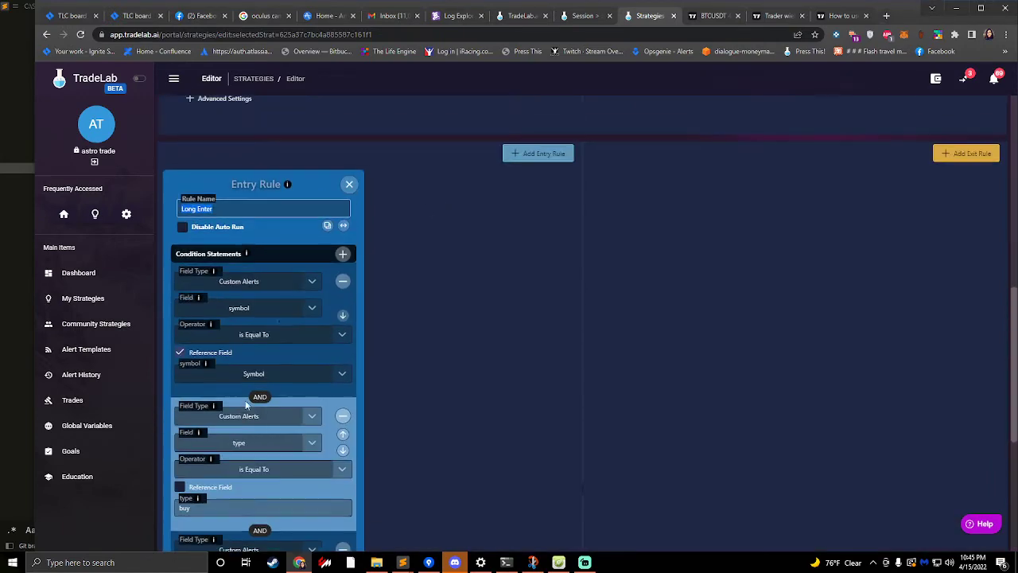
click(328, 227)
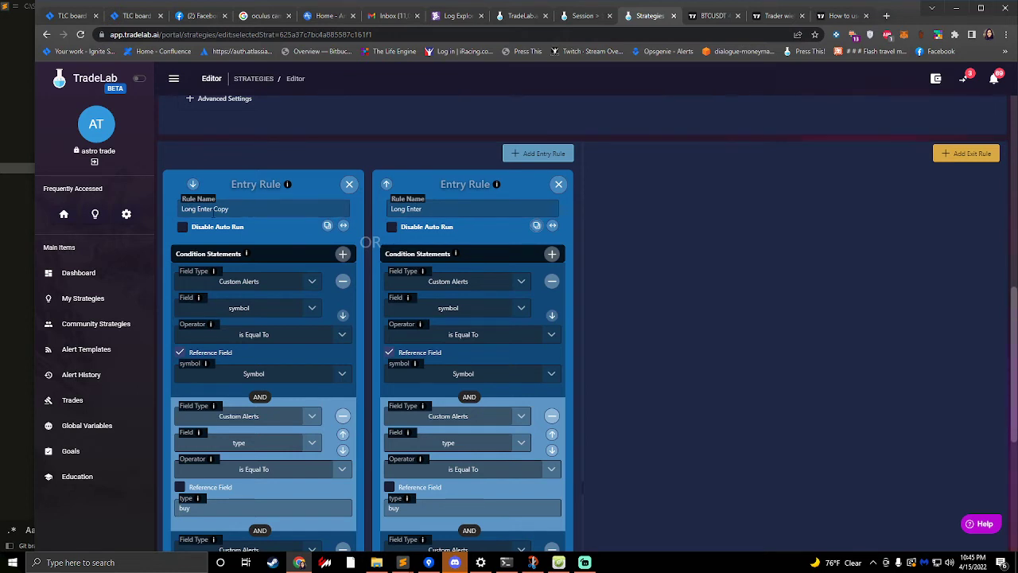
- Rename the cloned entry rule "Short Enter" and move it after the Long Enter rule
triple_click(245, 208)
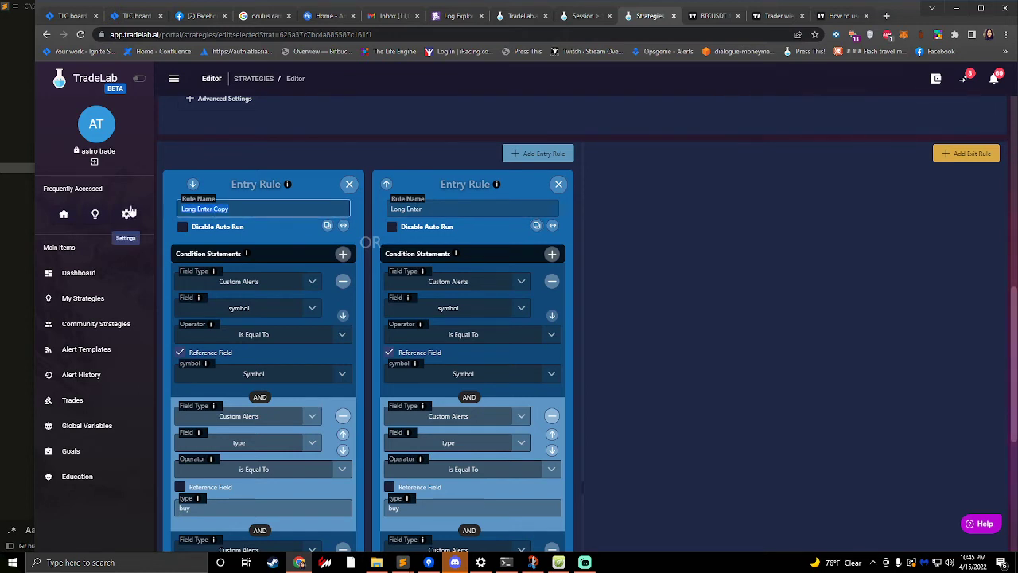
text(Short Enter)
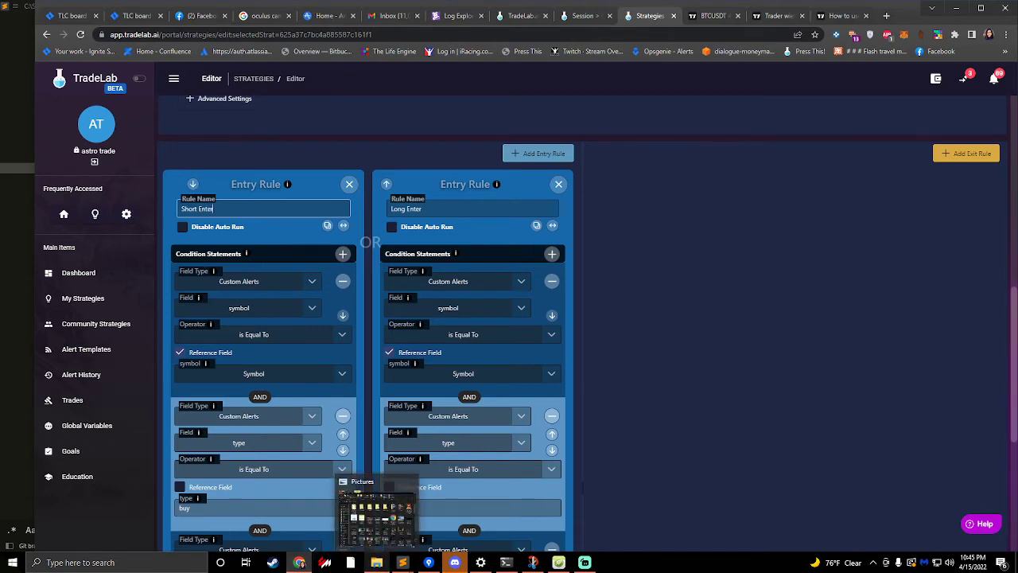
click(193, 183)
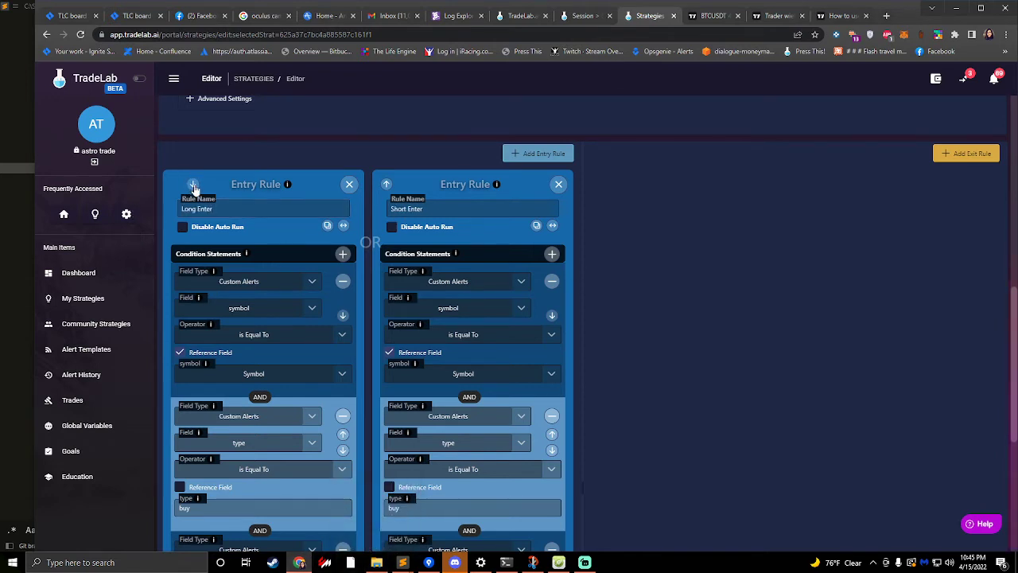
- Compare the type and marketPosition conditions in the Long Enter and Short Enter rules
scroll(217, 338, down, 3)
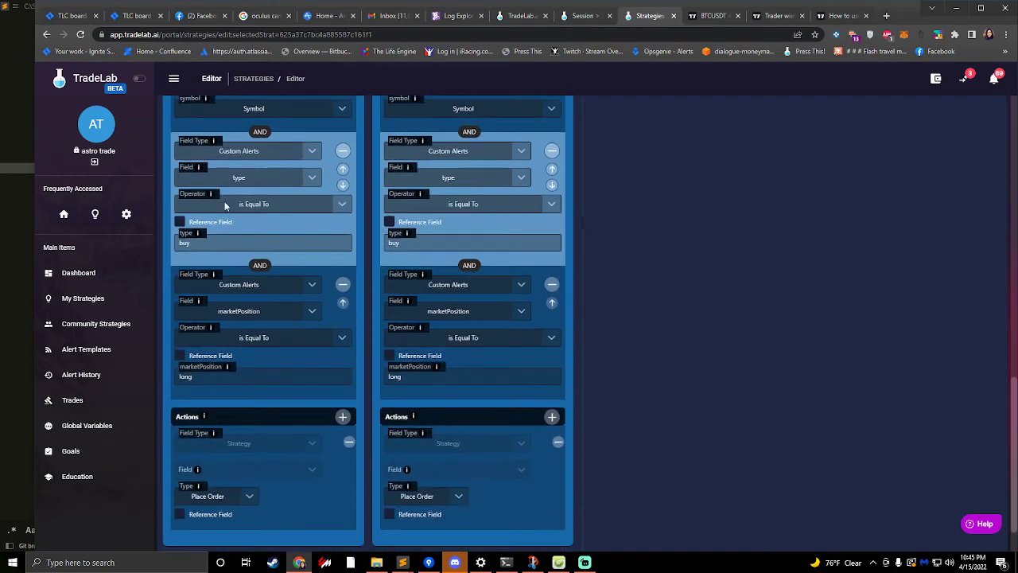
scroll(230, 190, up, 3)
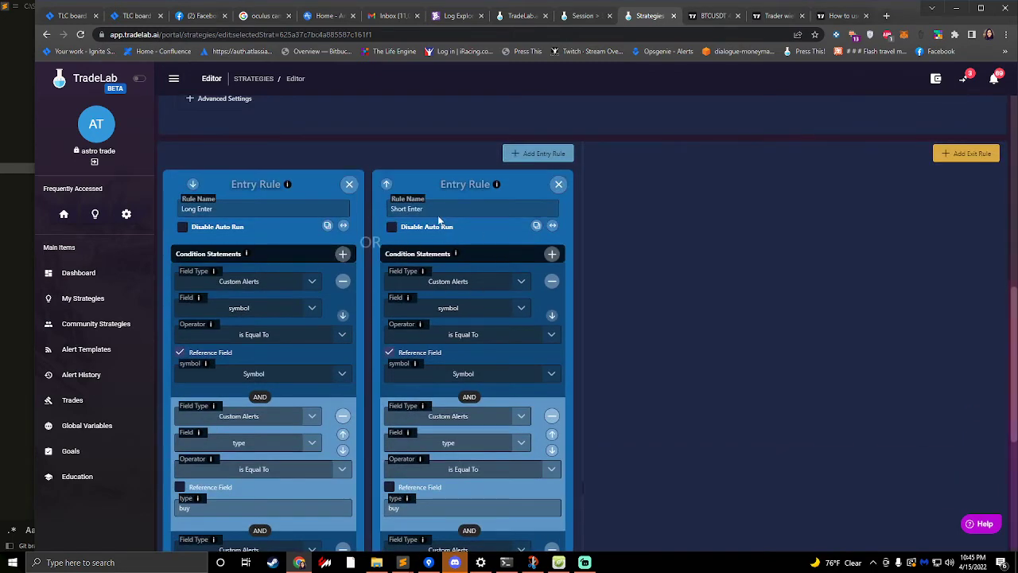
scroll(430, 342, down, 2)
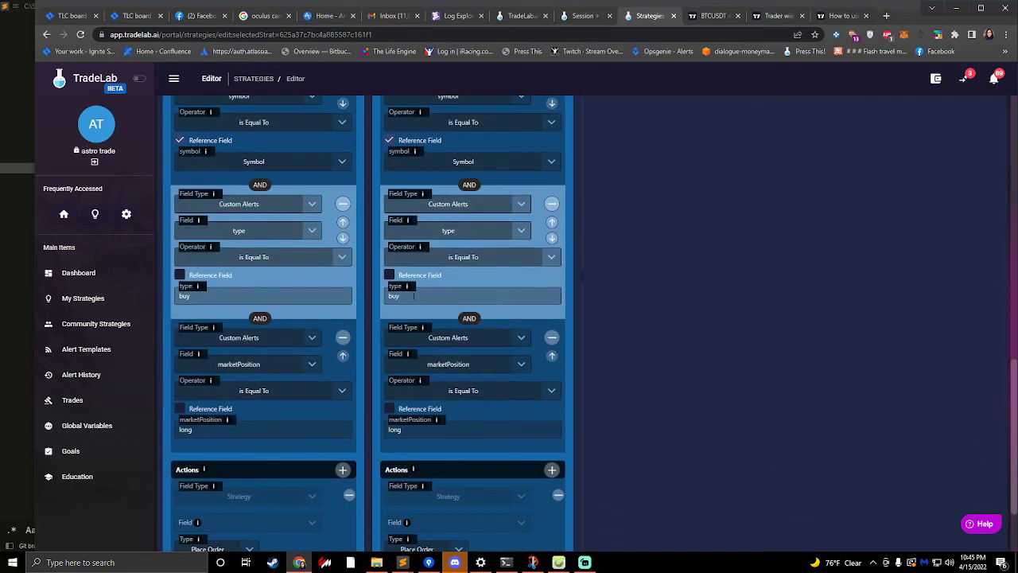
click(401, 293)
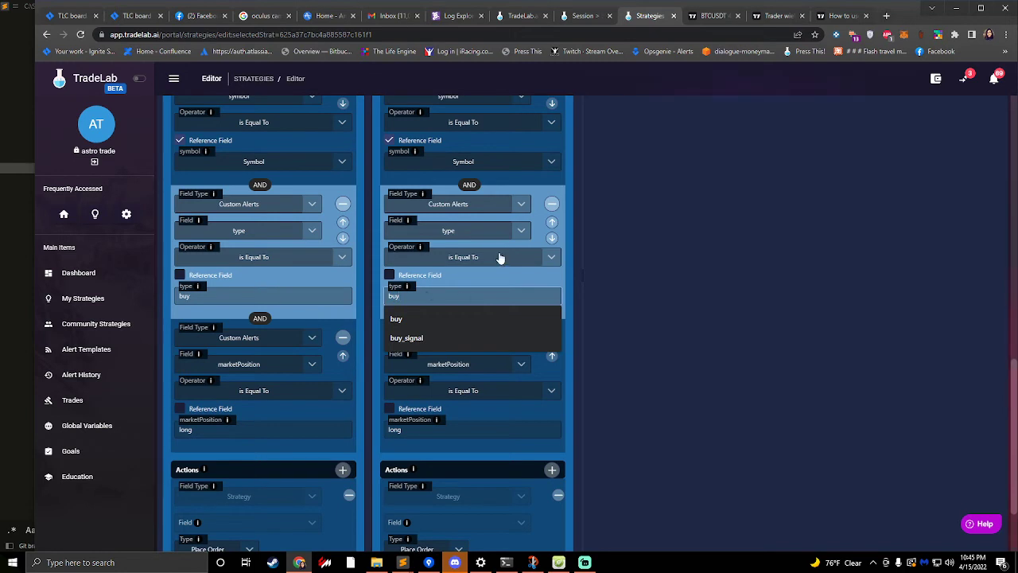
click(191, 296)
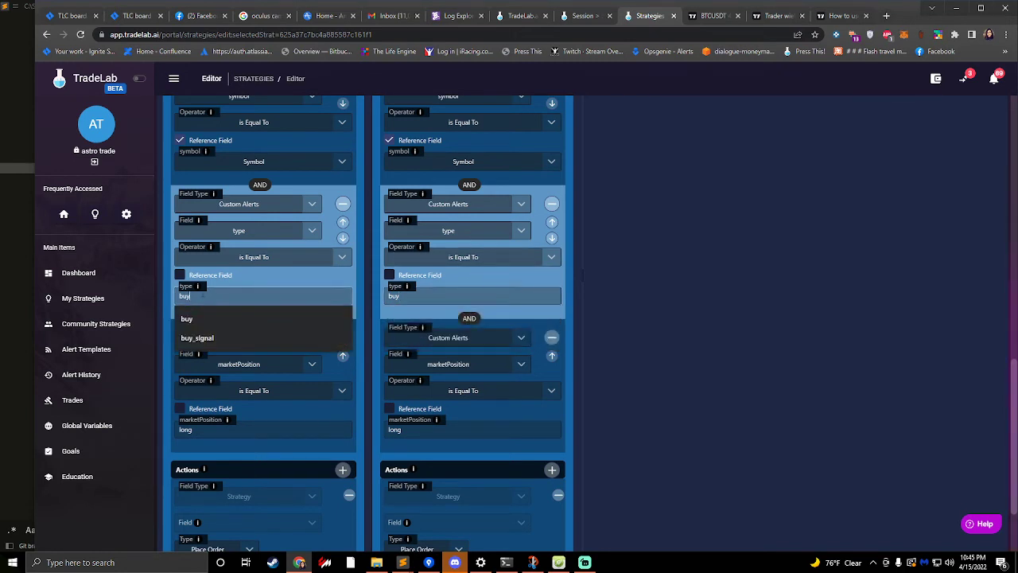
scroll(490, 293, up, 1)
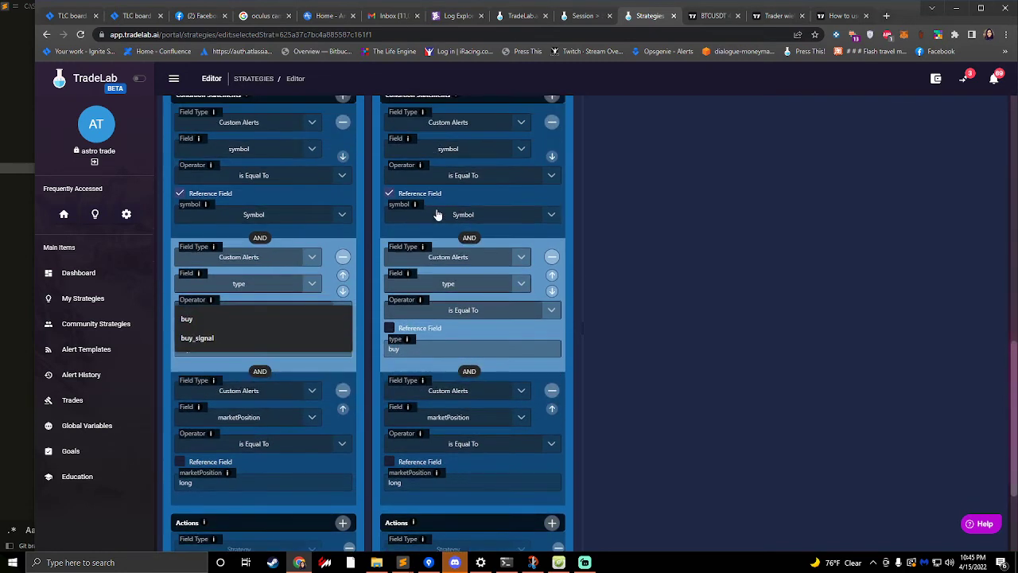
click(685, 217)
click(519, 219)
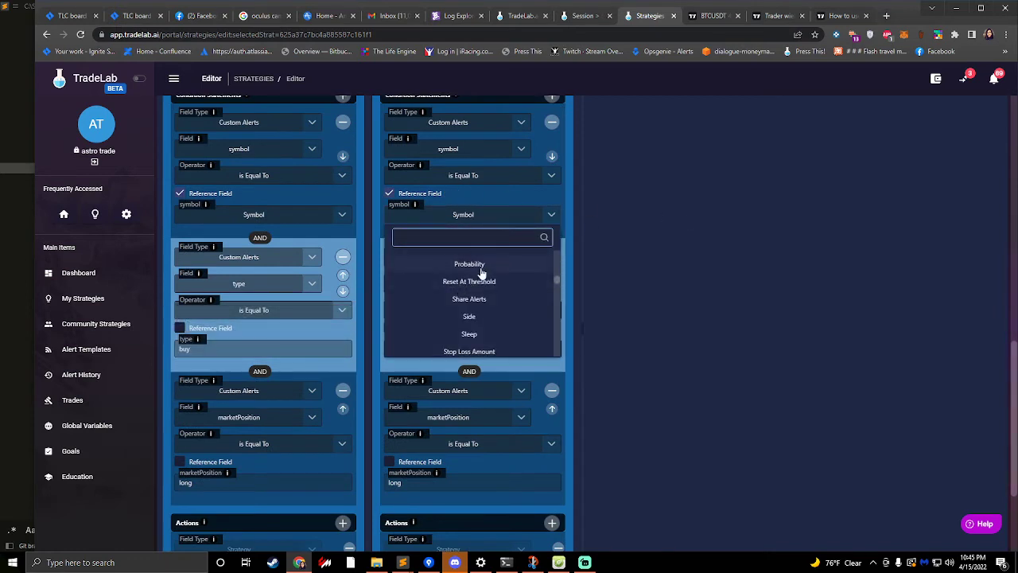
click(481, 265)
click(518, 219)
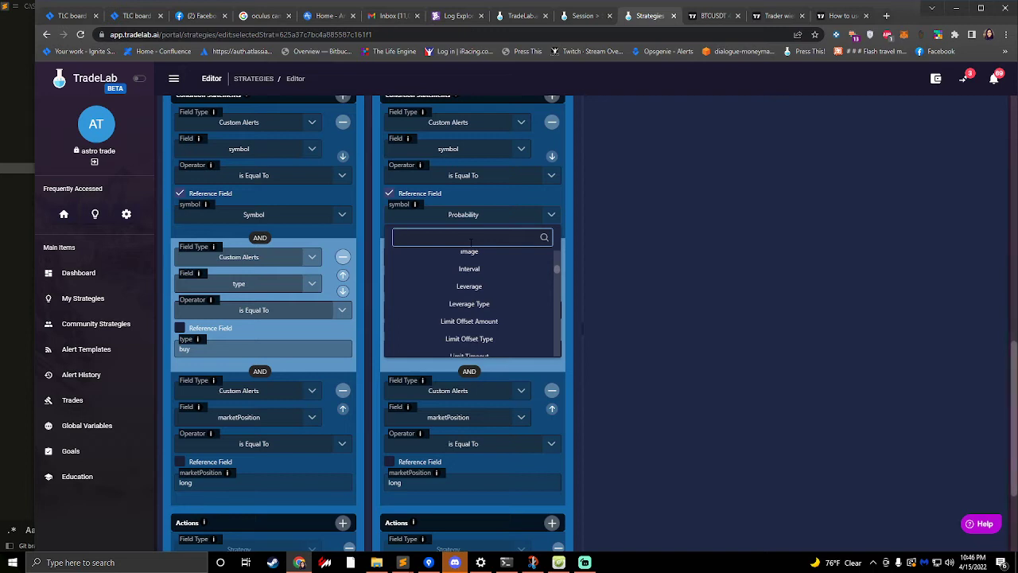
text(s)
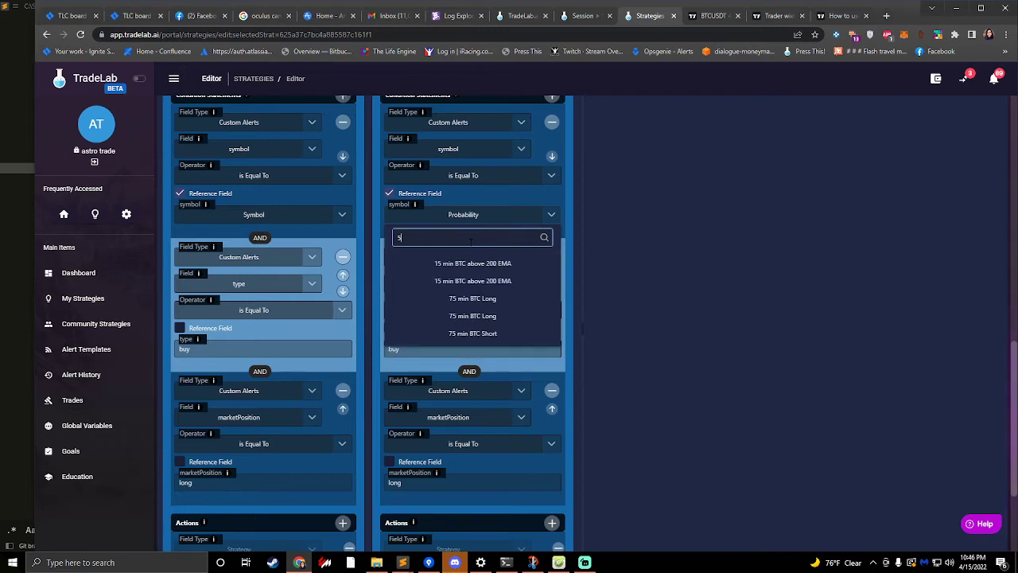
text( ou)
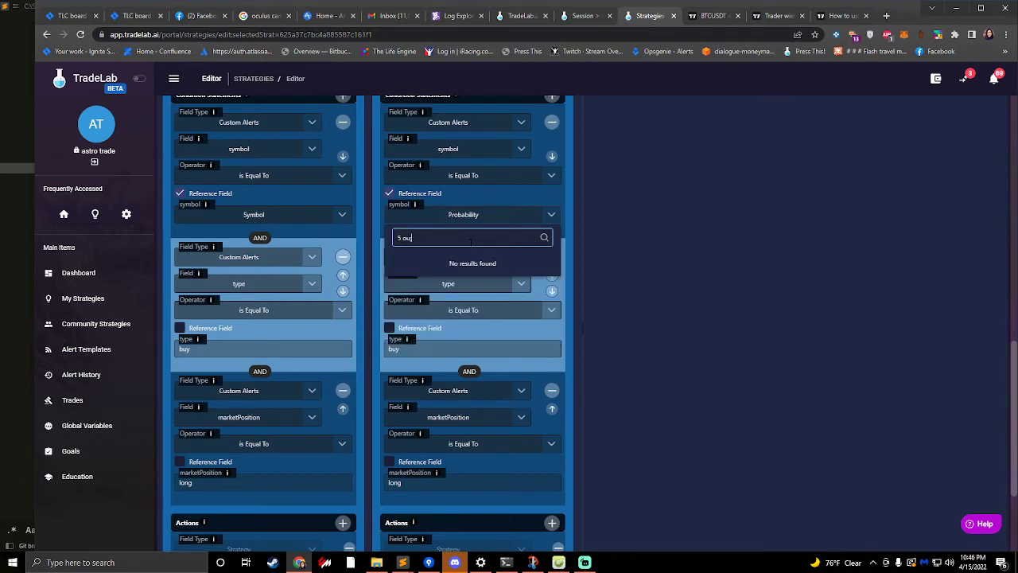
text(b :bi :/)
key(ctrl+a)
key(BackSpace)
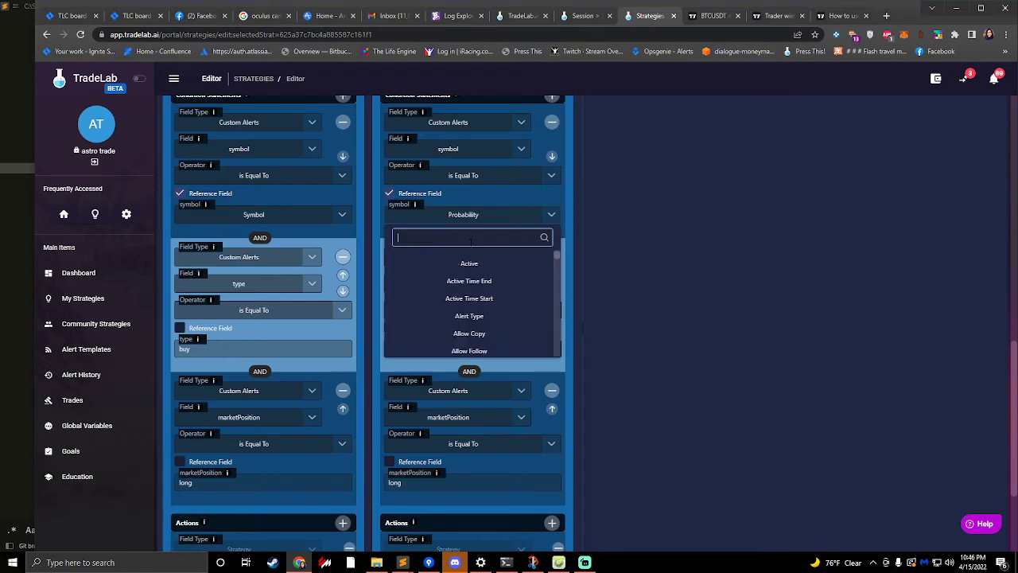
text(a)
key(BackSpace)
text(symbol)
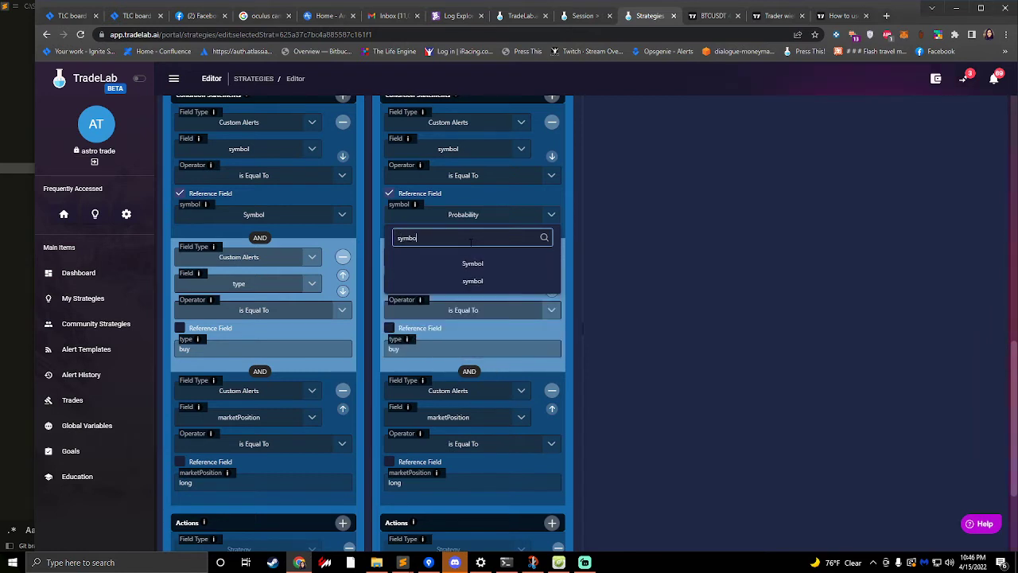
click(475, 264)
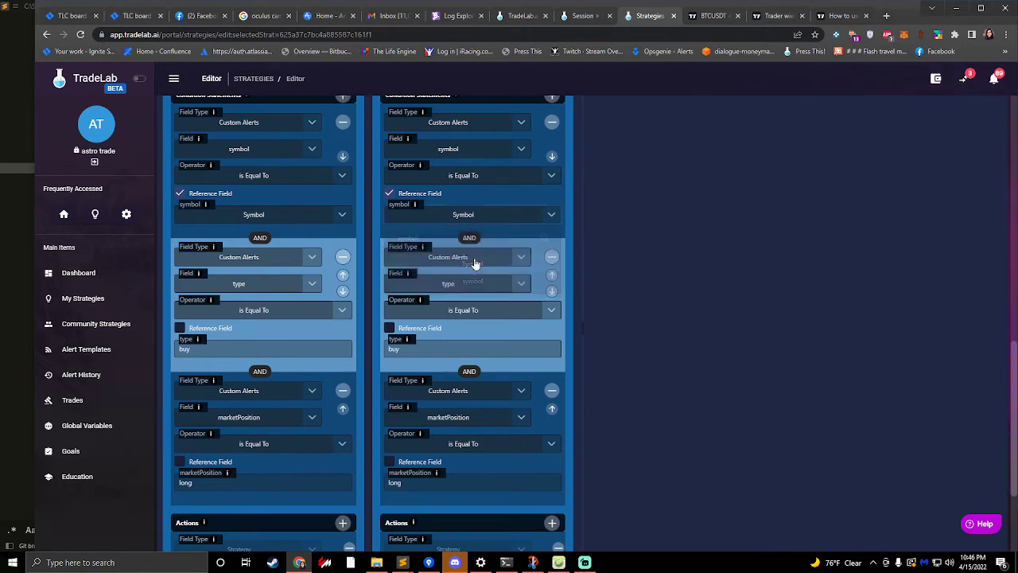
- In the Short Enter rule, set the type condition's value to "sell" and the marketPosition condition's value to "short"
click(420, 350)
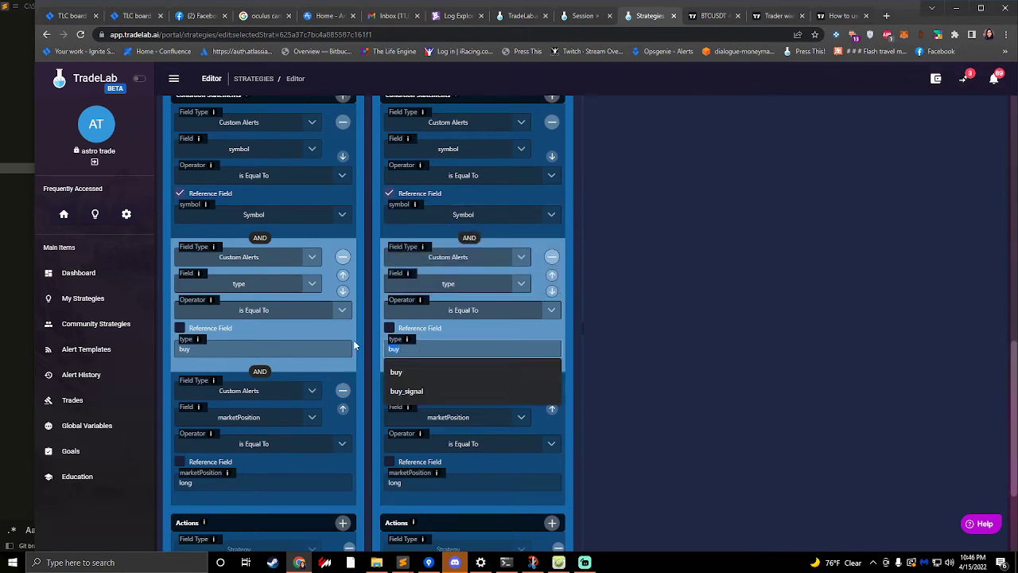
text(sell)
click(582, 348)
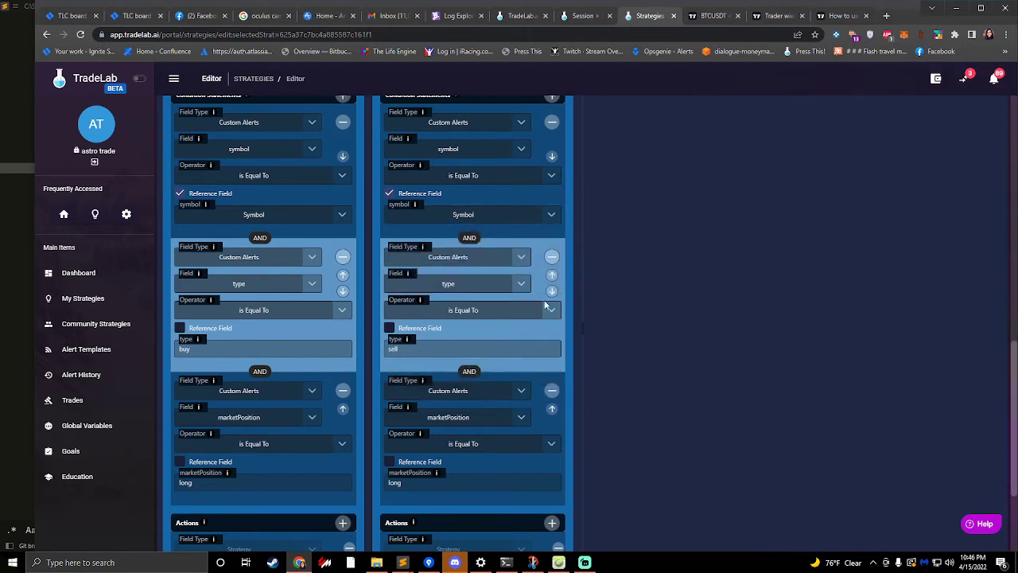
scroll(460, 358, down, 6)
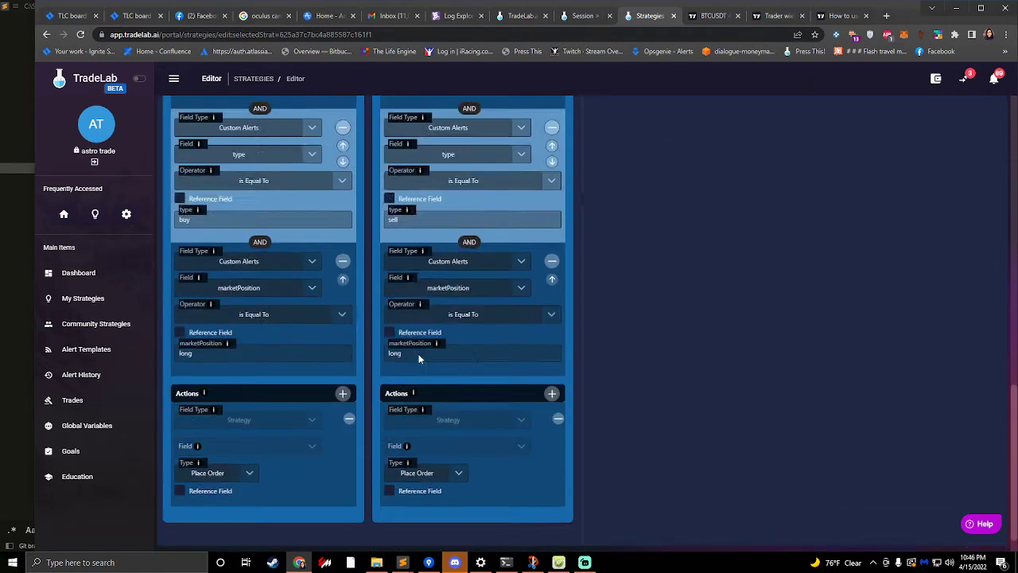
double_click(436, 325)
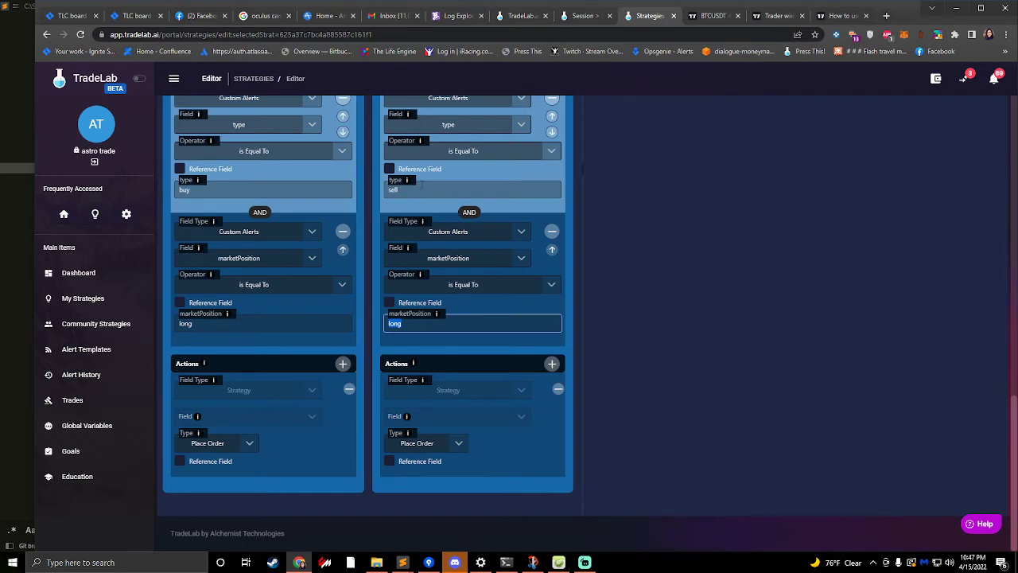
text(short)
- Review the two entry rules and clone both Short Enter and Long Enter to the exit rules
scroll(364, 390, up, 4)
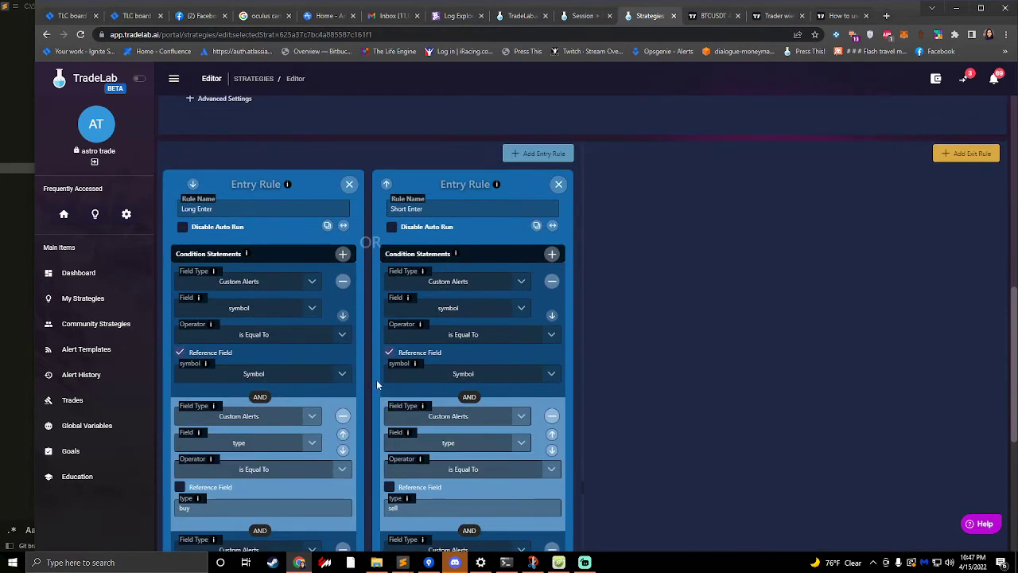
scroll(479, 310, down, 1)
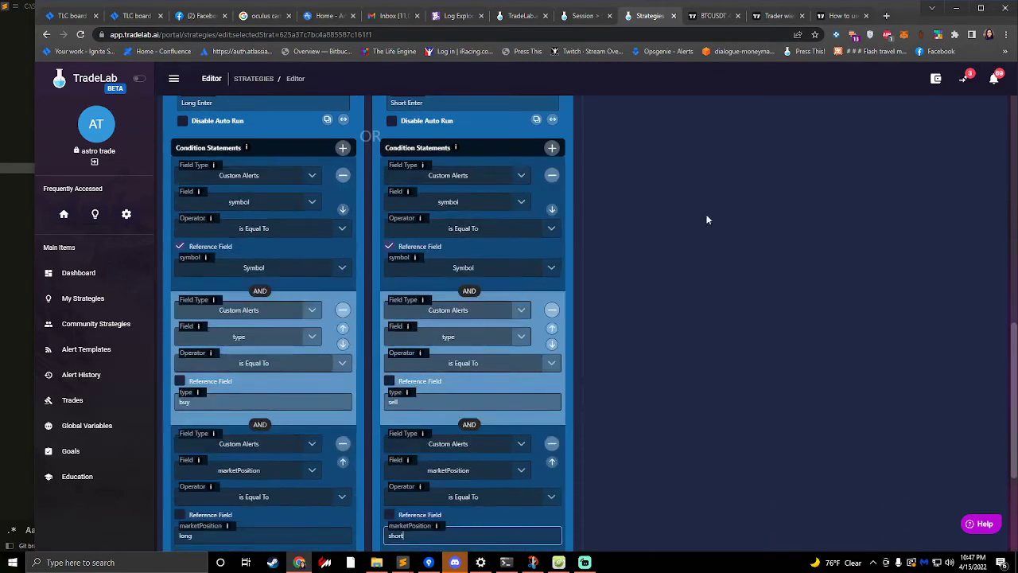
scroll(689, 218, up, 1)
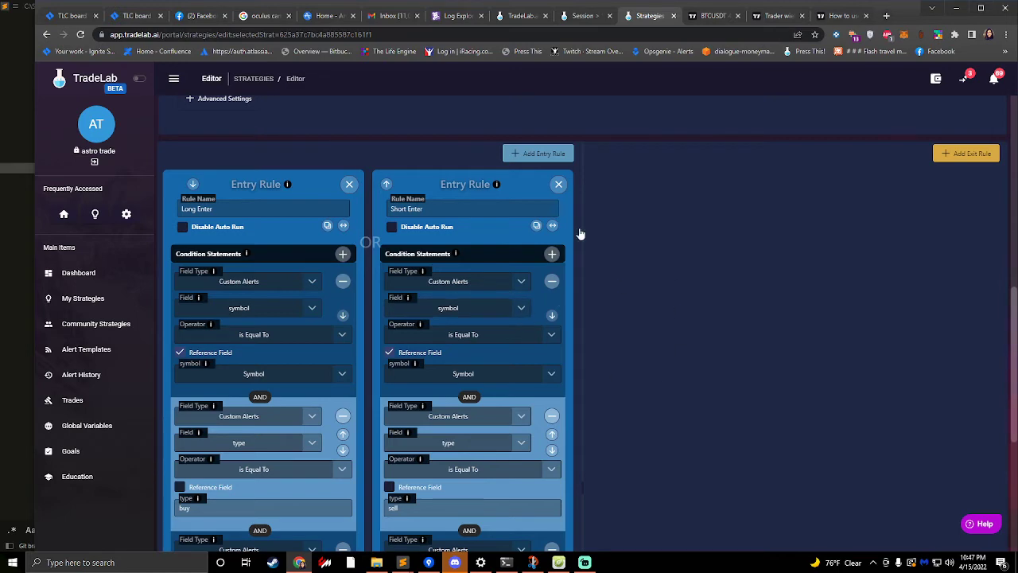
scroll(455, 362, down, 2)
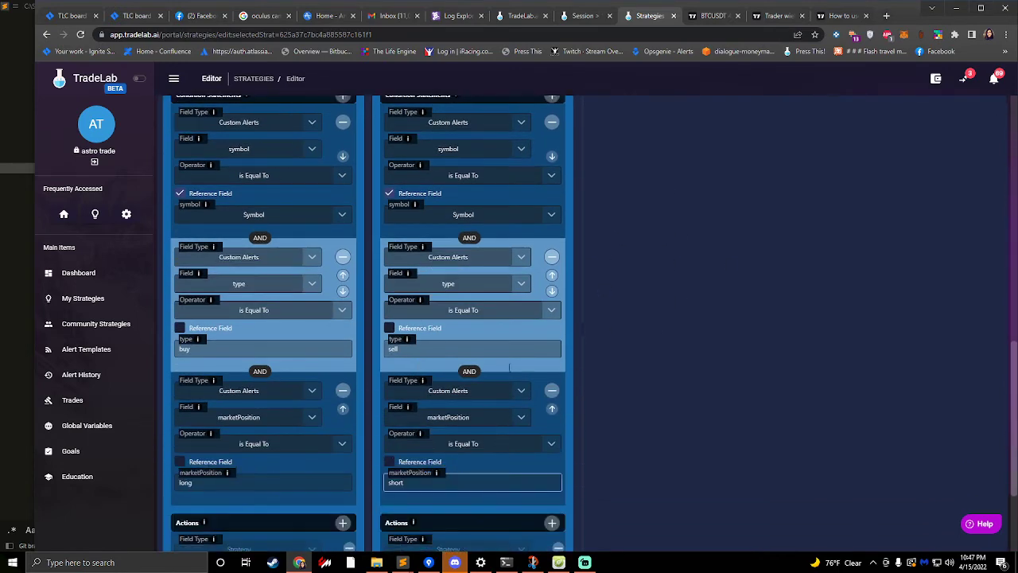
scroll(467, 328, up, 2)
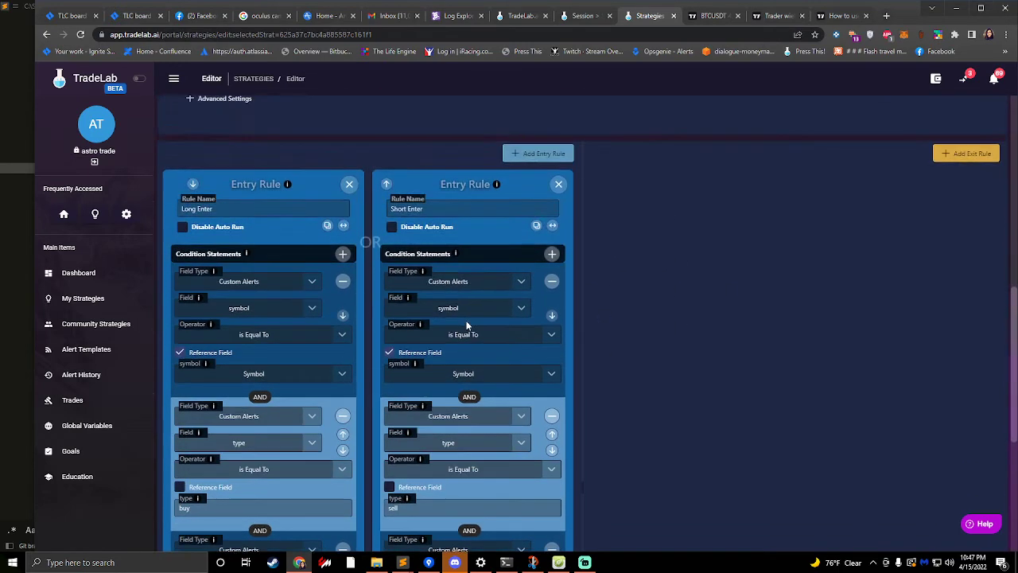
click(960, 156)
click(778, 191)
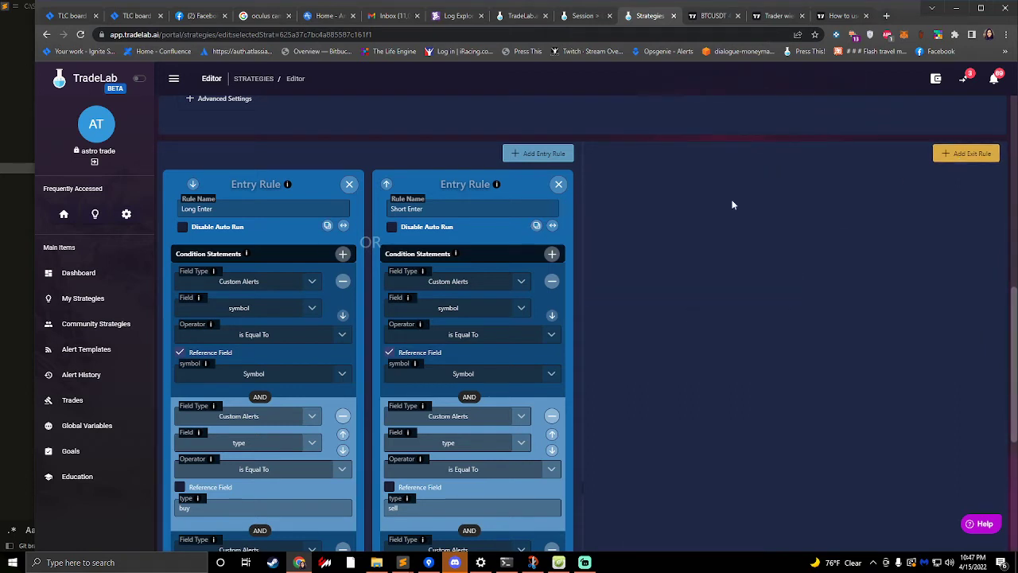
click(554, 227)
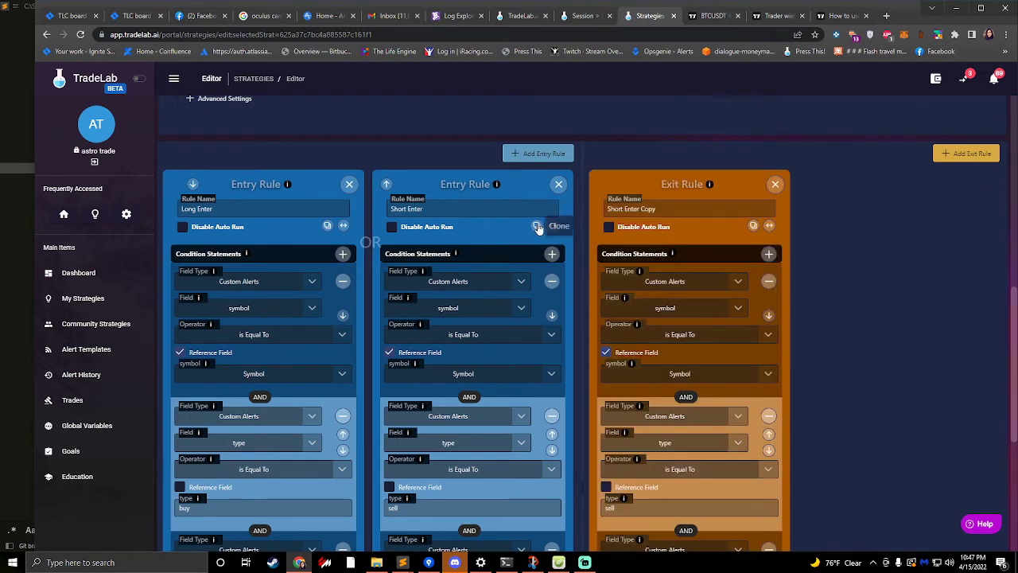
click(343, 227)
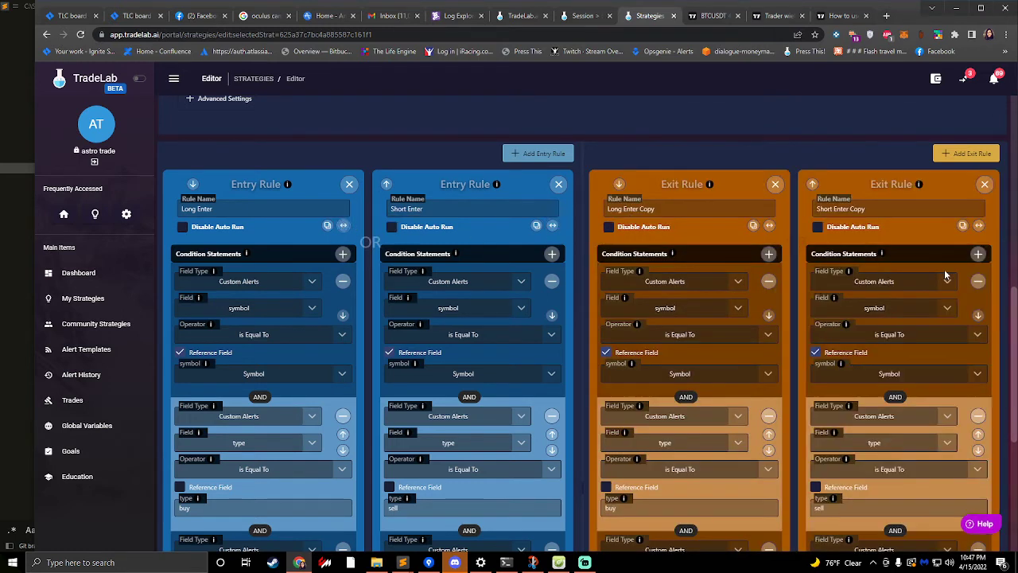
- Rename the two cloned exit rules "Long Exit" and "Short Exit"
click(699, 210)
key(BackSpace)
key(BackSpace)
key(BackSpace)
key(BackSpace)
key(BackSpace)
key(BackSpace)
key(BackSpace)
key(BackSpace)
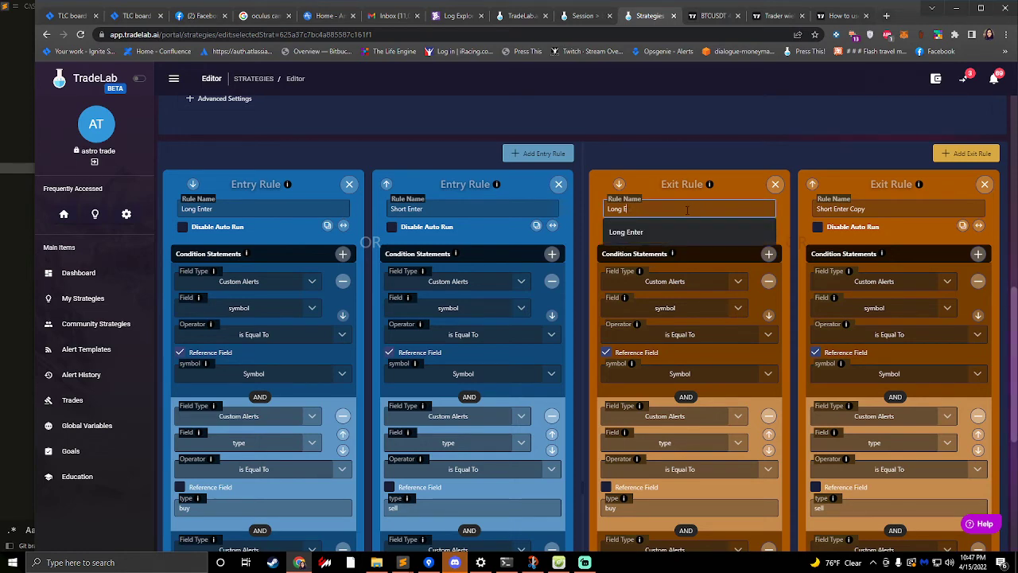
text(xit)
drag(867, 209, 834, 209)
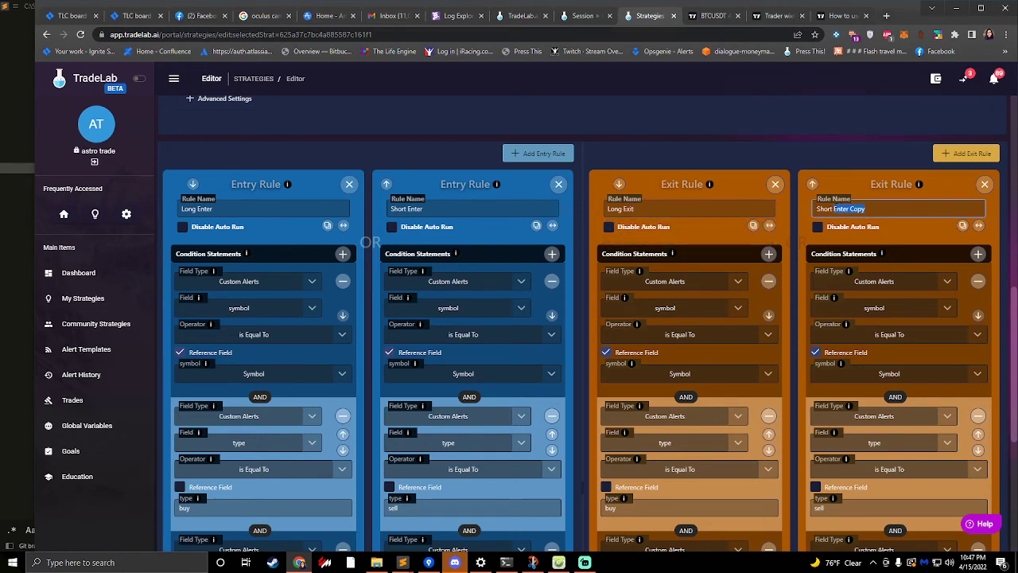
text(Exit)
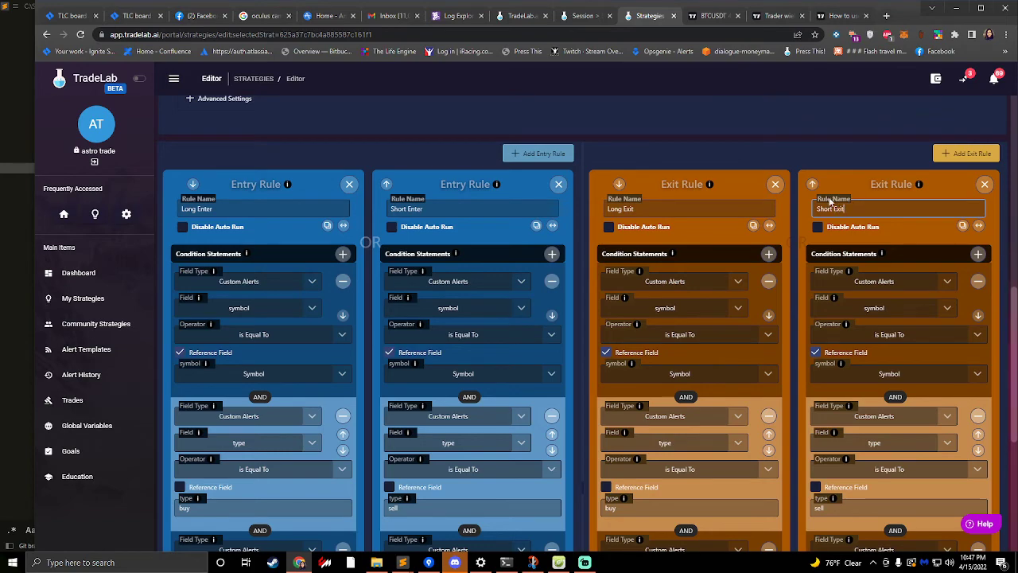
- Set the type condition's value to "sell" in the Long Exit rule and "buy" in the Short Exit rule
scroll(680, 276, down, 2)
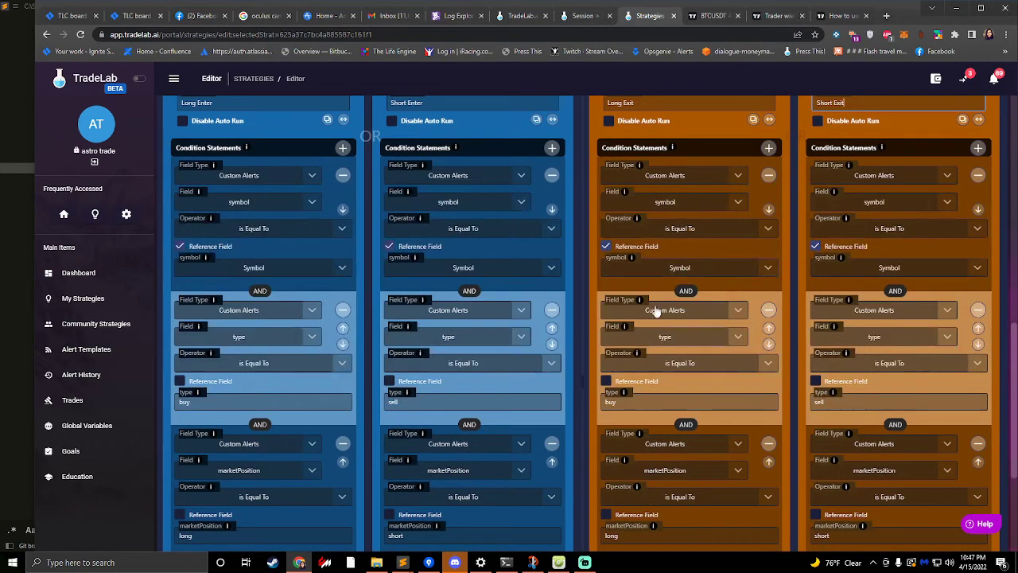
scroll(675, 316, down, 2)
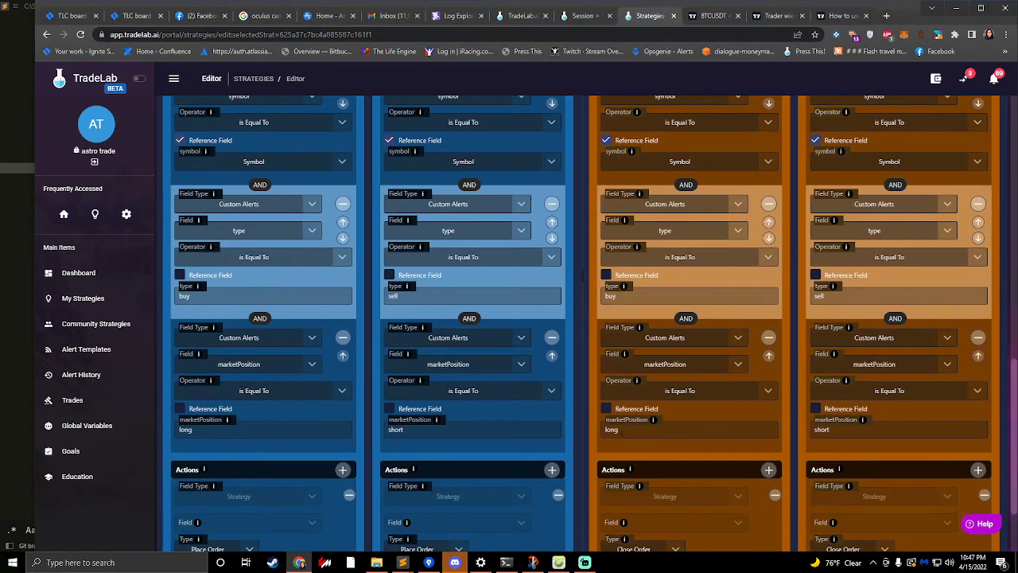
double_click(611, 429)
double_click(622, 296)
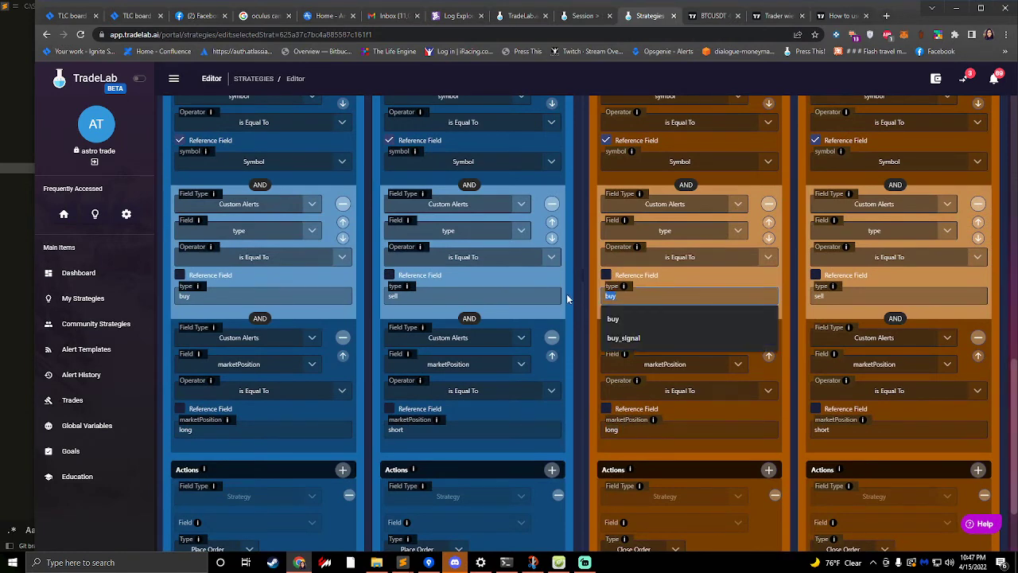
text(sell)
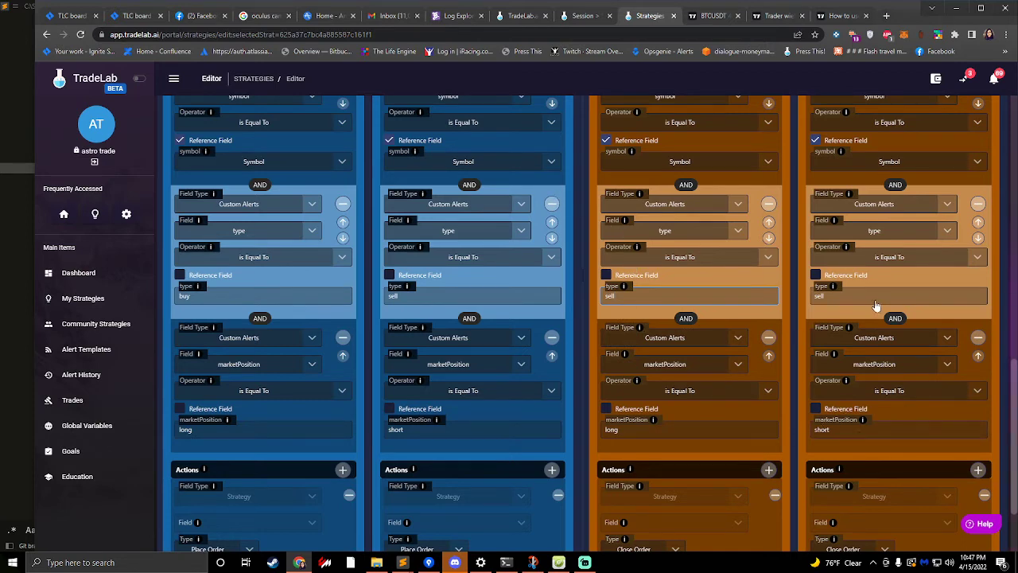
double_click(838, 296)
text(buy)
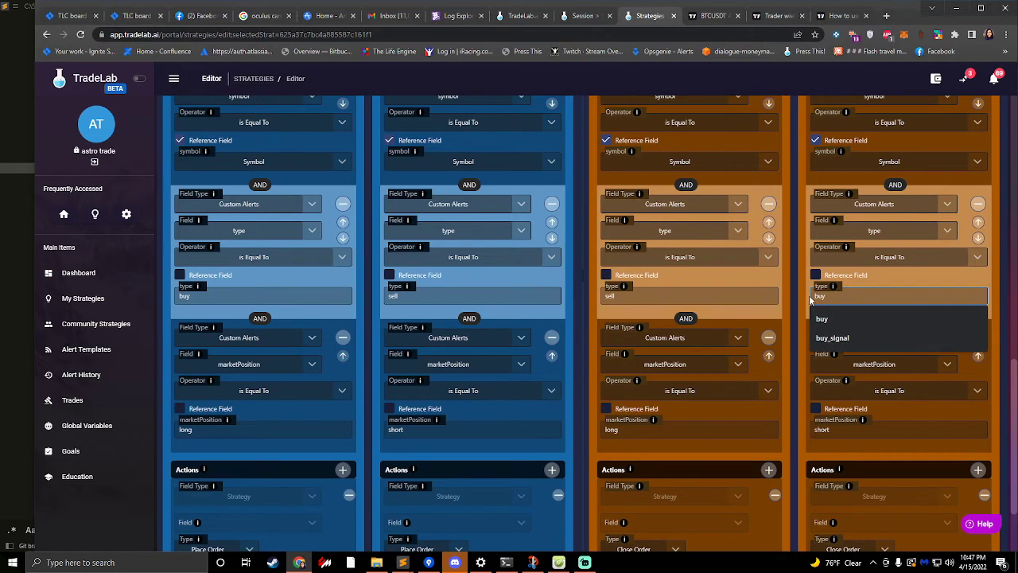
click(793, 296)
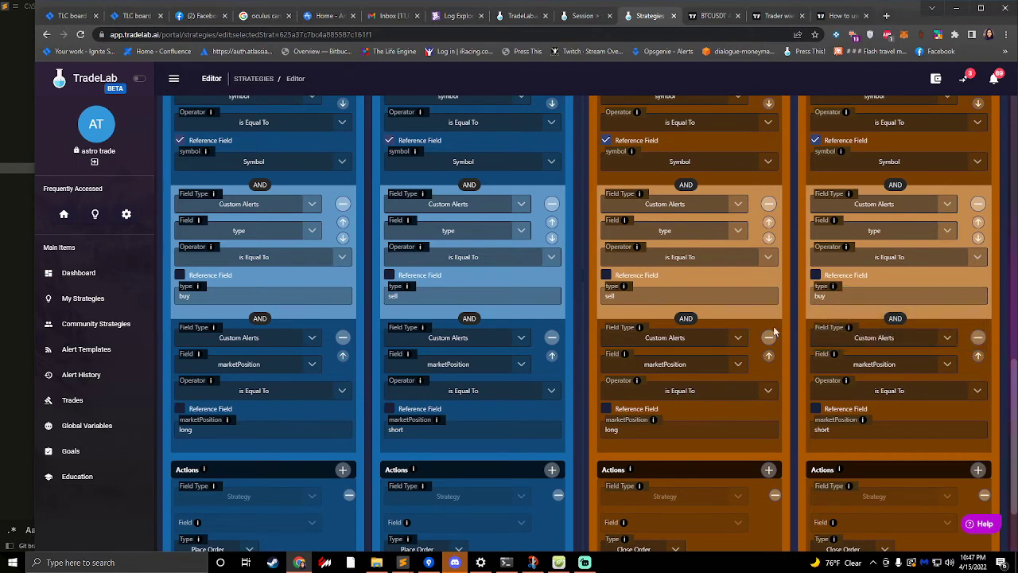
- Review the conditions and order actions of the Long and Short entry and exit rules
scroll(791, 333, down, 2)
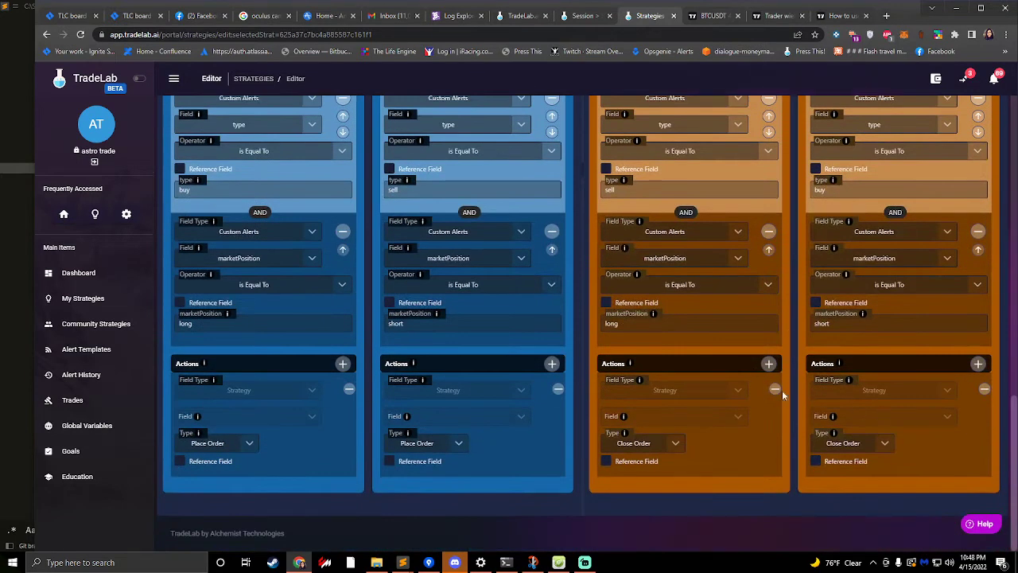
scroll(766, 387, up, 5)
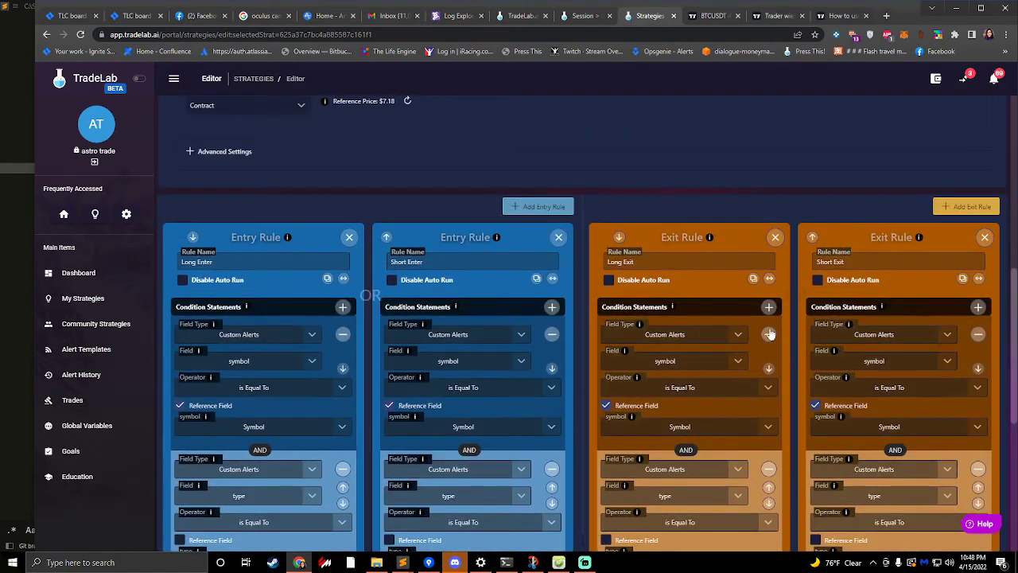
scroll(783, 270, down, 2)
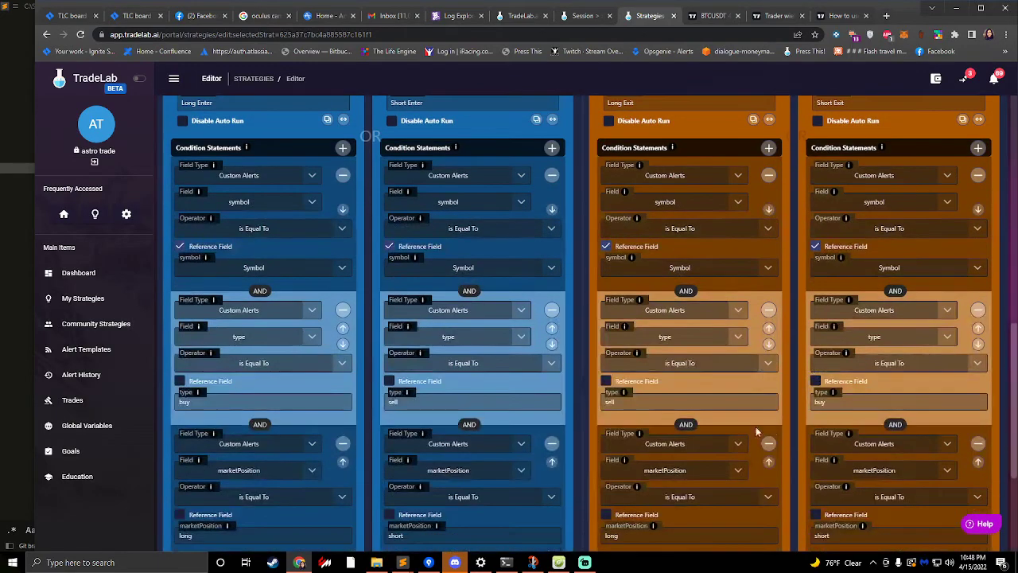
scroll(660, 402, down, 2)
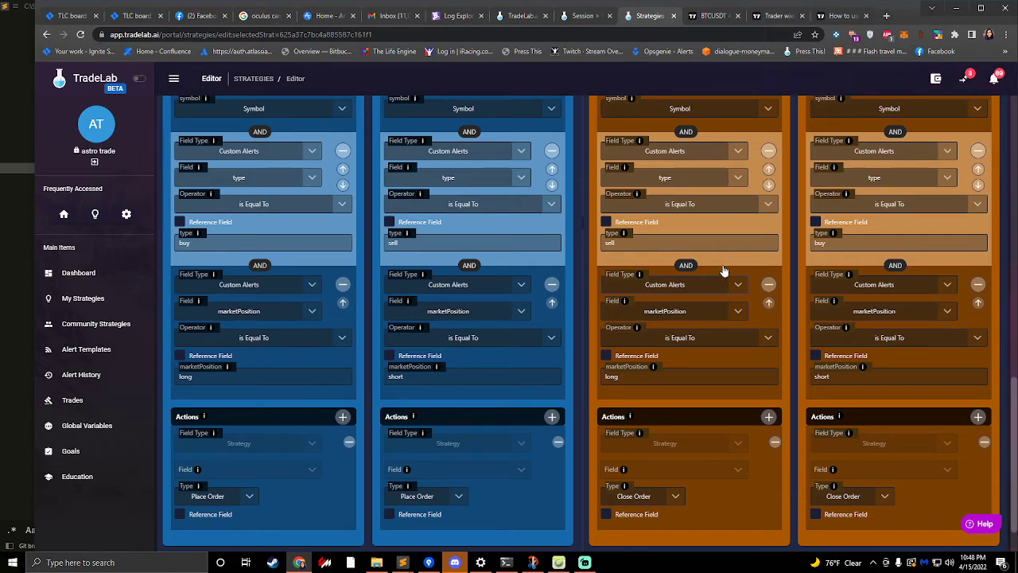
scroll(594, 256, up, 3)
scroll(594, 256, up, 4)
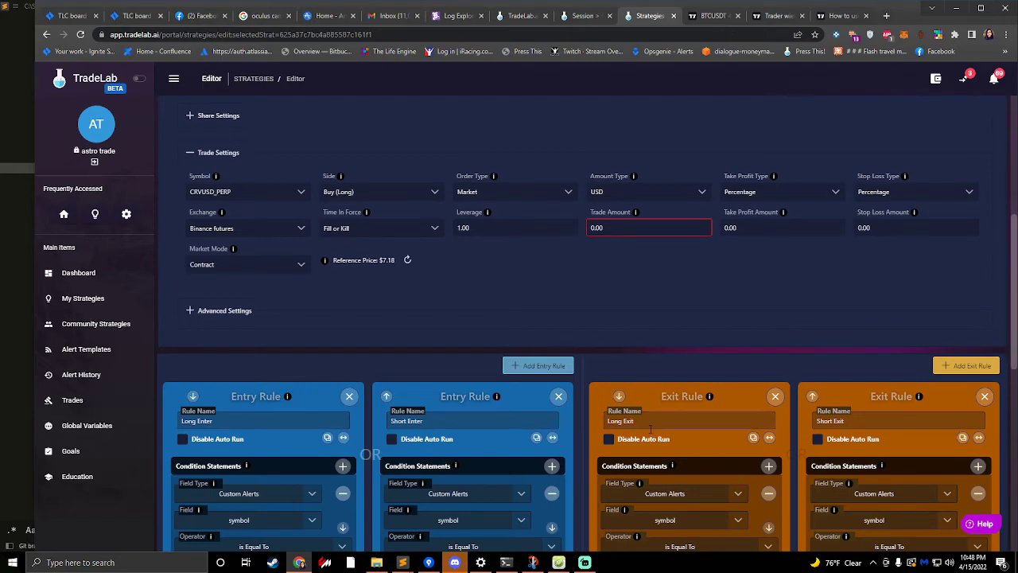
scroll(439, 420, down, 10)
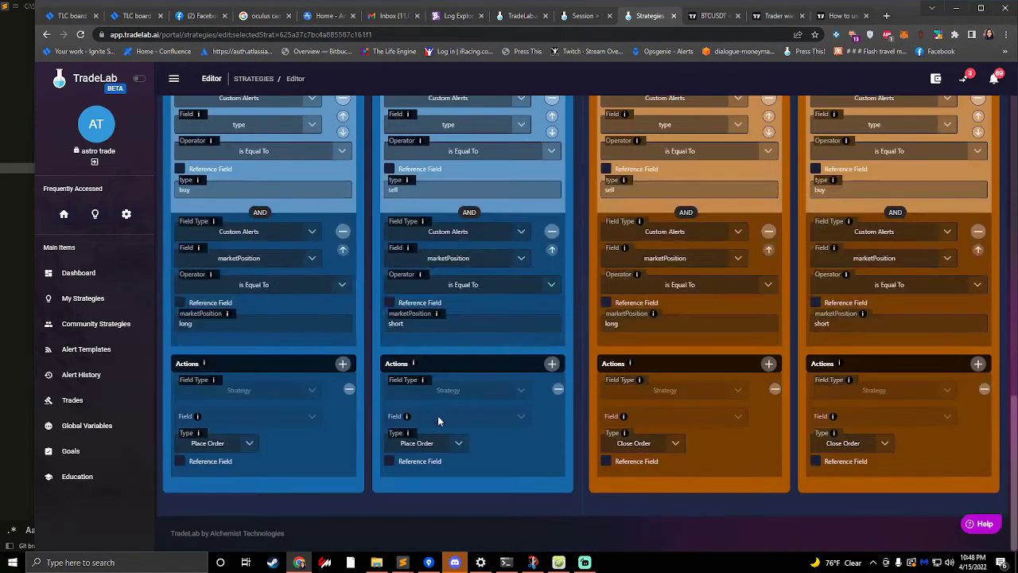
- In the trade settings, set both the percentage take profit amount and the stop loss amount to 2
scroll(618, 443, up, 10)
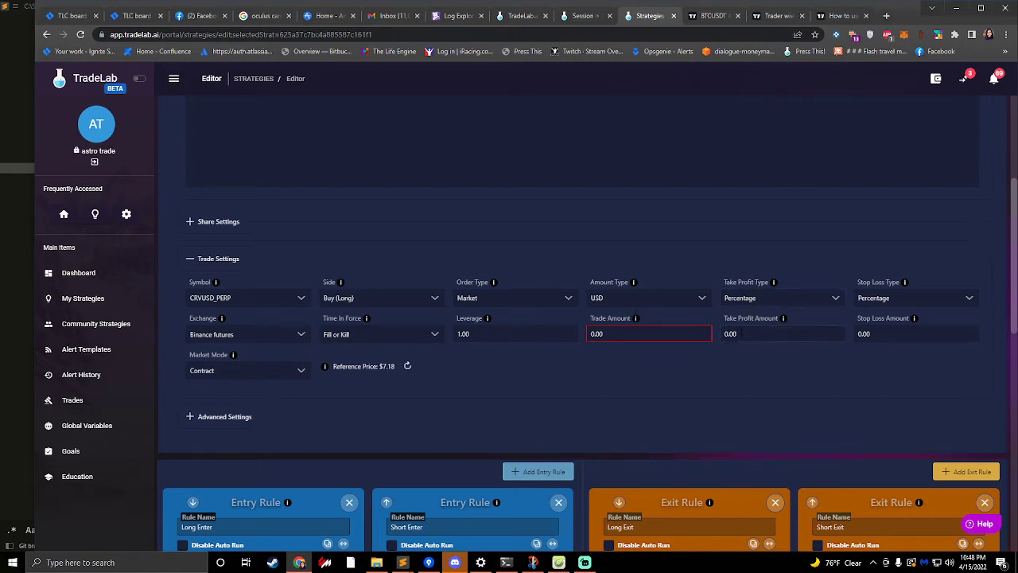
key(Tab)
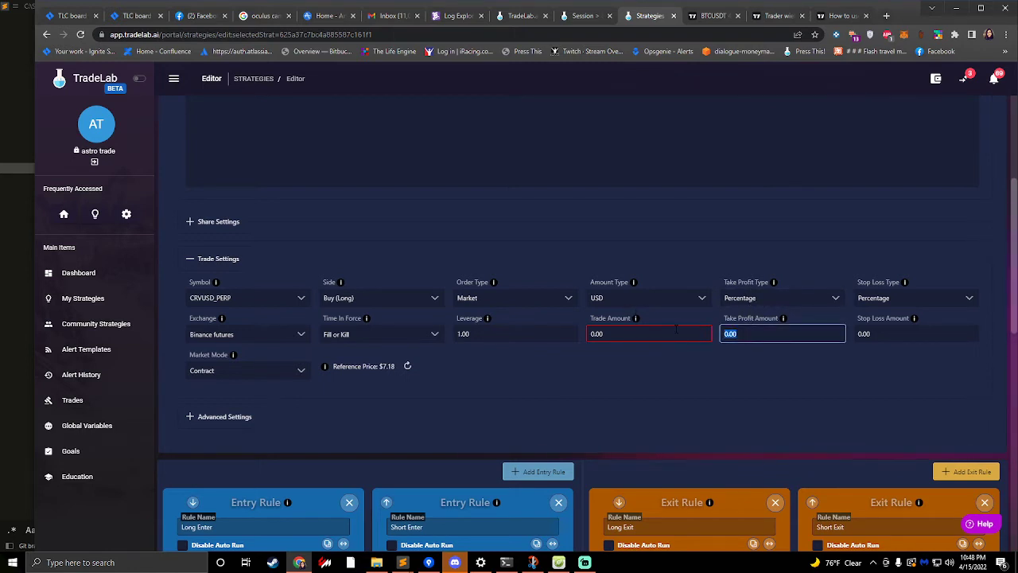
text(2)
key(Tab)
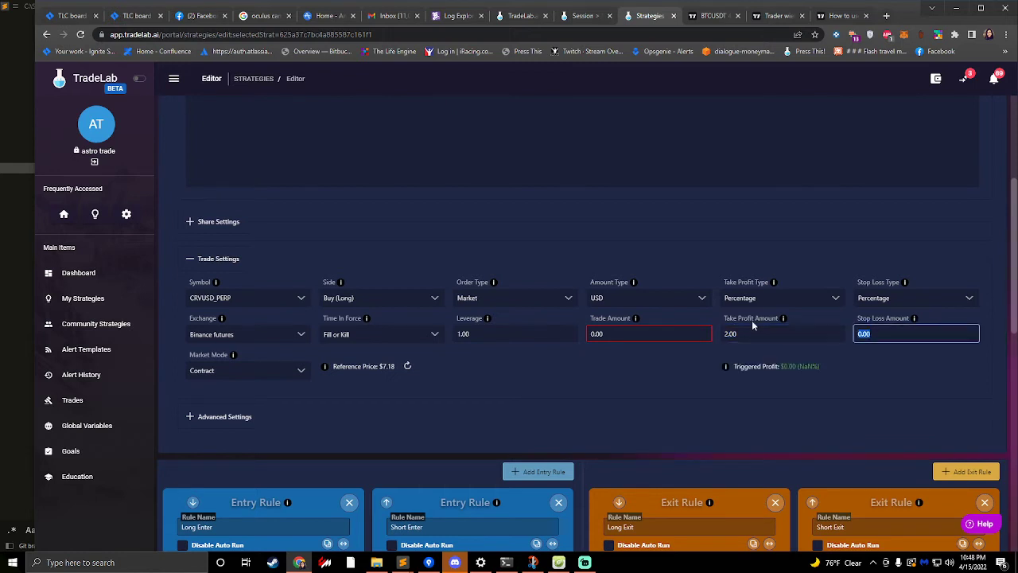
text(2)
click(880, 364)
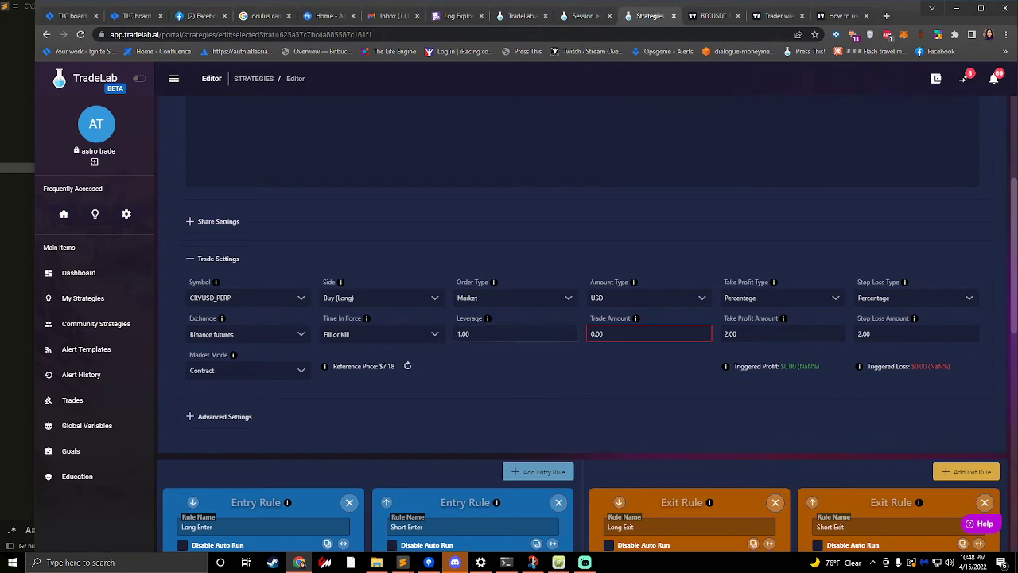
- Set the trade amount to 50 USD
click(618, 334)
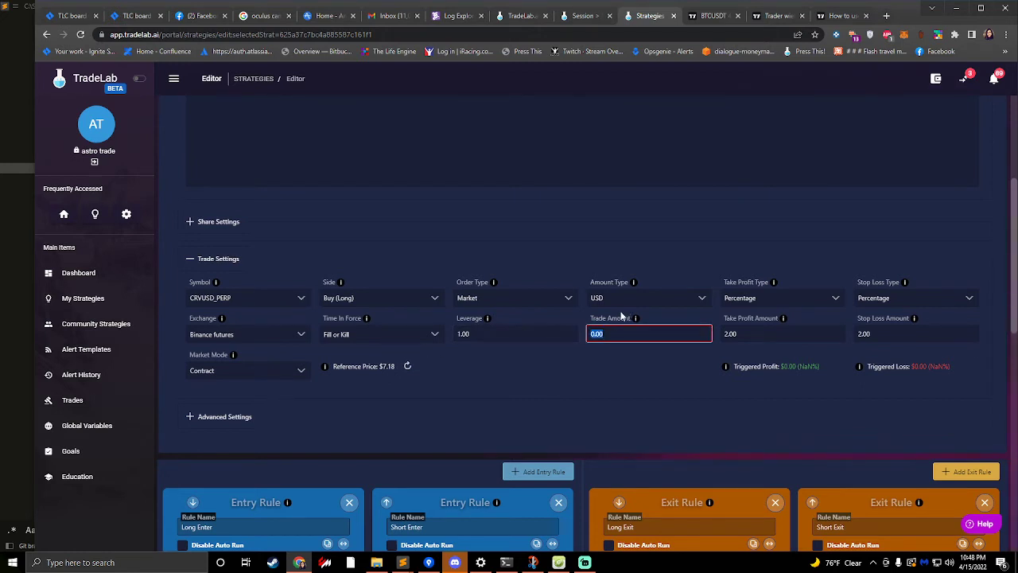
text(50)
click(645, 275)
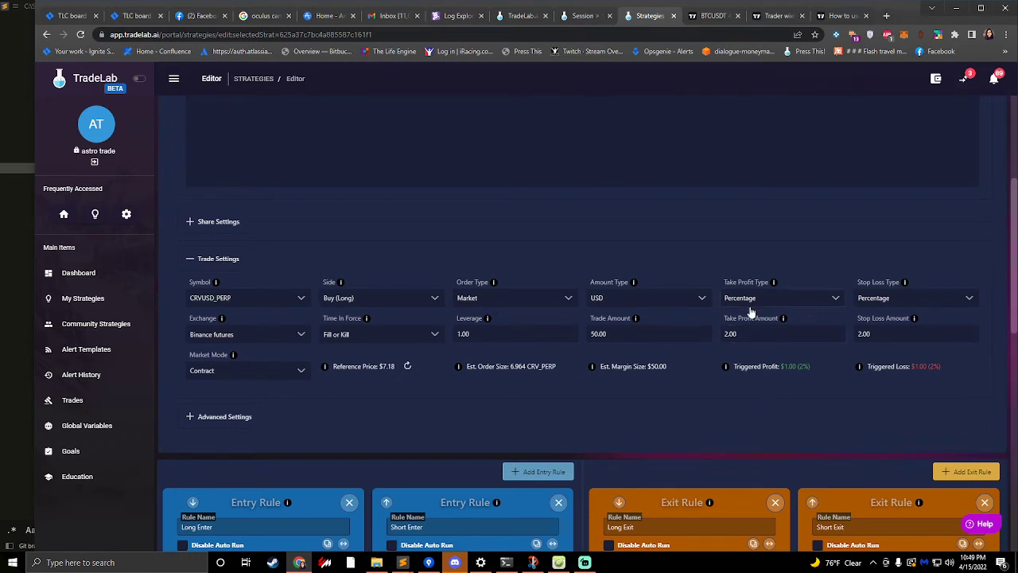
click(742, 333)
click(788, 373)
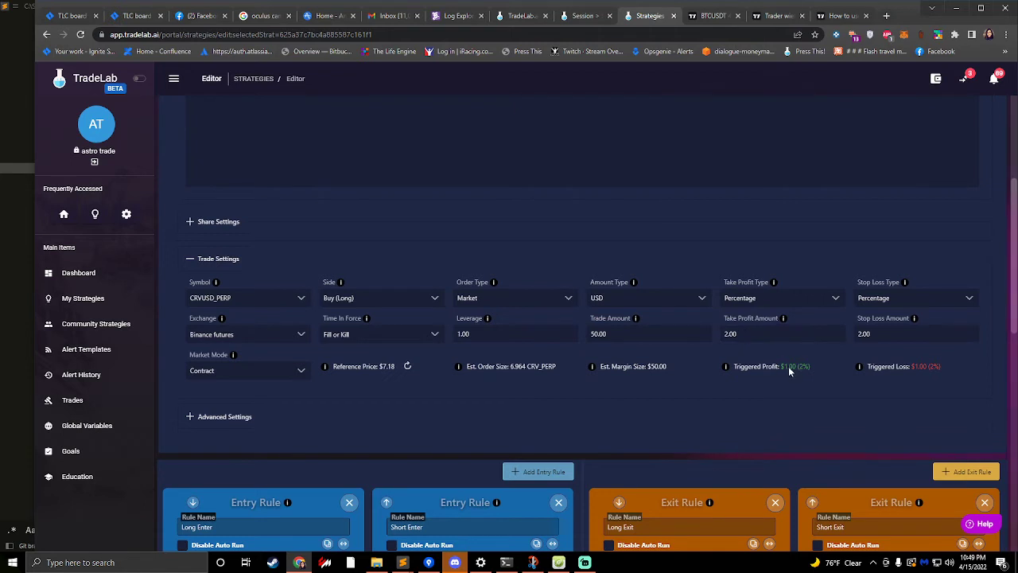
click(891, 333)
click(954, 385)
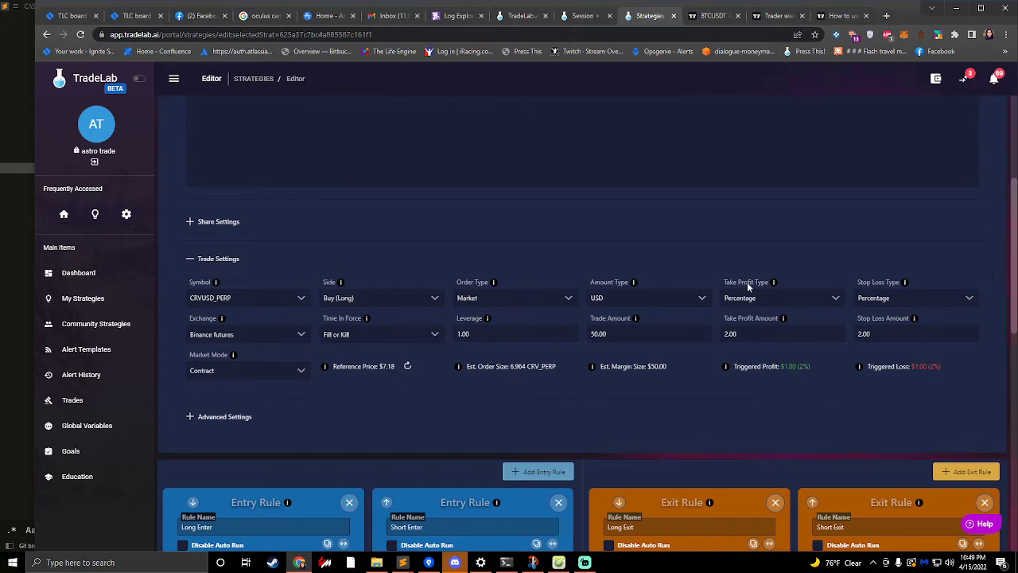
- Switch the take profit type to USD (Relative) and compare its amount with the reference price
click(792, 294)
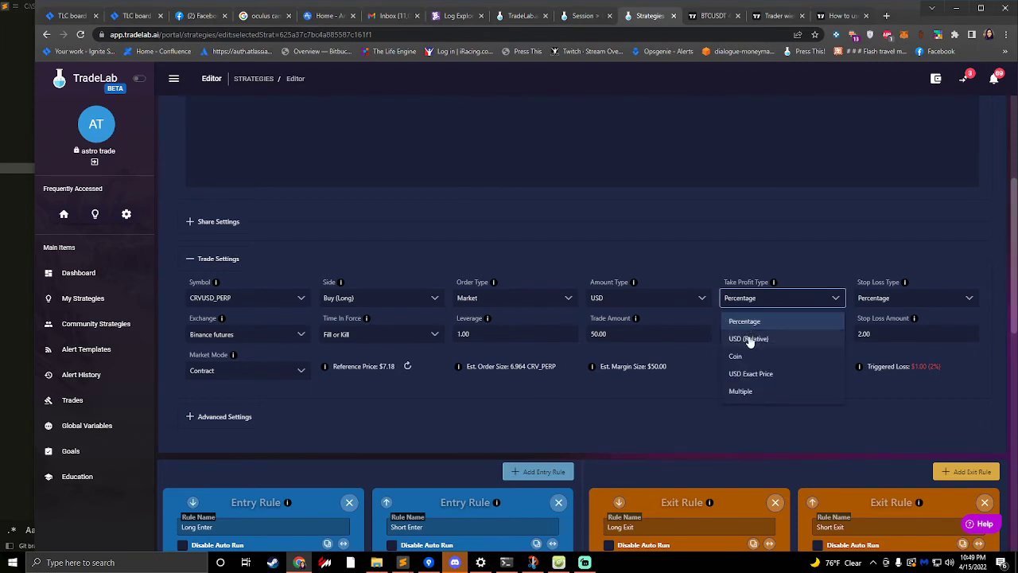
click(749, 339)
key(Tab)
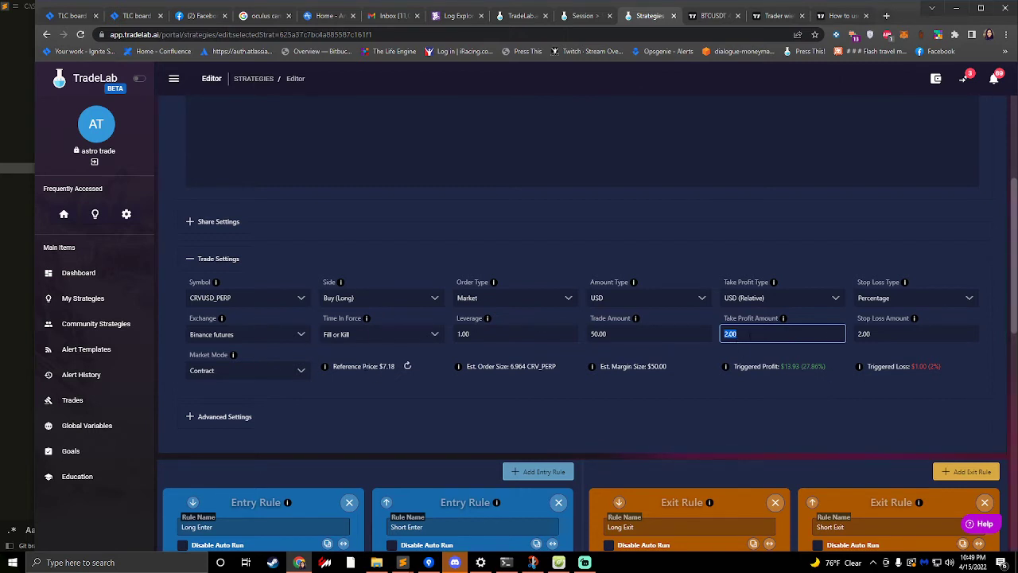
drag(362, 366, 413, 366)
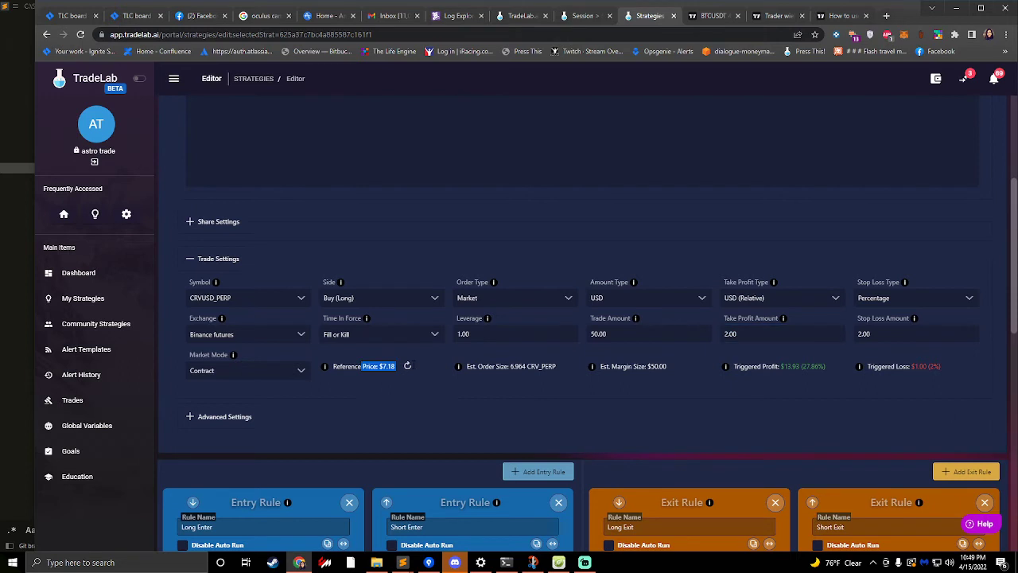
double_click(771, 334)
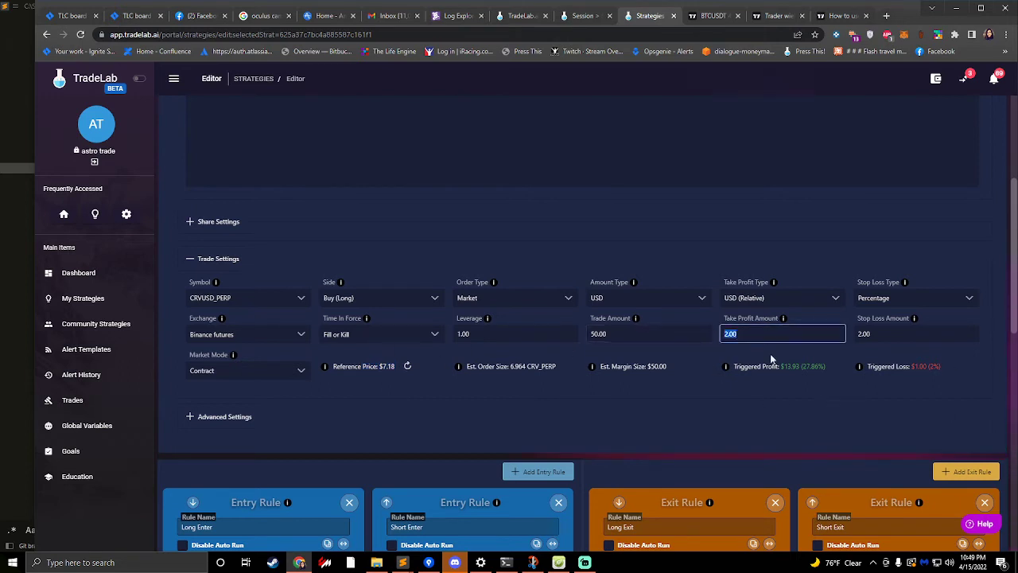
- Set the take profit type to USD Exact Price with a take profit amount of 9
click(762, 297)
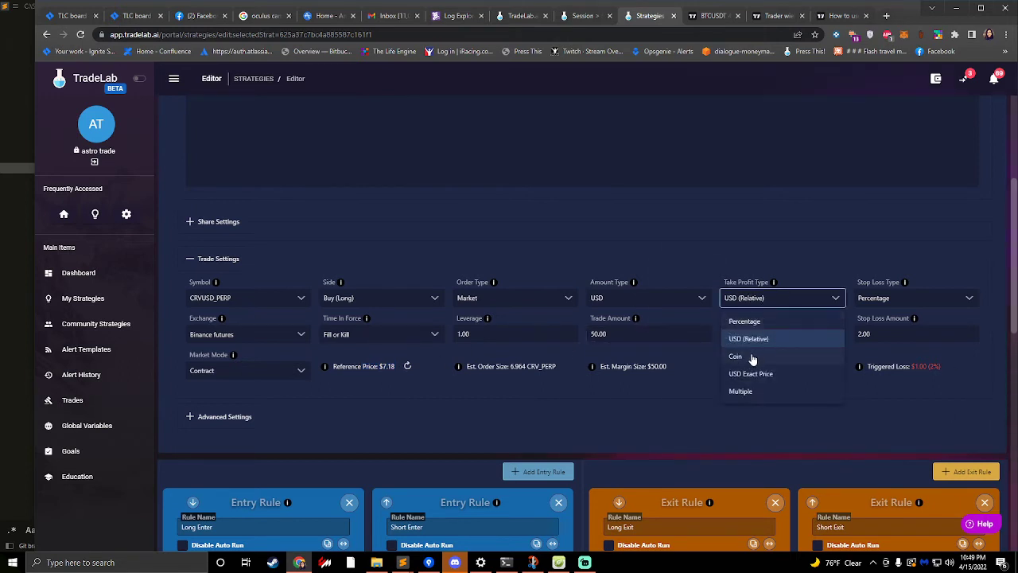
click(768, 374)
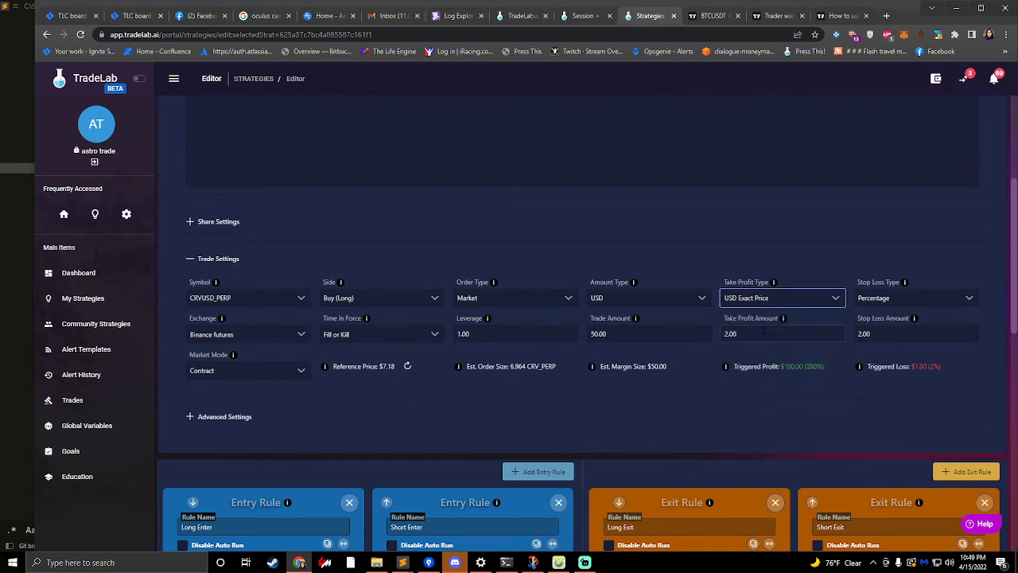
double_click(753, 335)
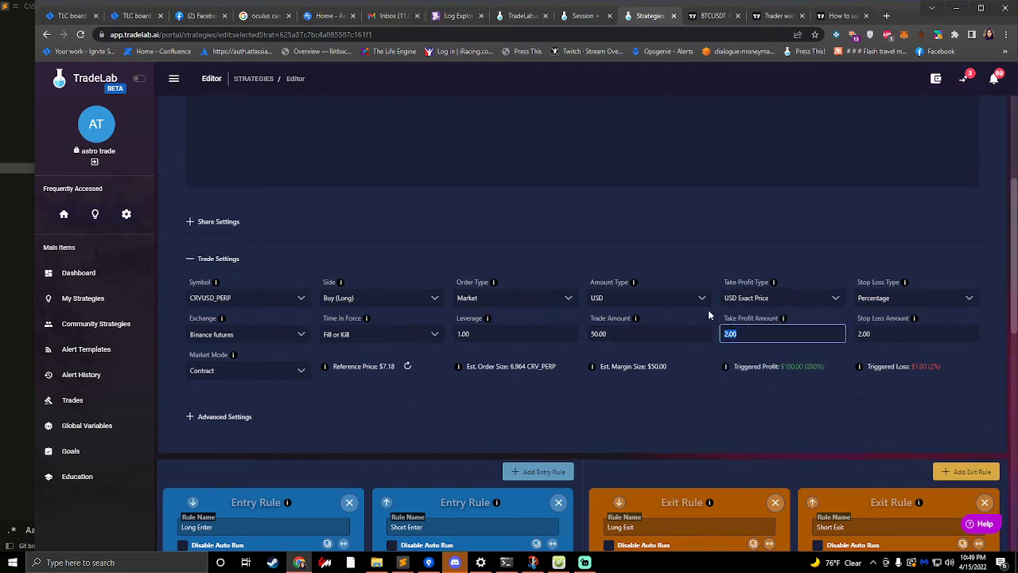
text(9)
click(761, 346)
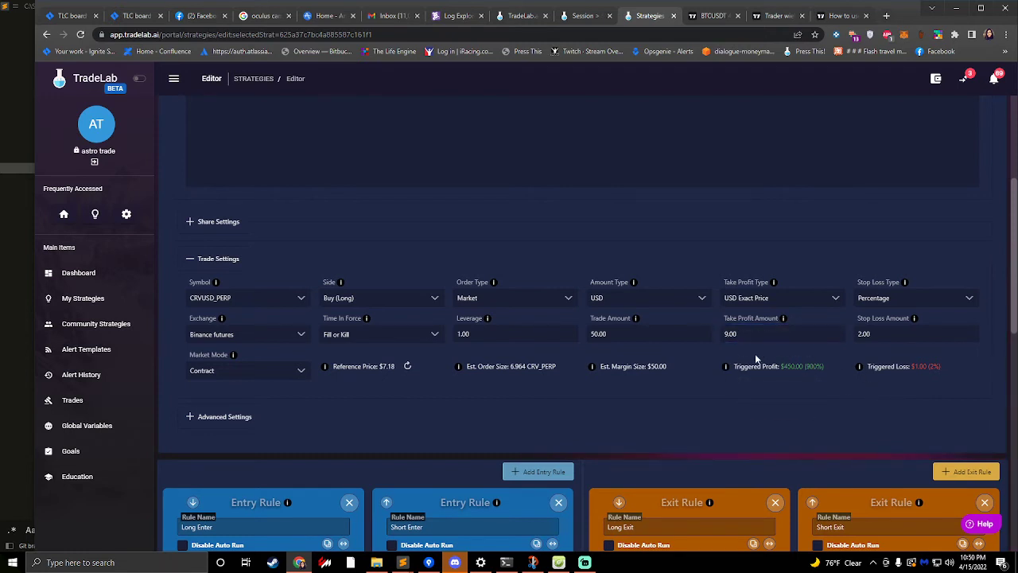
click(755, 305)
click(777, 373)
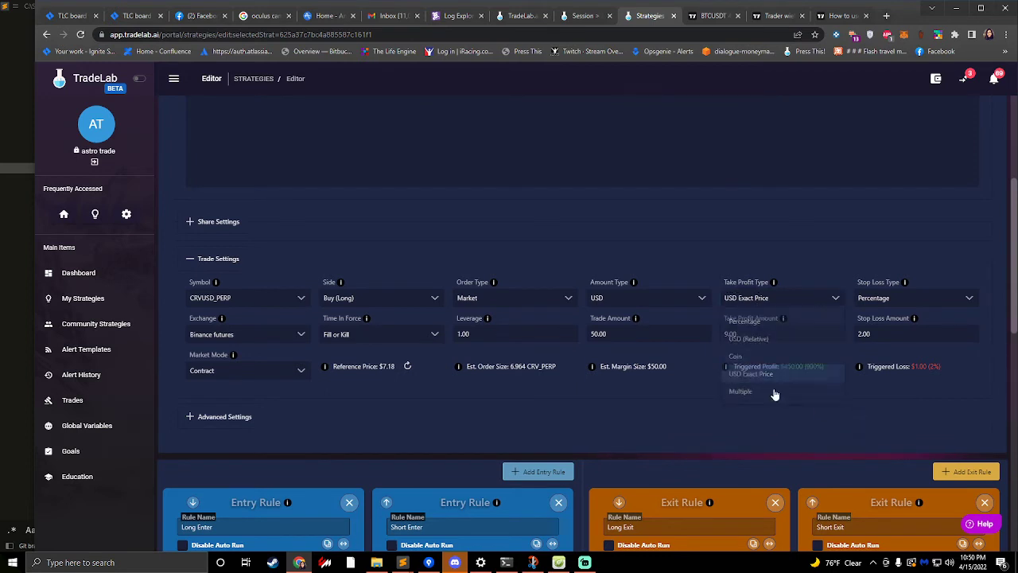
click(748, 299)
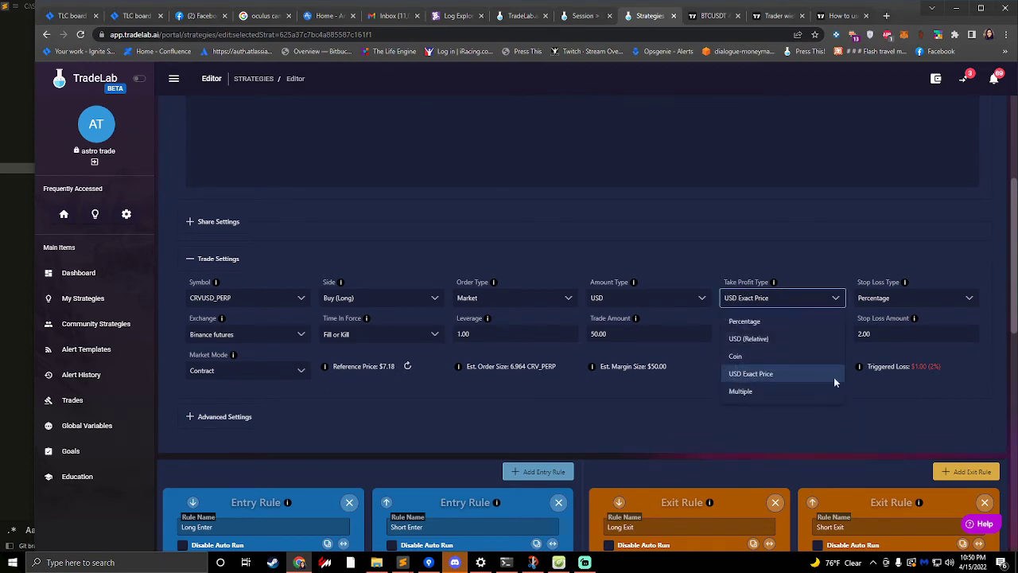
click(807, 369)
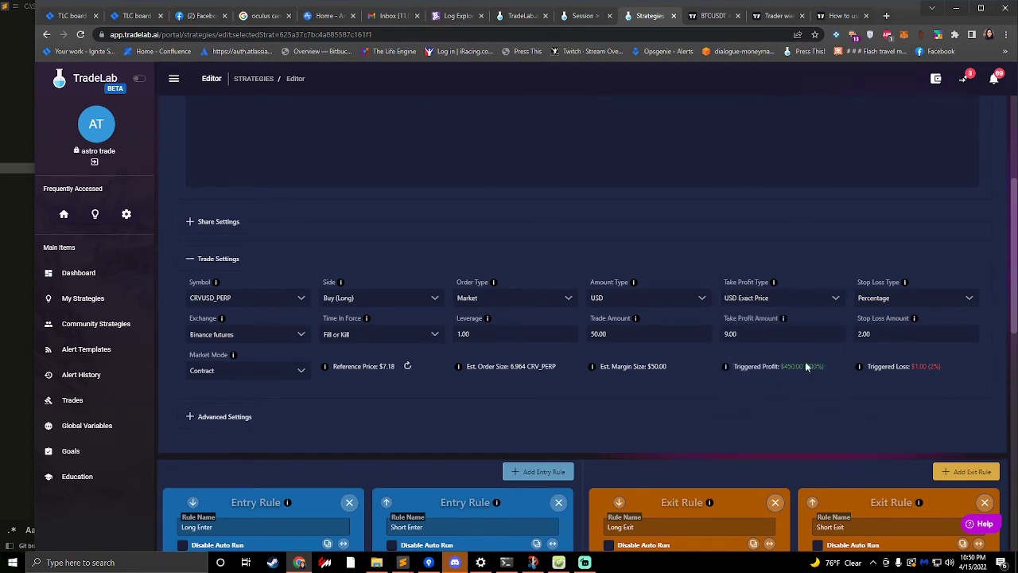
- Set the take profit type to Coin with a take profit amount of 2
click(754, 300)
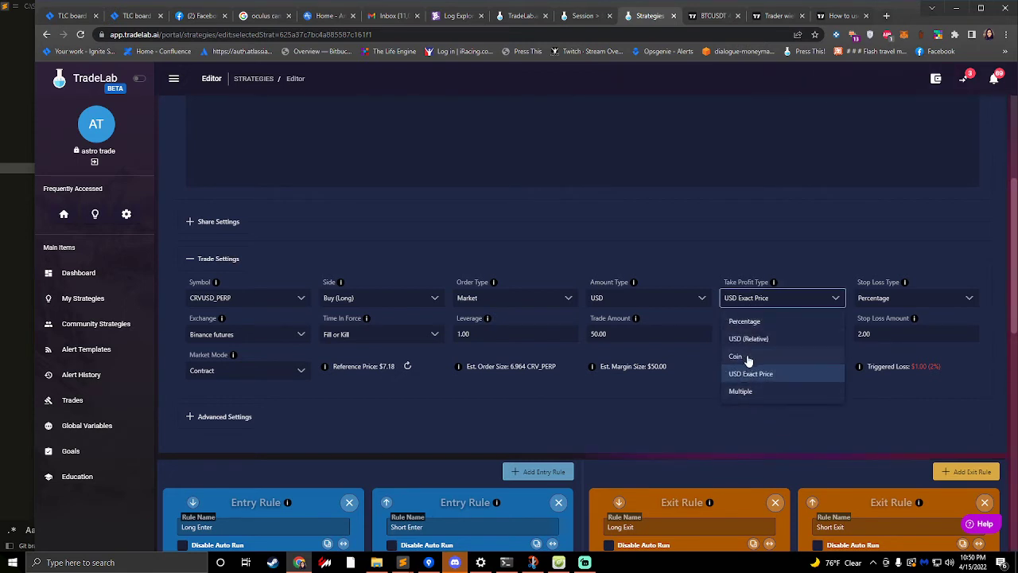
click(752, 363)
click(755, 335)
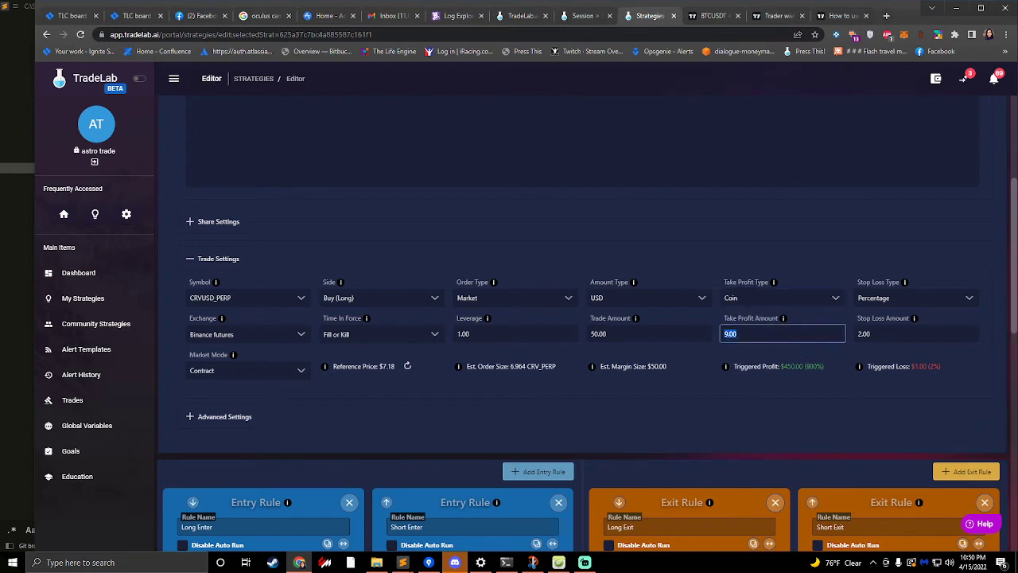
text(2)
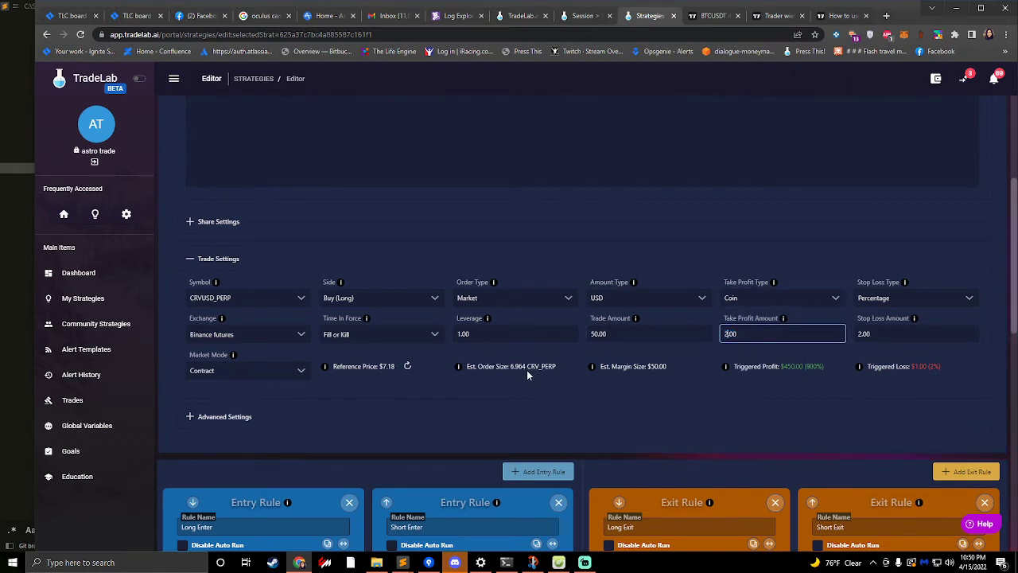
click(700, 383)
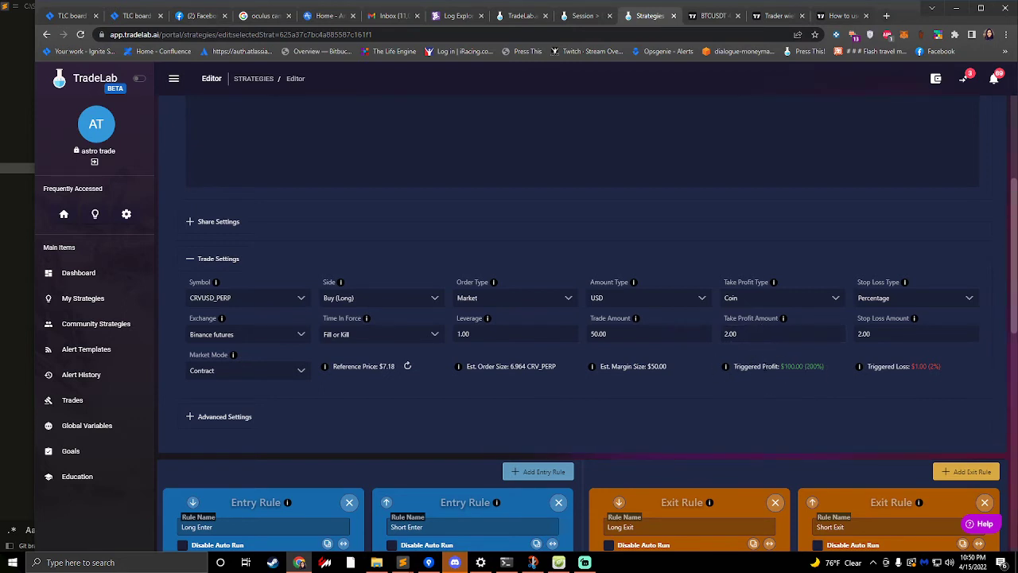
- Change the take profit type to Multiple and open its TP/SL configuration
click(765, 304)
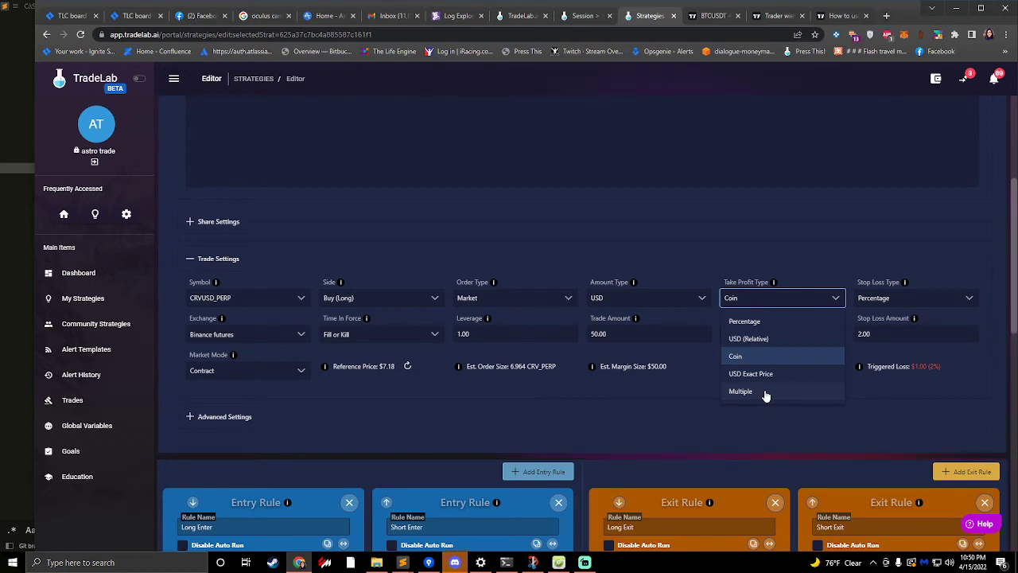
click(737, 259)
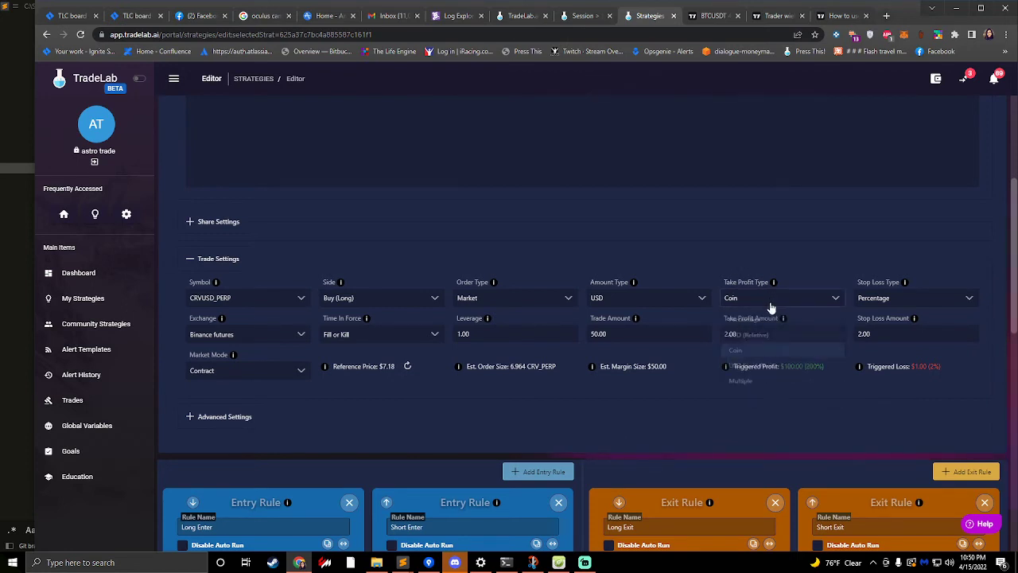
click(741, 256)
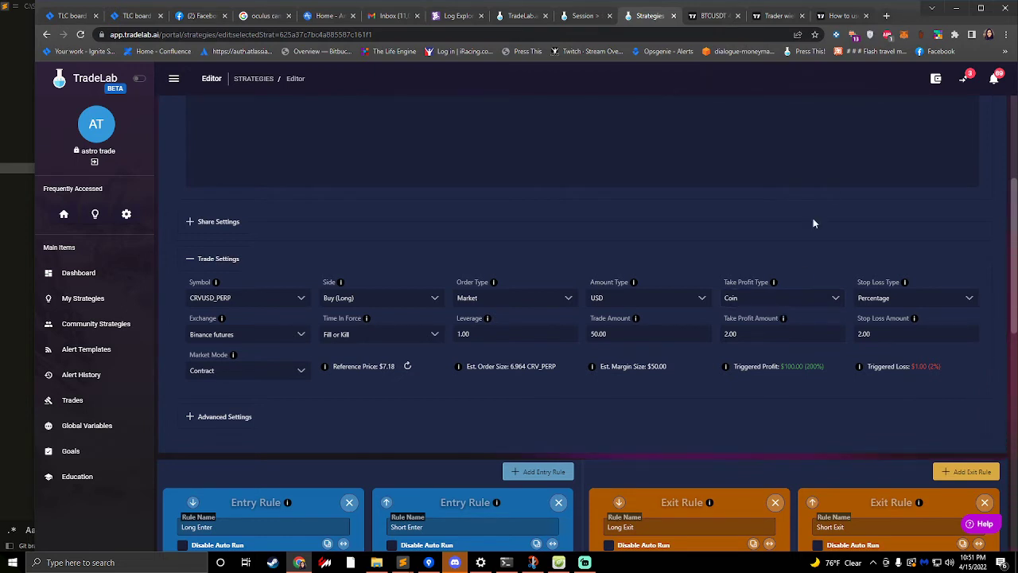
click(781, 300)
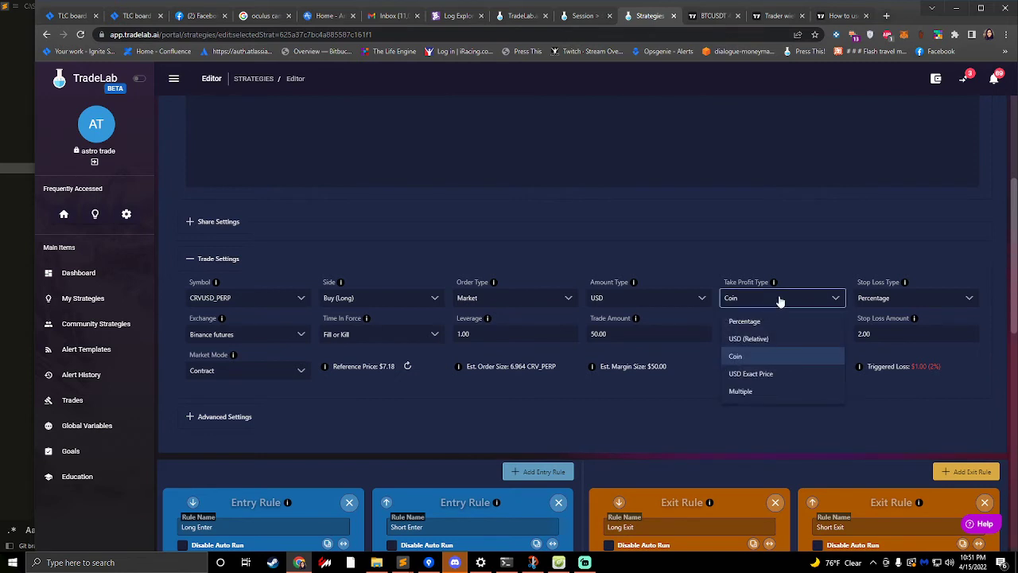
click(757, 391)
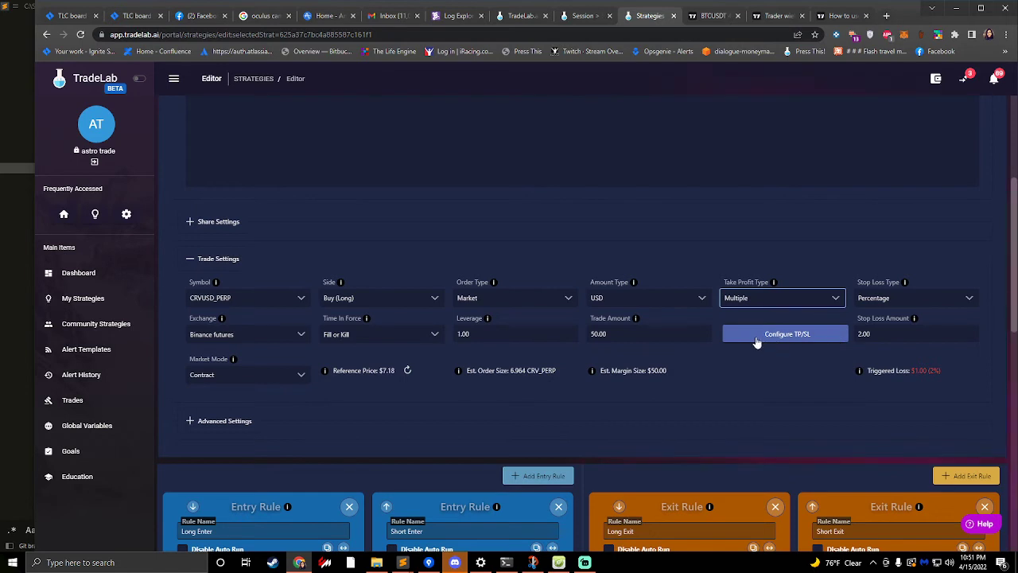
click(757, 340)
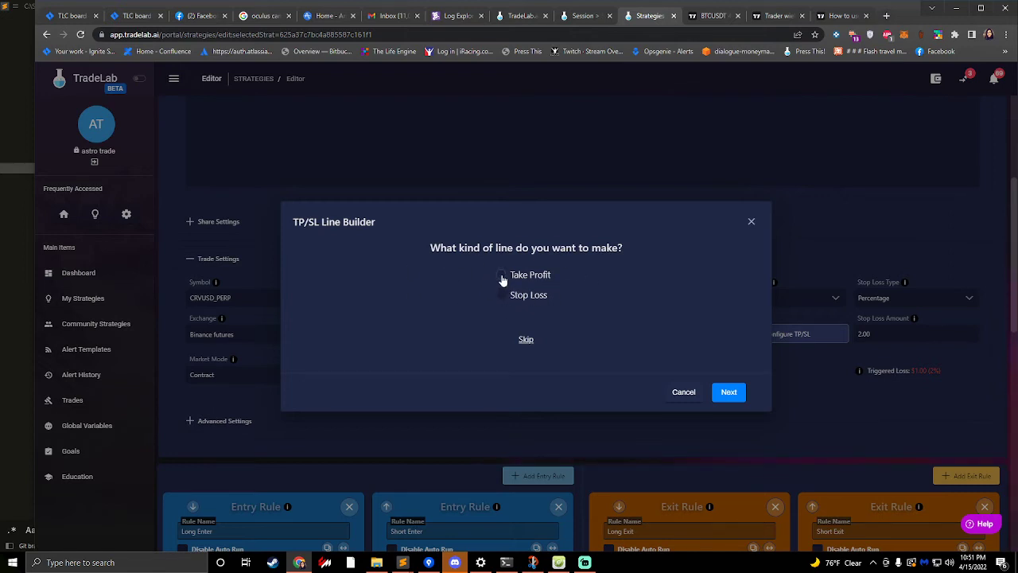
- In the TP/SL Line Builder, choose Take Profit as the line kind and set the number of lines to 3
click(501, 276)
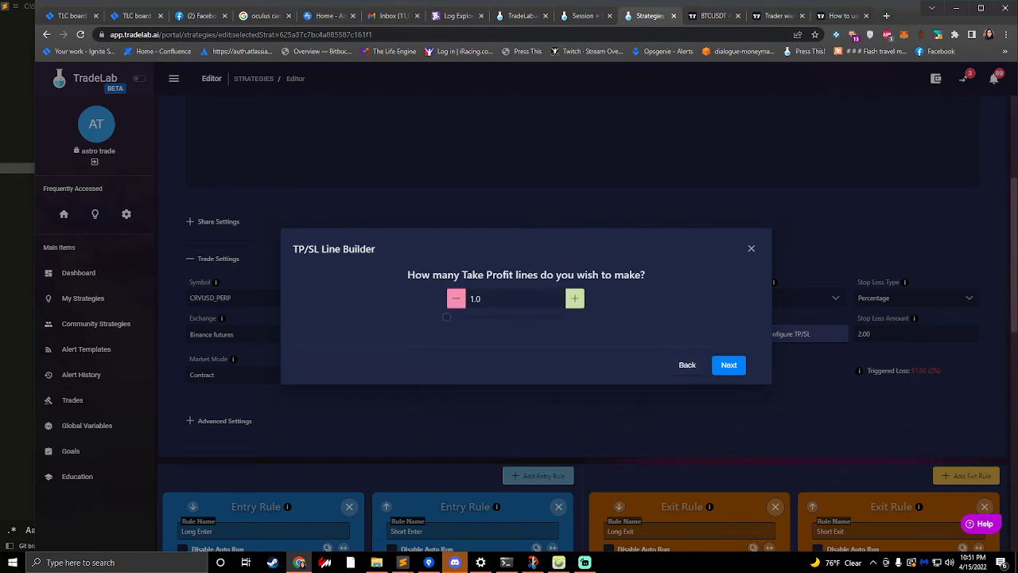
click(574, 298)
click(574, 298)
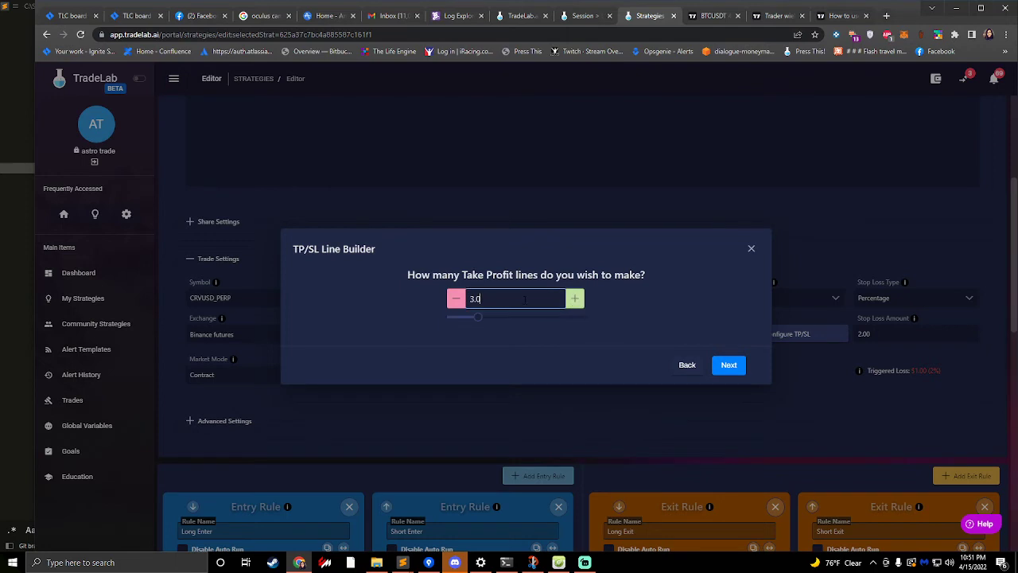
click(728, 365)
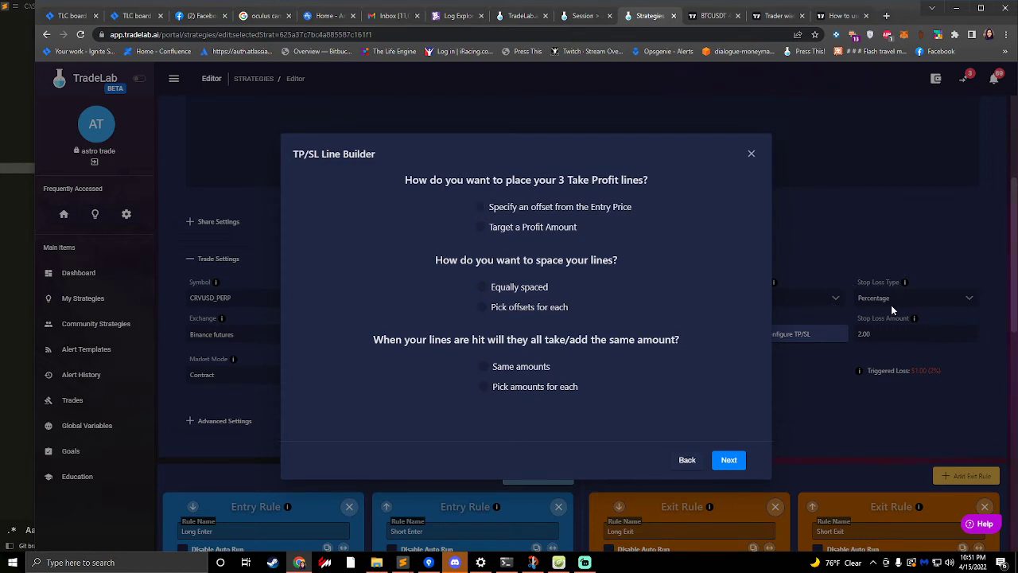
- Place the take profit lines by an offset from the entry price, equally spaced, with amounts picked for each
click(480, 209)
drag(442, 263, 575, 267)
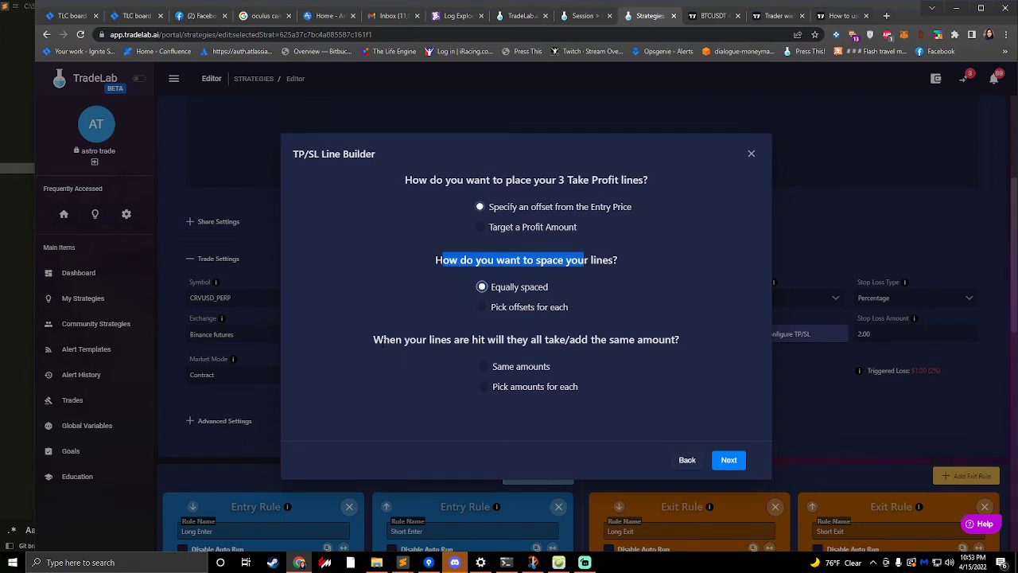
click(484, 388)
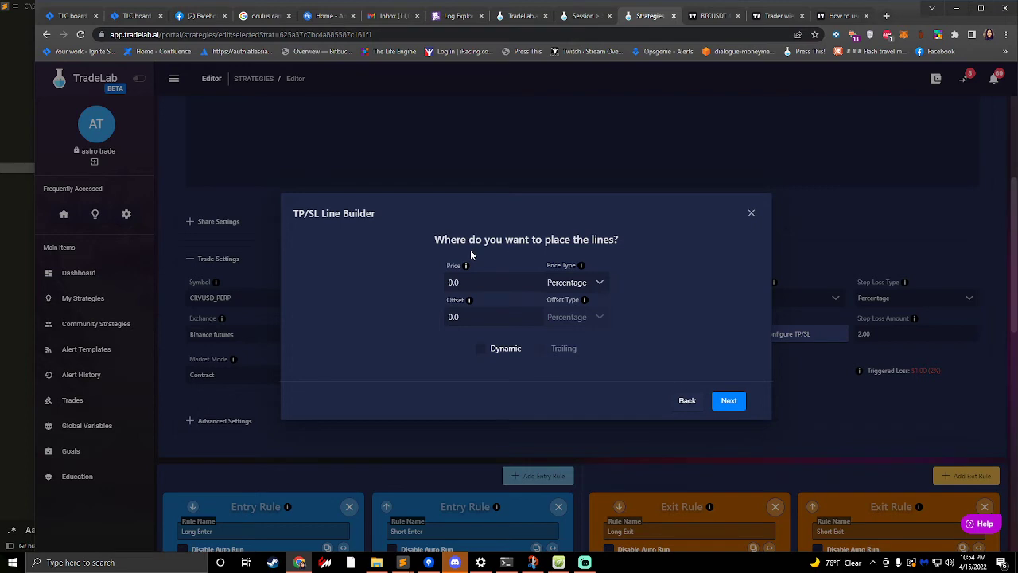
- Set the lines' price to 4.0 and offset to 2.0, and review the price type options while keeping Percentage
double_click(453, 282)
text(2.0)
drag(495, 317, 418, 316)
click(388, 310)
double_click(471, 282)
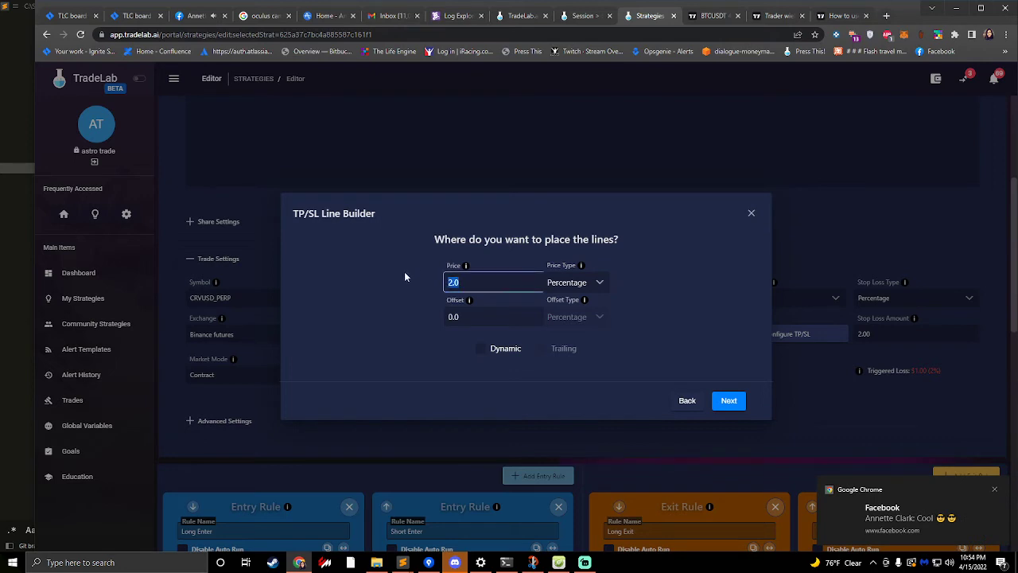
text(4.0)
key(Tab)
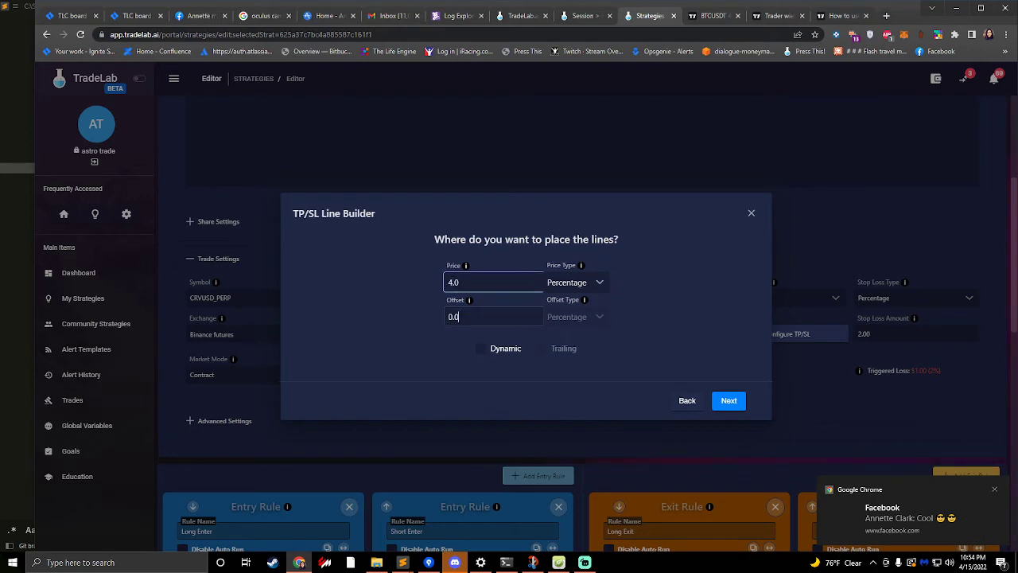
text(2.0)
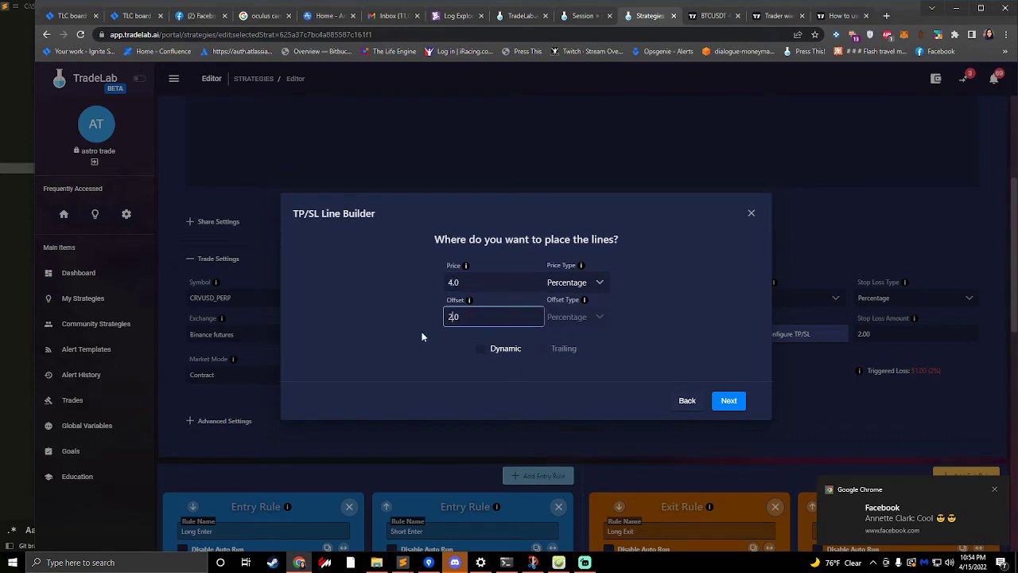
click(421, 336)
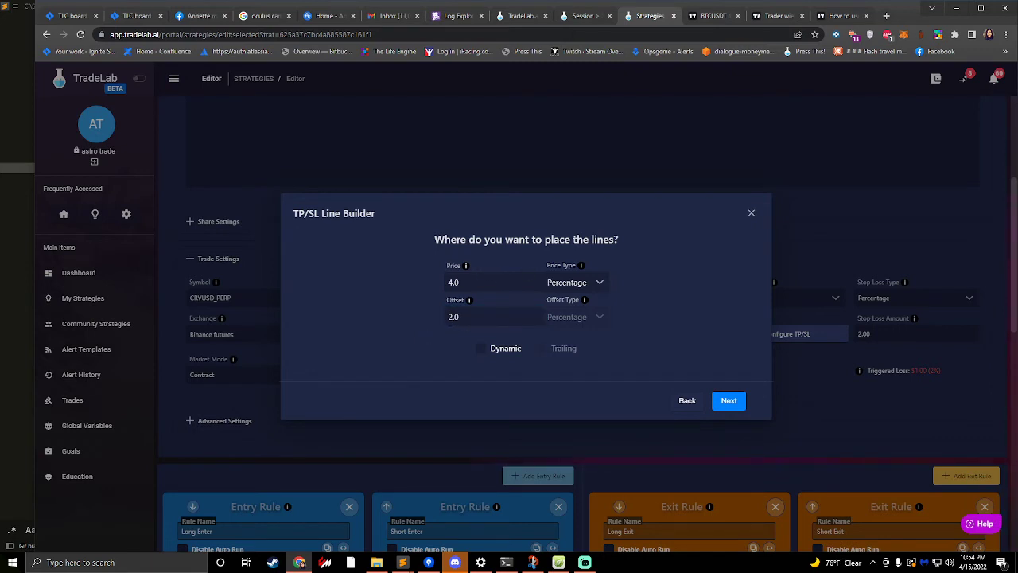
click(584, 285)
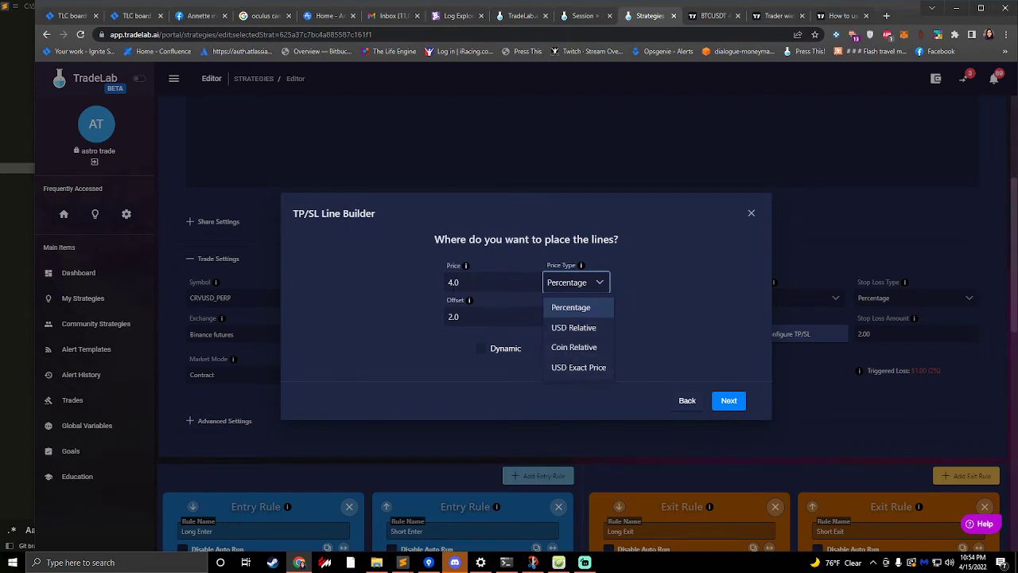
click(422, 280)
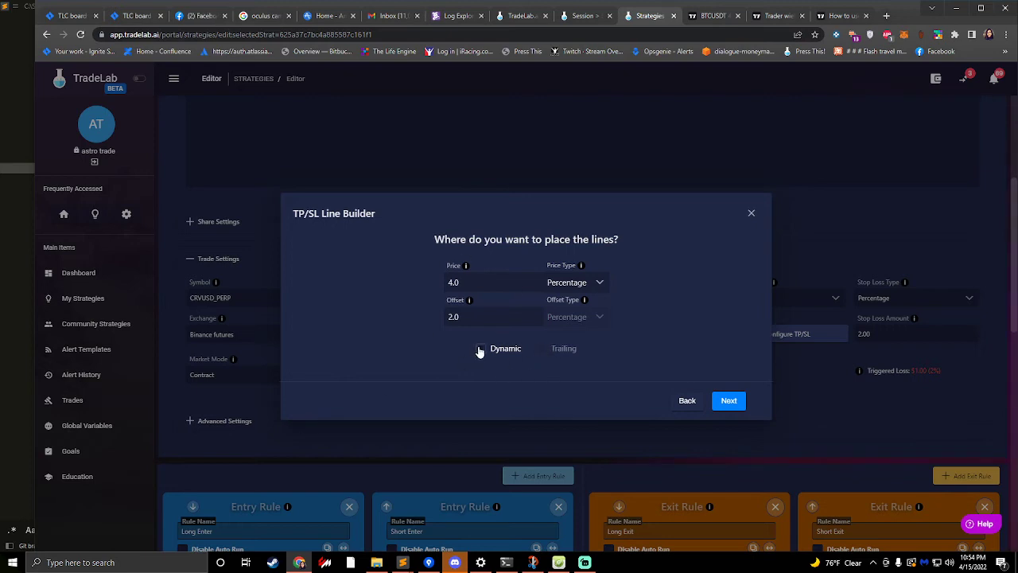
- Enable Dynamic for the line placement and browse the variables available for the price
click(480, 351)
click(500, 279)
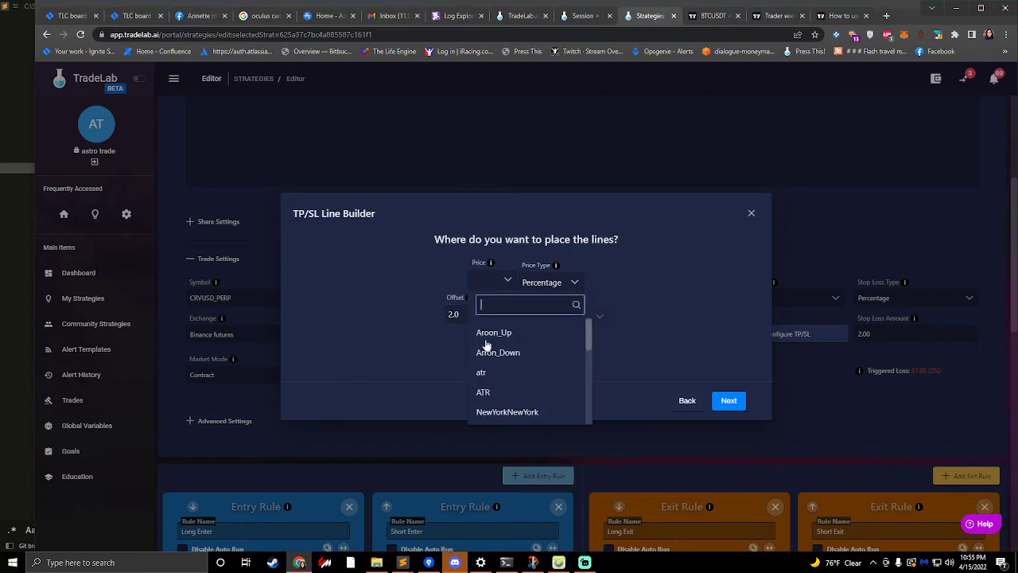
scroll(509, 368, down, 10)
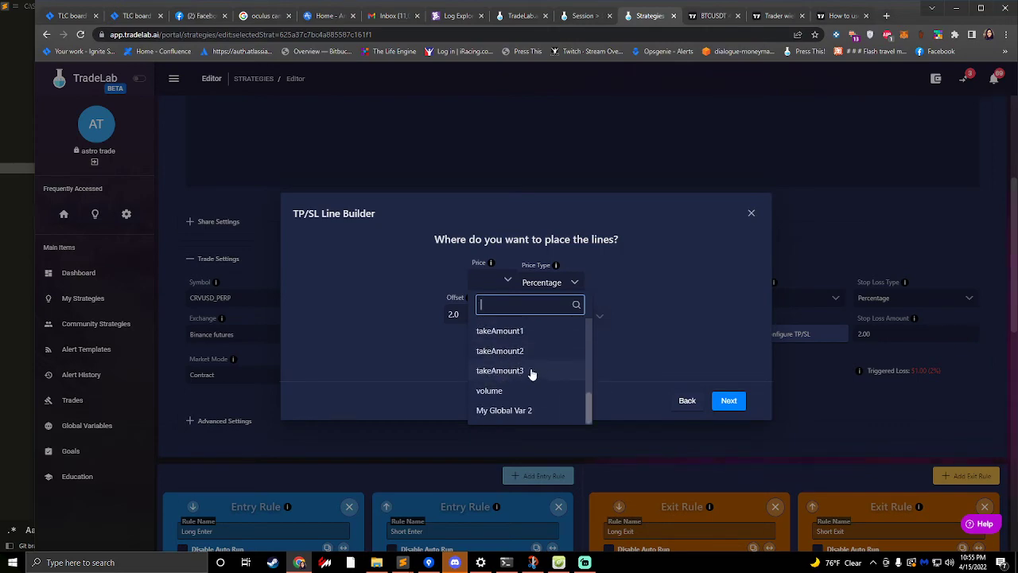
- Switch to TradingView, examine the Johnys Bot alert message and the strategy's values in the Data Window, and return to TradeLab
click(712, 15)
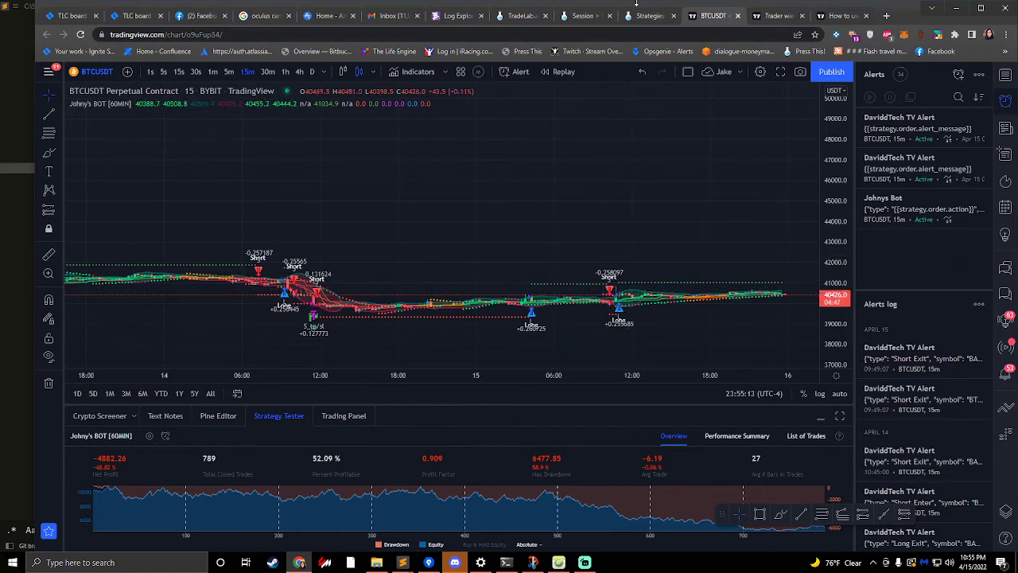
click(645, 15)
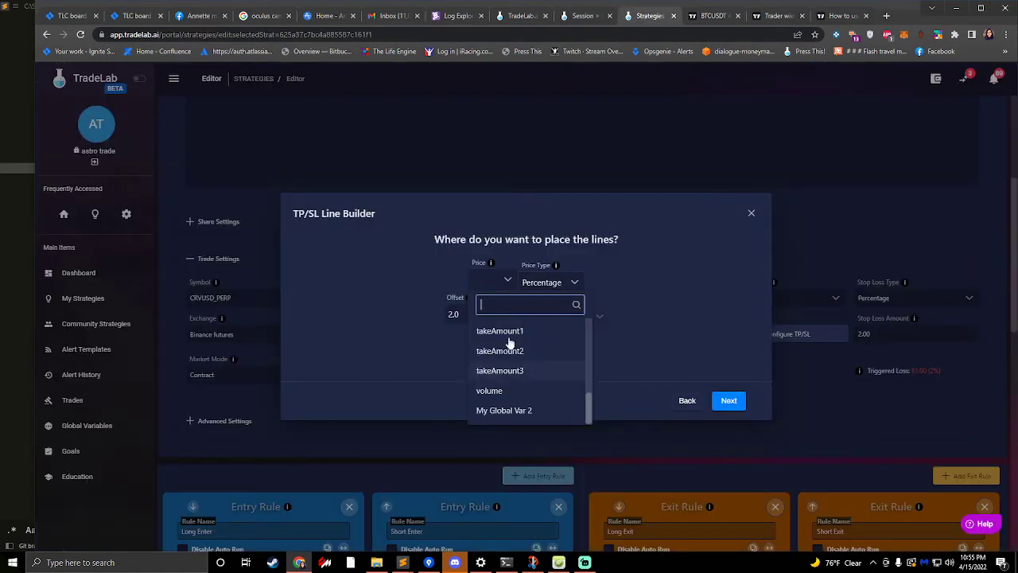
click(711, 15)
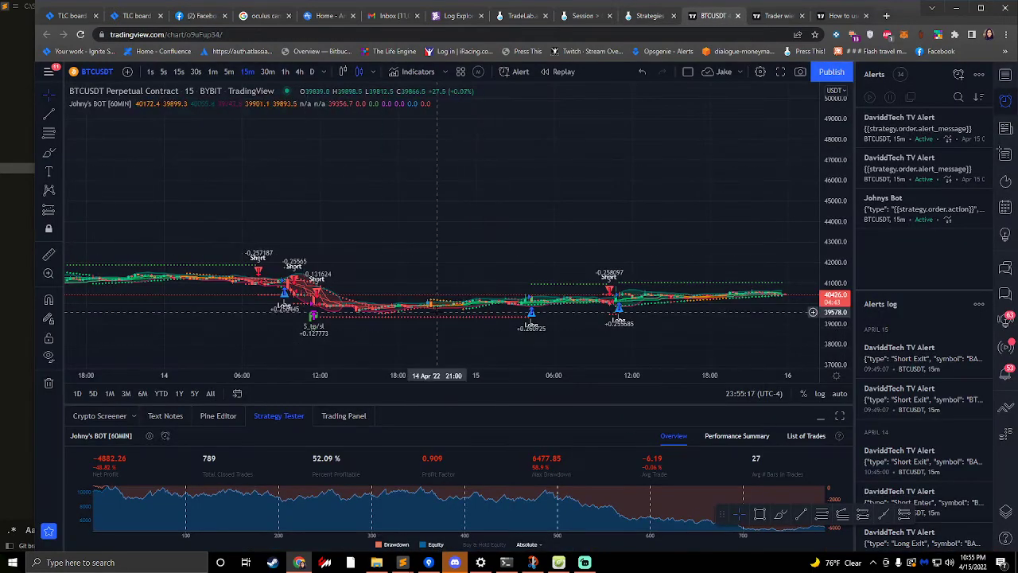
double_click(917, 213)
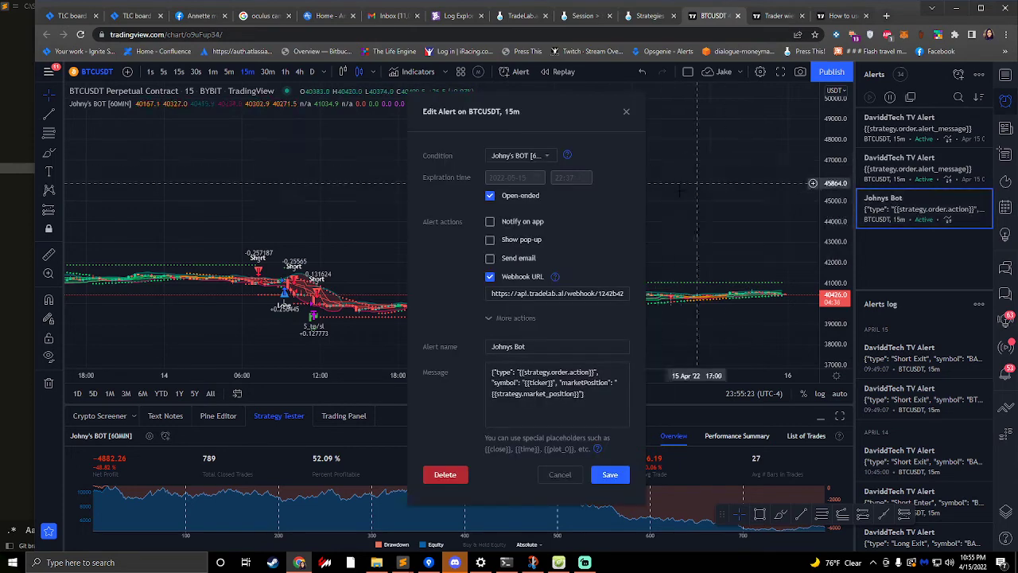
click(1005, 153)
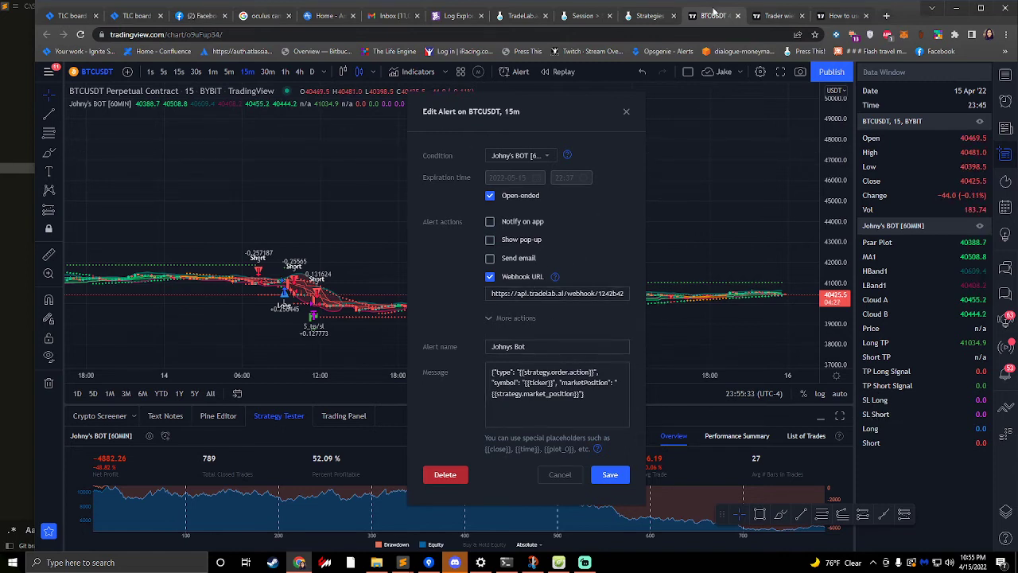
click(648, 15)
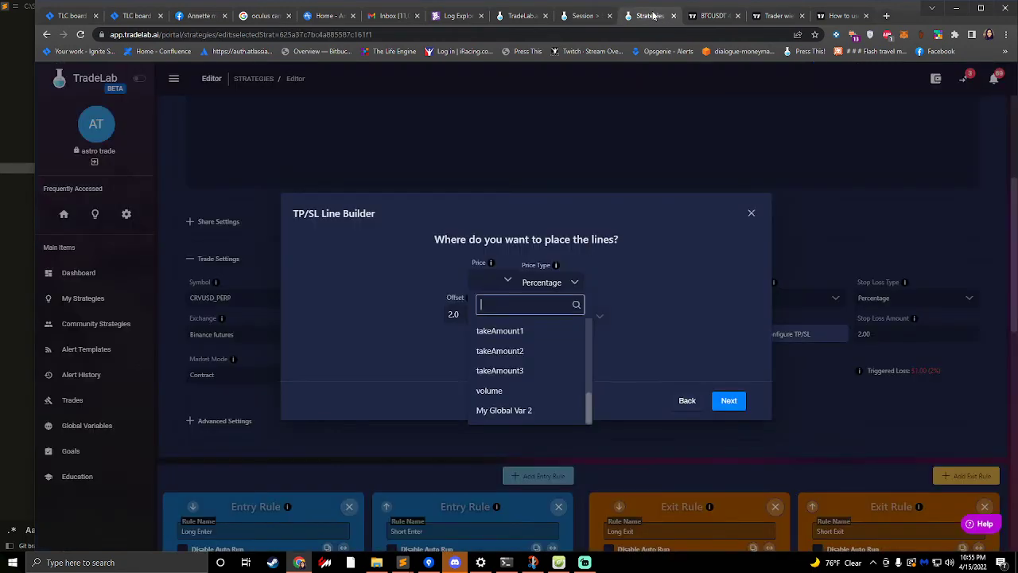
- Turn off Dynamic for the line placement and continue to the choice of action when the lines are hit
click(555, 264)
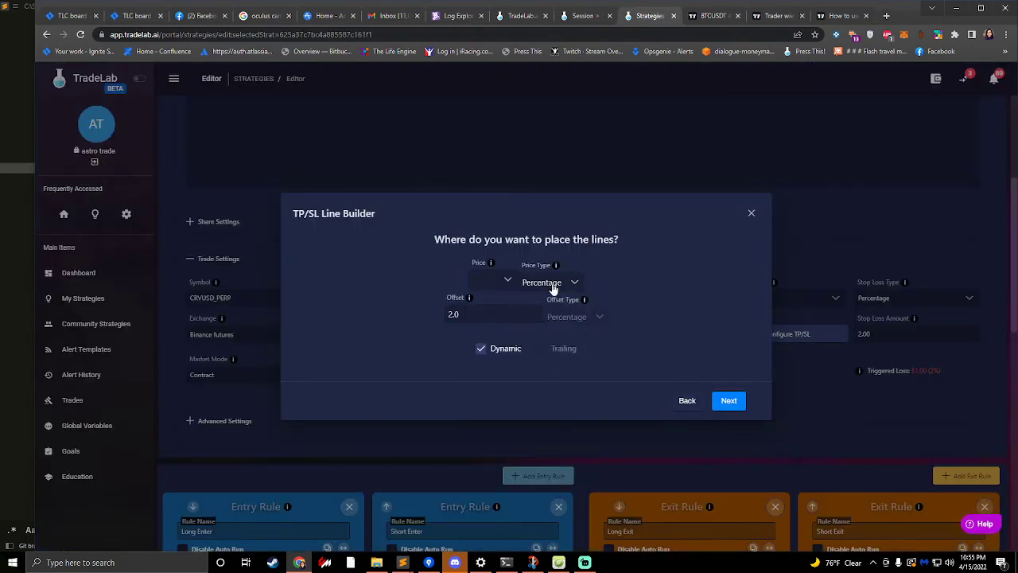
click(481, 348)
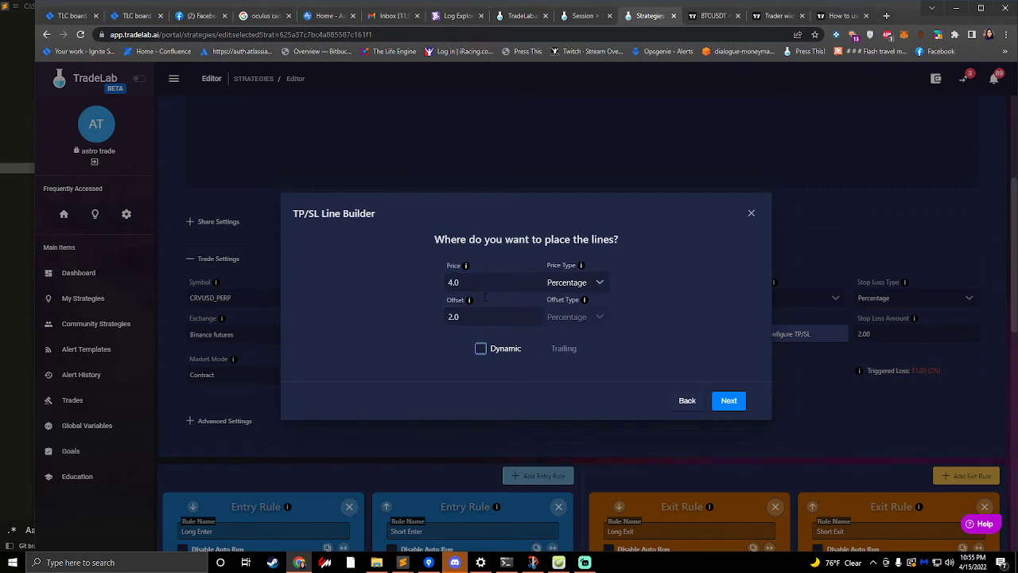
click(731, 403)
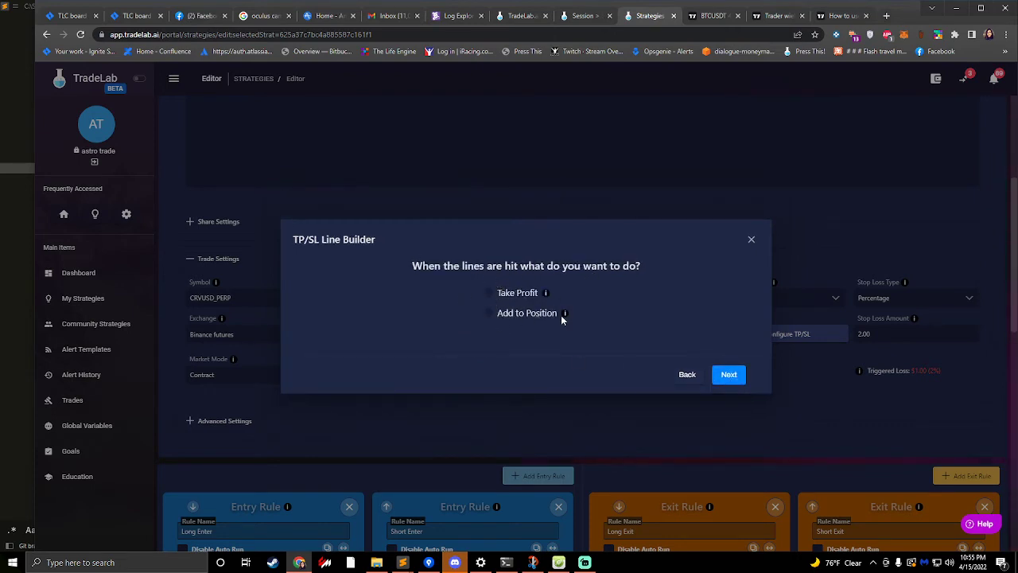
- Choose Take Profit for when the lines are hit, with amounts of 10.0, 30.0 and 100.0 for the three lines
click(488, 293)
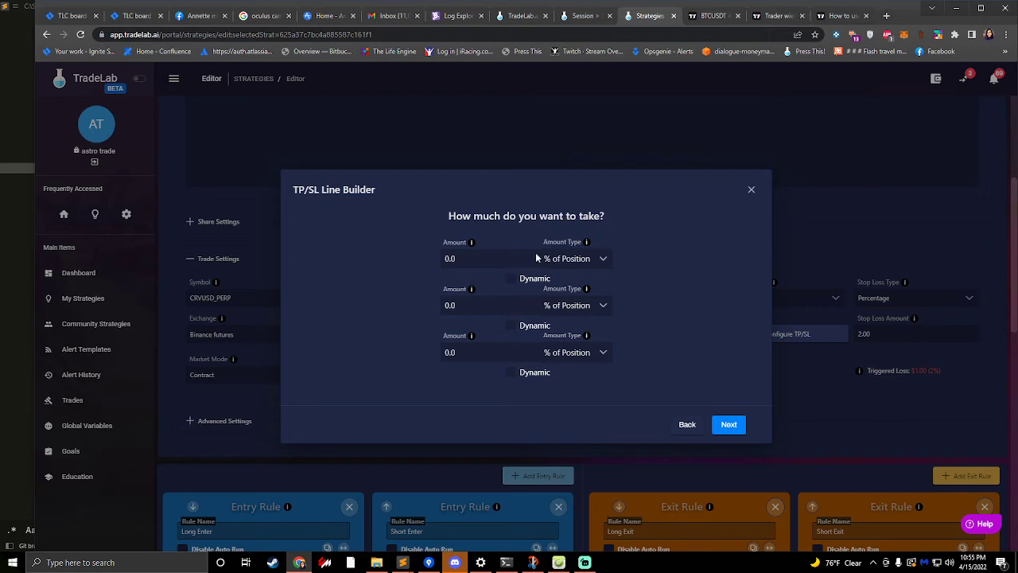
click(449, 258)
text(10)
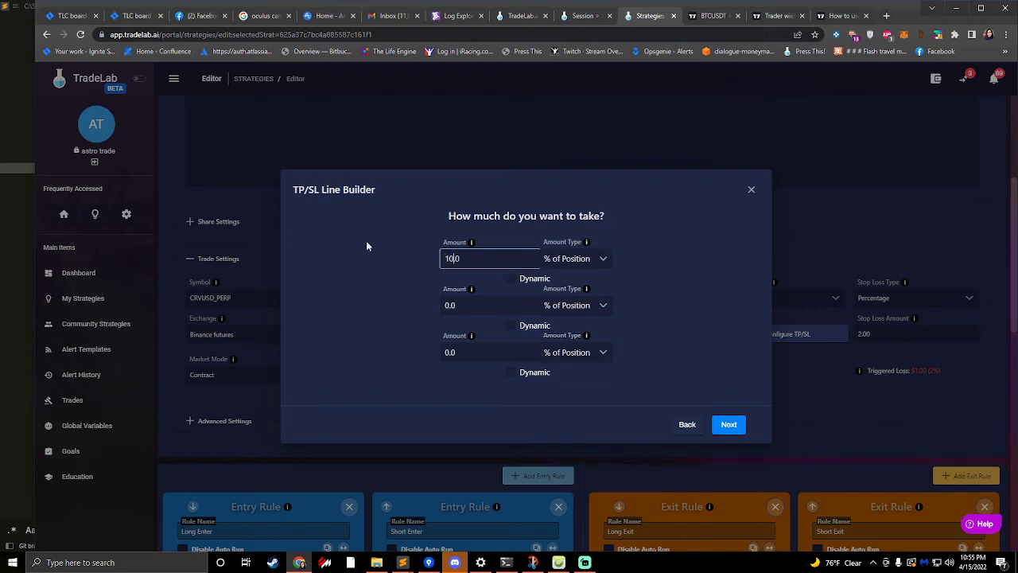
click(450, 305)
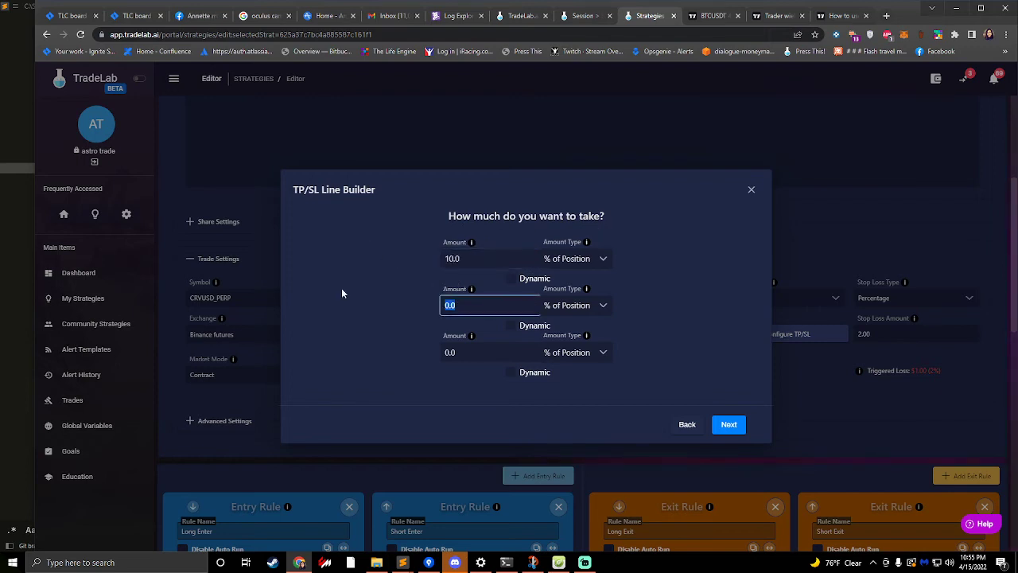
text(30)
click(450, 352)
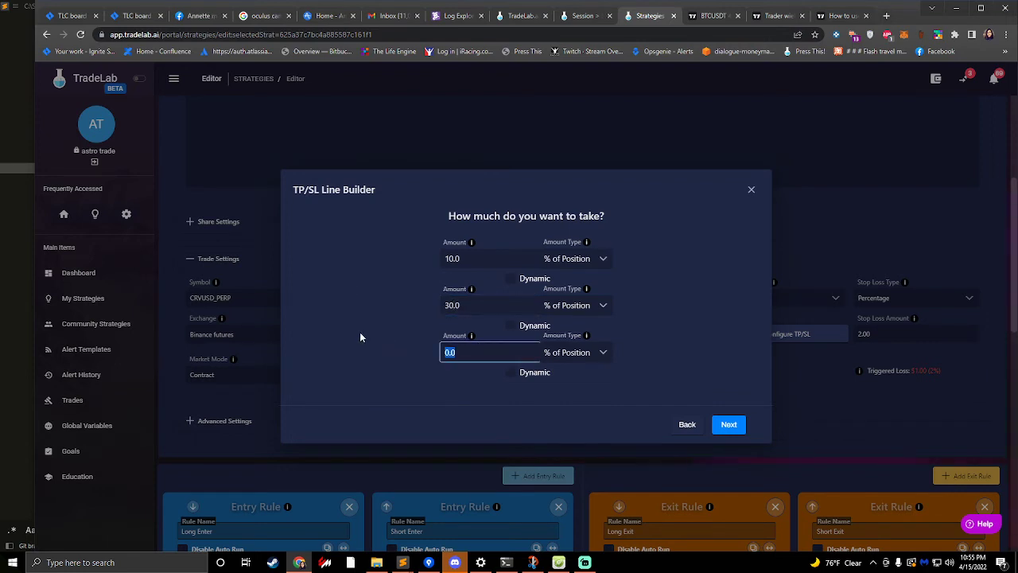
text(100)
- Review the first line's amount types while keeping % of Position, and set the first two lines' amounts to 50.0
click(596, 262)
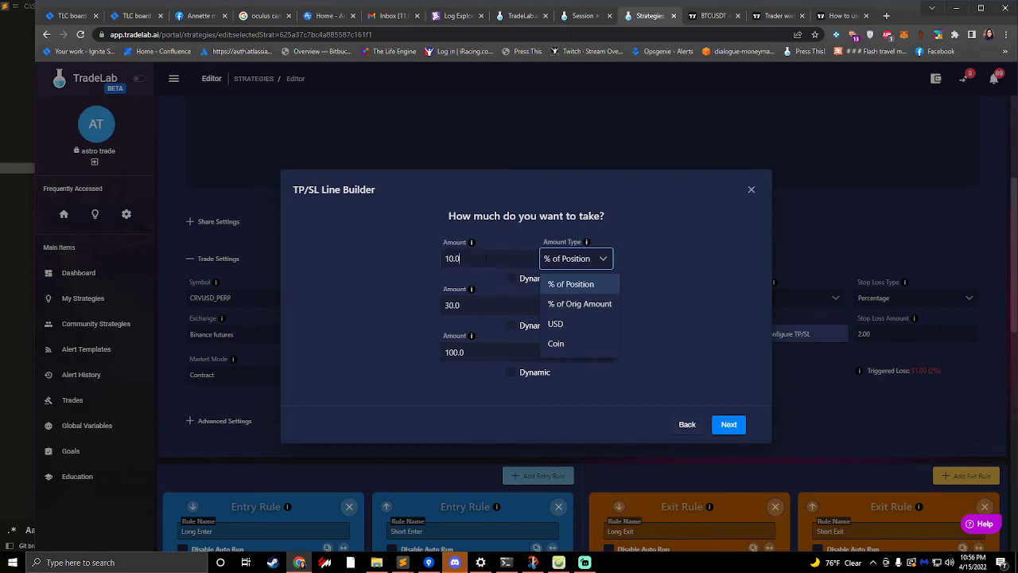
click(491, 258)
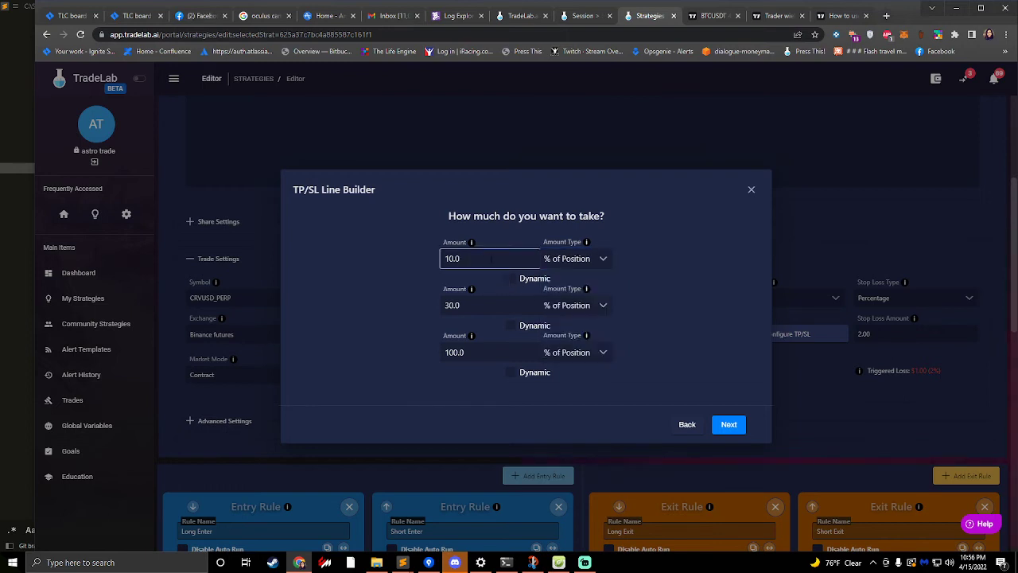
drag(491, 258, 338, 263)
text(50.0)
key(Tab)
text(50.0)
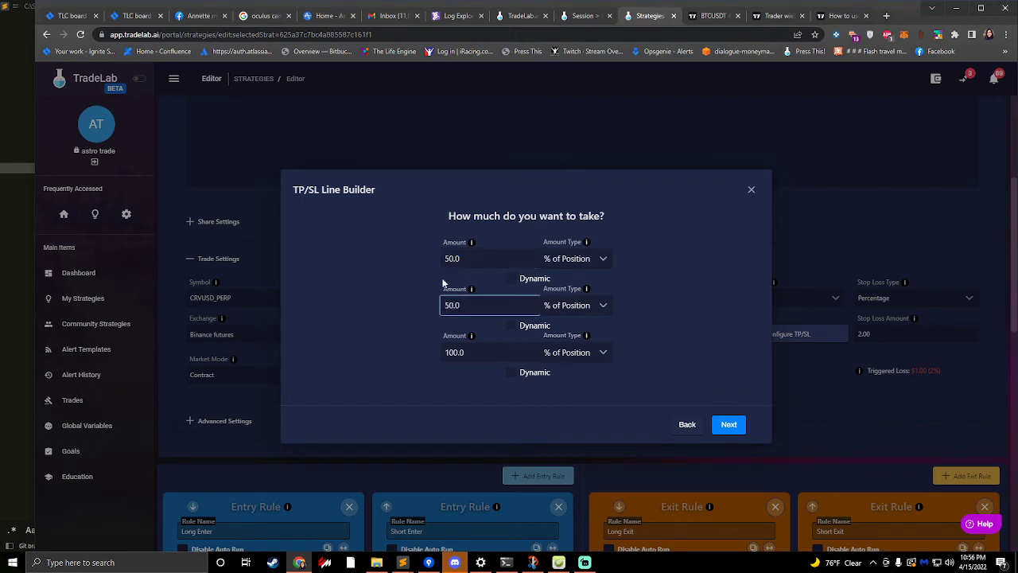
- Examine the amounts of the three take profit lines as successive percentages of the position
click(476, 258)
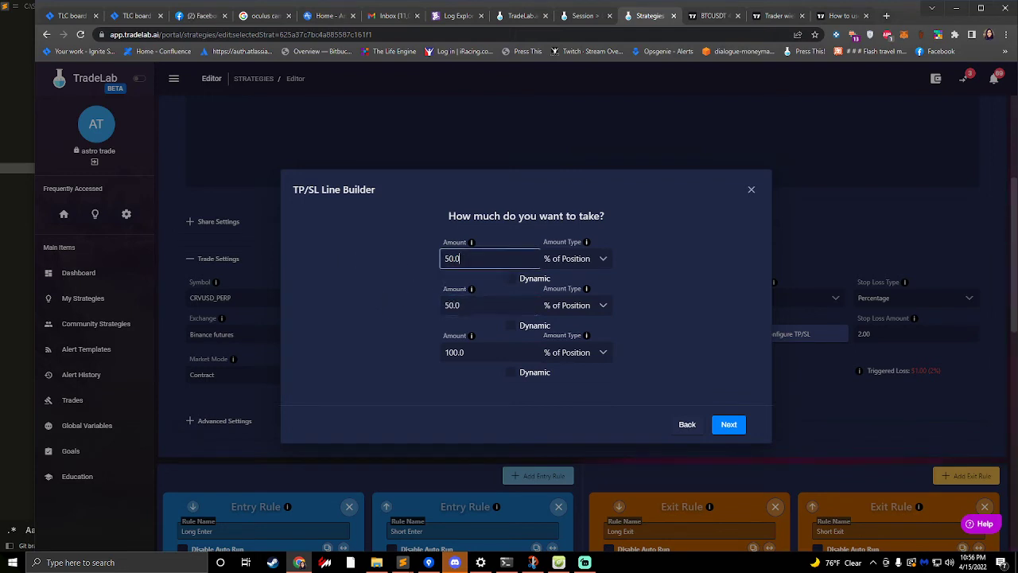
drag(476, 258, 433, 261)
drag(475, 305, 380, 311)
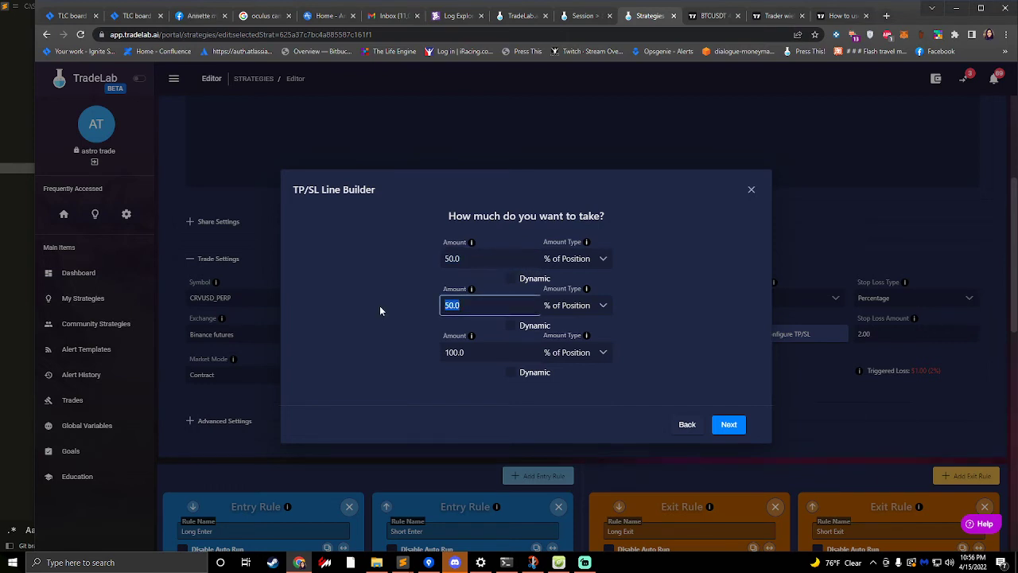
drag(478, 352, 370, 350)
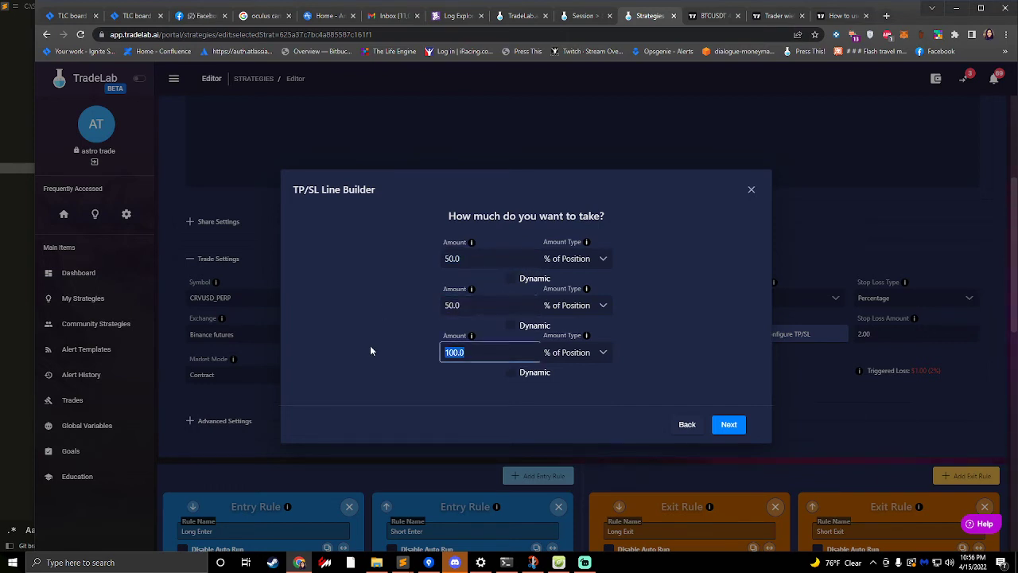
click(482, 261)
drag(479, 260, 409, 258)
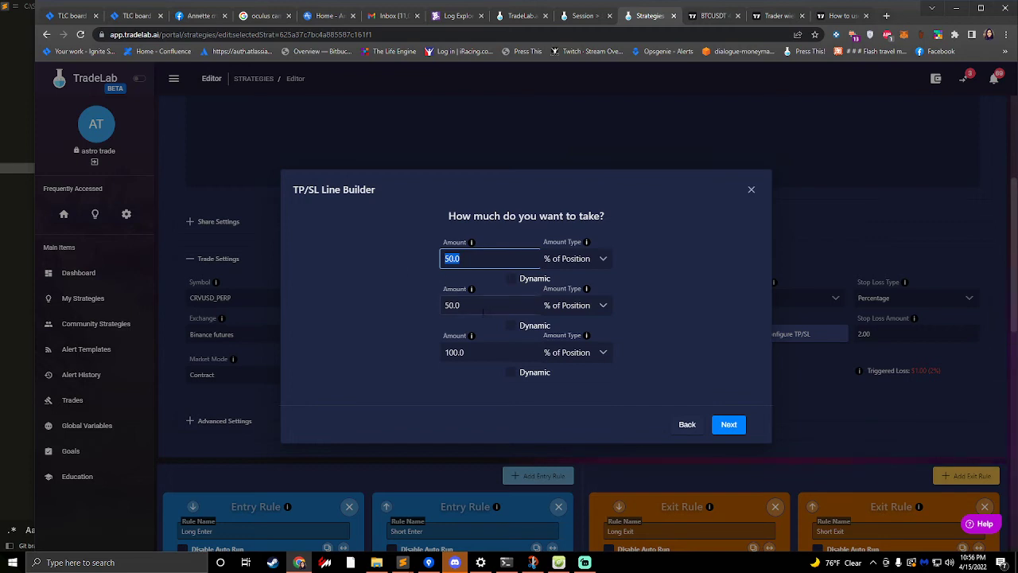
drag(477, 306, 419, 308)
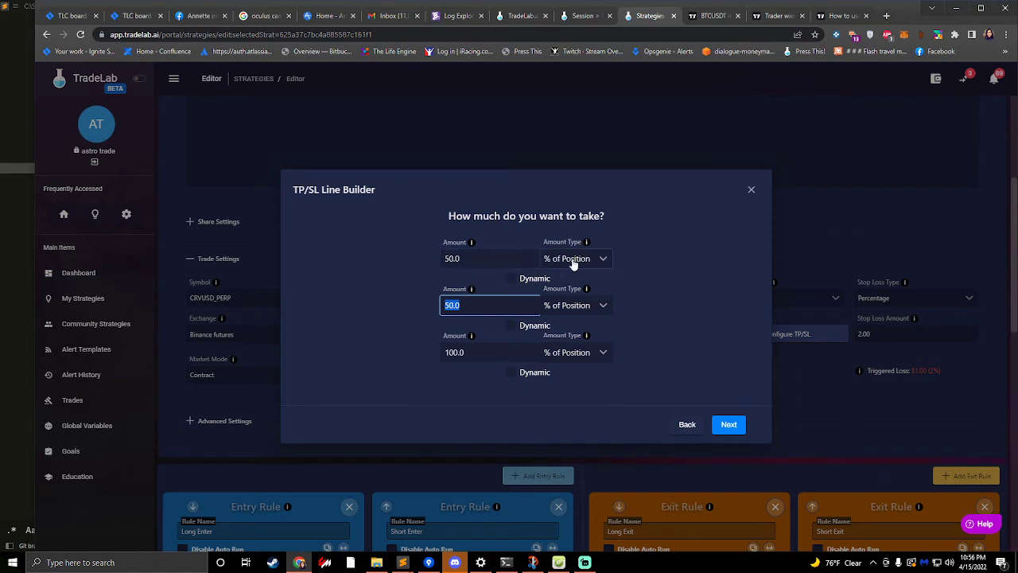
- Change the amount type of the first and second take profit lines to % of Orig Amount
click(573, 260)
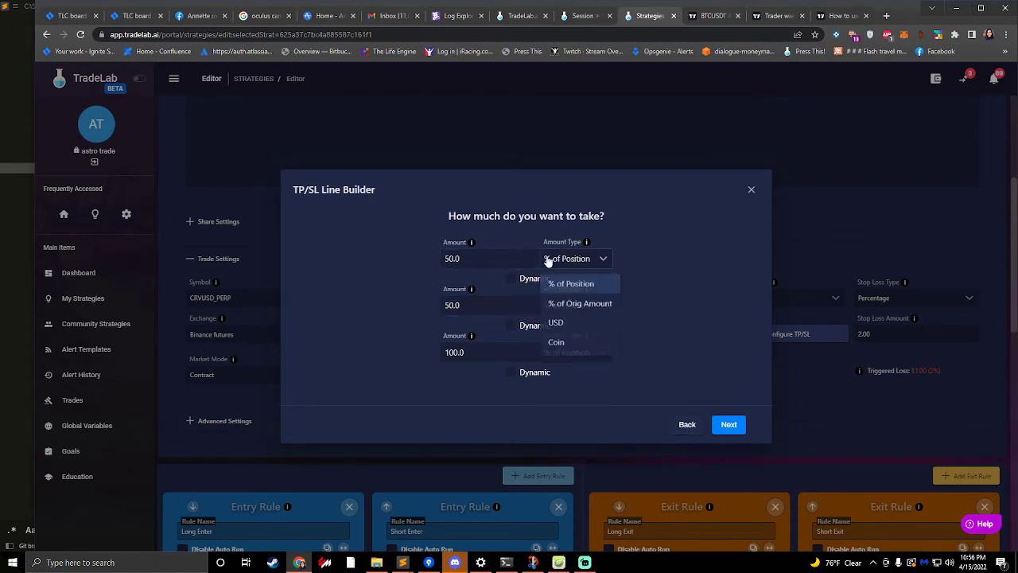
click(571, 306)
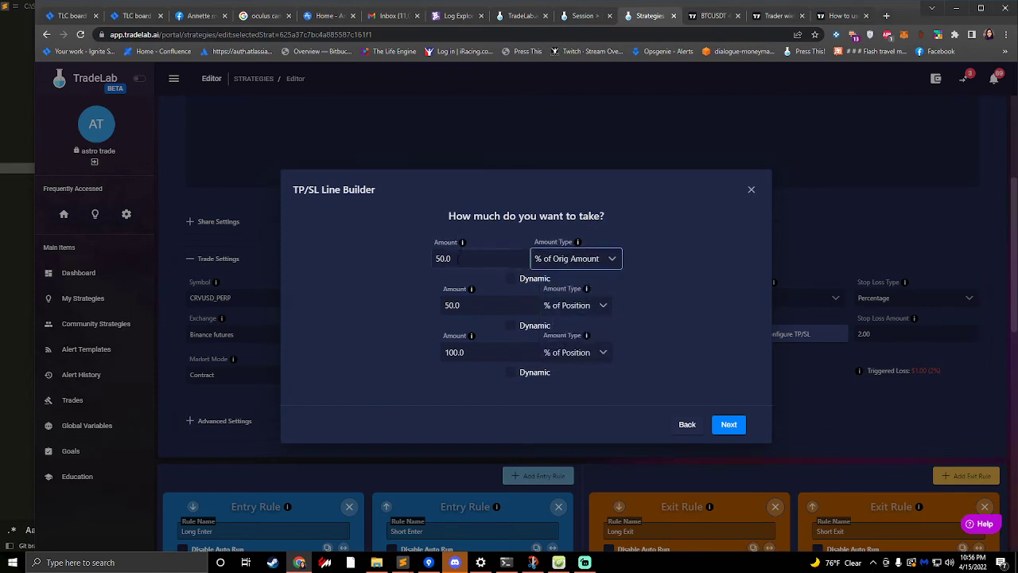
drag(476, 352, 402, 353)
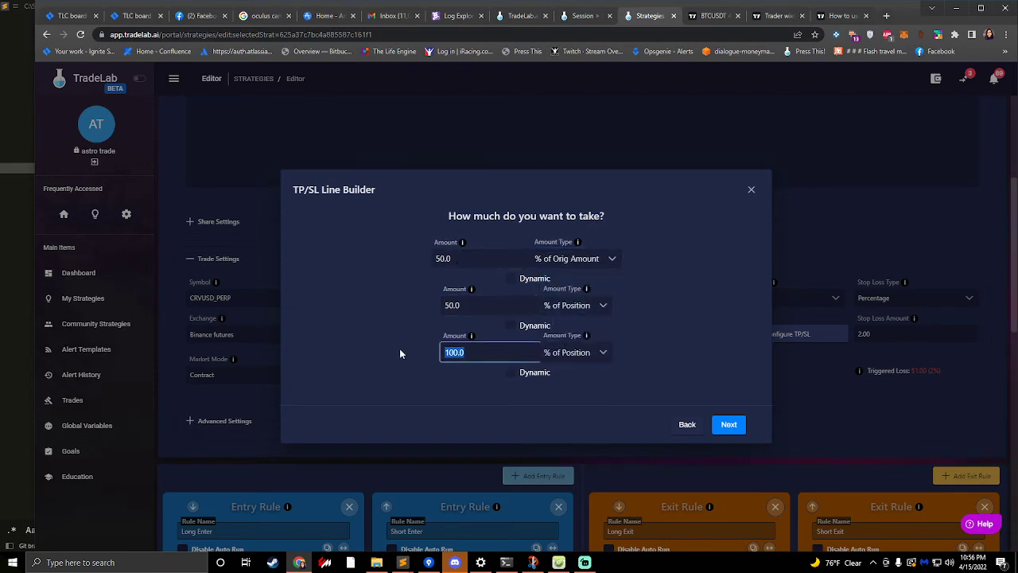
click(572, 306)
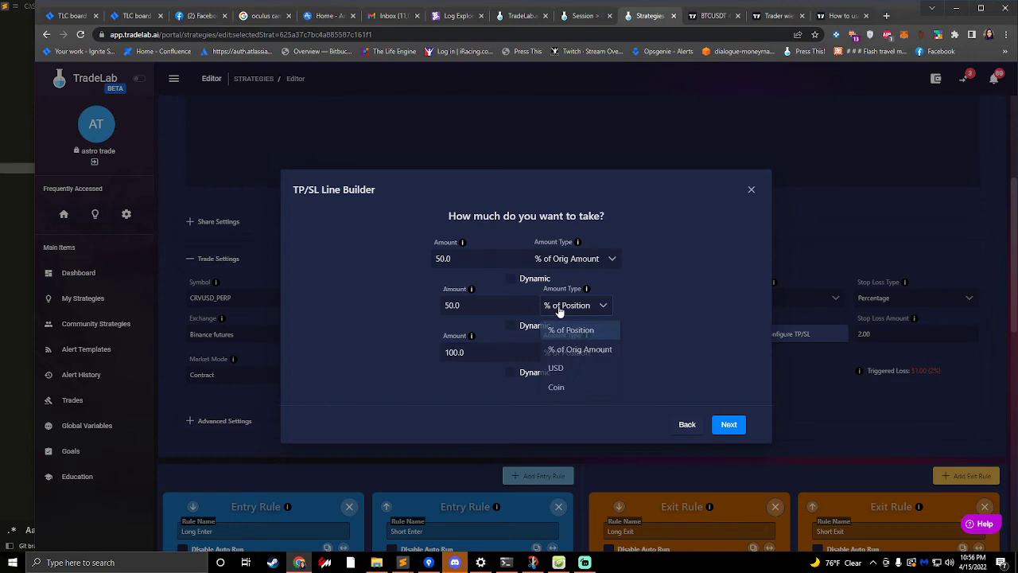
click(595, 352)
- Set the first take profit line's amount to 10.0 and the second line's amount to 30.0
drag(472, 266, 375, 258)
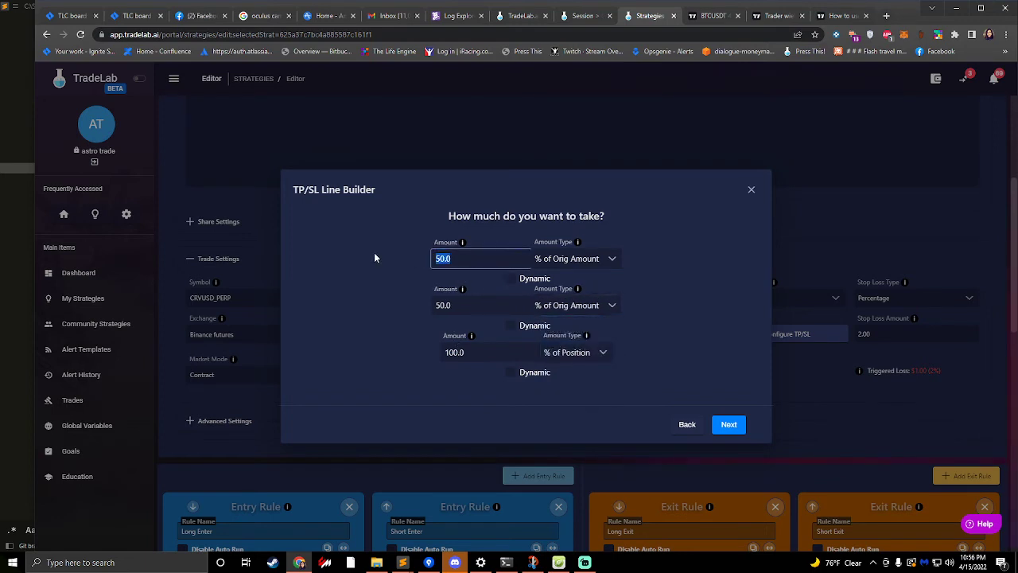
text(10)
drag(469, 306, 330, 300)
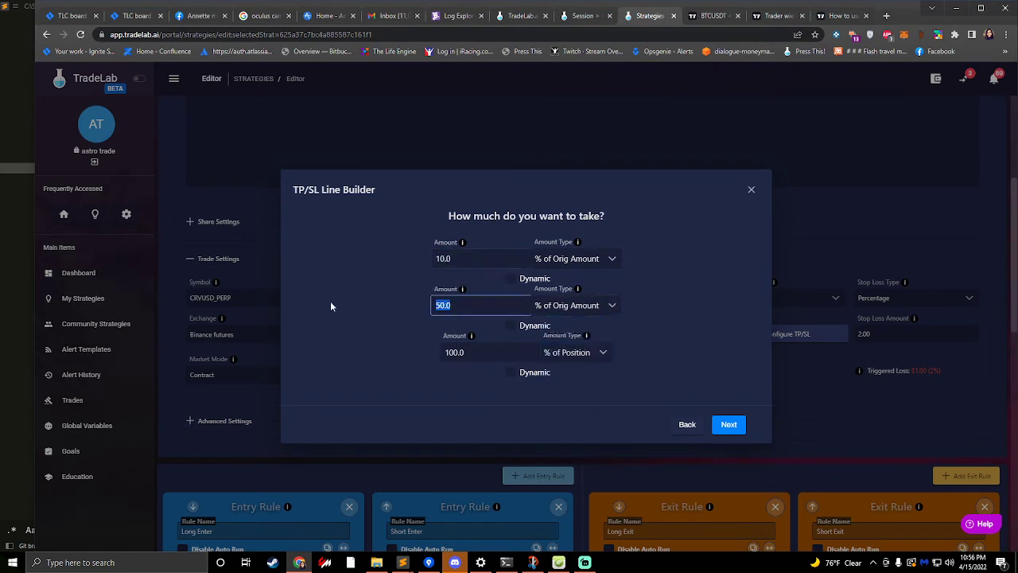
text(30)
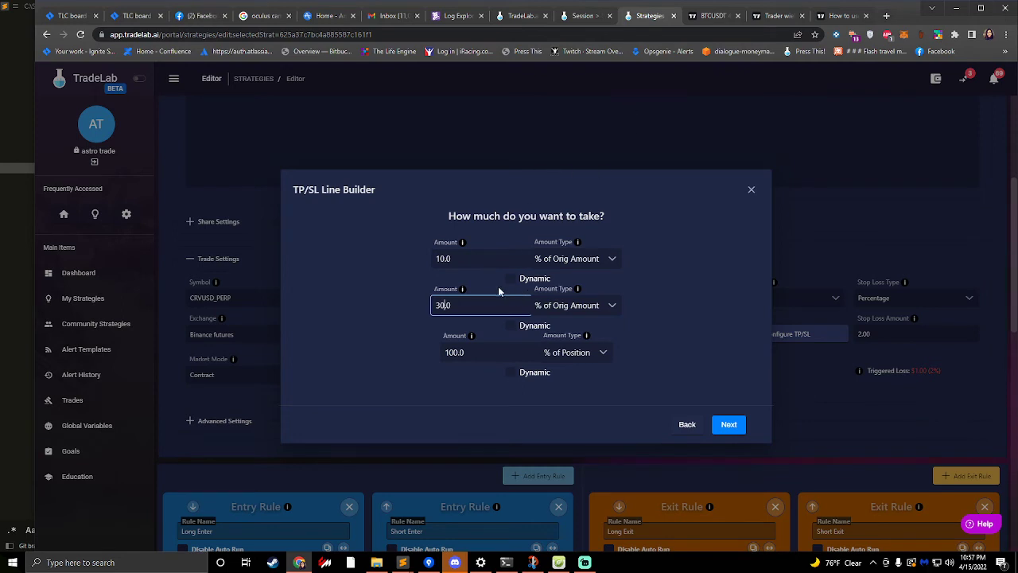
click(454, 262)
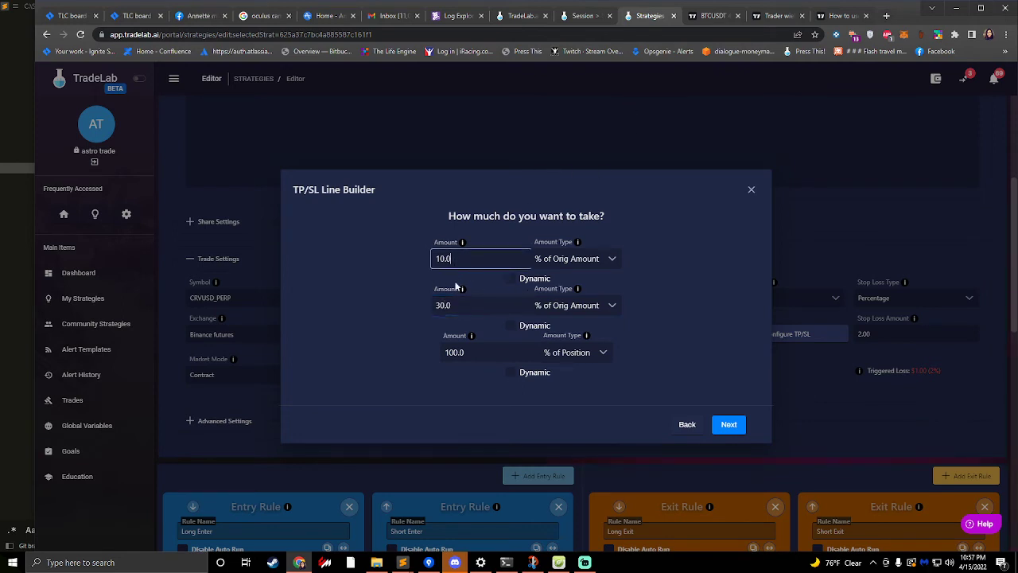
drag(477, 307, 404, 308)
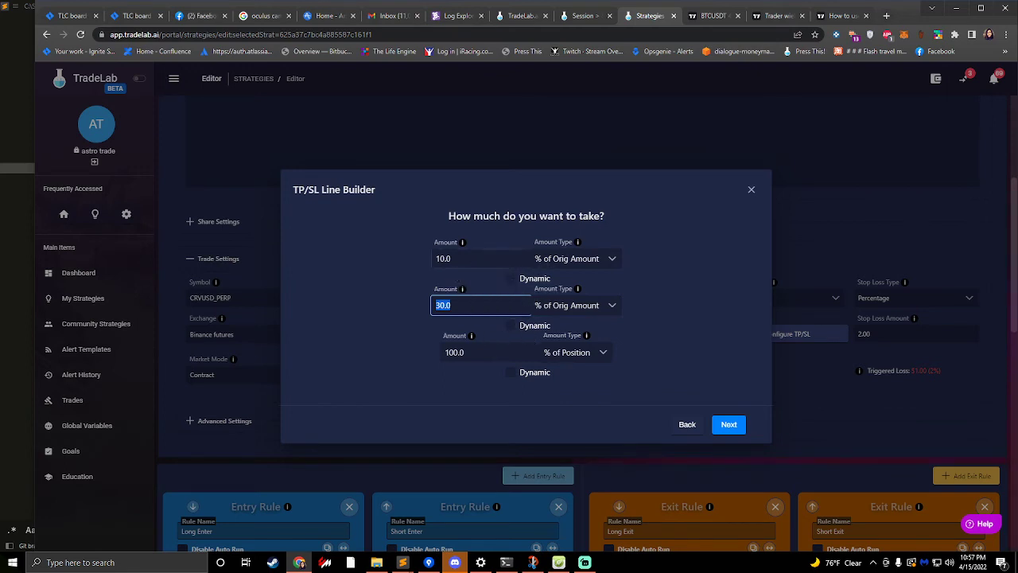
- Set the third take profit line's amount type to % of Orig Amount and its amount to 60.0
click(575, 358)
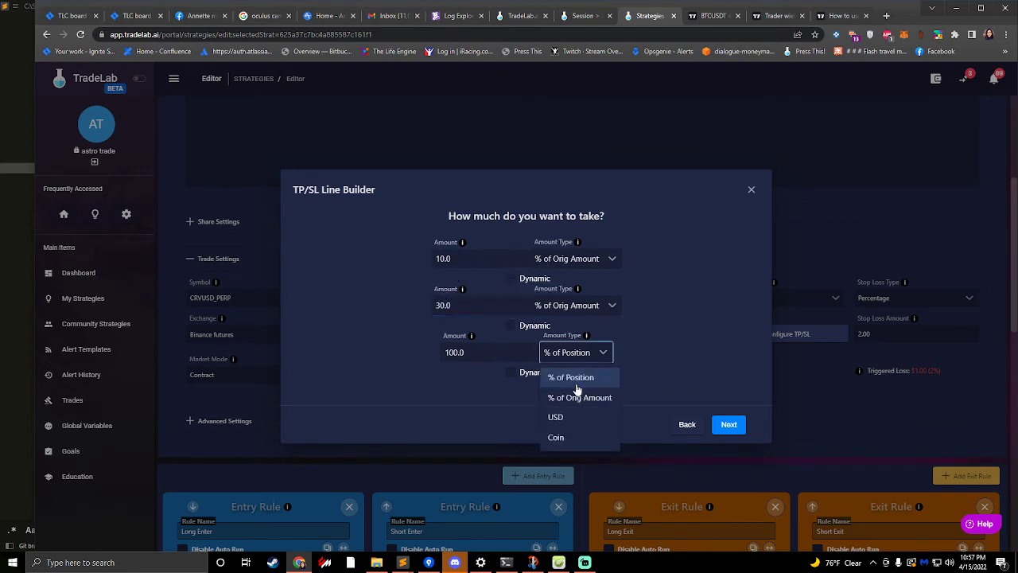
click(574, 394)
double_click(484, 351)
text(60)
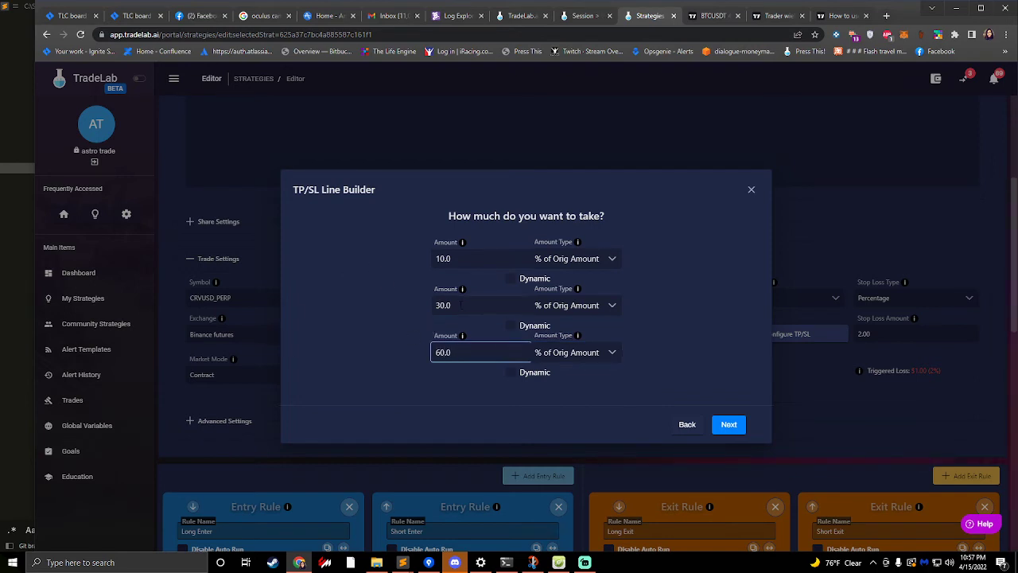
double_click(430, 304)
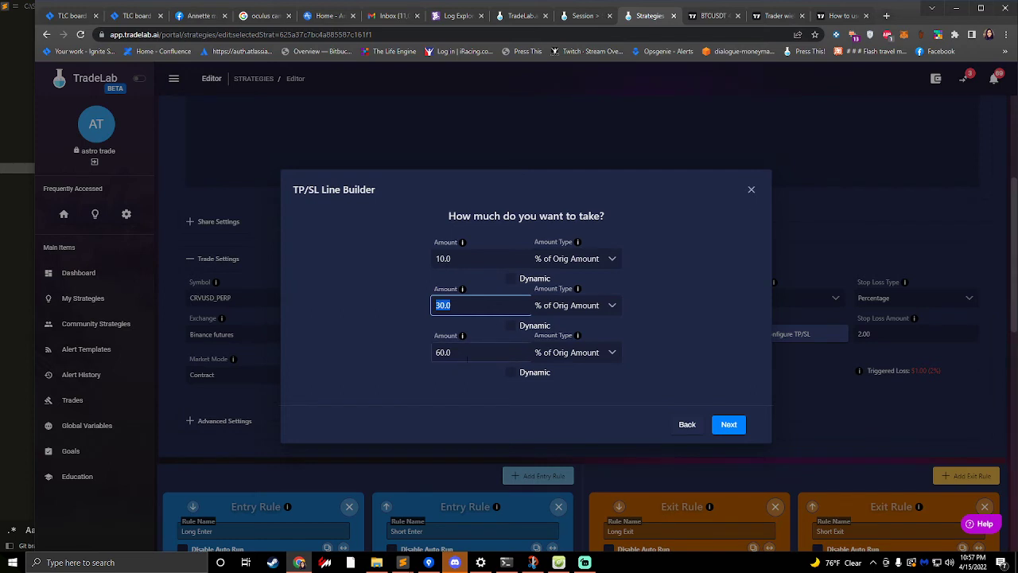
- Set the third take profit line to % of Position with an amount of 100.0
click(555, 358)
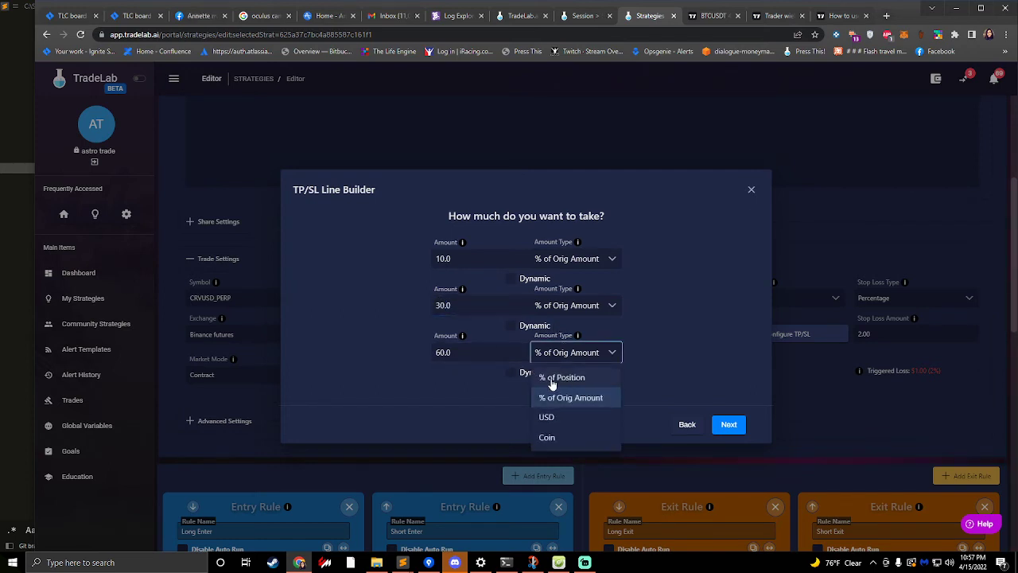
click(573, 382)
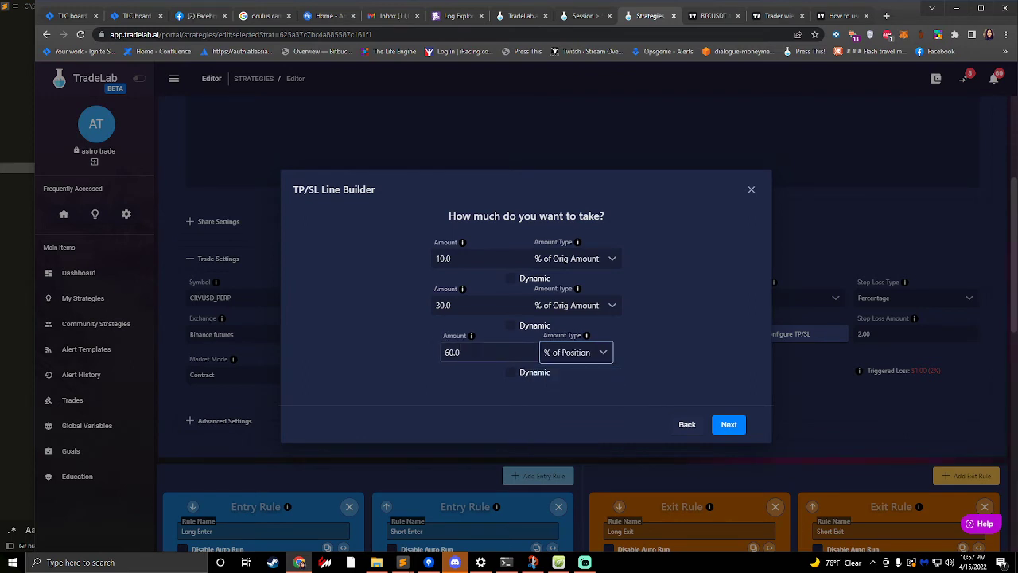
drag(477, 353, 390, 343)
text(100.0)
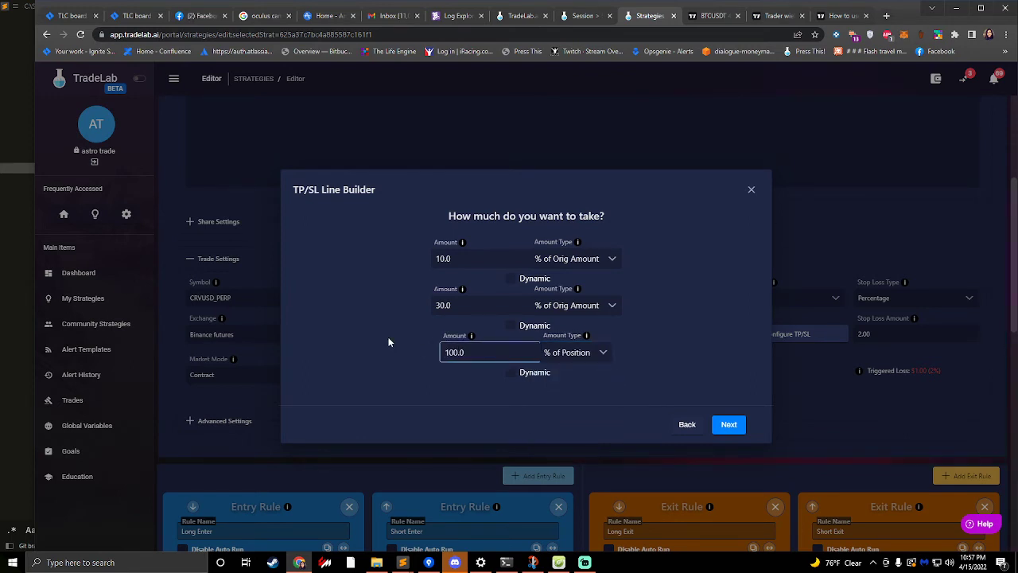
click(599, 355)
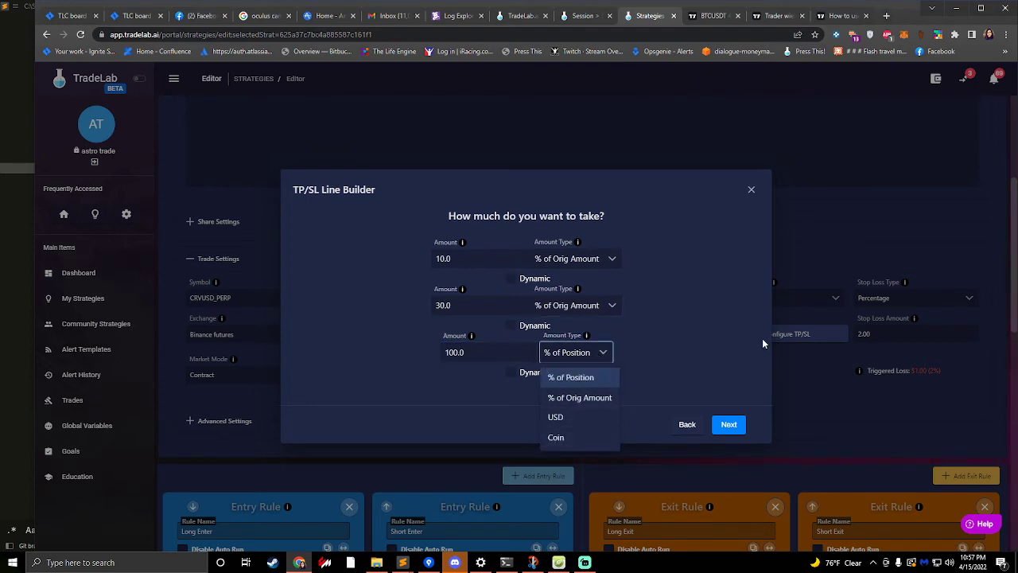
click(700, 346)
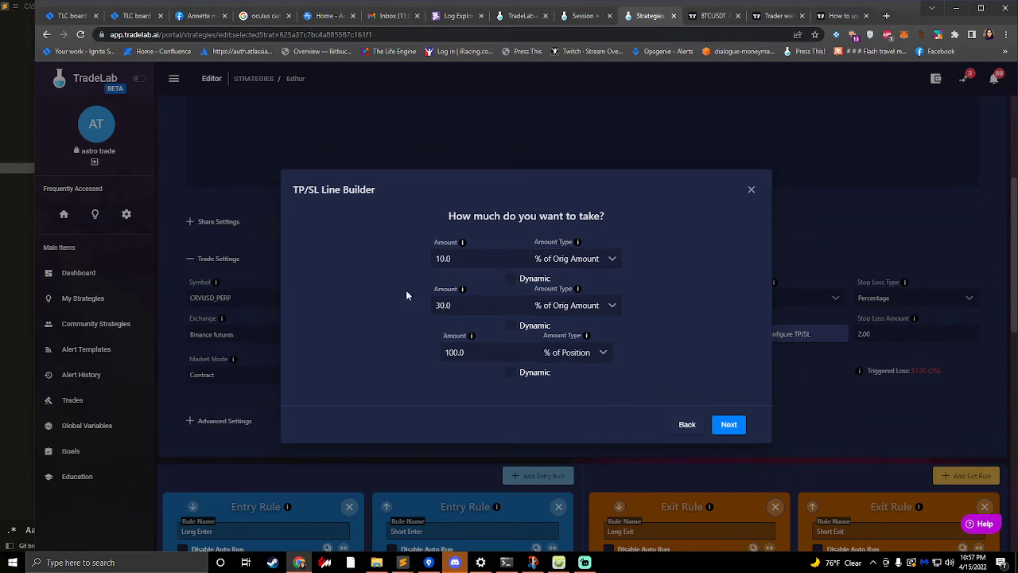
- Choose Limit as the order type and finish building the take profit lines, keeping the name Take Line
click(729, 428)
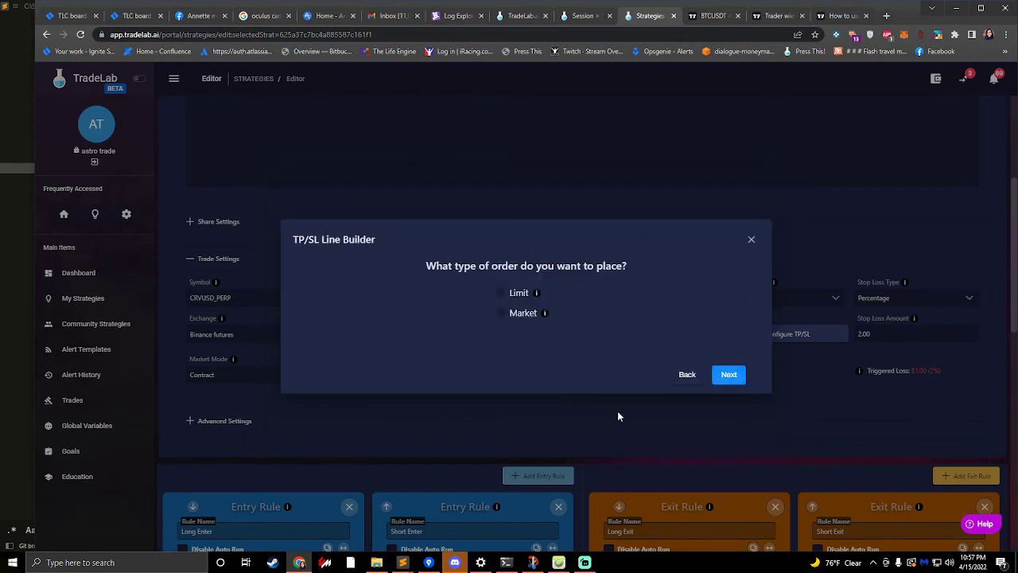
click(502, 300)
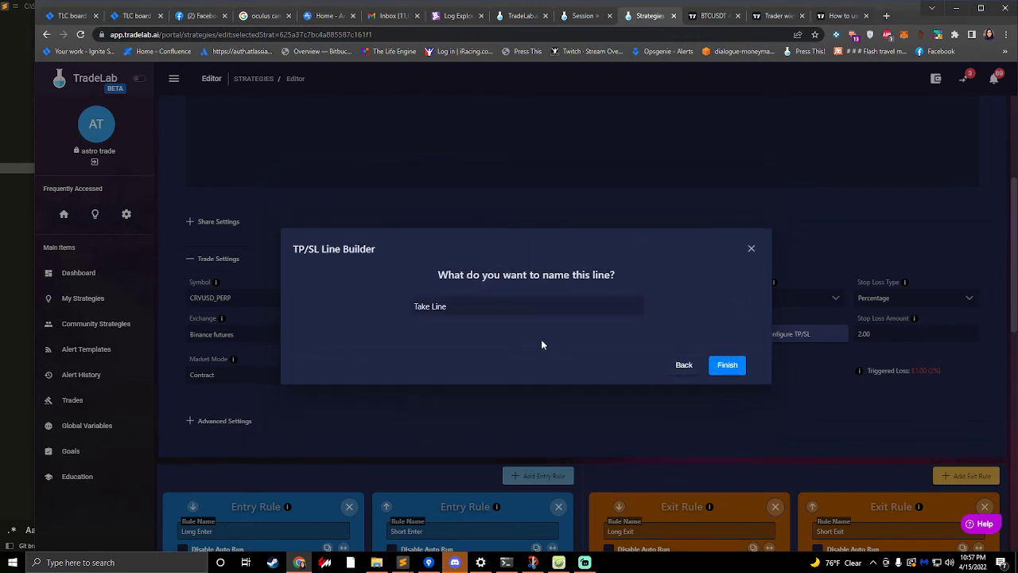
click(682, 374)
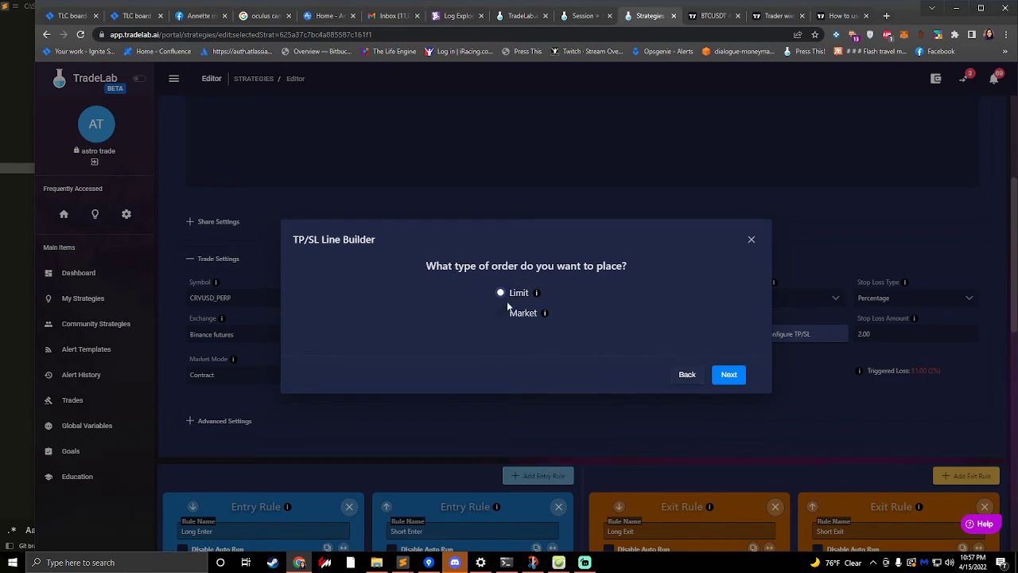
click(720, 372)
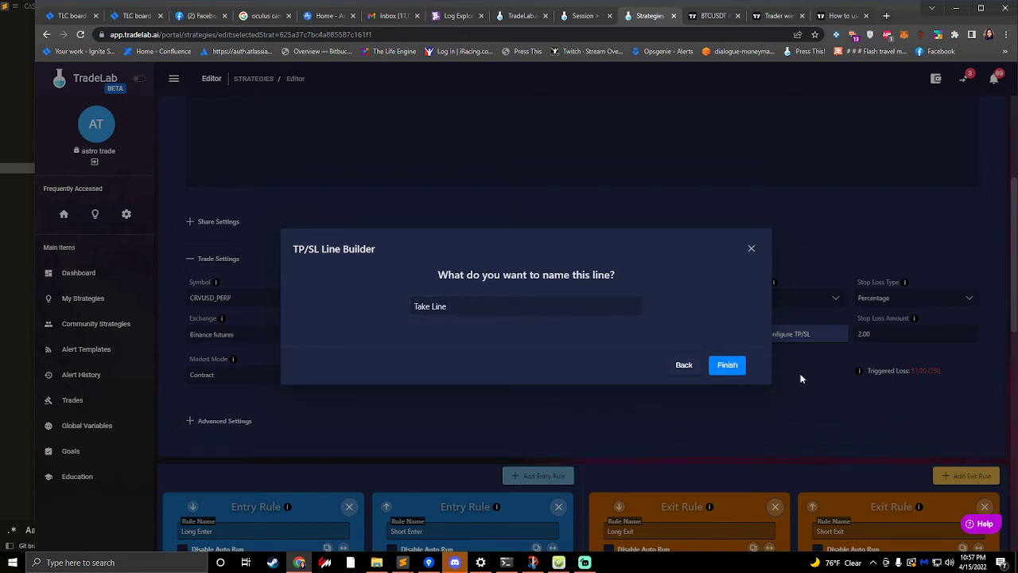
click(727, 366)
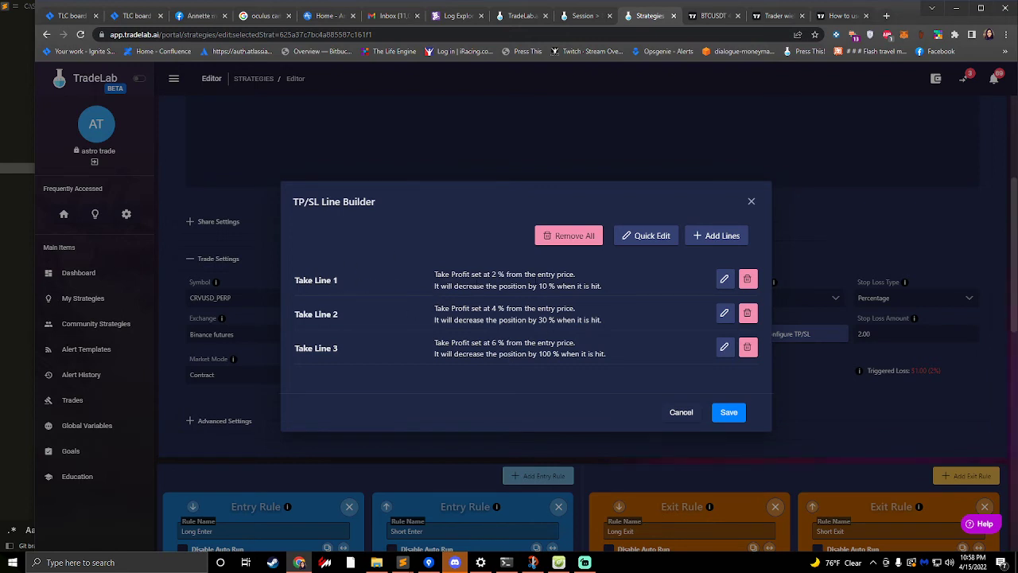
drag(435, 280, 581, 280)
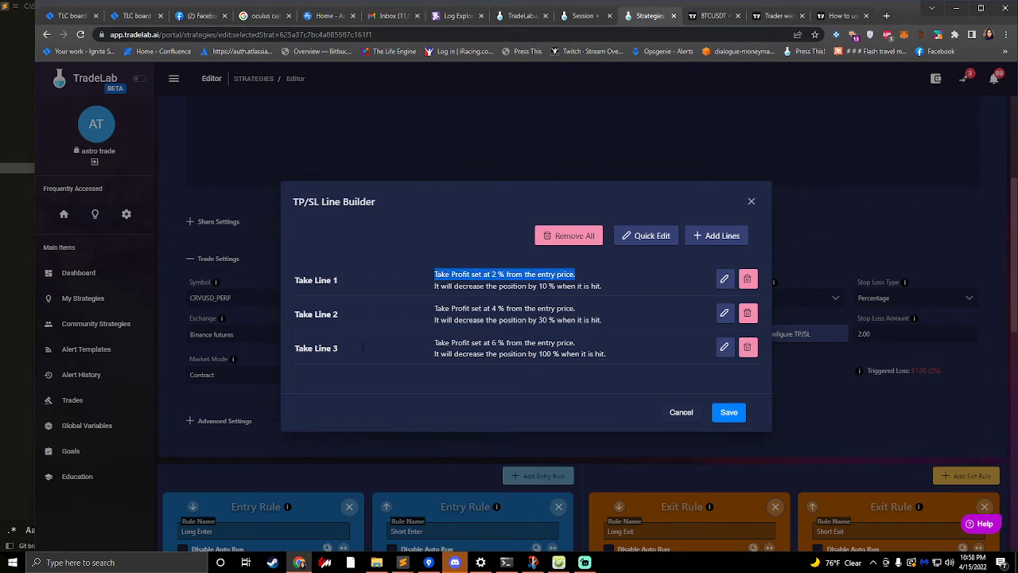
- Review the descriptions of the three take profit lines and save them in the TP/SL Line Builder
click(506, 335)
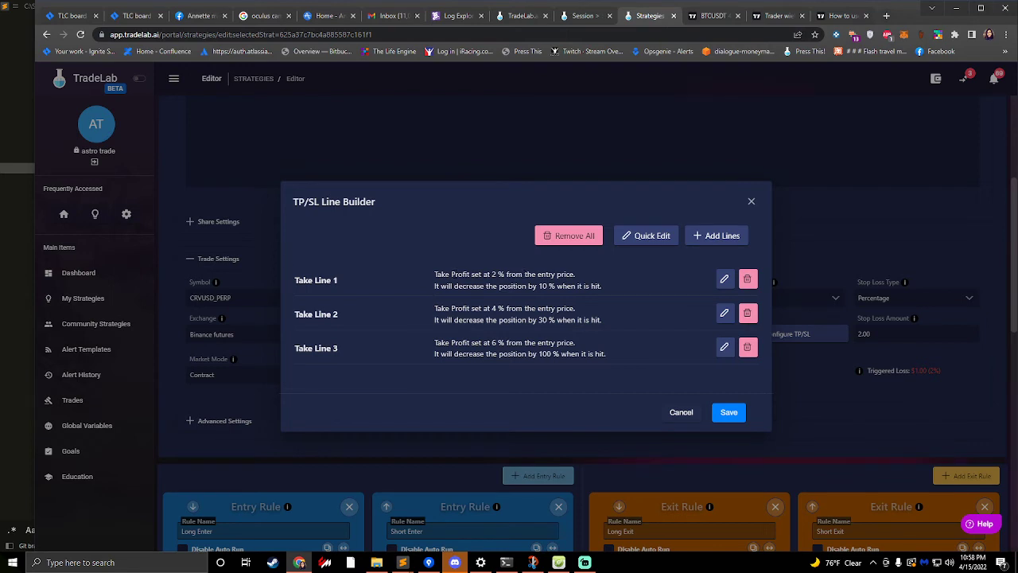
drag(452, 273, 505, 274)
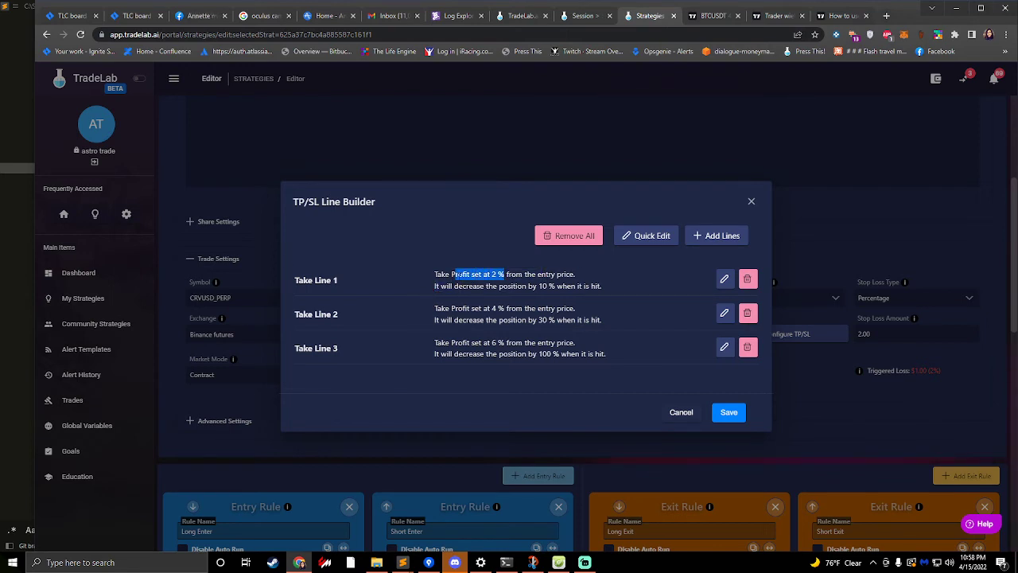
drag(450, 274, 531, 274)
click(722, 418)
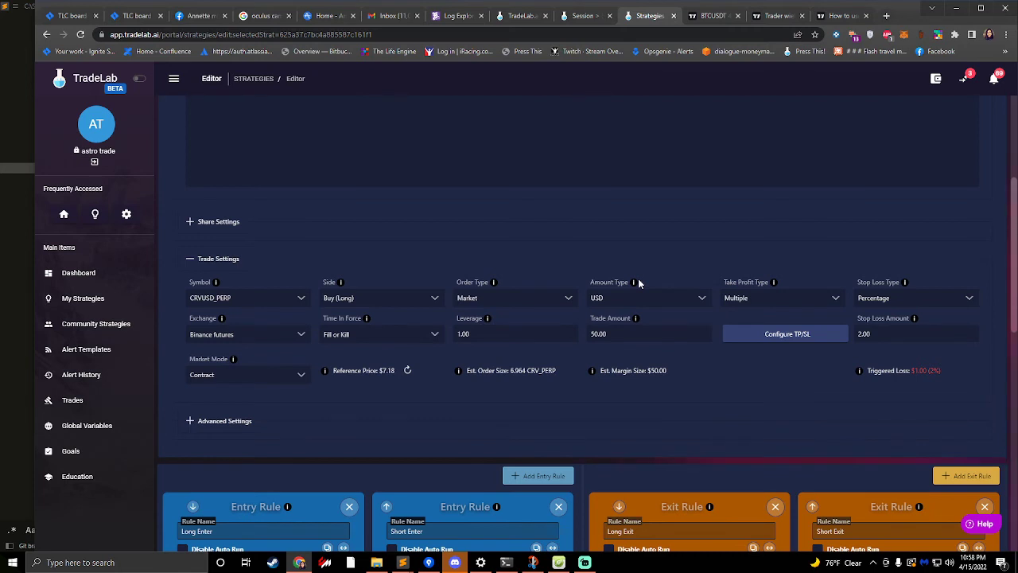
- Reopen the TP/SL configuration, check the entry-price distance of each take line, and cancel out
click(762, 334)
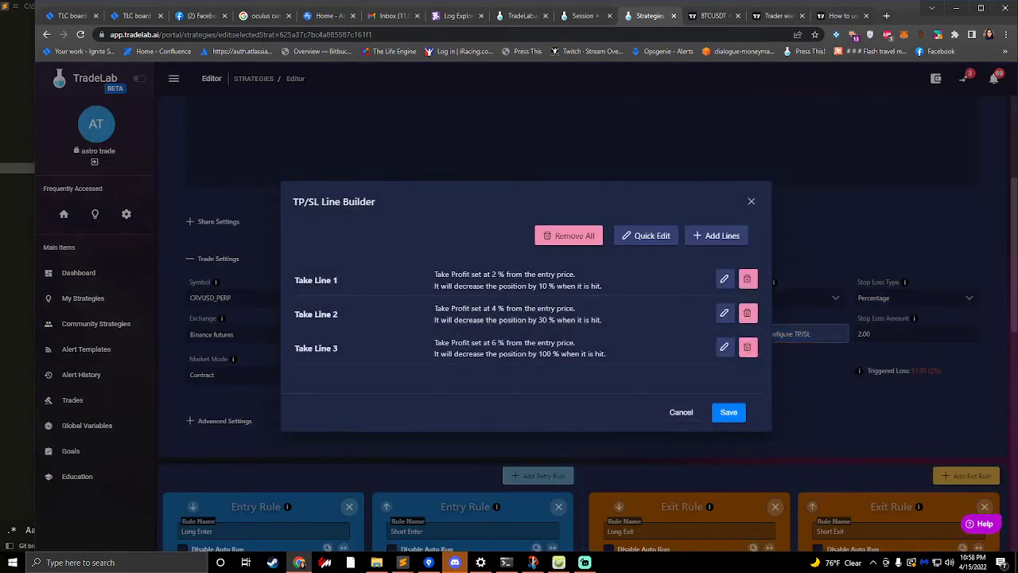
drag(479, 274, 512, 274)
drag(483, 308, 542, 308)
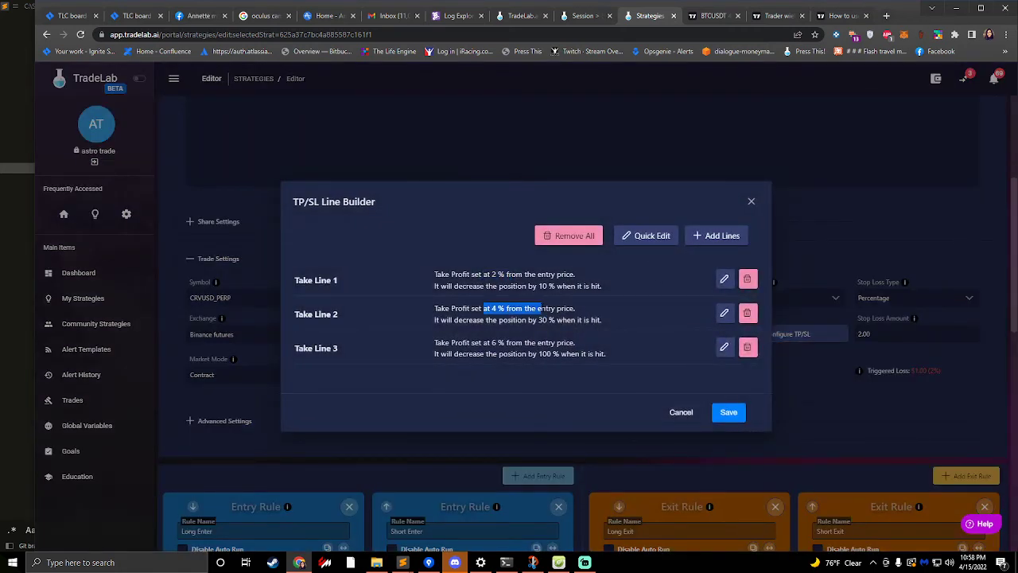
drag(483, 343, 548, 343)
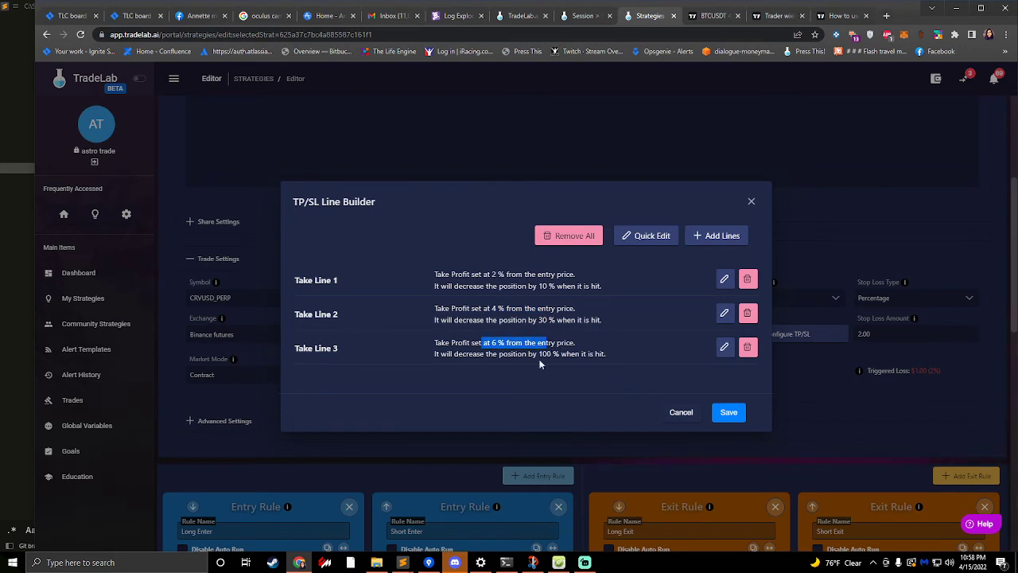
drag(540, 337, 548, 340)
click(676, 412)
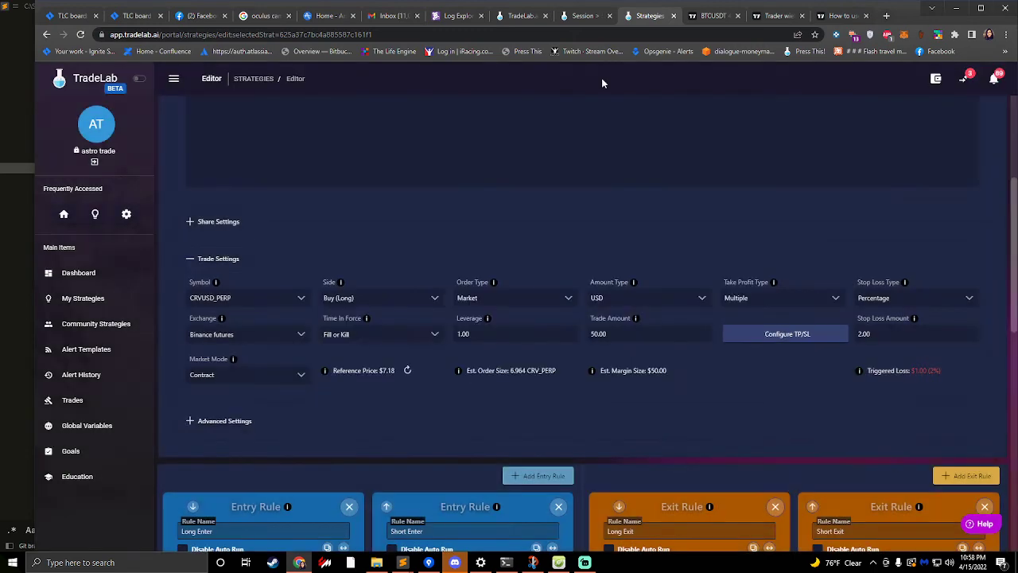
- Switch to TradingView, close the Johnys Bot alert editor, and examine the strategy's plots in the Data Window
click(713, 15)
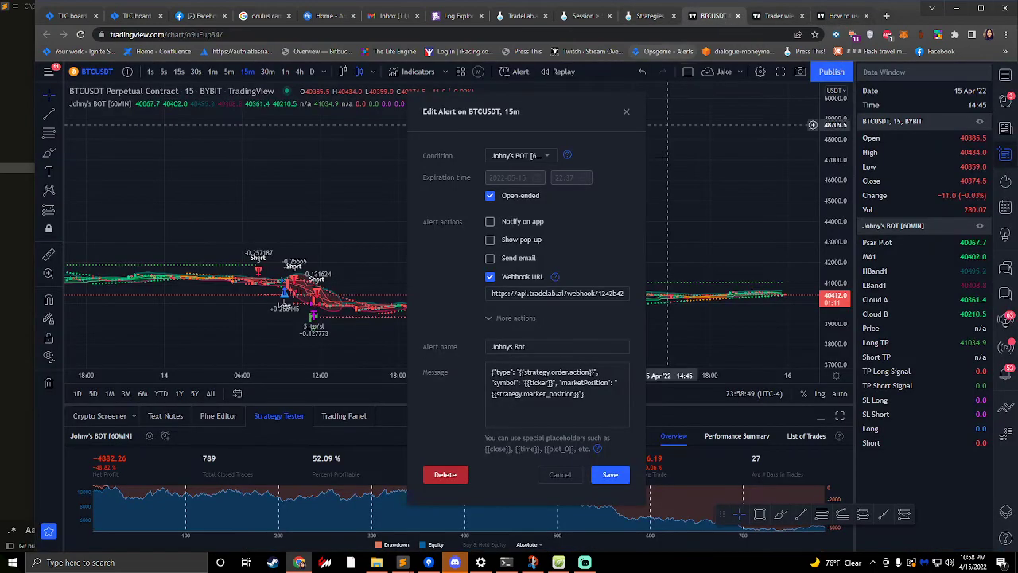
click(625, 111)
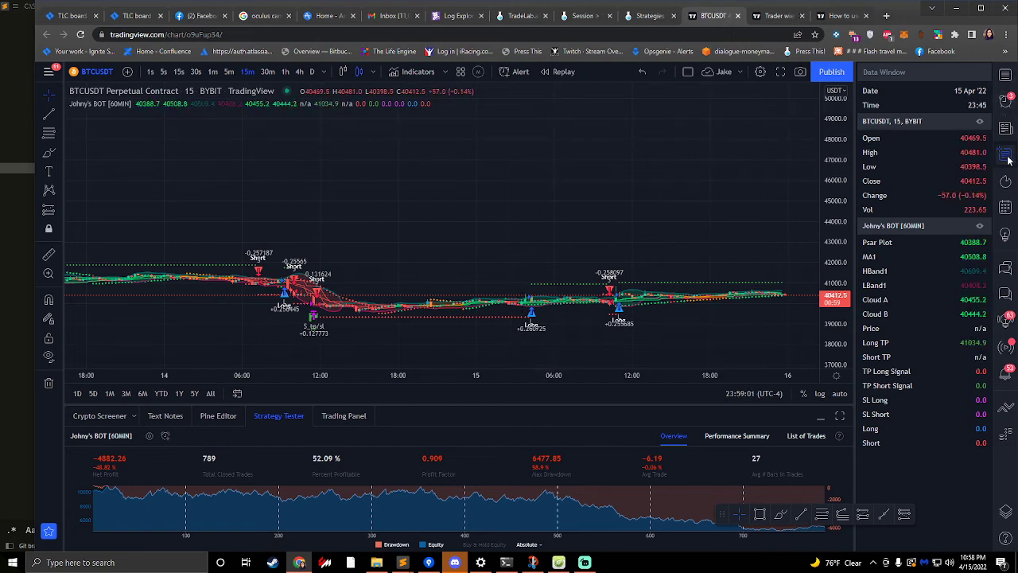
click(1006, 101)
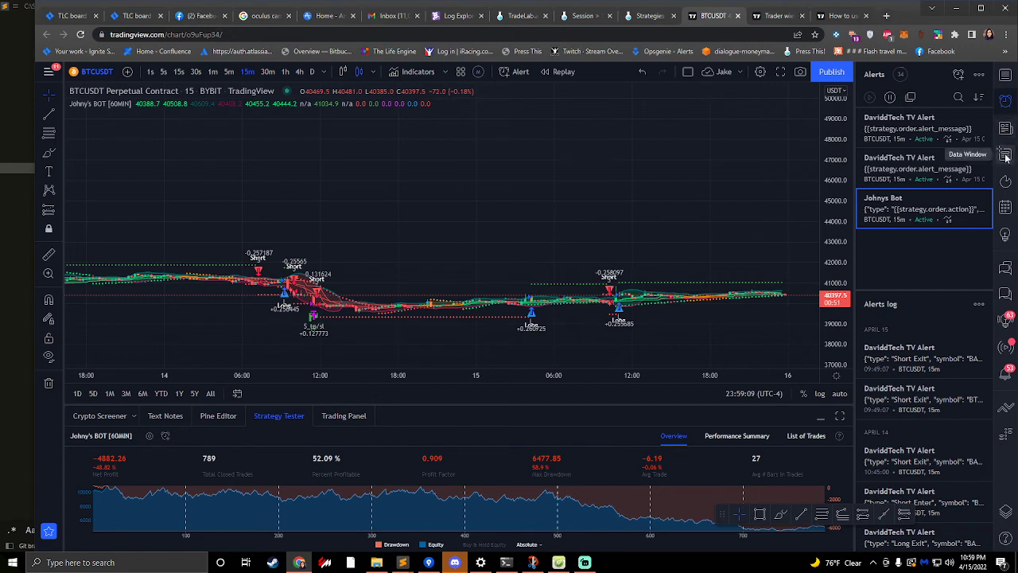
click(1004, 155)
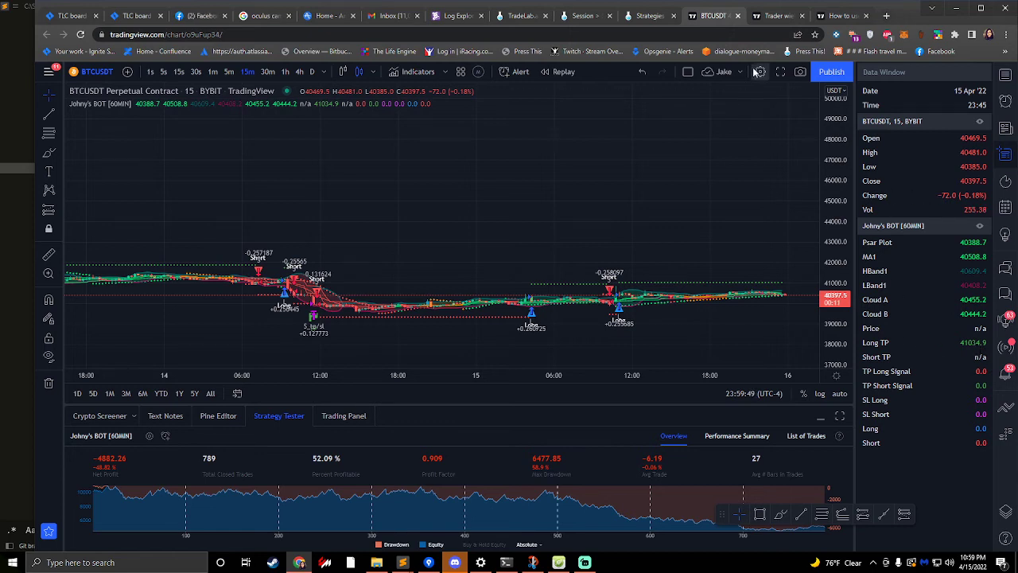
- Switch back to TradeLab, open "Our only alert" of the Johnys Bot - Live strategy for editing, and review its message fields
click(645, 16)
scroll(555, 231, up, 3)
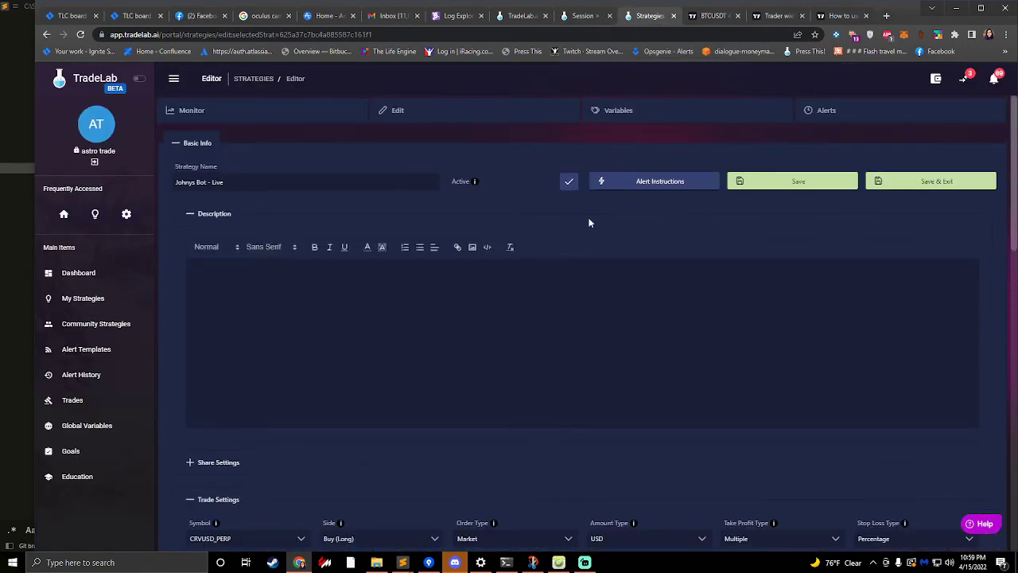
click(853, 115)
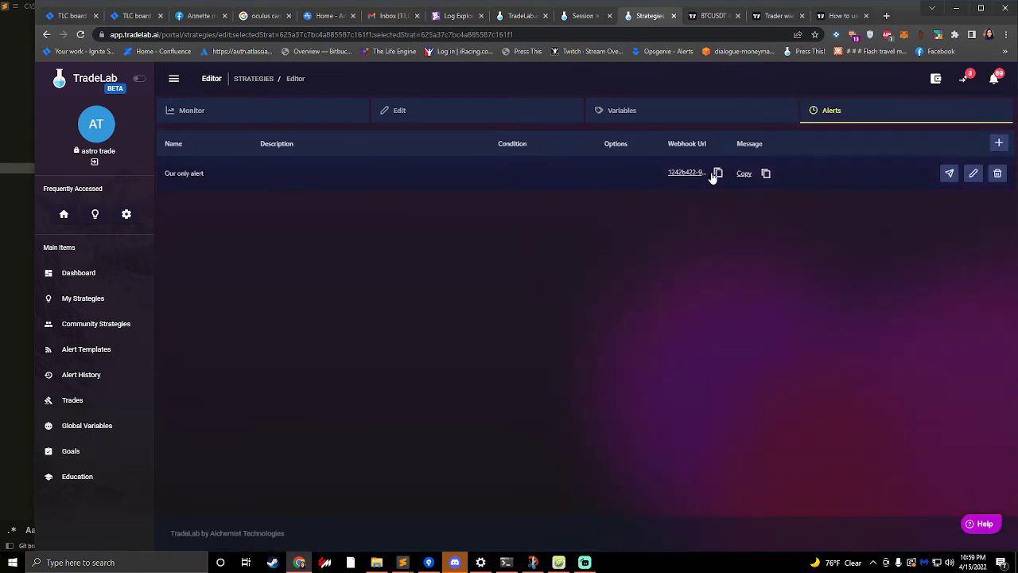
click(971, 173)
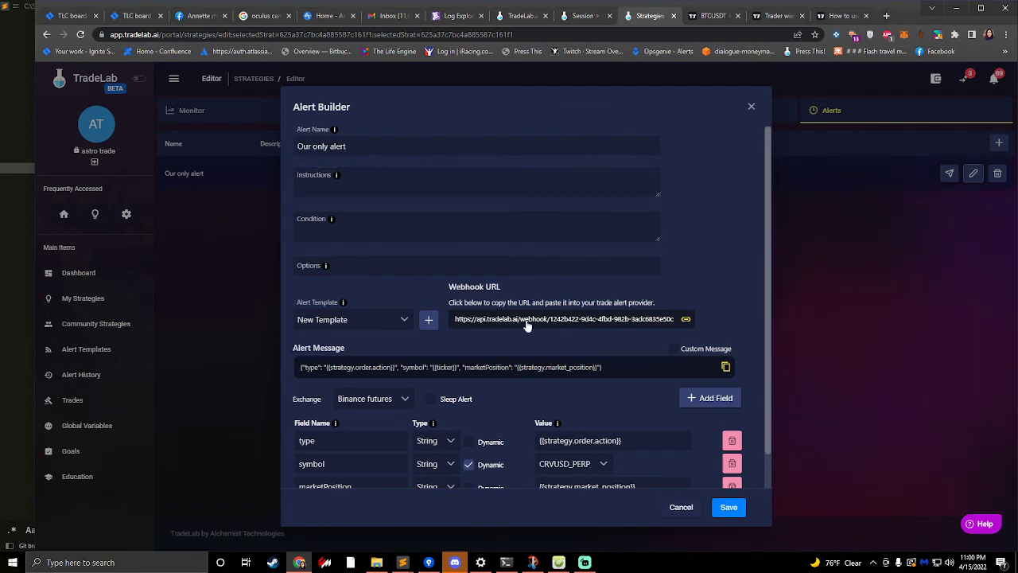
scroll(509, 338, down, 1)
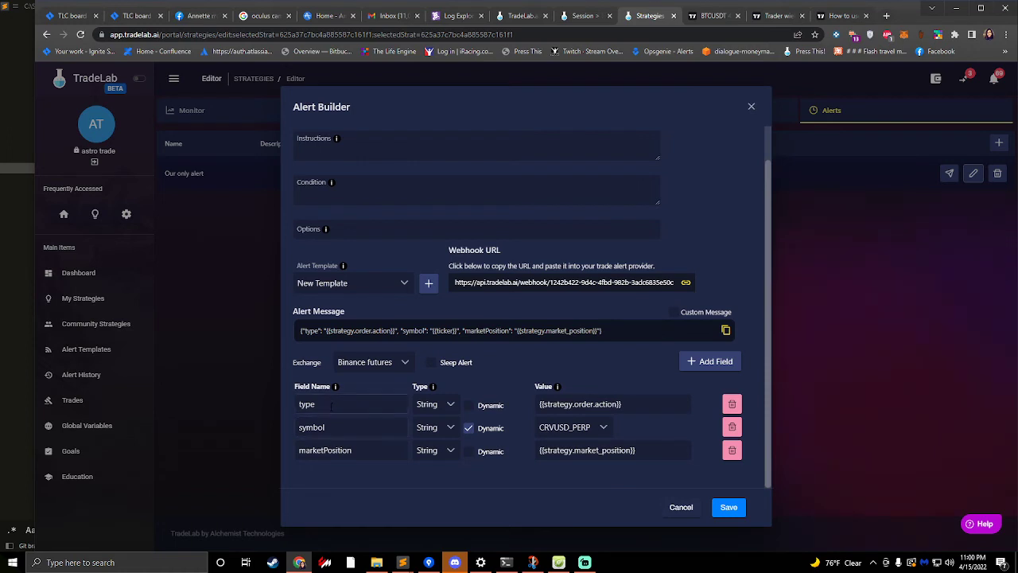
drag(315, 405, 266, 406)
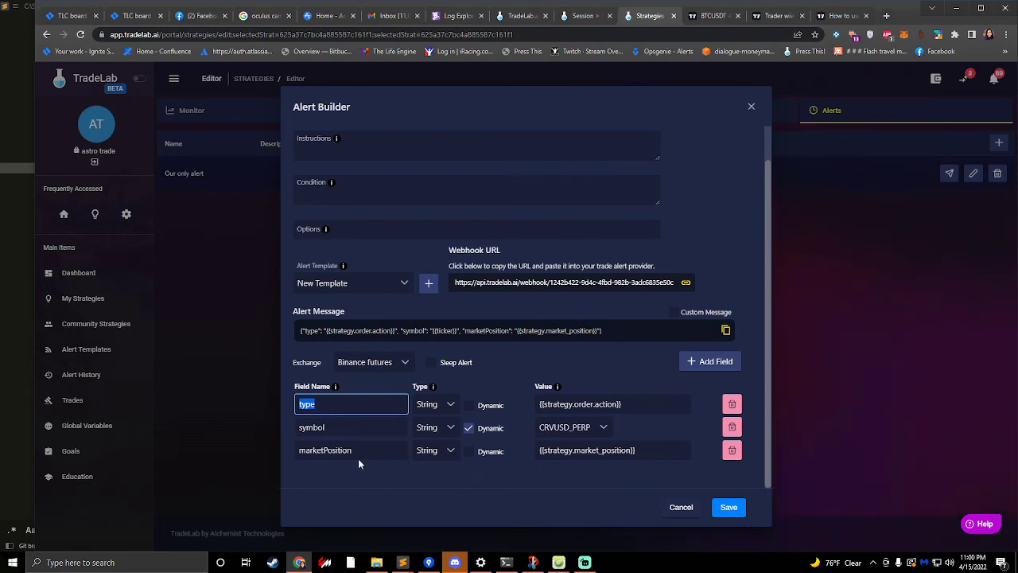
- Add a new field named Long TP to the alert message
click(683, 367)
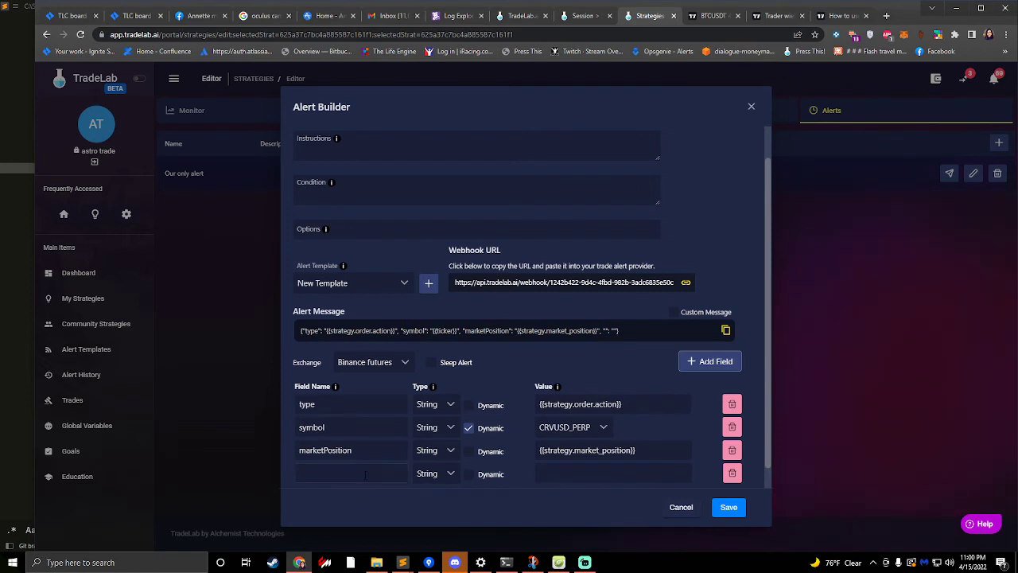
click(365, 474)
click(487, 371)
click(352, 473)
text(Long TP)
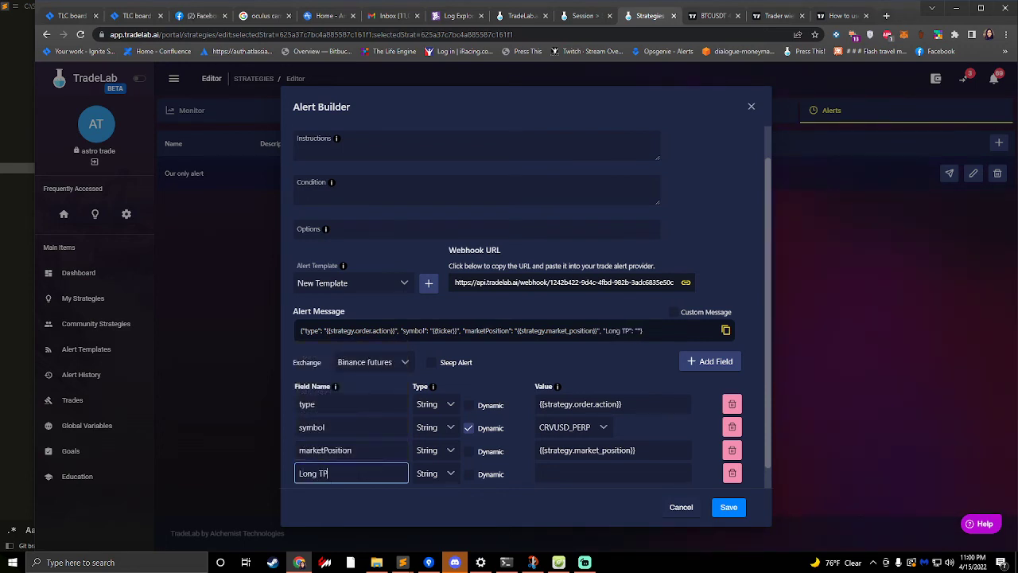
drag(320, 473, 288, 477)
click(342, 471)
drag(352, 450, 350, 475)
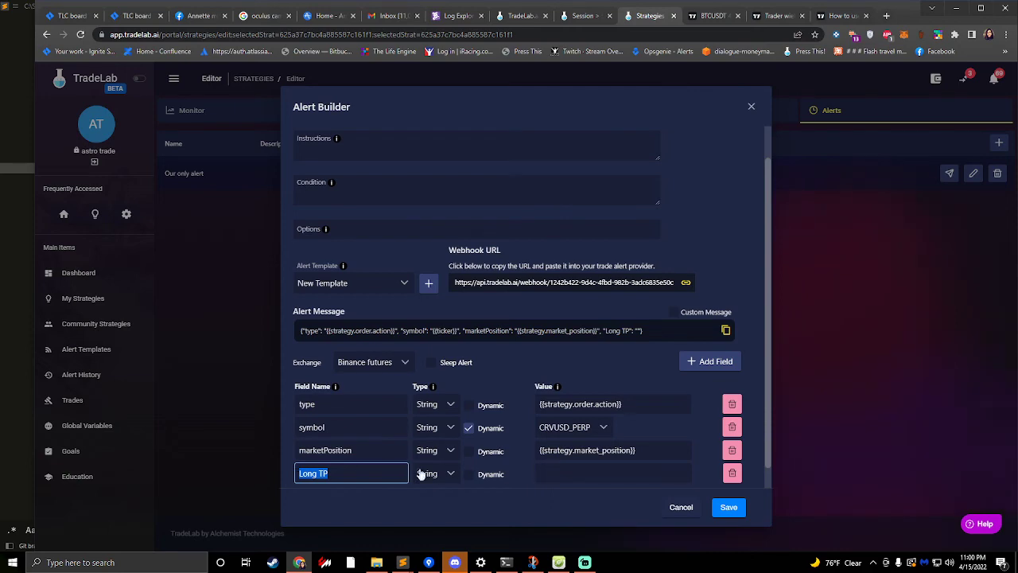
- Set the Long TP field's type to Number and make it dynamic with TV Plot Name as its source
click(450, 474)
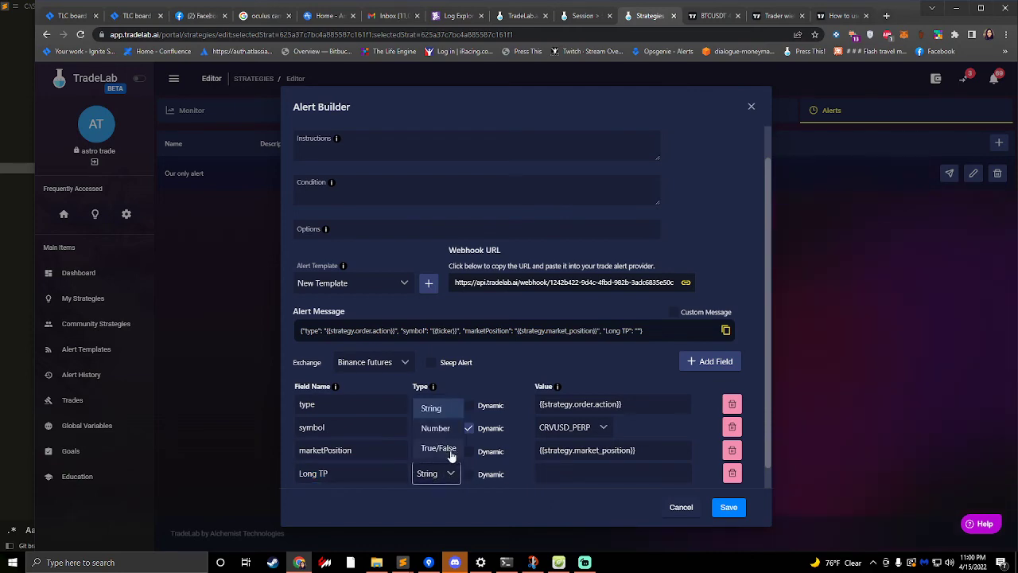
click(436, 428)
click(711, 15)
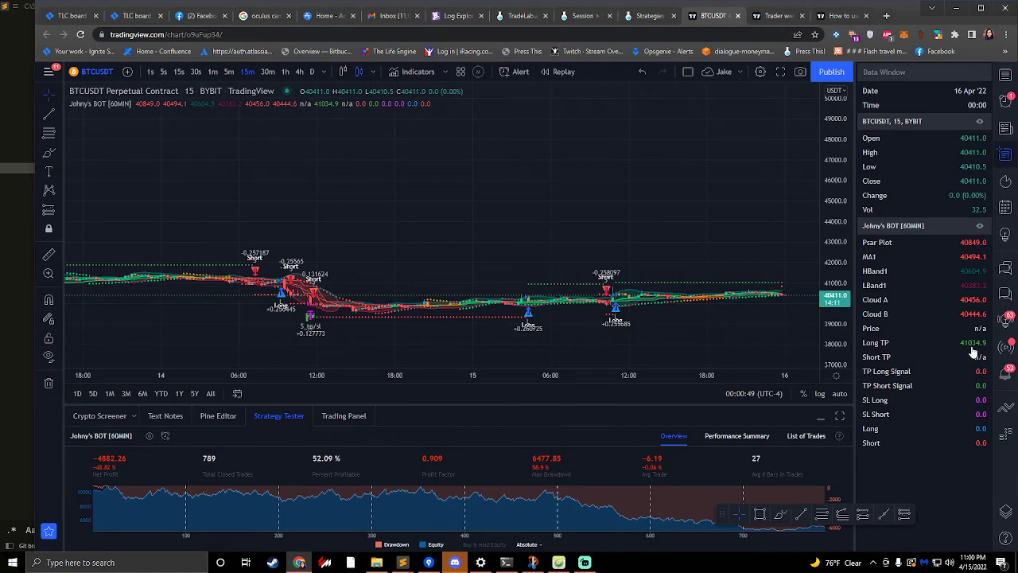
click(656, 22)
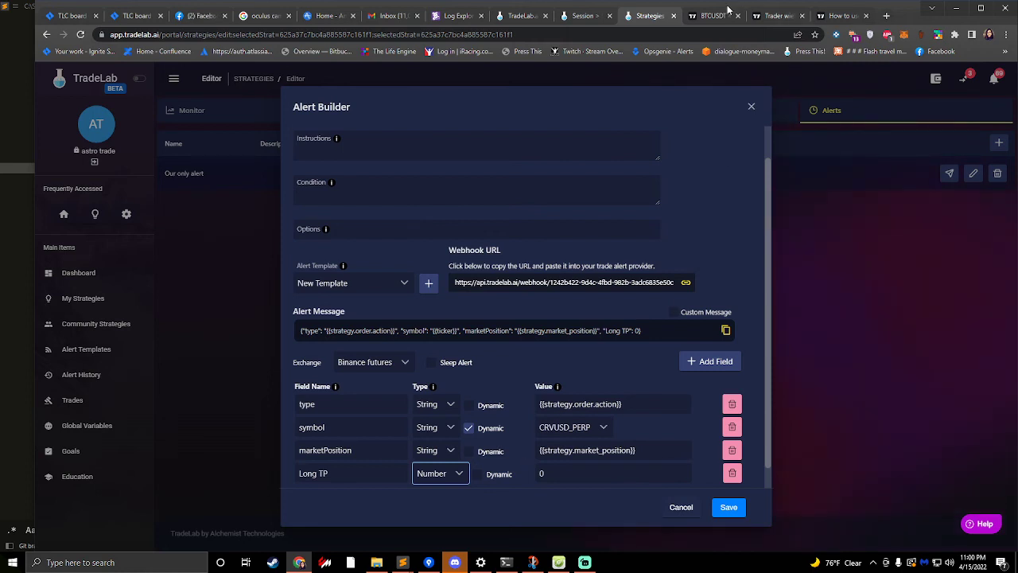
click(478, 475)
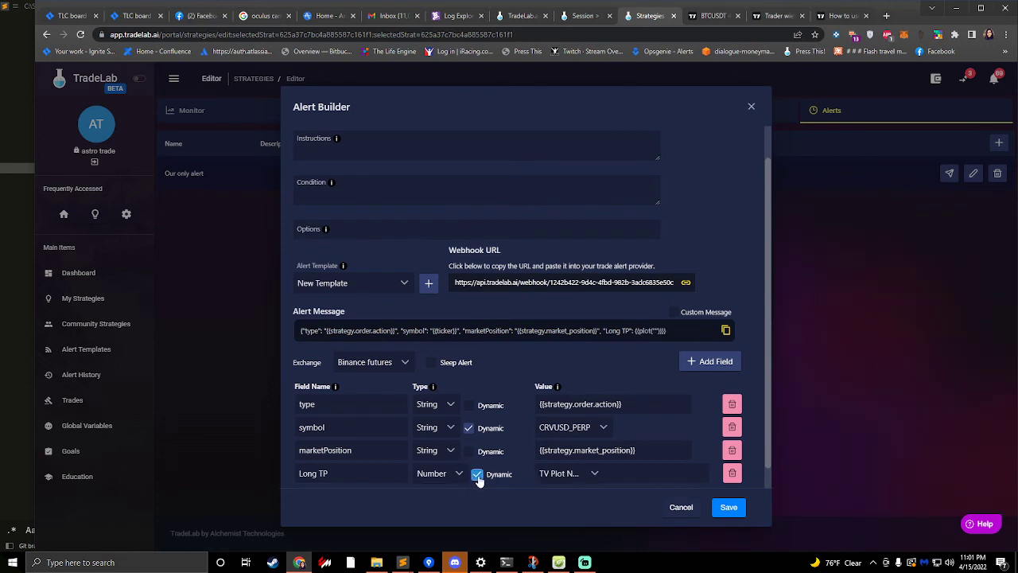
click(566, 475)
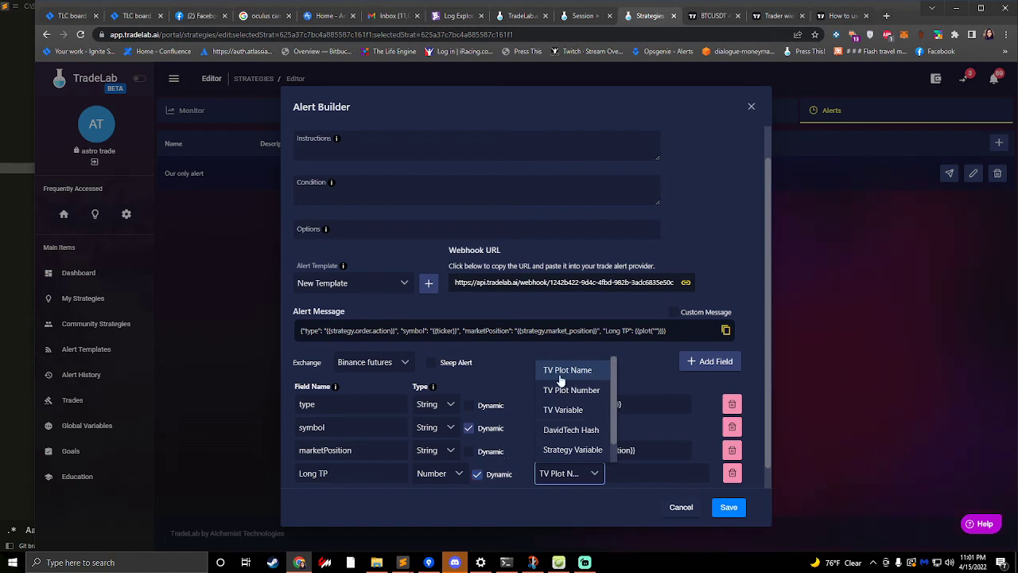
click(568, 374)
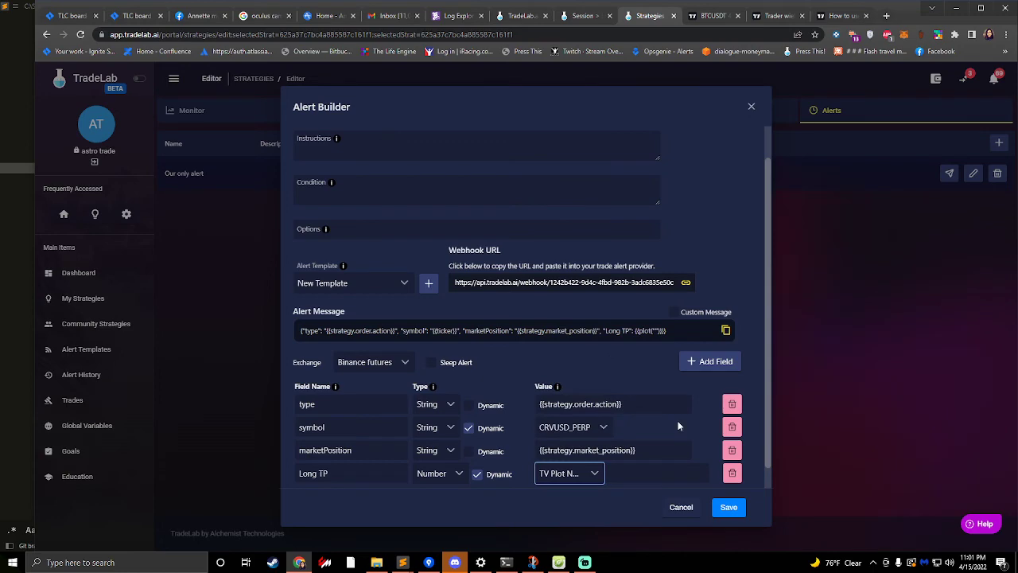
- Check the take profit plot's name in TradingView's Data Window and enter Long TP as the field's plot name in TradeLab
click(709, 19)
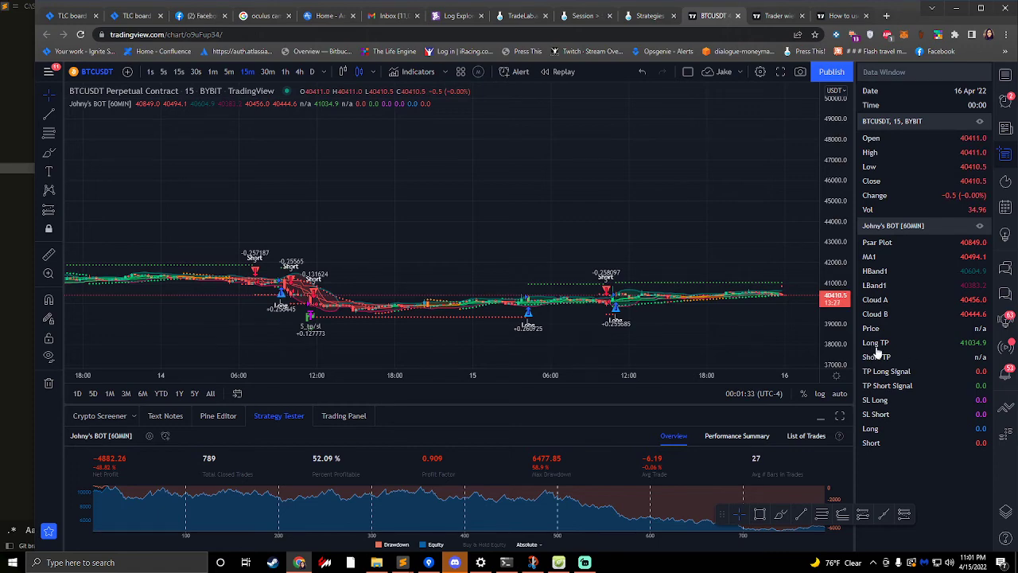
click(649, 16)
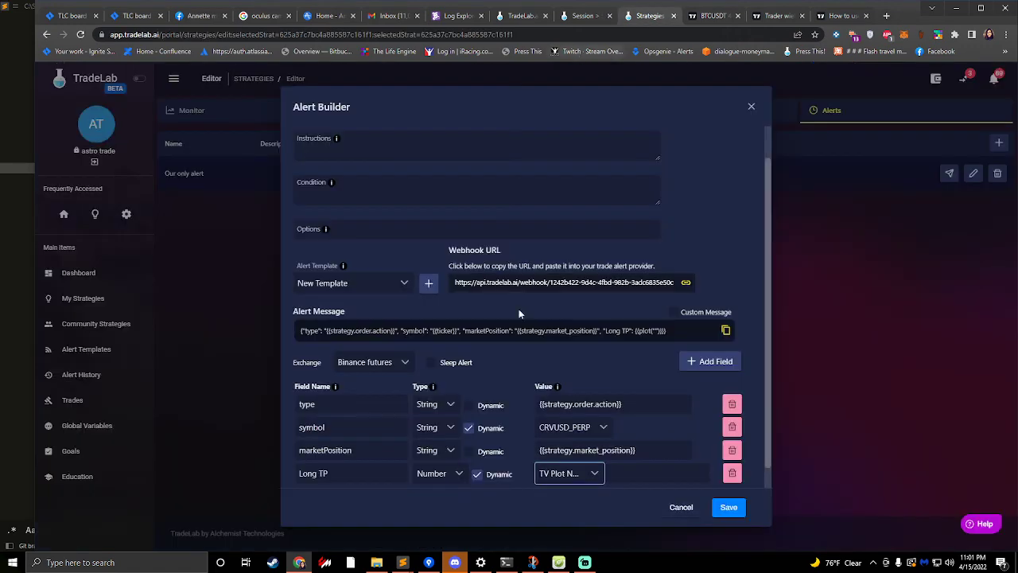
click(651, 473)
text(Long TP)
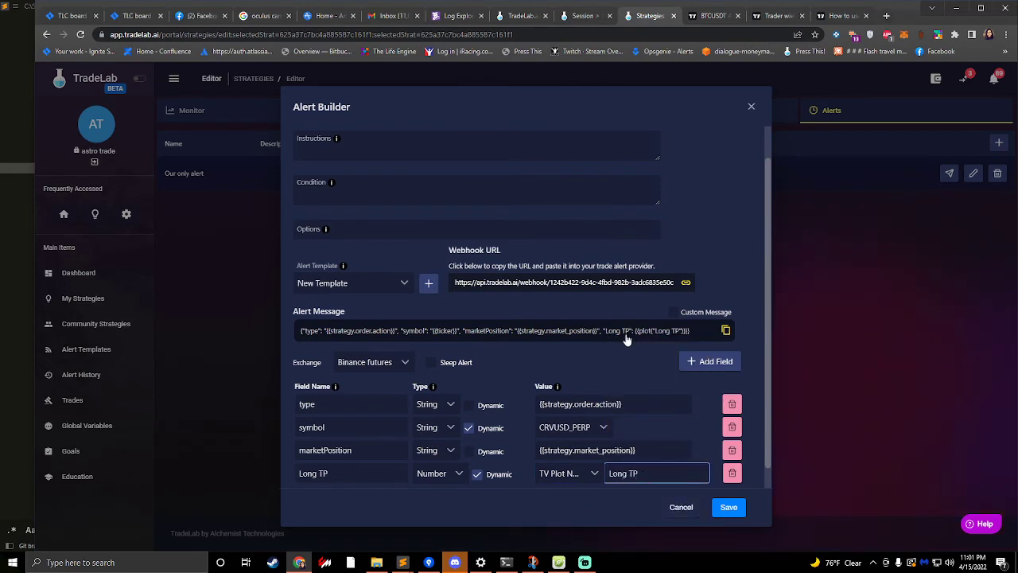
- Copy the Long TP plot placeholder and examine the numbered plot placeholders in TradingView's help article on variable values in alerts
drag(635, 335, 693, 341)
key(ctrl+c)
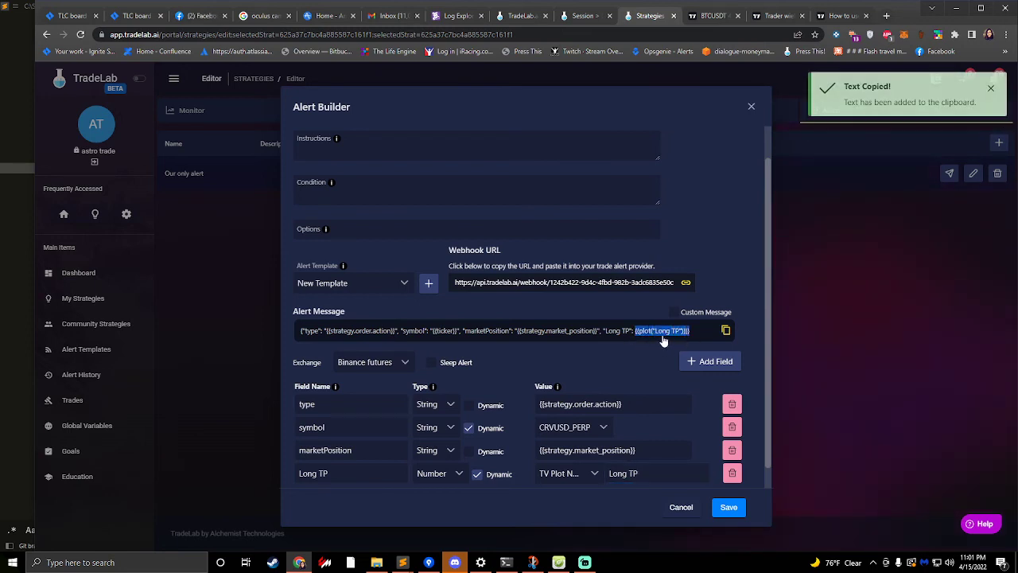
click(841, 16)
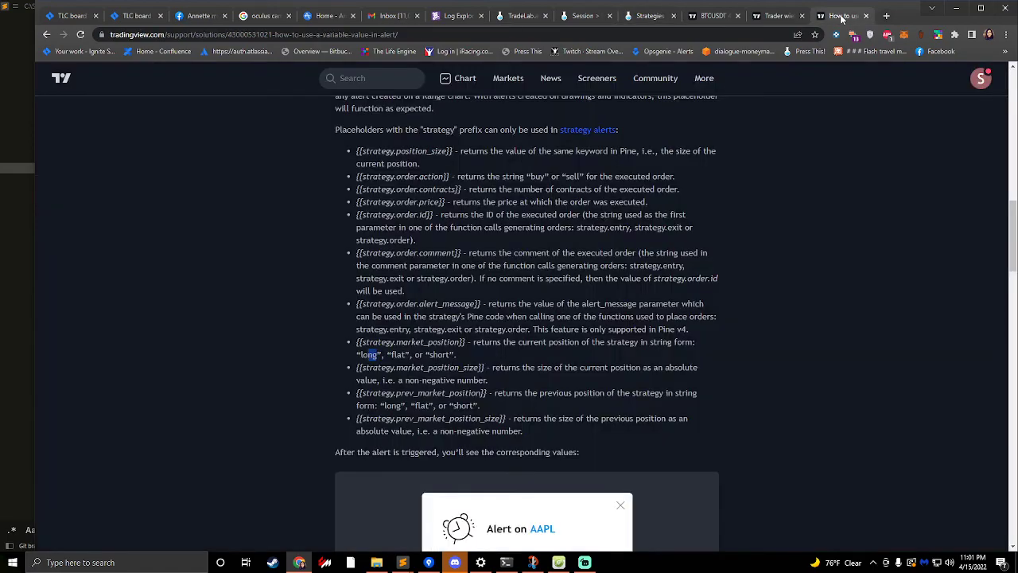
scroll(369, 354, down, 5)
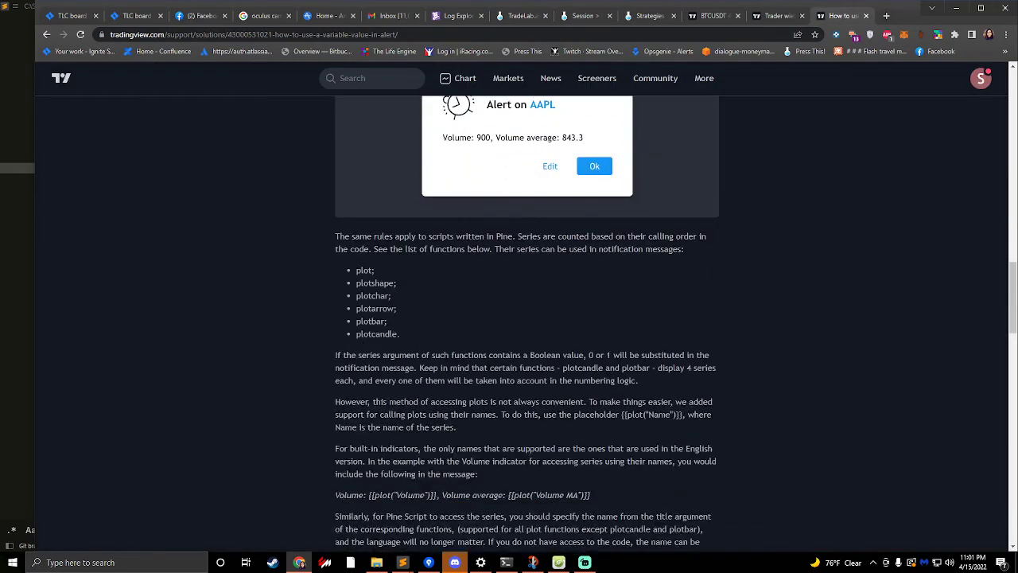
scroll(469, 340, up, 8)
scroll(445, 338, up, 3)
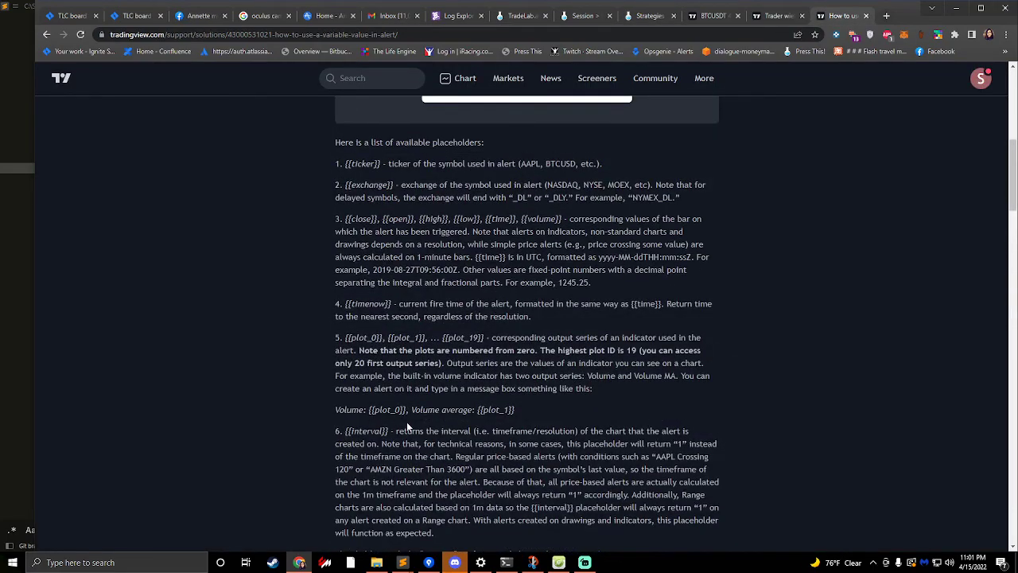
drag(376, 410, 427, 409)
- Examine how the help article references plots by name, and compare it with the Long TP plot name in TradeLab's Alert Builder
scroll(368, 397, down, 18)
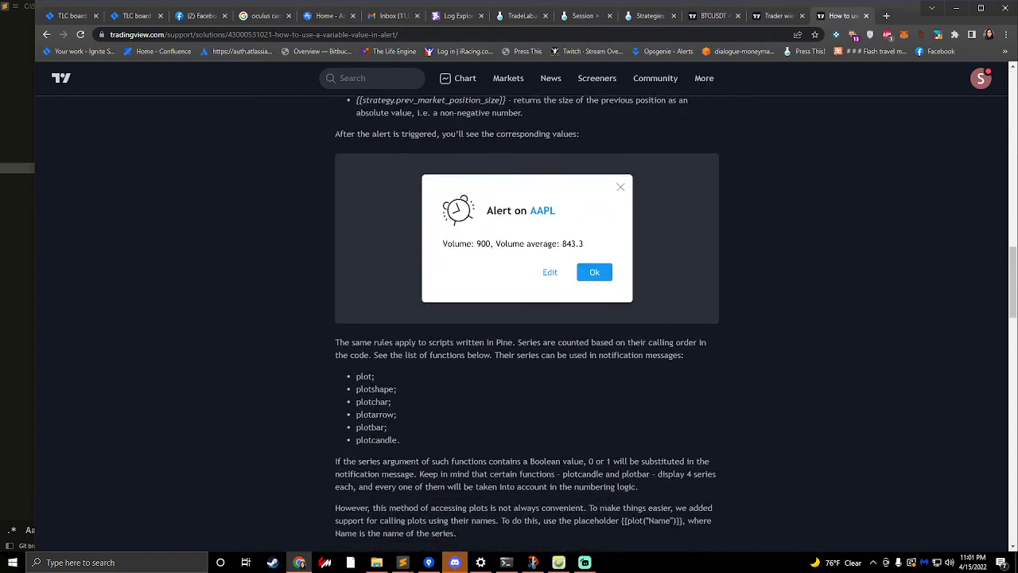
scroll(368, 382, down, 3)
drag(408, 231, 373, 231)
scroll(378, 231, up, 1)
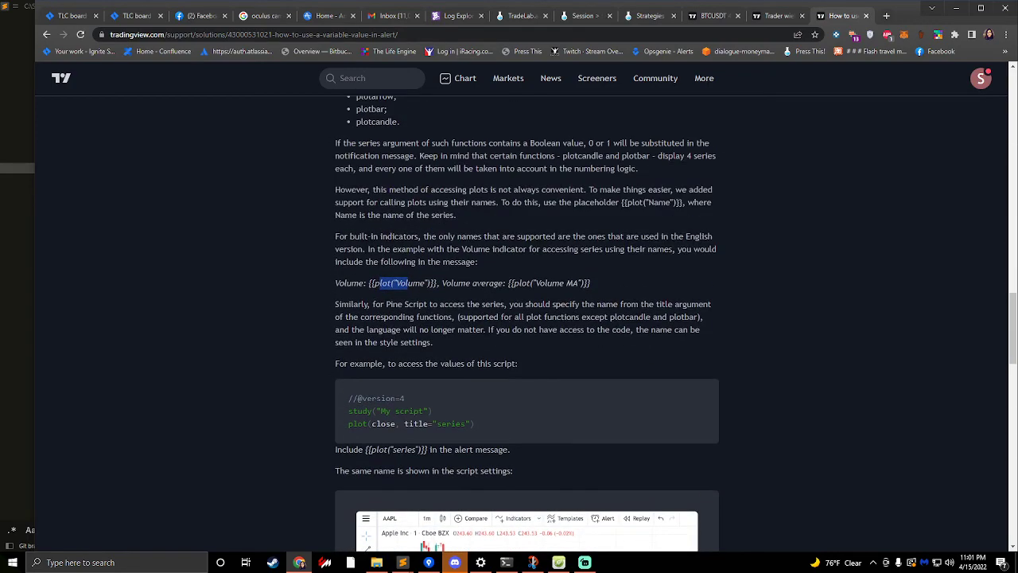
drag(335, 143, 466, 262)
drag(368, 283, 441, 284)
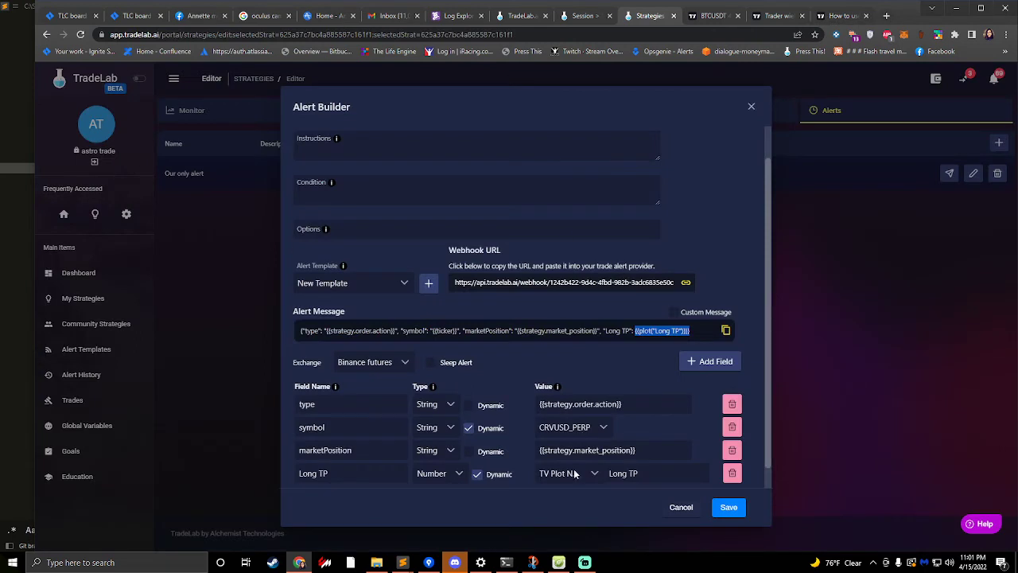
drag(637, 476, 612, 475)
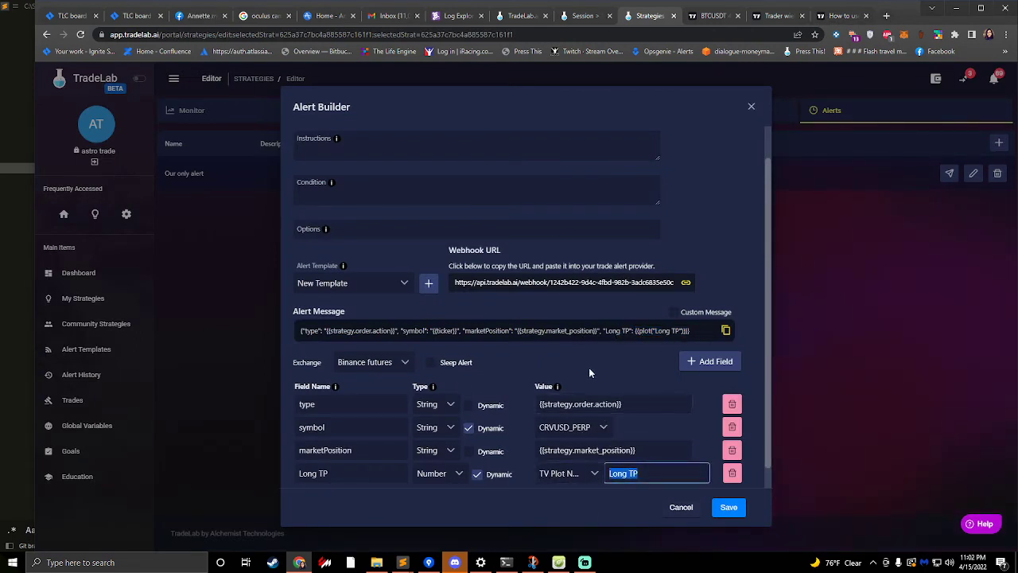
- Compare the plots in TradingView's Data Window with TradeLab's Long TP field and its value source options, keeping TV Plot Name selected
click(711, 18)
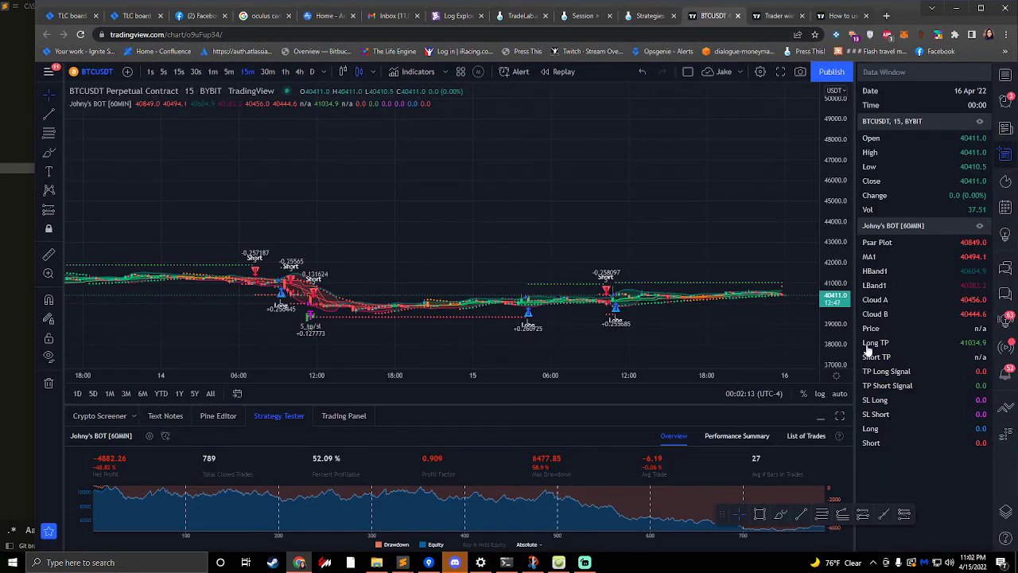
click(648, 14)
click(561, 476)
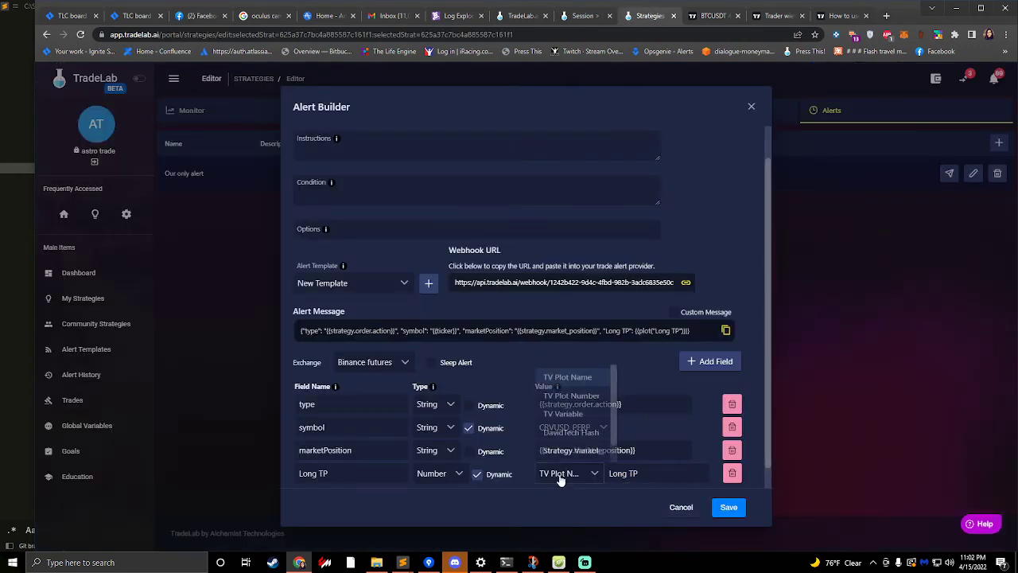
click(577, 371)
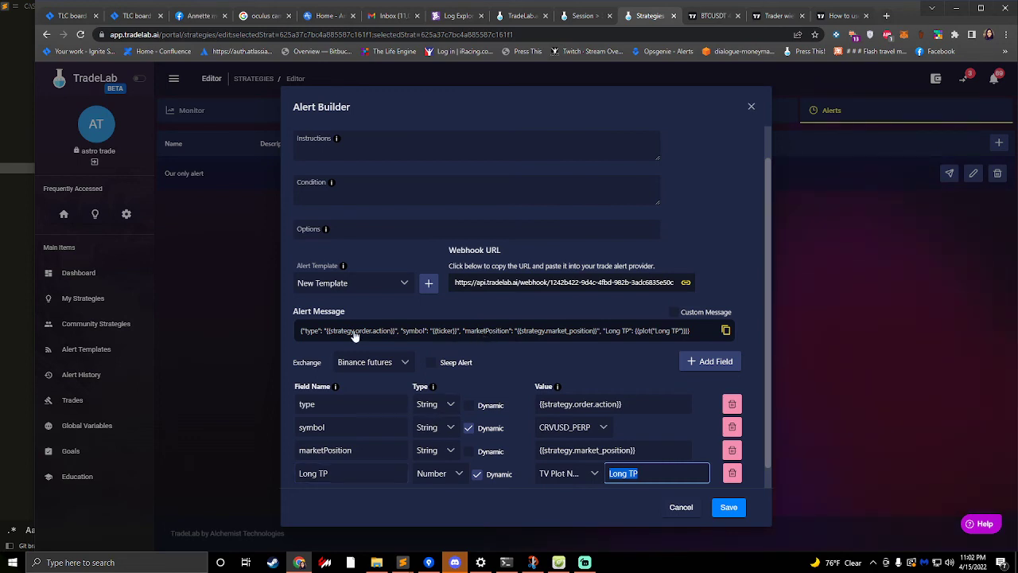
- Copy TradeLab's alert message with the Long TP plot placeholder, replace the Johnys Bot alert's message in TradingView with it, and save the alert
click(605, 338)
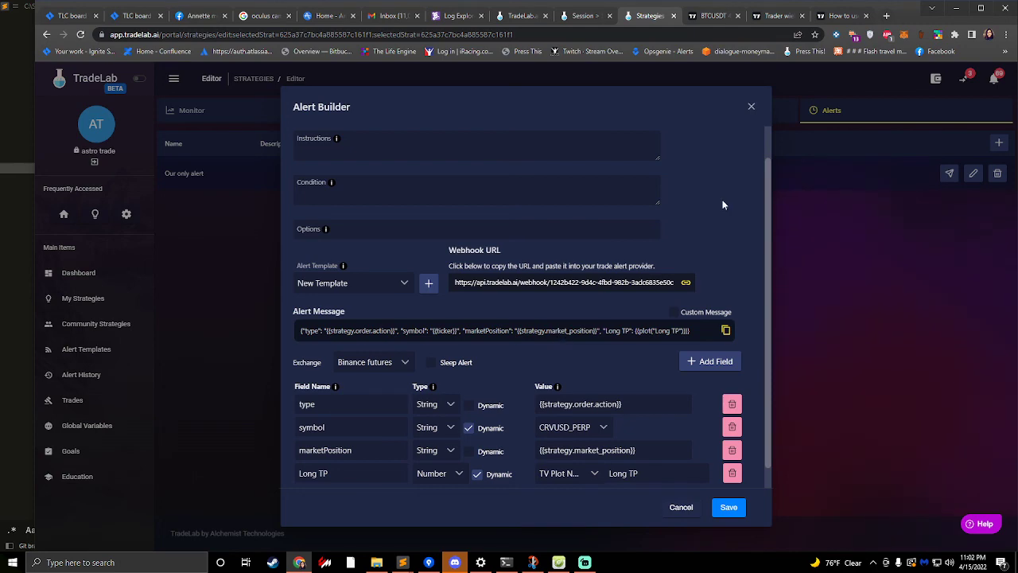
click(712, 15)
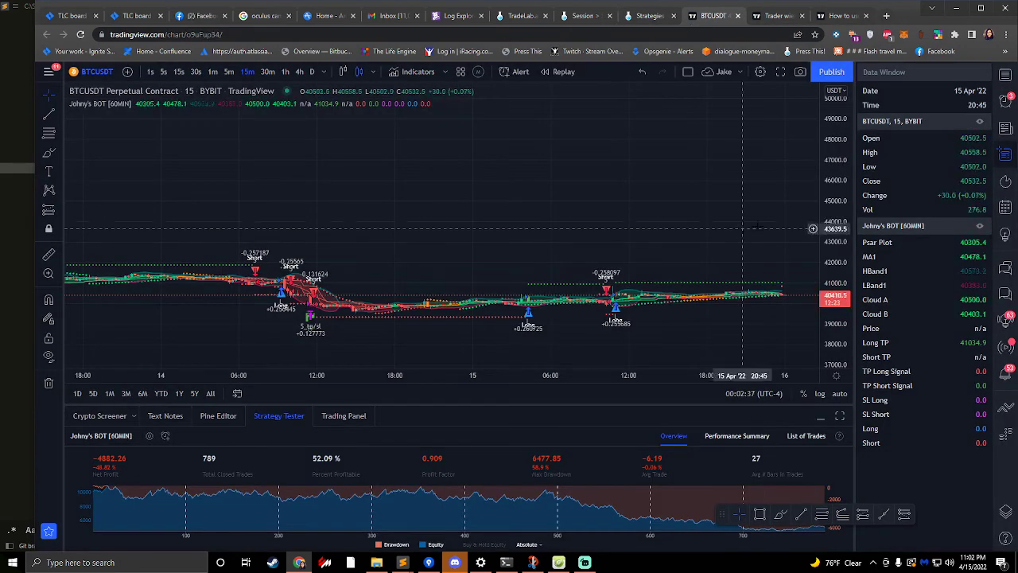
click(1005, 100)
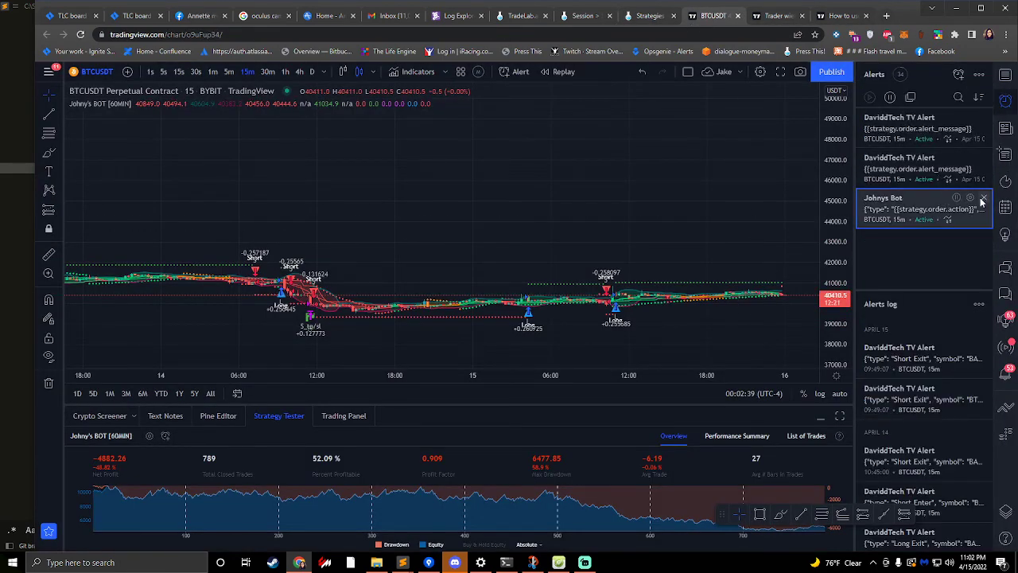
click(970, 197)
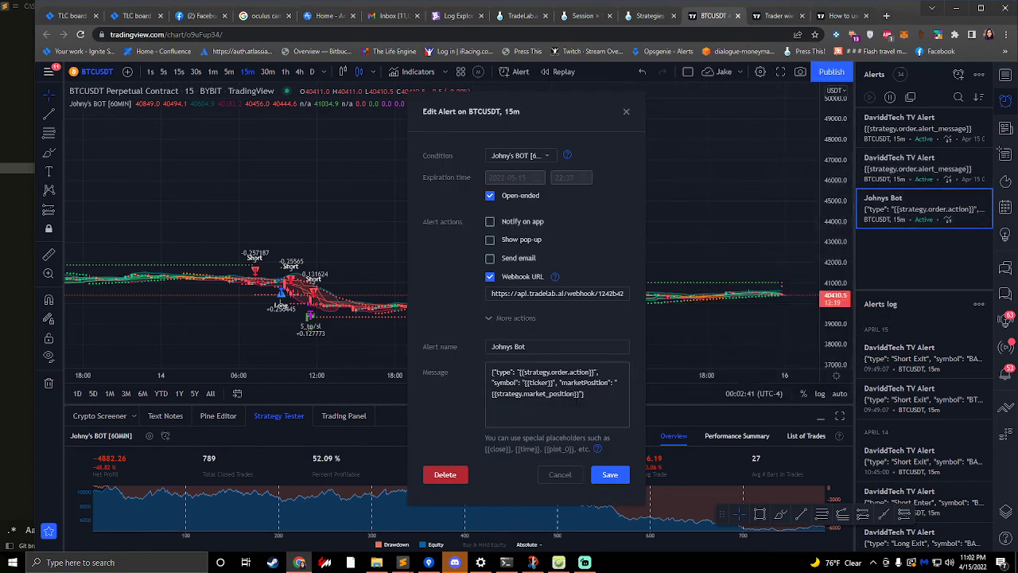
key(ctrl+a)
key(ctrl+v)
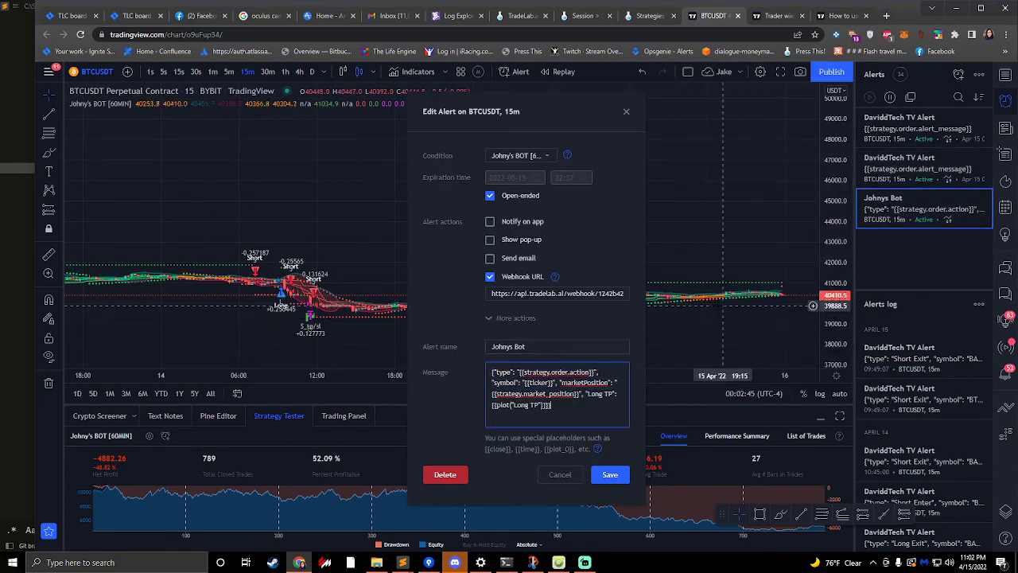
click(610, 474)
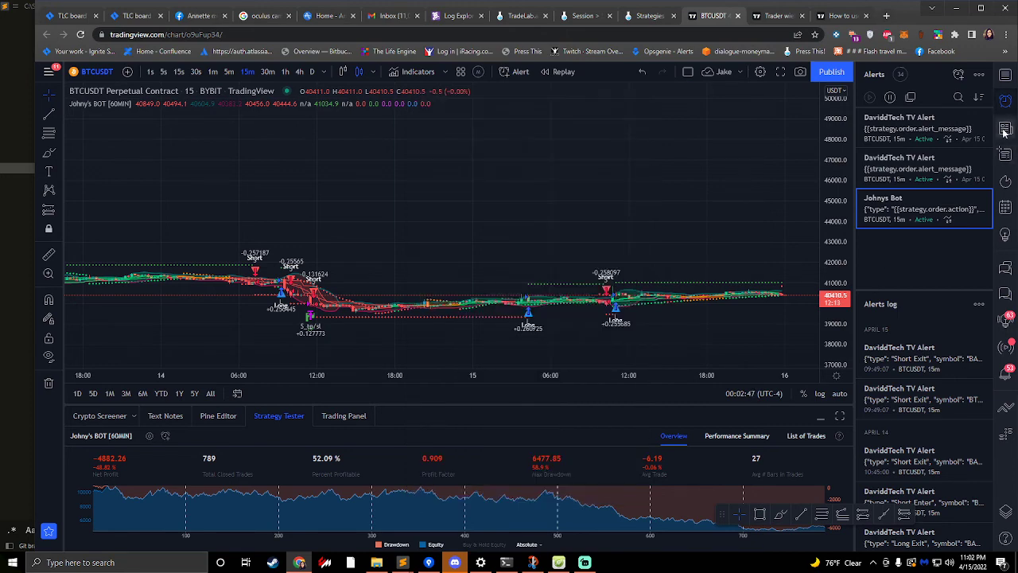
- Open TradingView's Data Window to examine the Johny's BOT [60MIN] plots
click(1006, 128)
click(1007, 153)
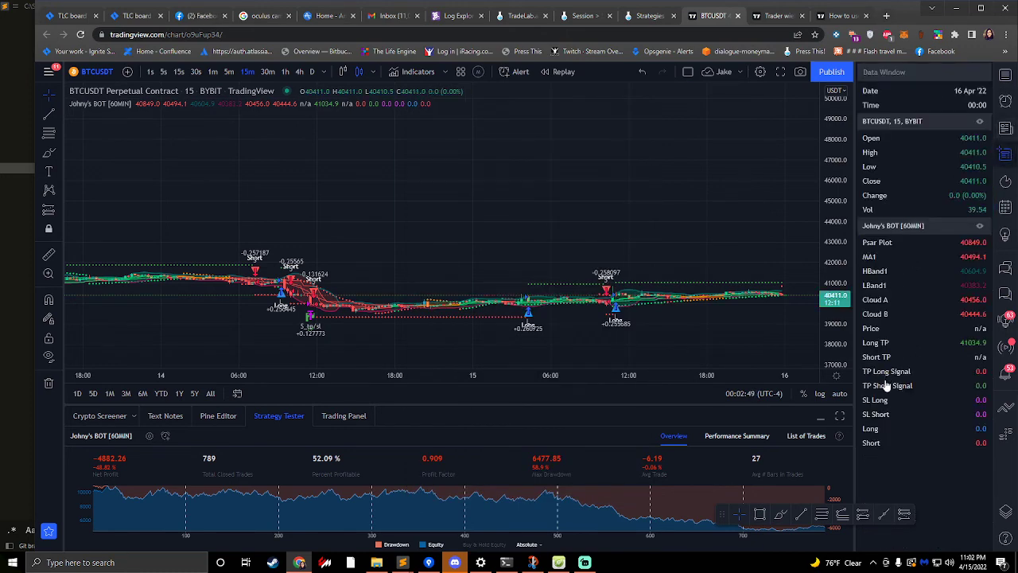
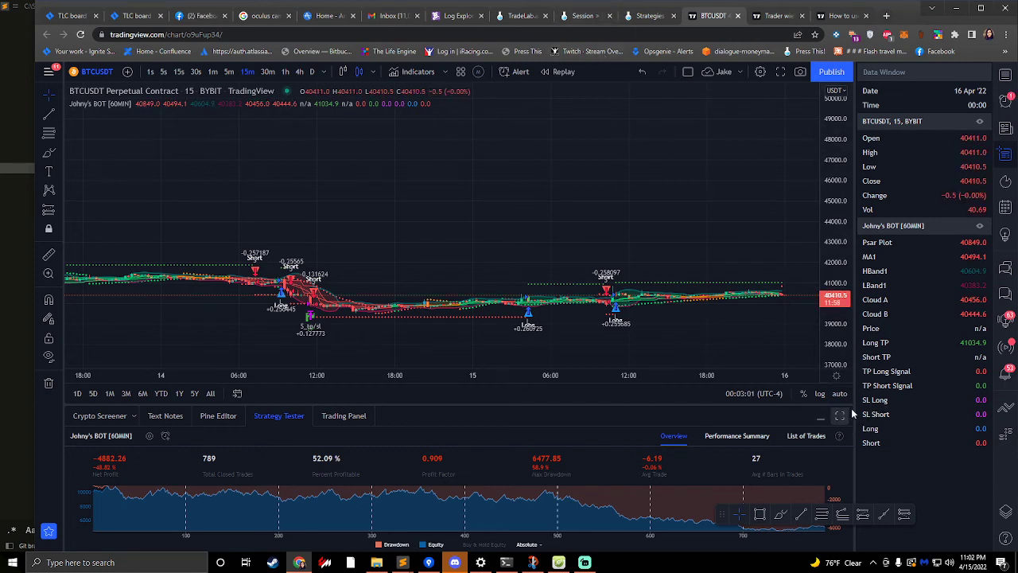
- Add a field named Long SL to the alert in TradeLab's Alert Builder, making it dynamic with the type Number
click(655, 9)
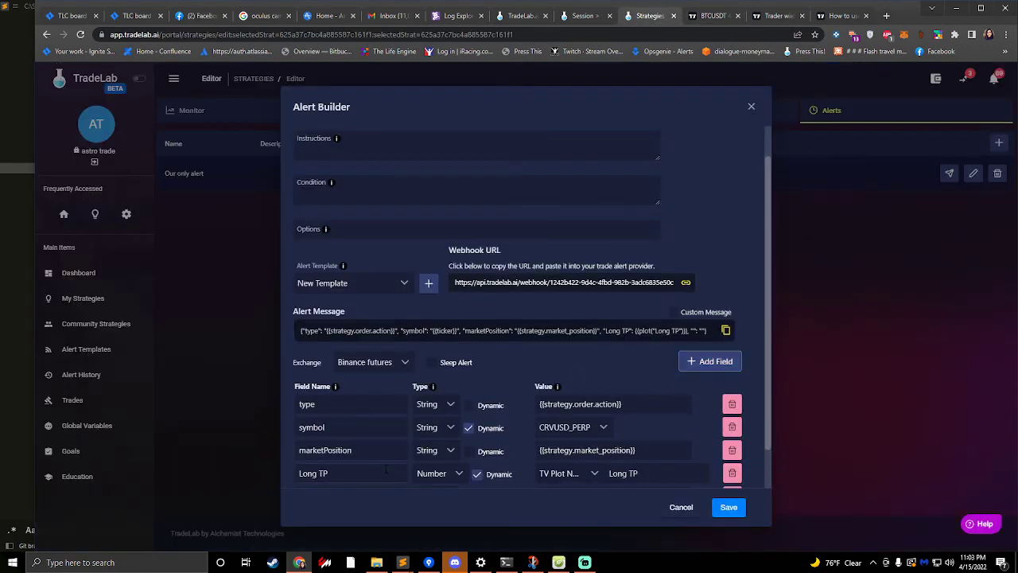
click(710, 361)
click(346, 450)
text(Lon)
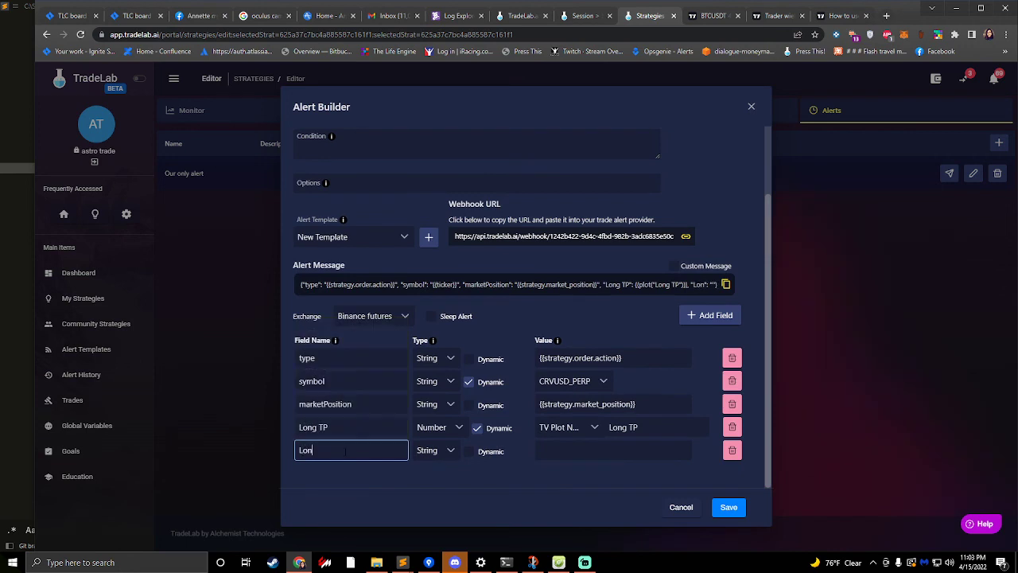
text(g SL)
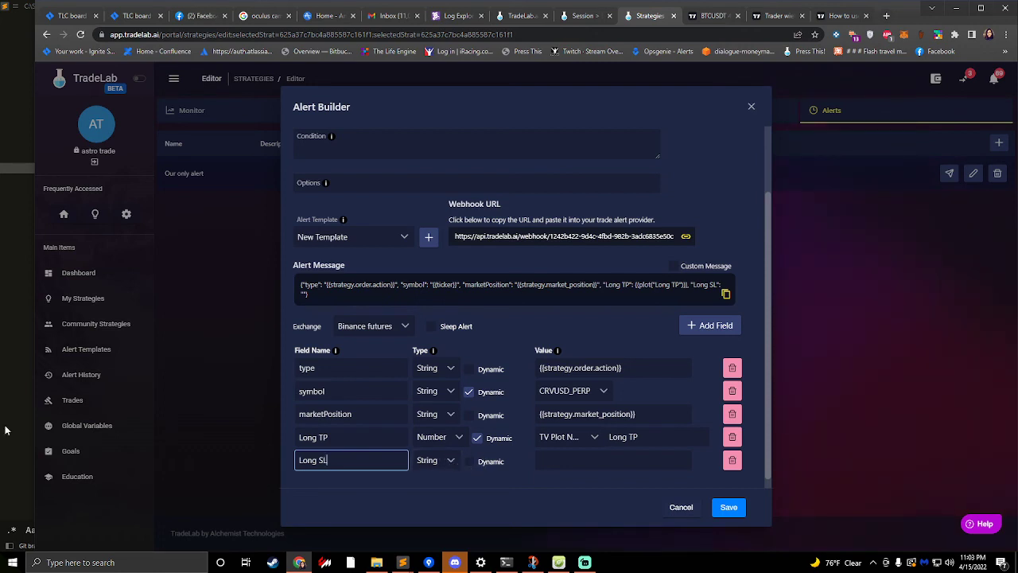
click(468, 460)
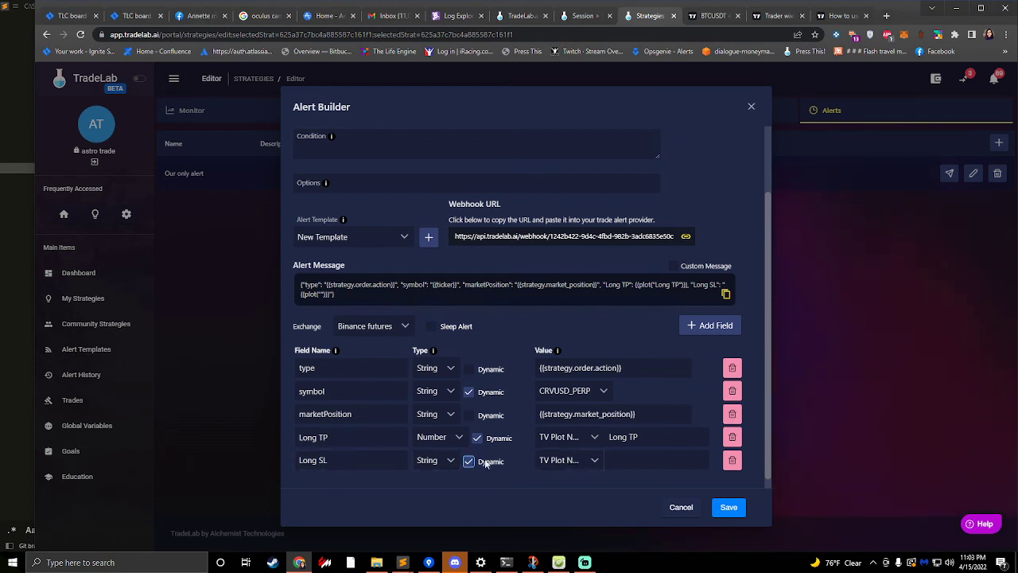
click(445, 462)
click(433, 506)
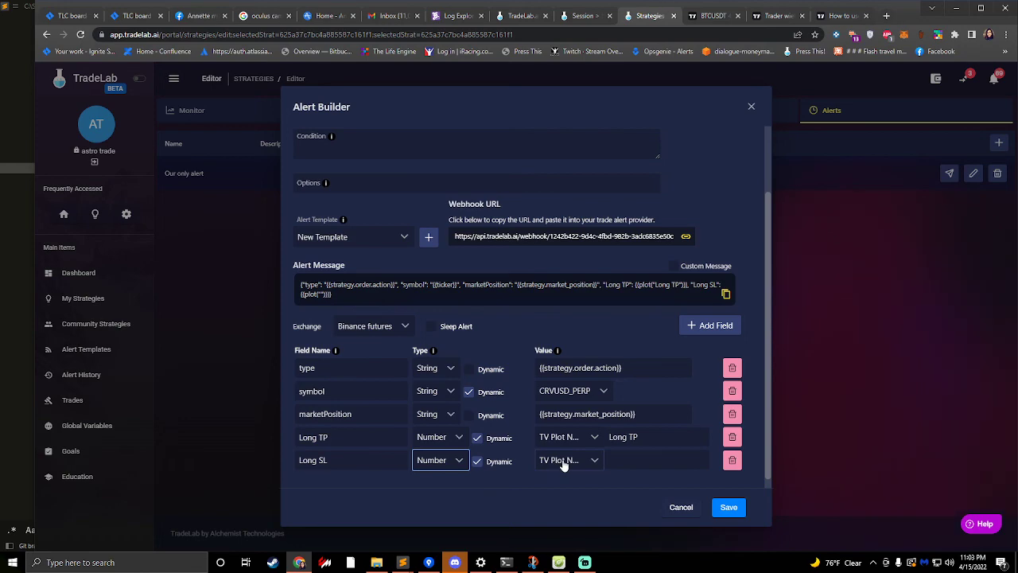
- Check the long stop-loss plot's name in TradingView's Data Window and set the Long SL field's TV Plot Name to SL Long in TradeLab
click(712, 15)
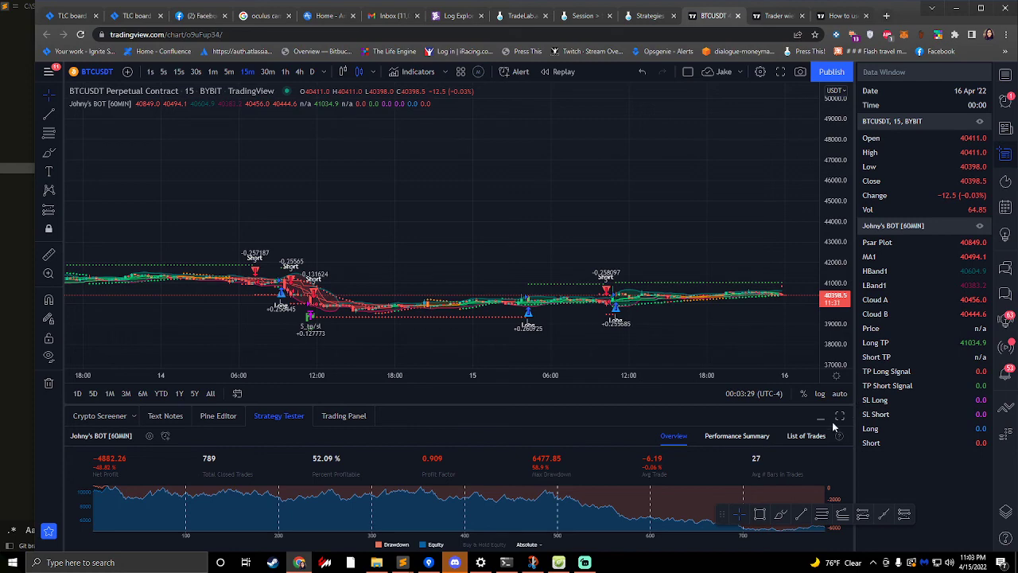
click(644, 15)
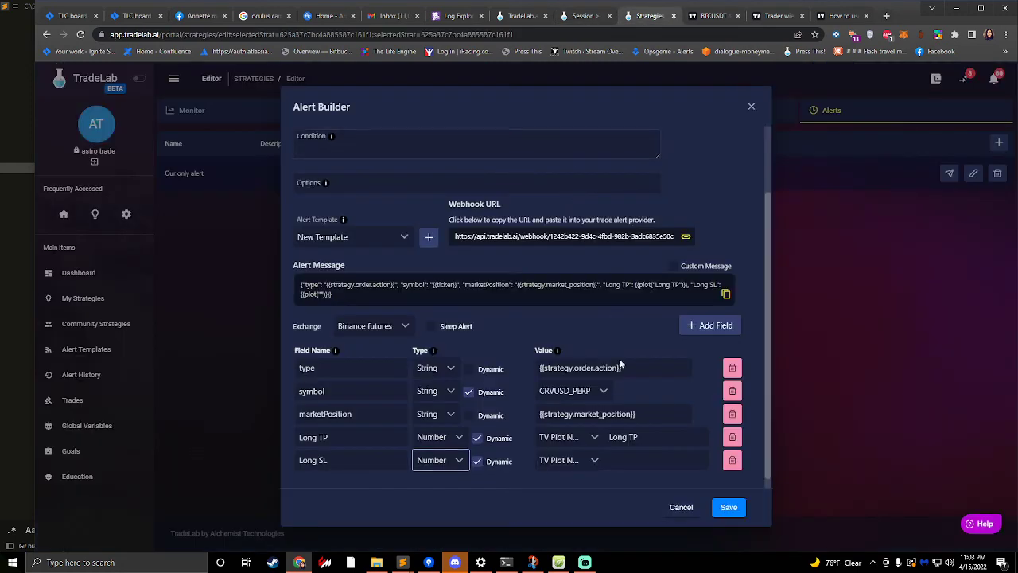
click(632, 459)
text(S)
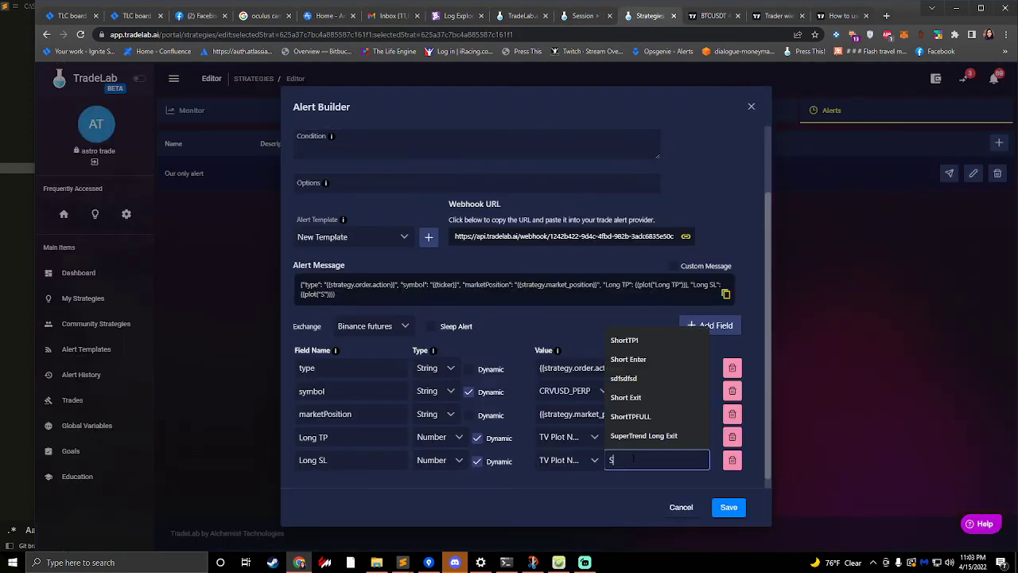
text(L Long)
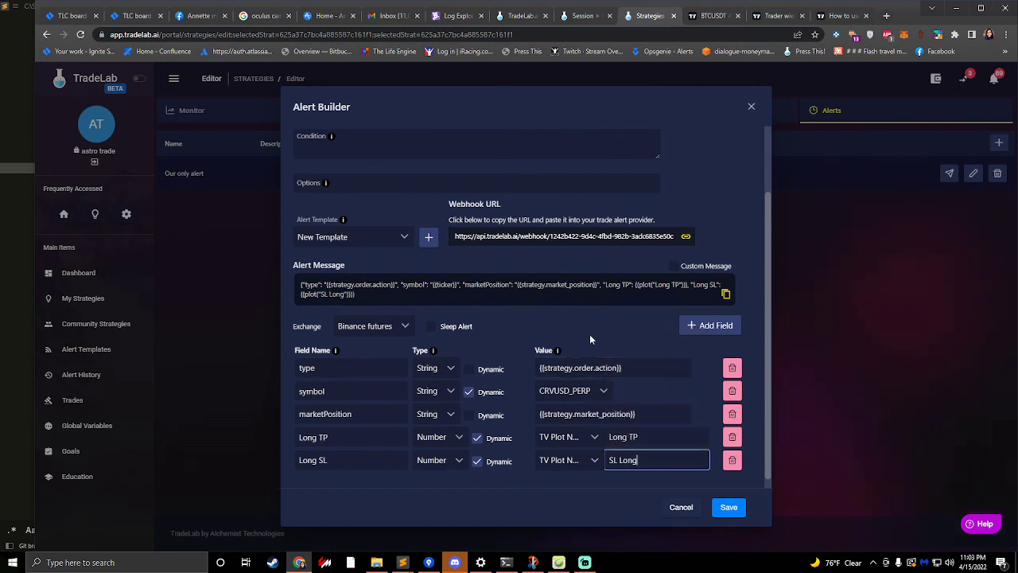
click(590, 331)
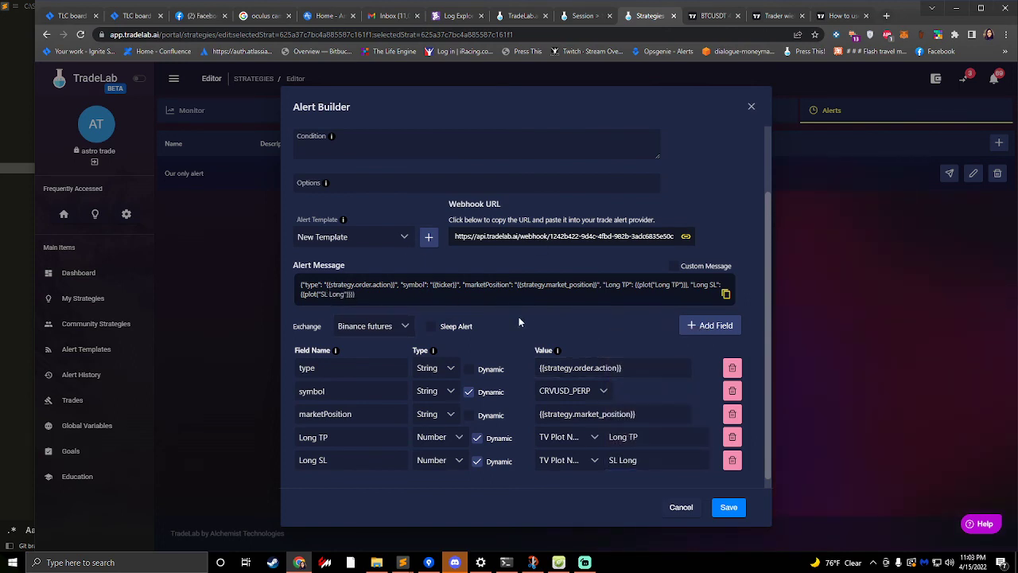
- Copy TradeLab's alert message with the Long TP and SL Long plots, replace the Johnys Bot alert's message in TradingView with it, and save
click(506, 291)
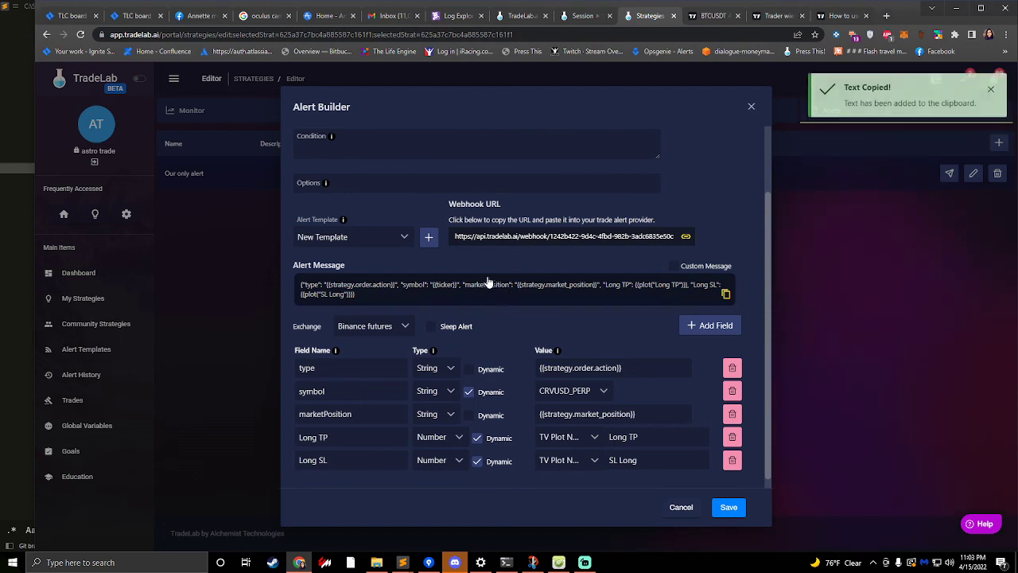
click(716, 15)
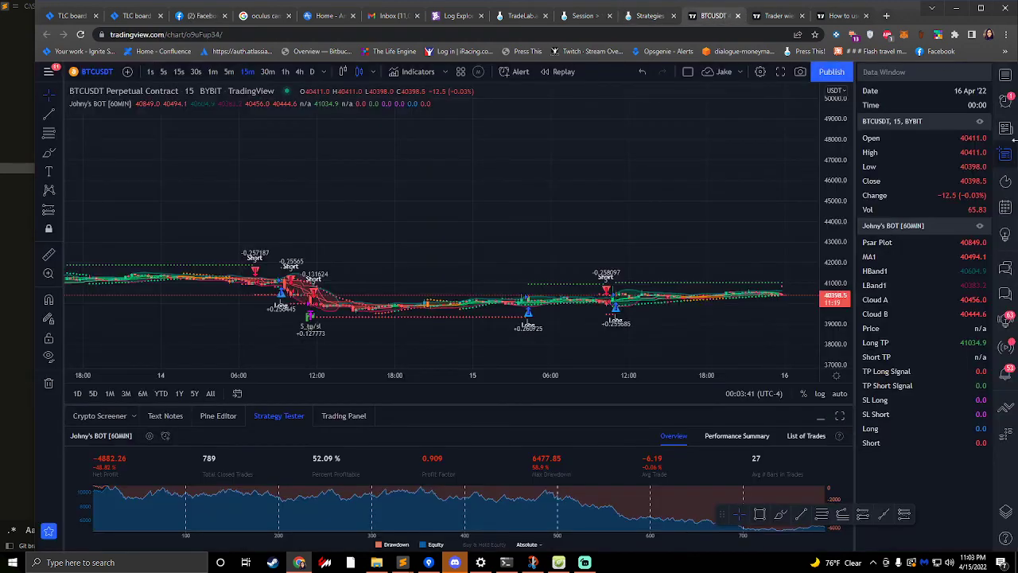
click(1006, 100)
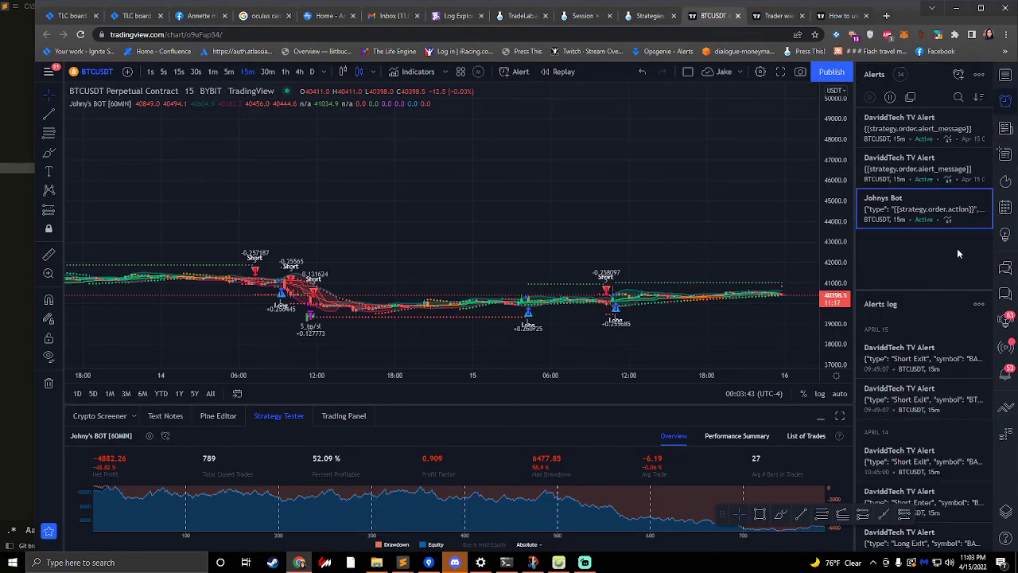
click(968, 200)
click(497, 367)
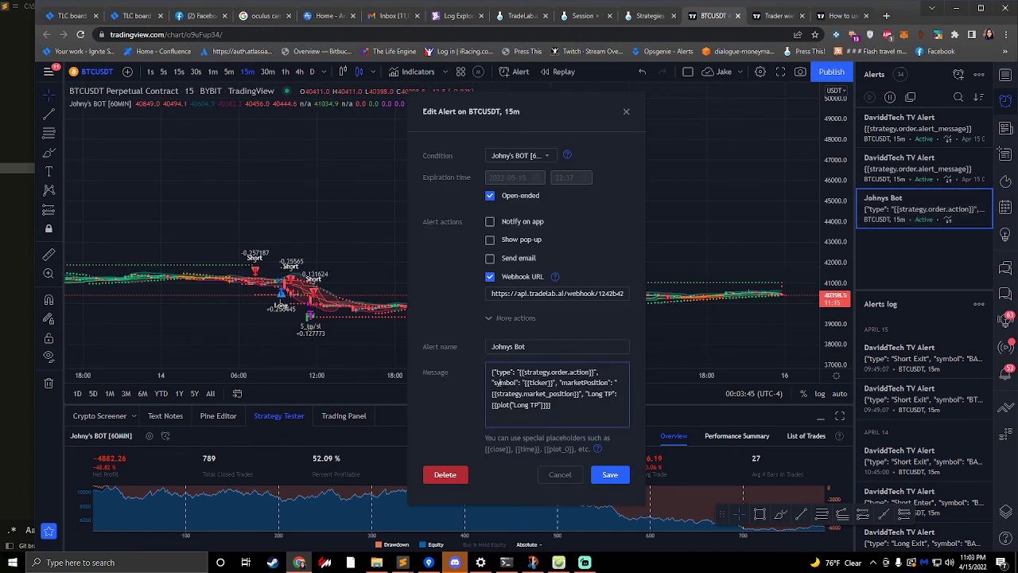
key(ctrl+a)
key(ctrl+v)
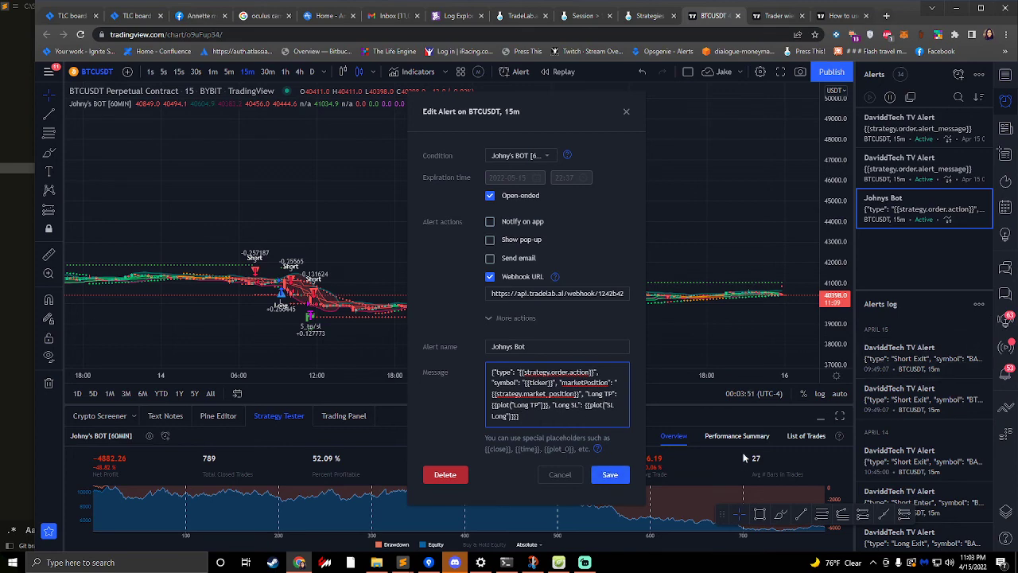
click(619, 474)
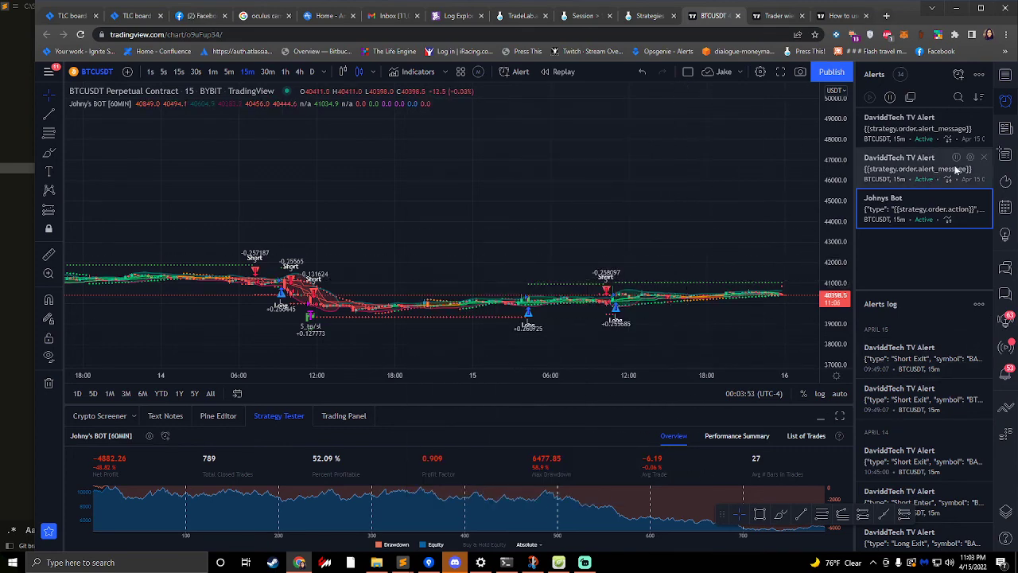
- Bring back TradingView's Data Window, then return to TradeLab and save the alert in the Alert Builder
click(1006, 153)
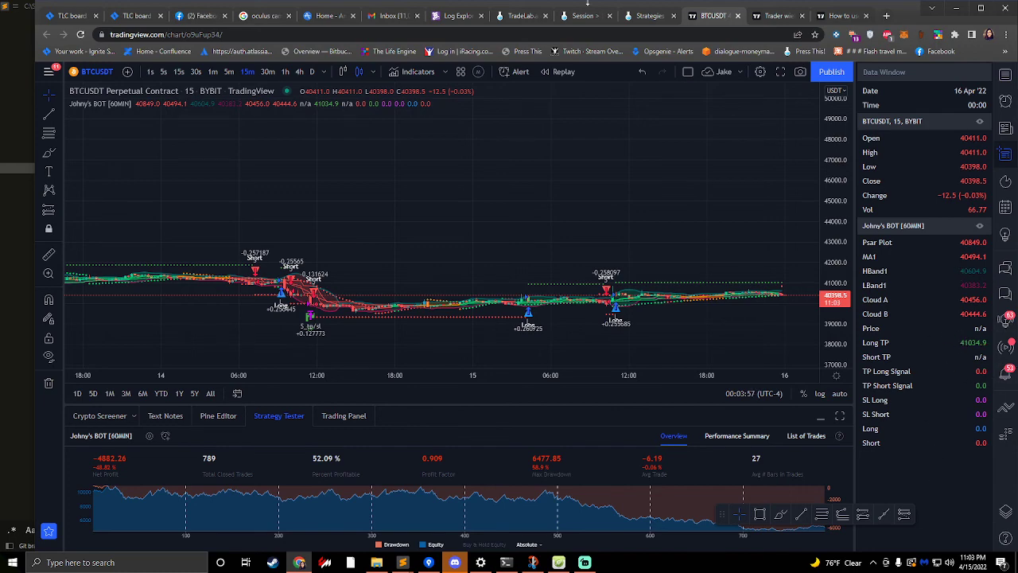
click(579, 21)
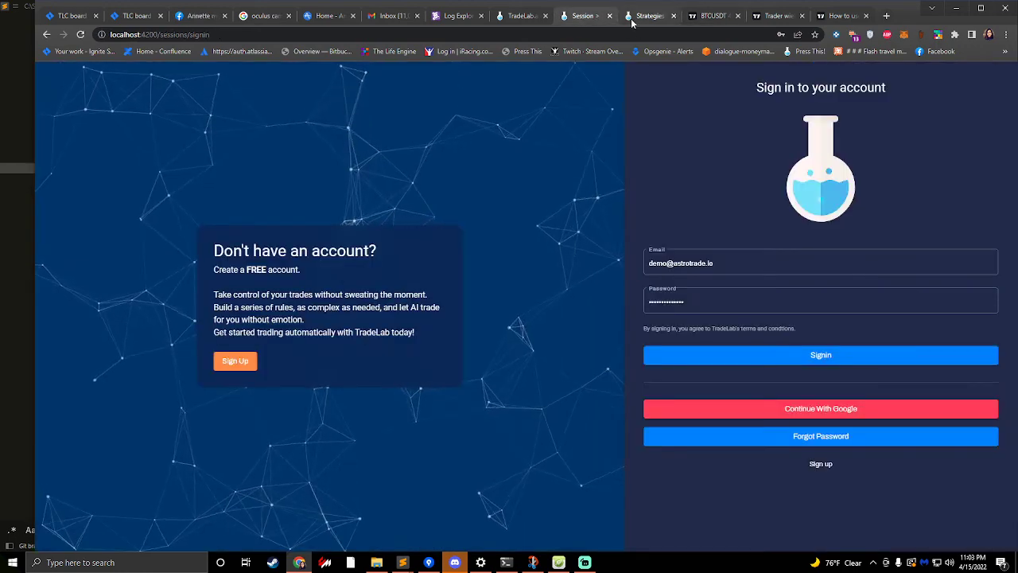
click(635, 22)
click(730, 506)
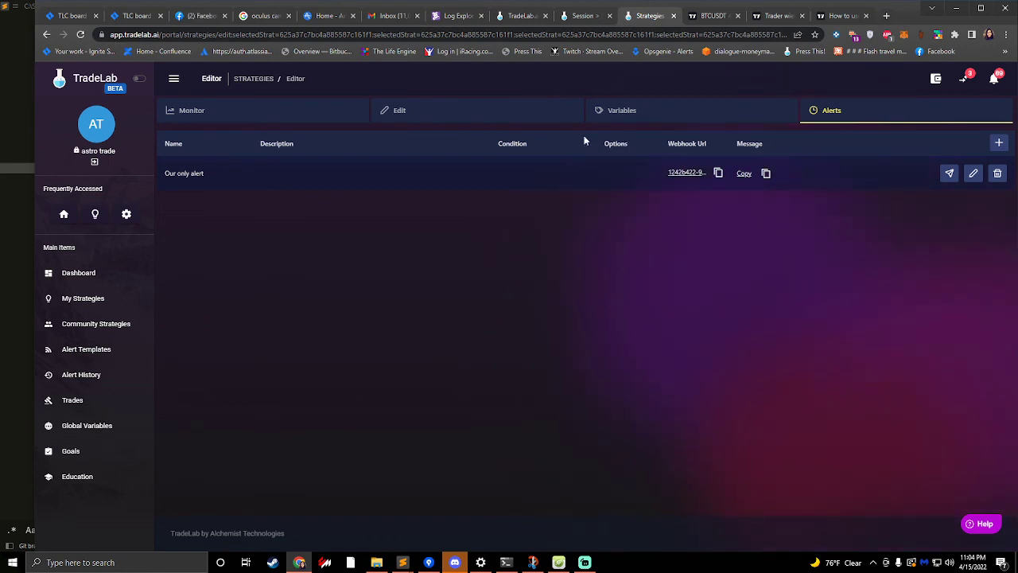
- Review the strategy's entry and exit rules in its editor and open the TP/SL line configuration from the trade settings
click(484, 110)
scroll(455, 393, down, 2)
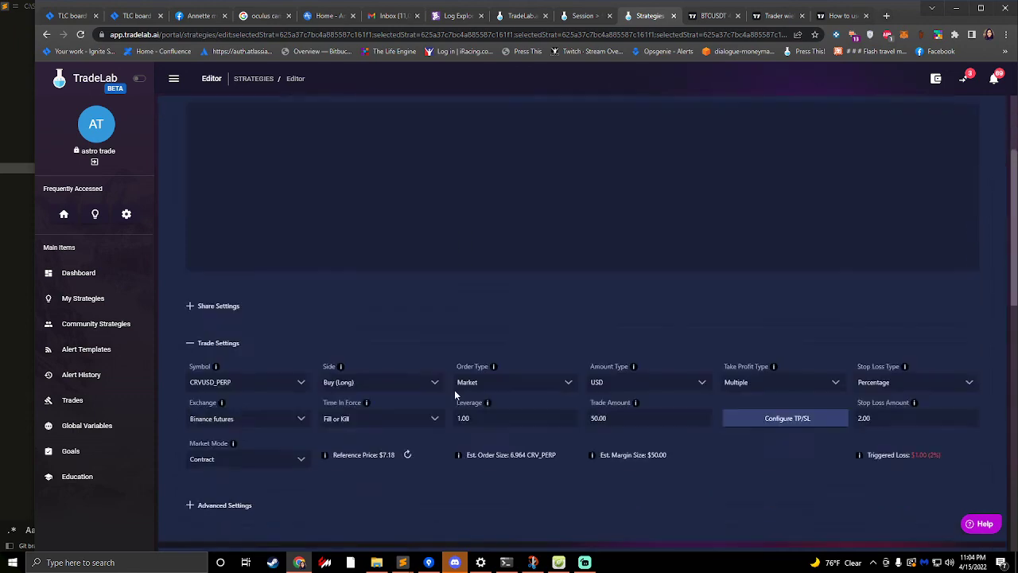
scroll(454, 390, down, 5)
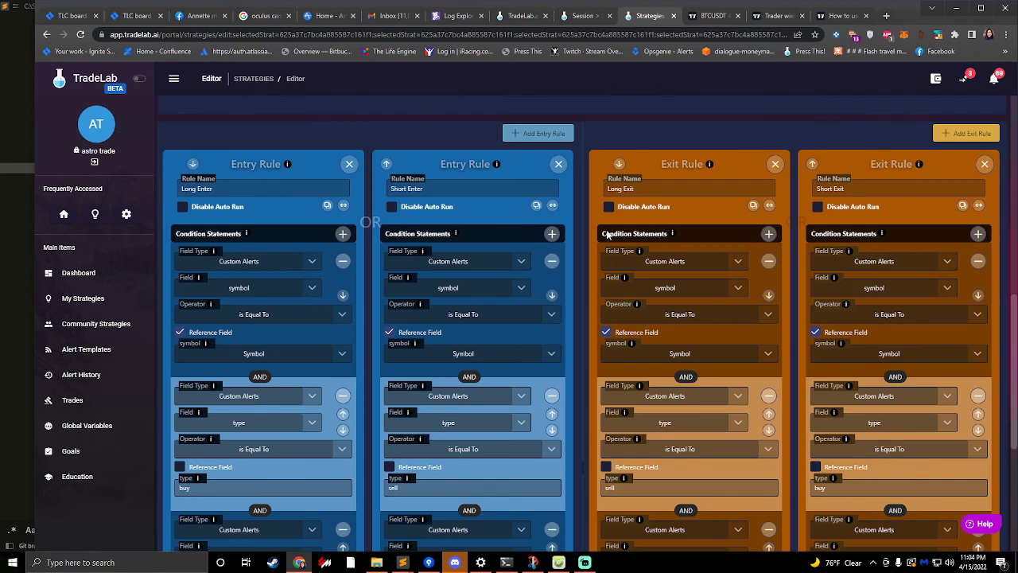
scroll(754, 226, up, 3)
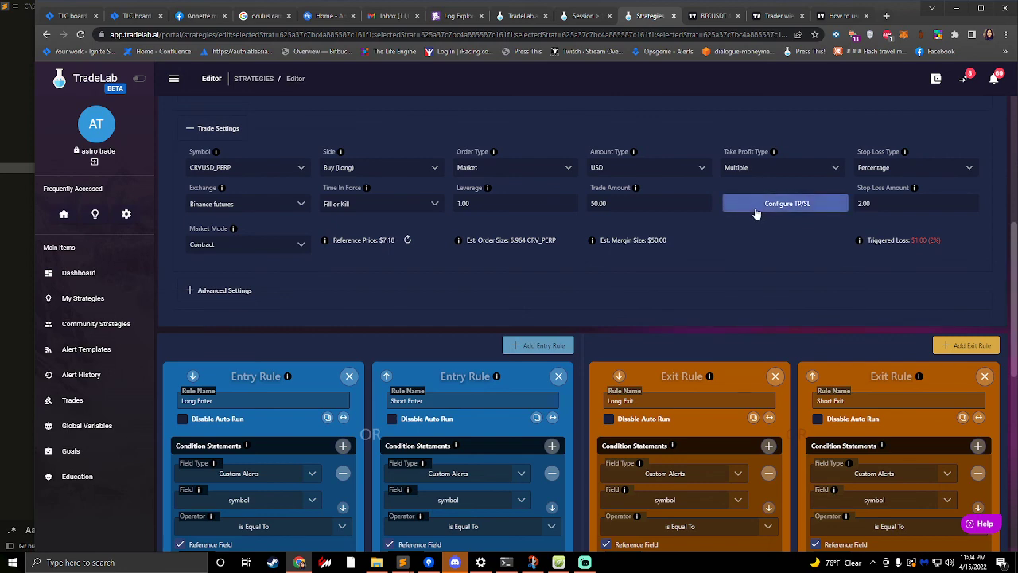
click(755, 211)
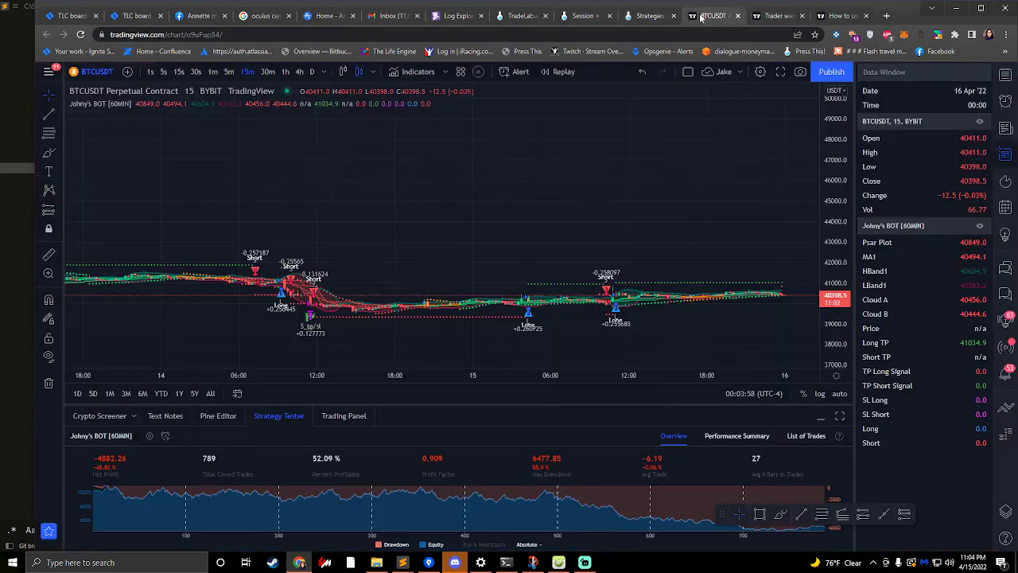
- Check the plots in TradingView's Data Window, then delete Take Line 2 and Take Line 3 from TradeLab's TP/SL Line Builder
click(711, 15)
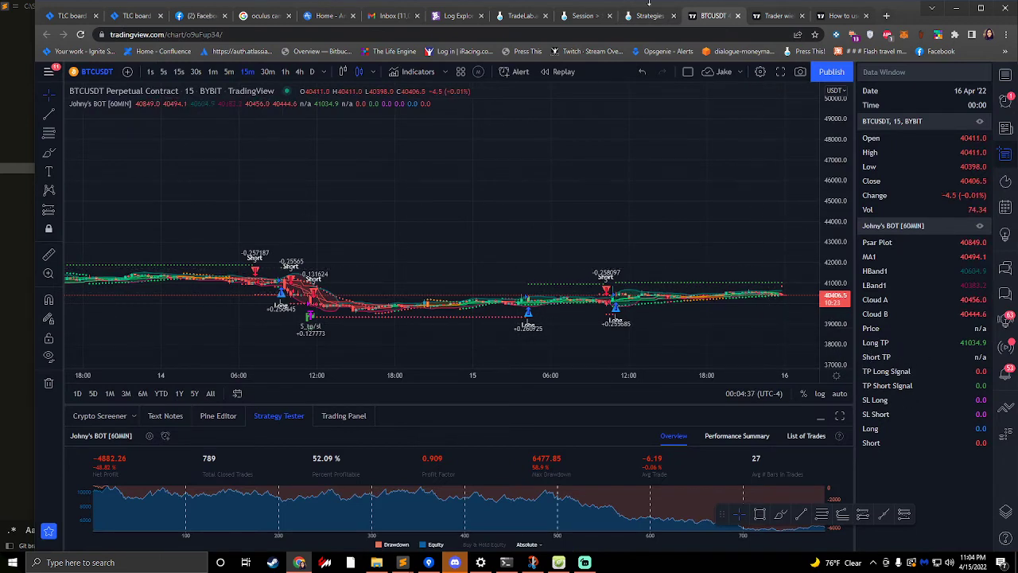
click(650, 15)
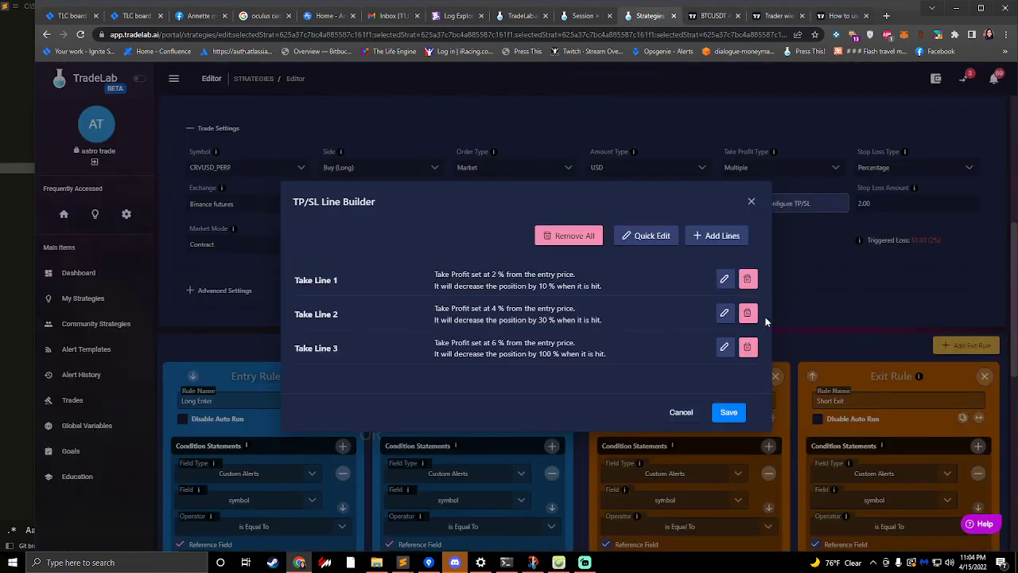
click(749, 313)
click(619, 337)
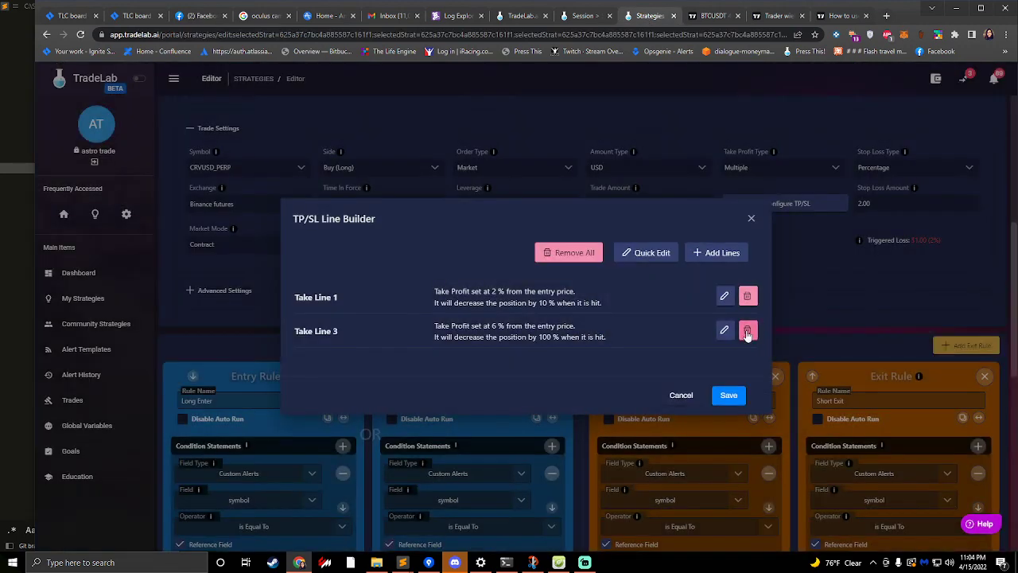
click(747, 330)
click(613, 339)
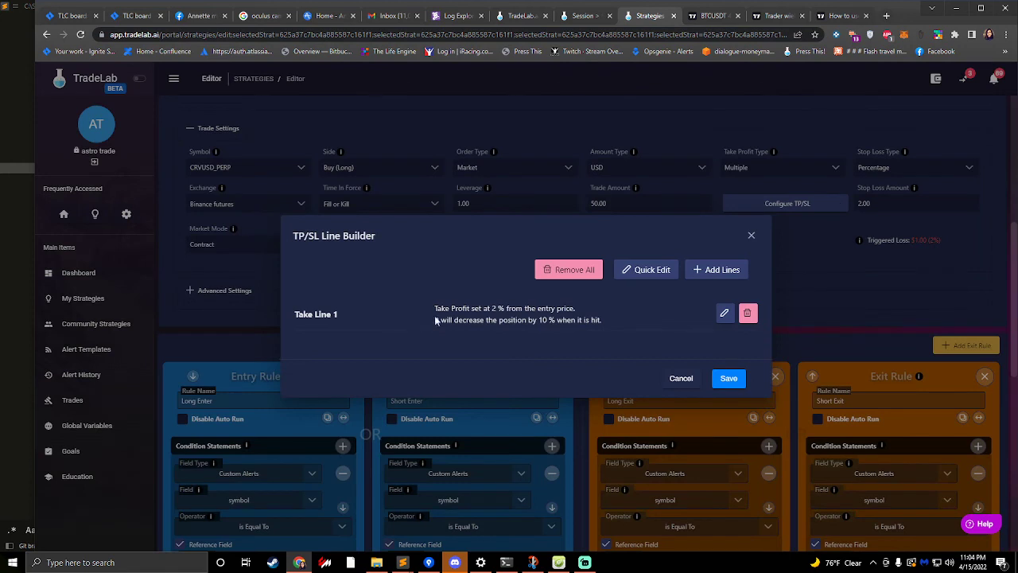
- Edit Take Line 1 as a take-profit line with the dynamic price Long TP and the price type USD Exact Price
click(723, 315)
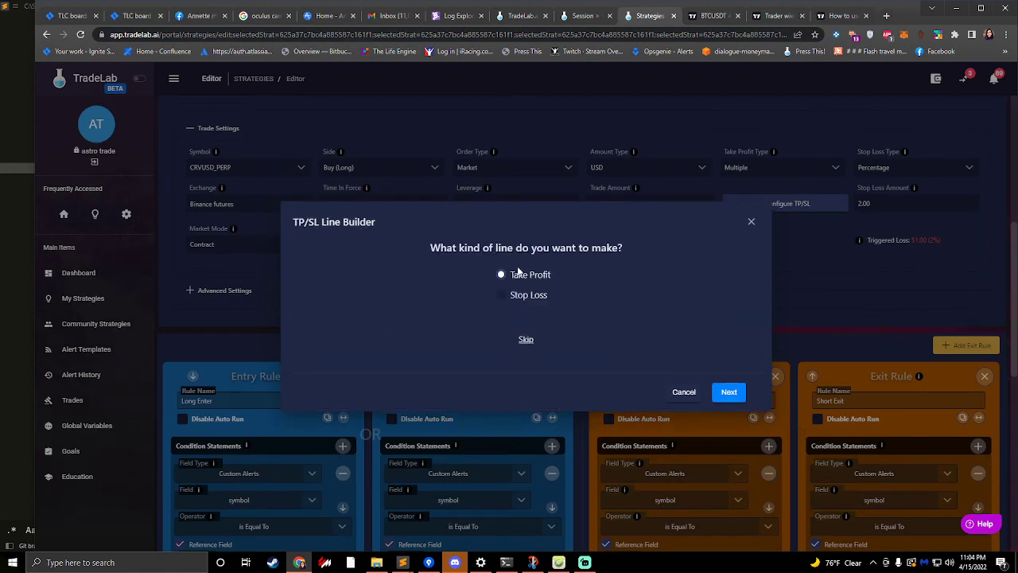
click(729, 393)
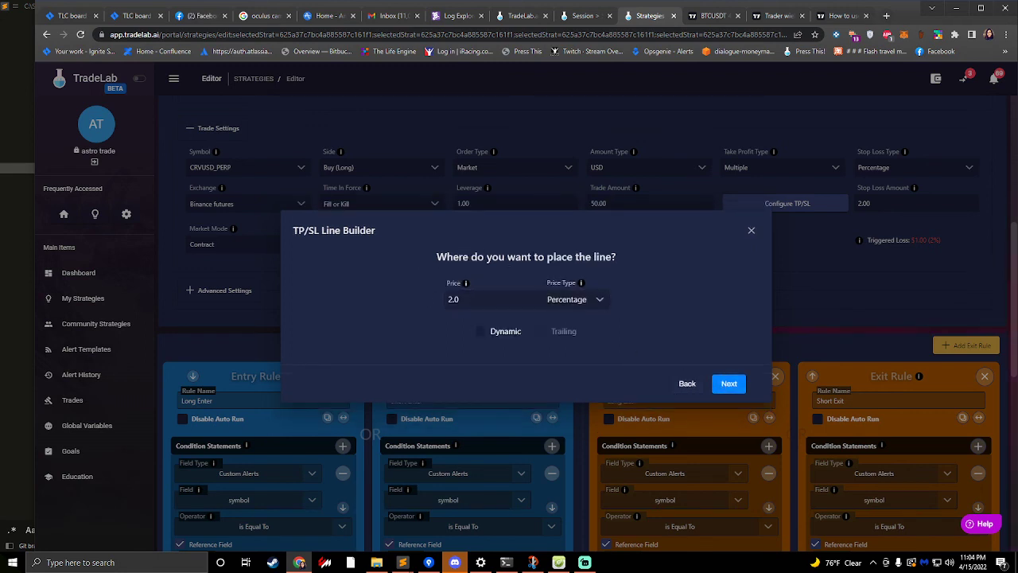
click(714, 16)
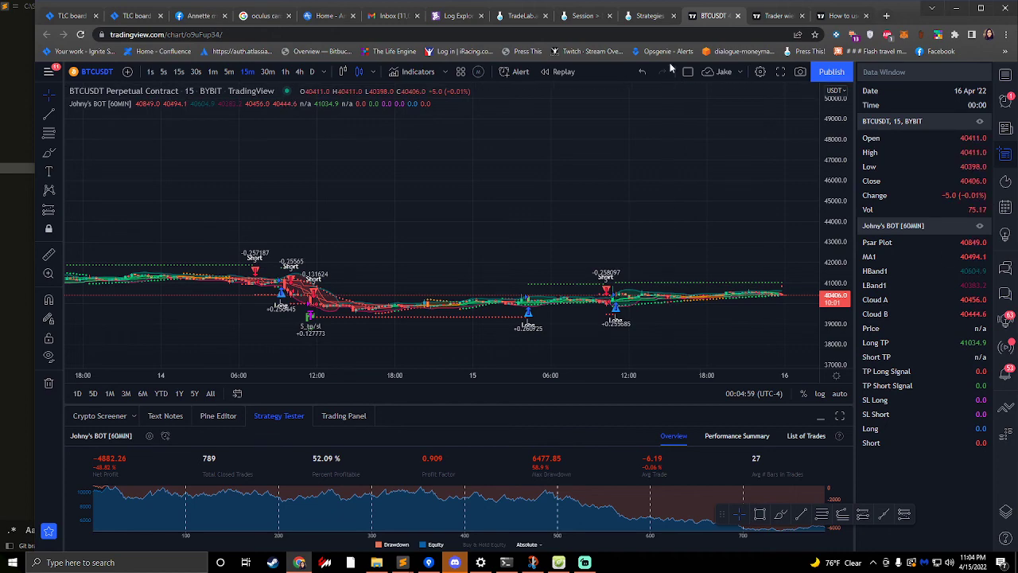
click(650, 15)
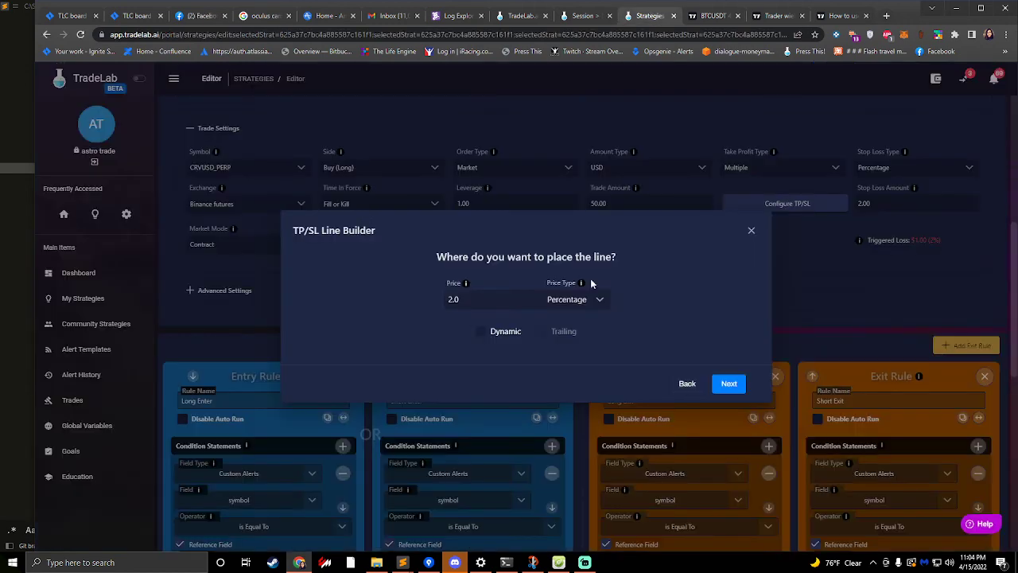
click(481, 332)
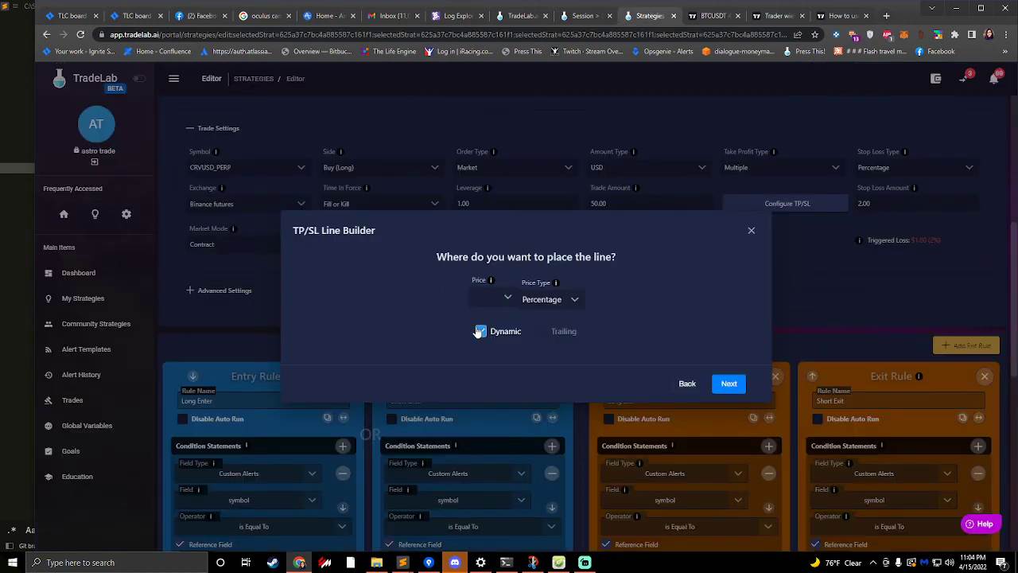
click(508, 298)
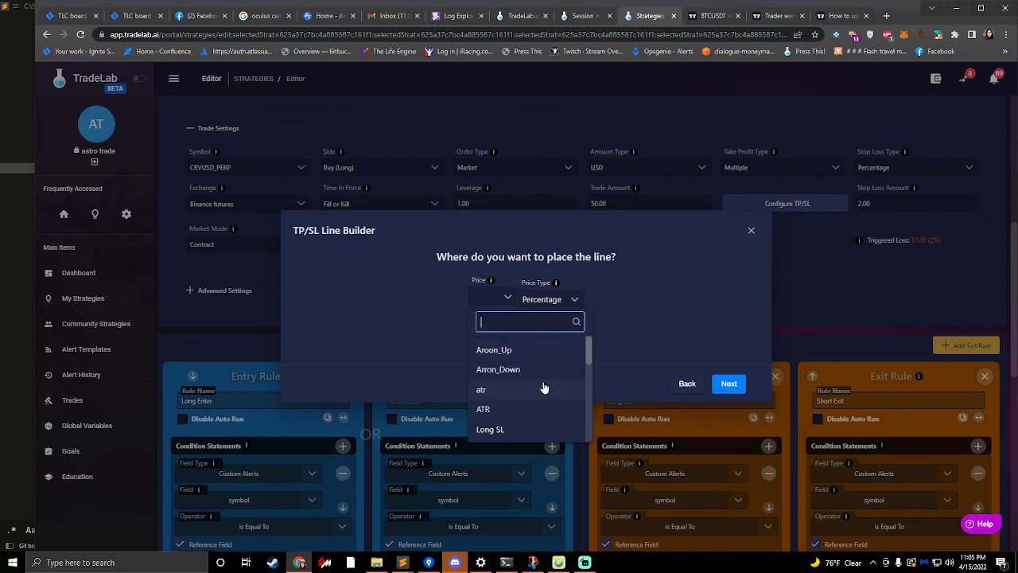
text(Lon)
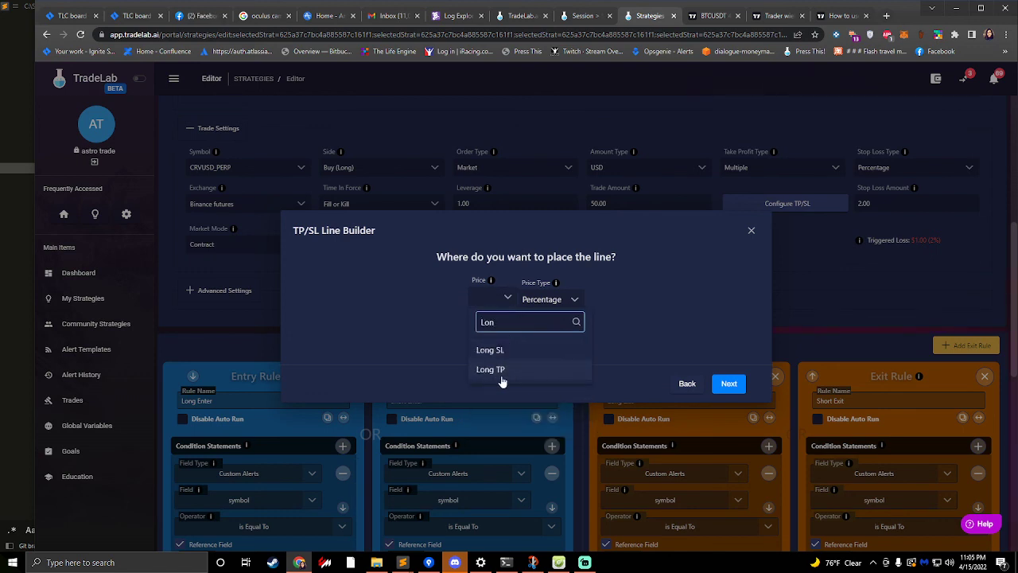
click(524, 376)
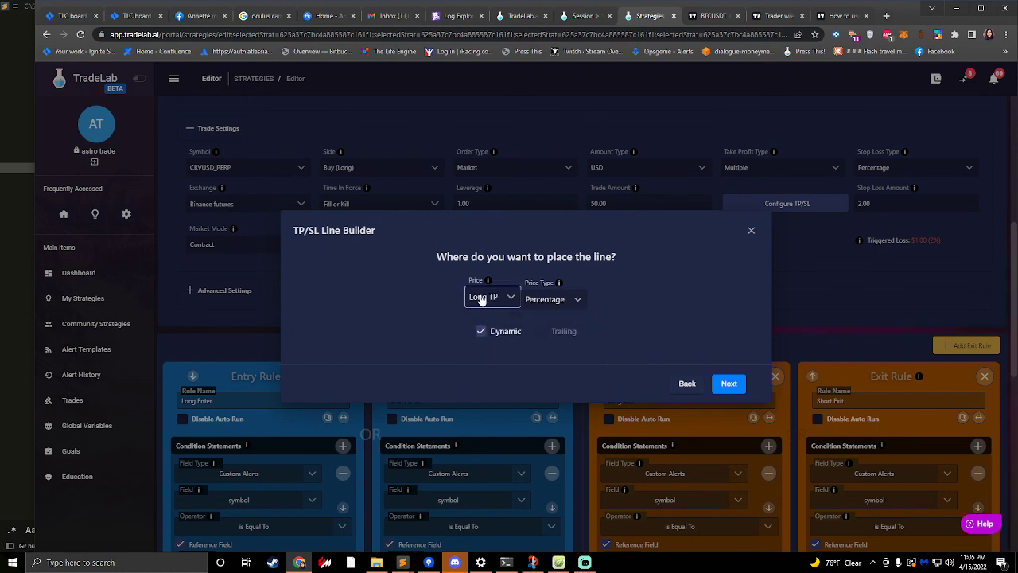
click(548, 301)
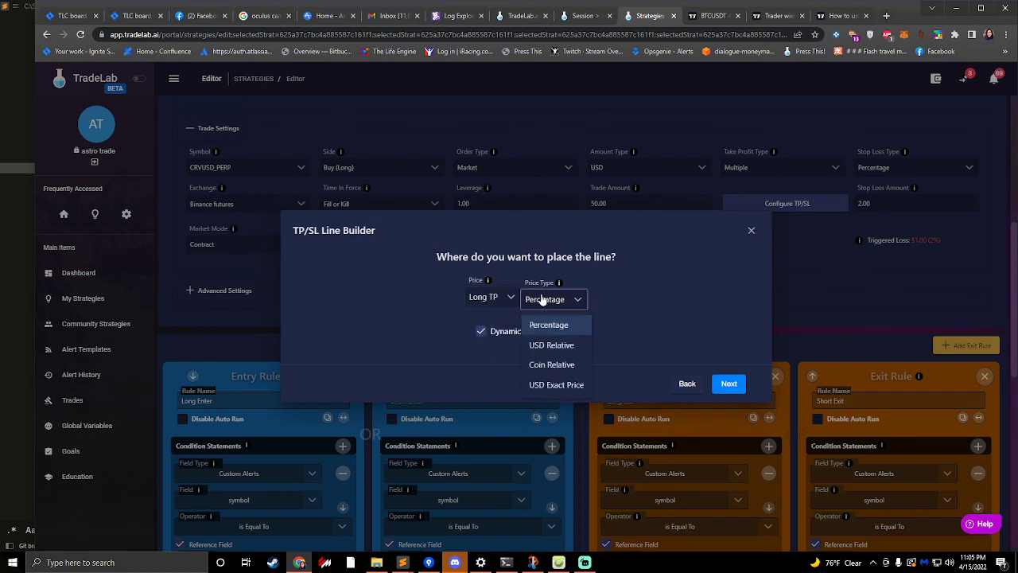
click(554, 385)
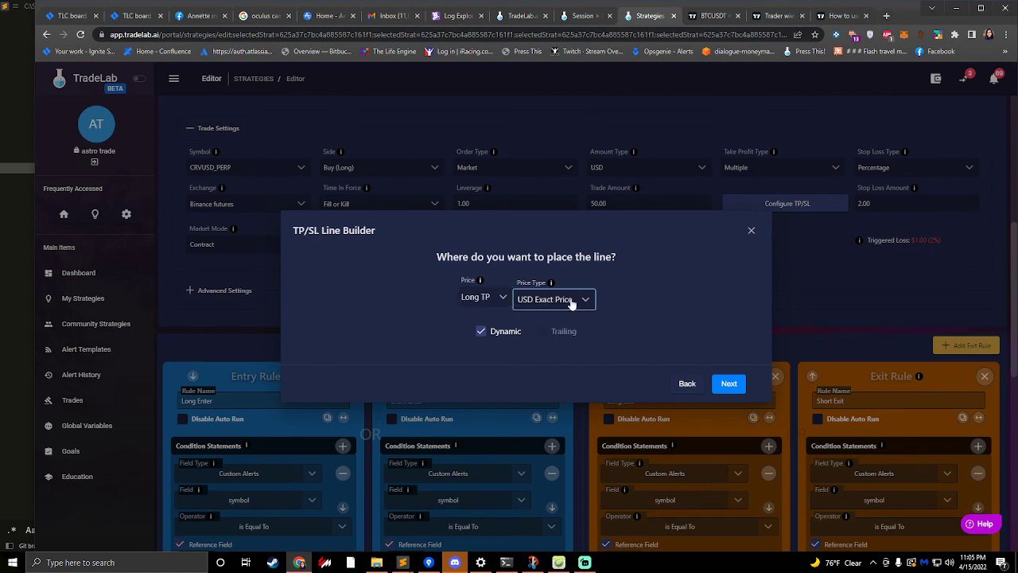
click(730, 385)
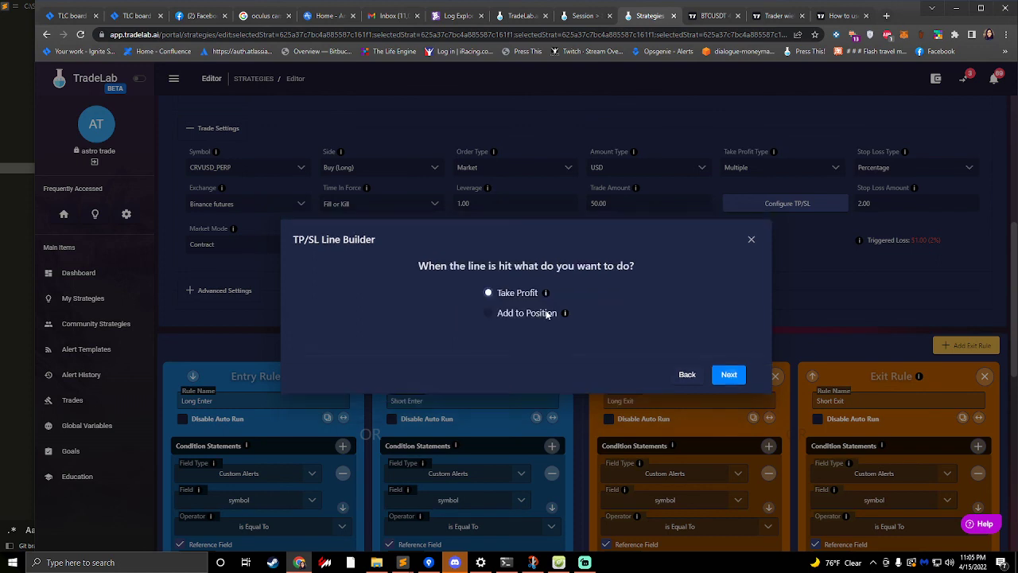
- Set the line to take profit on 100 % of Position with a limit order, and finish it as Take Line
click(731, 376)
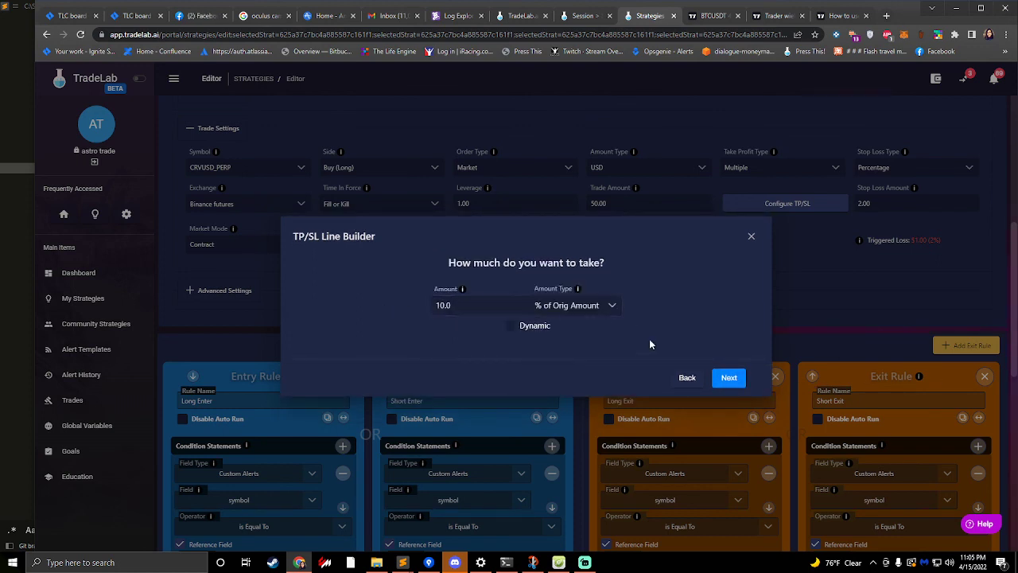
click(713, 379)
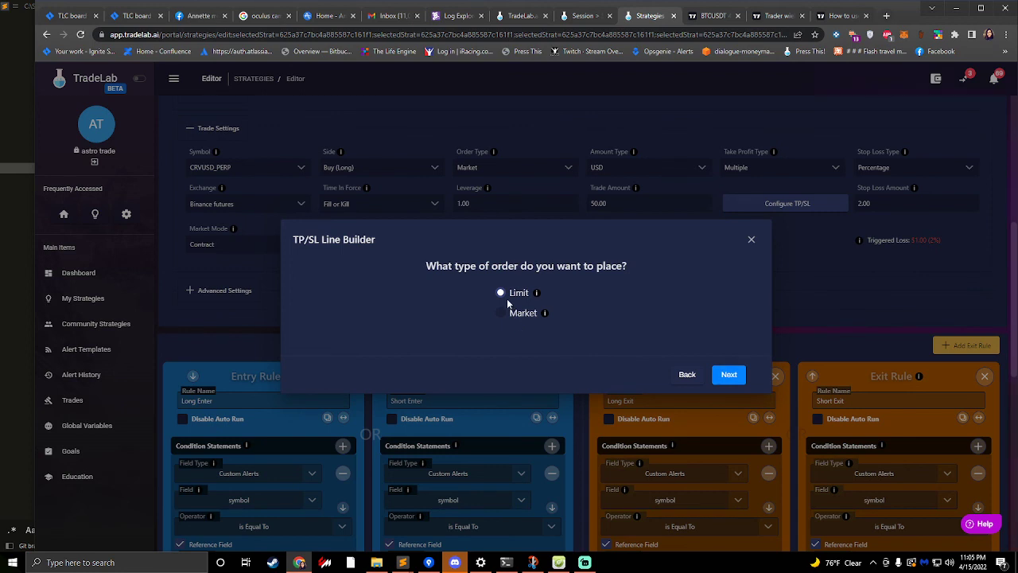
click(719, 377)
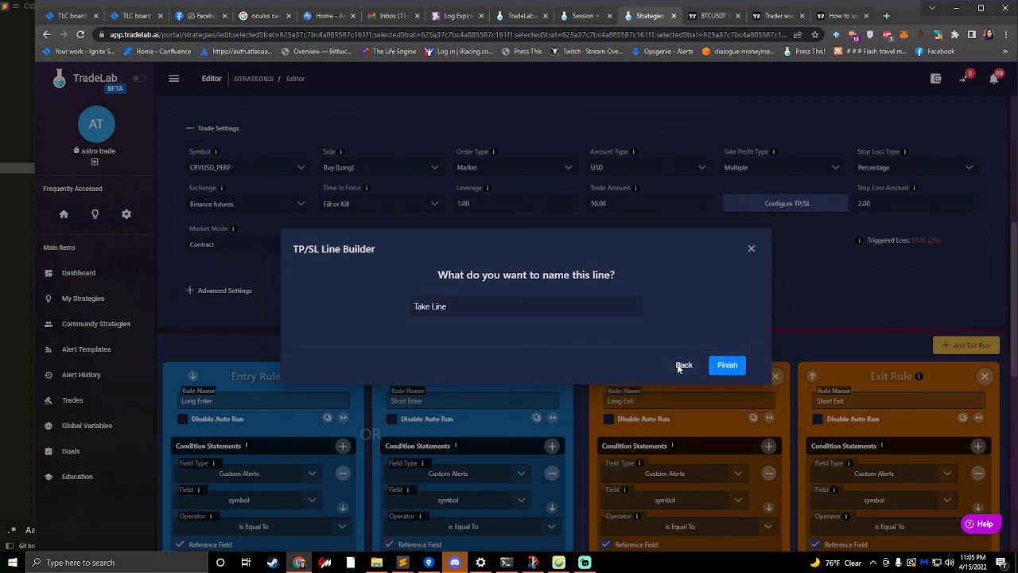
click(677, 365)
click(689, 378)
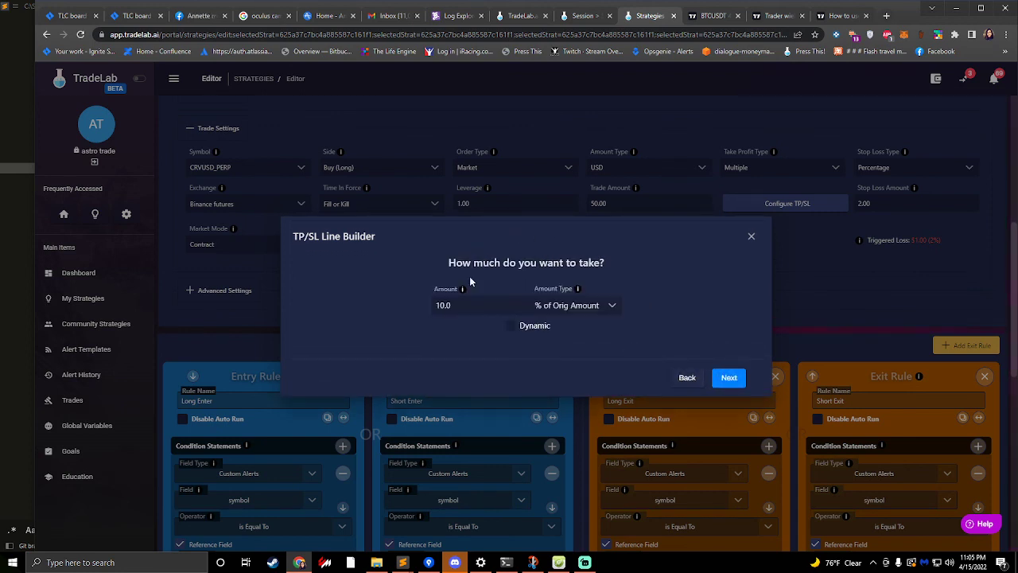
drag(456, 305, 431, 284)
text(100)
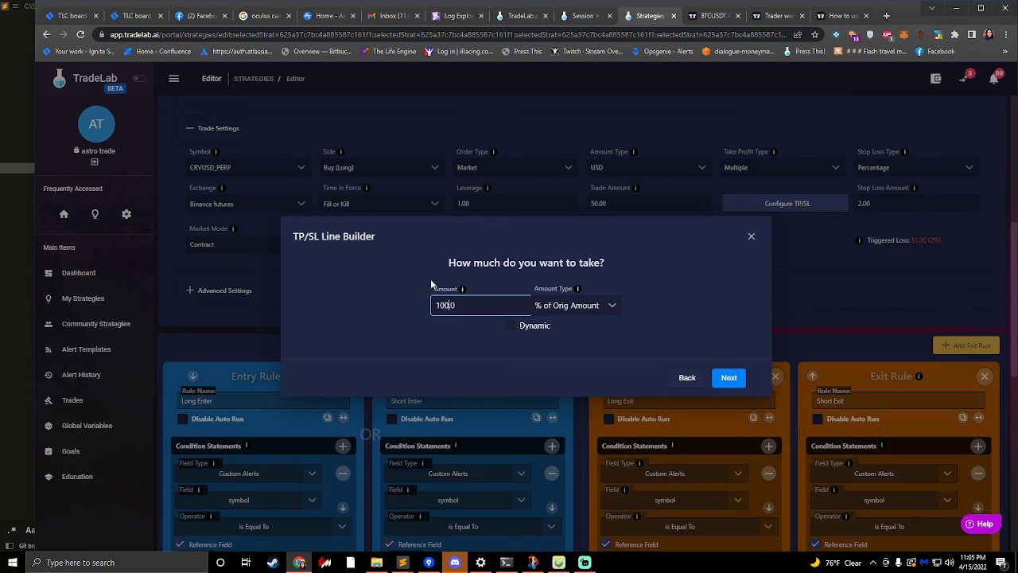
click(595, 306)
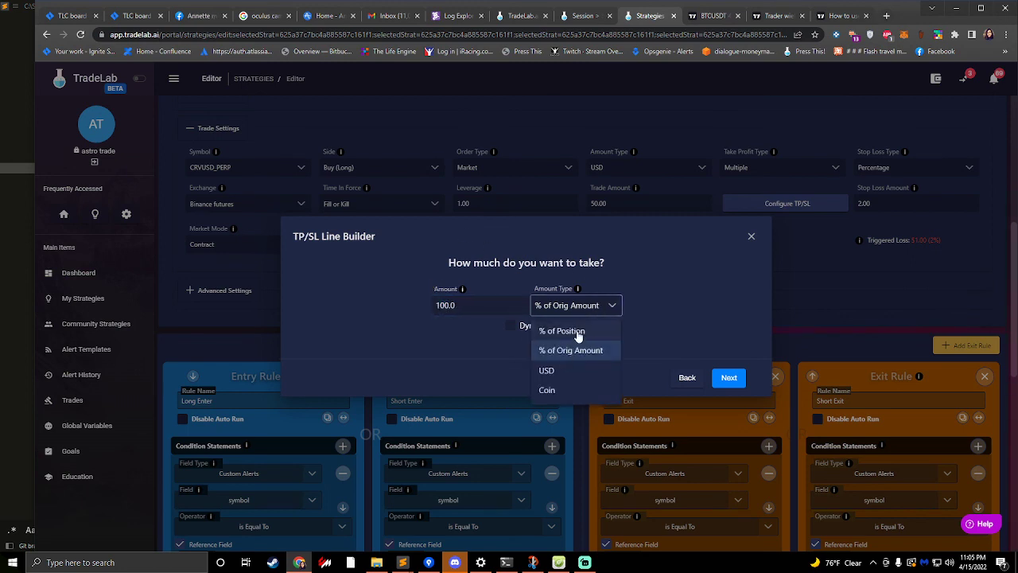
click(566, 330)
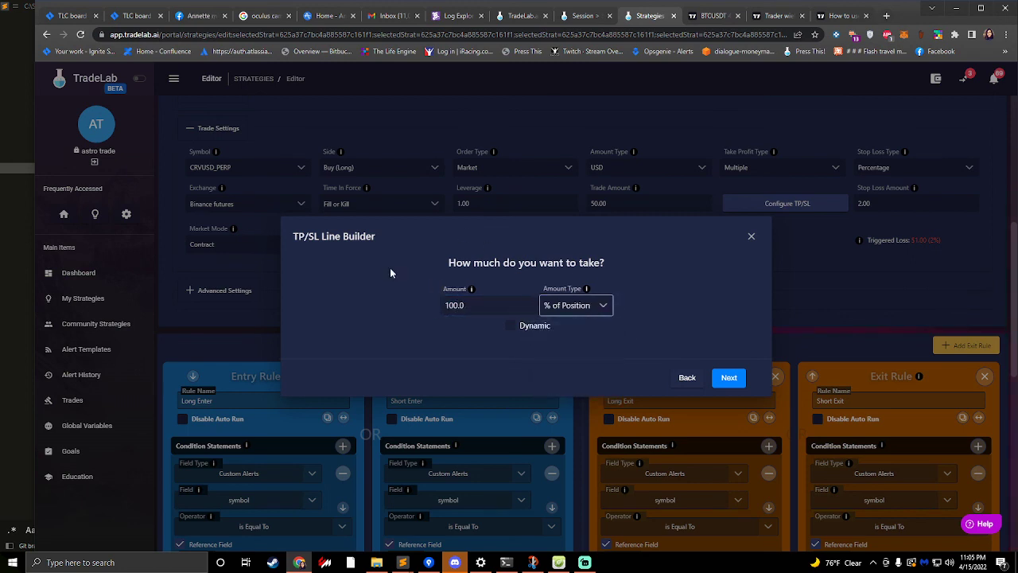
click(730, 379)
click(729, 377)
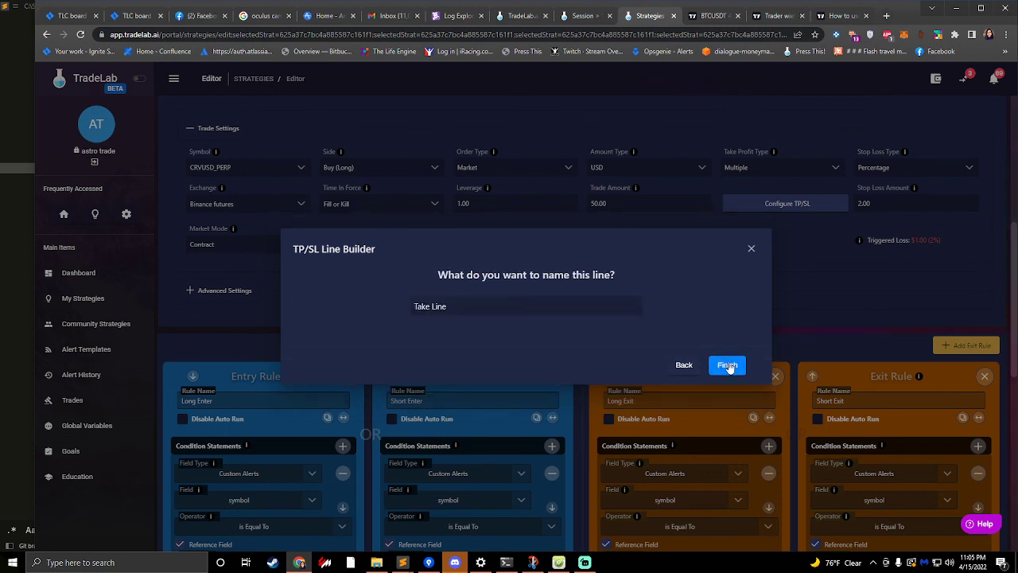
click(728, 366)
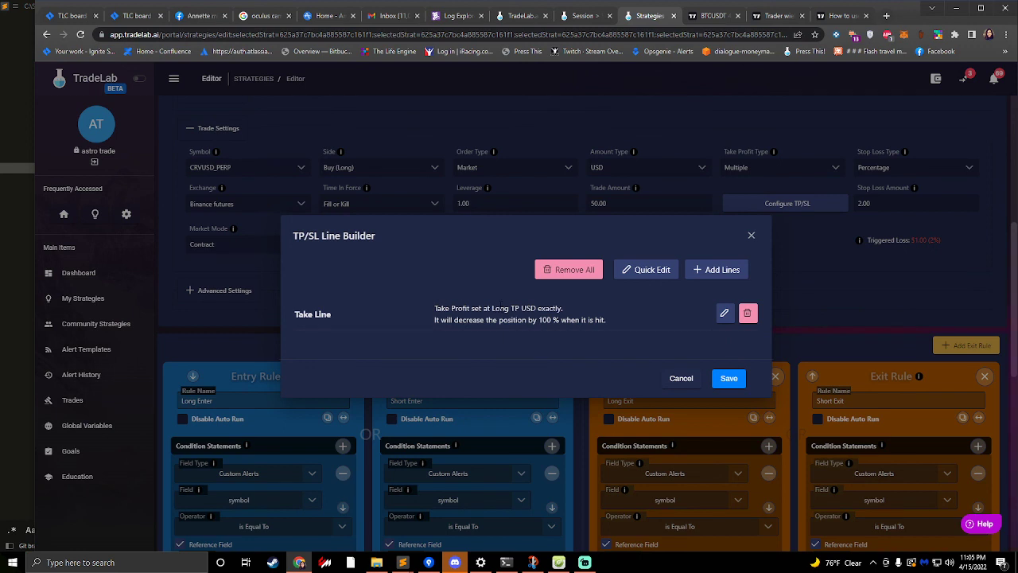
- Check the take line's summary, save the TP/SL lines, and save the Johnys Bot - Live strategy
drag(488, 309, 593, 321)
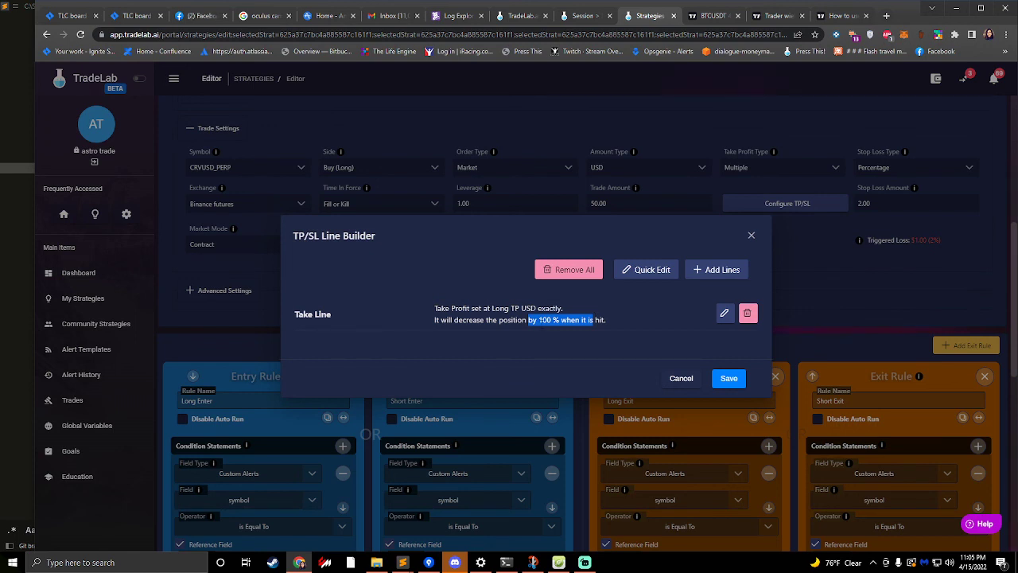
click(608, 307)
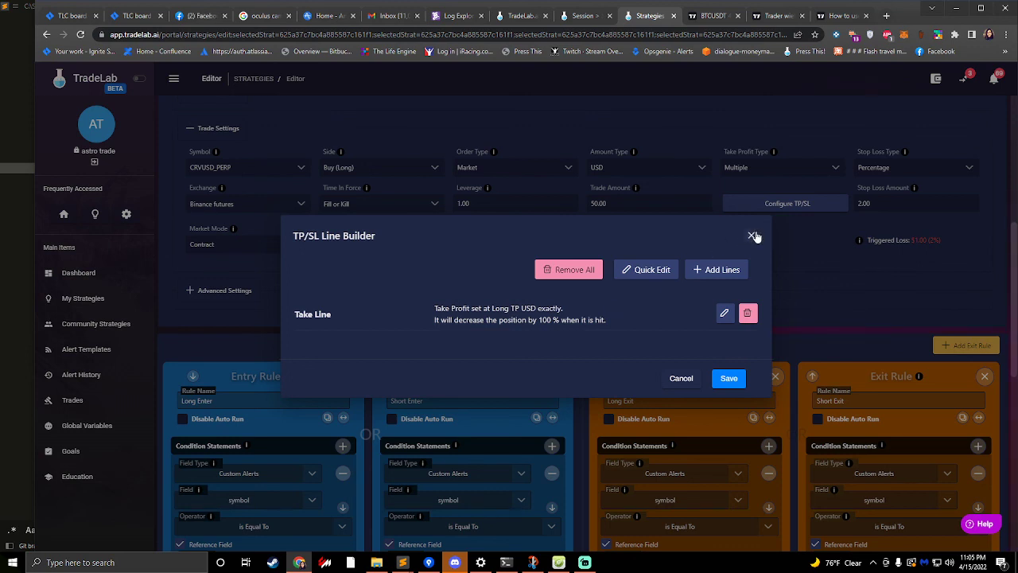
click(729, 377)
scroll(335, 284, down, 5)
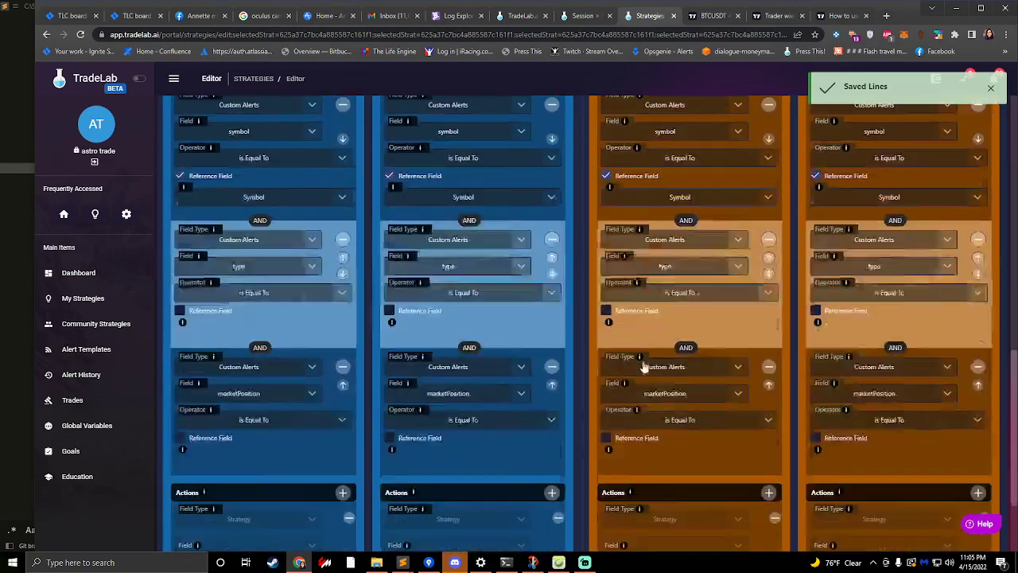
scroll(335, 284, up, 4)
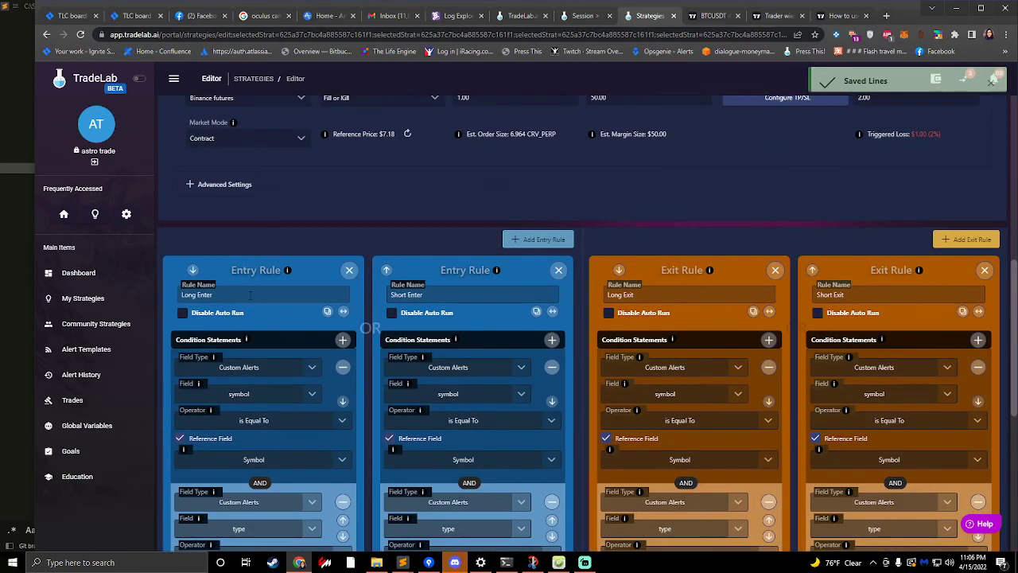
scroll(572, 221, up, 6)
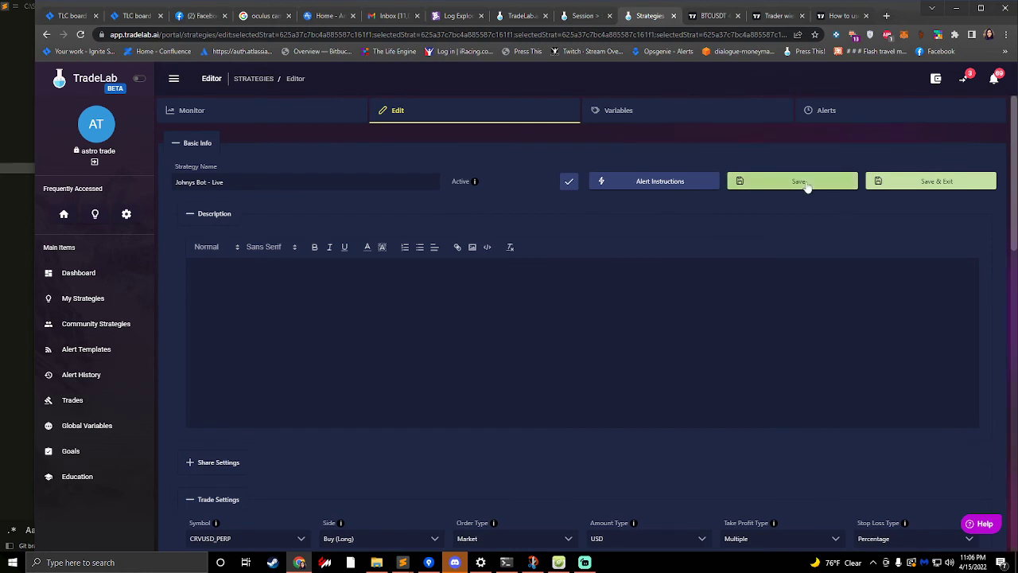
click(782, 186)
- Rename the strategy to Generic TradingView Strategy and save it
drag(231, 182, 94, 167)
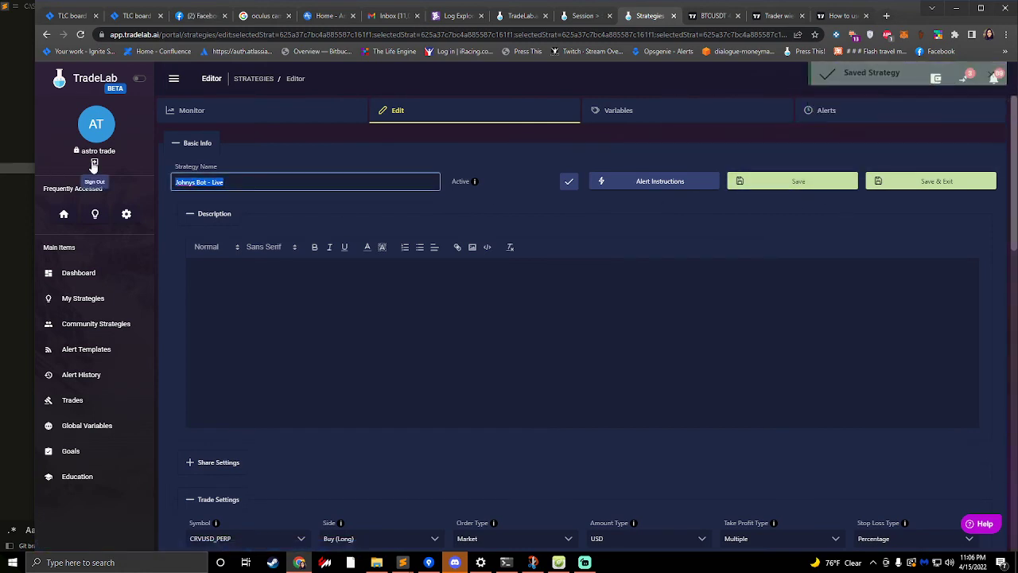
text(Gener)
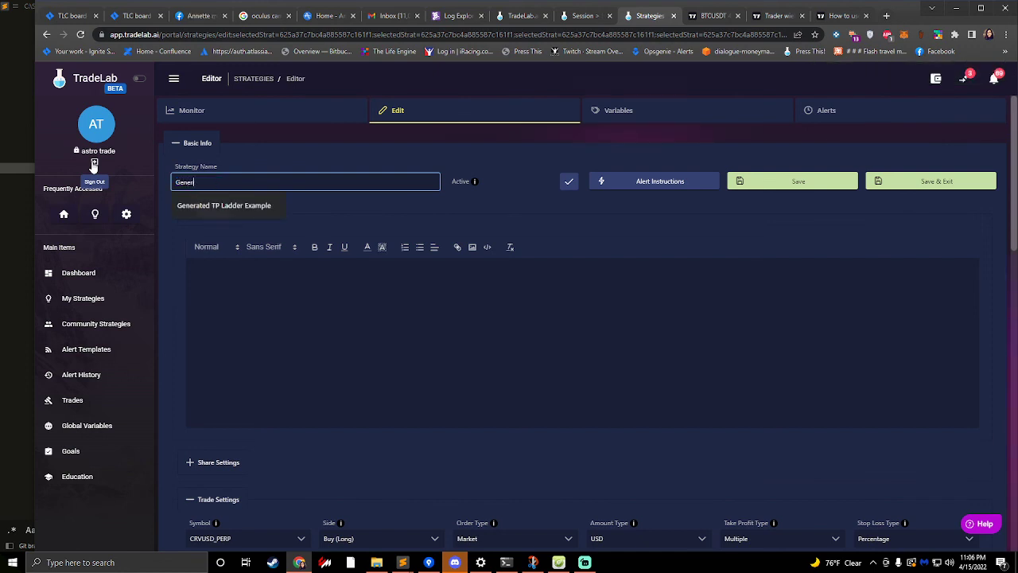
text(ic TradingVi)
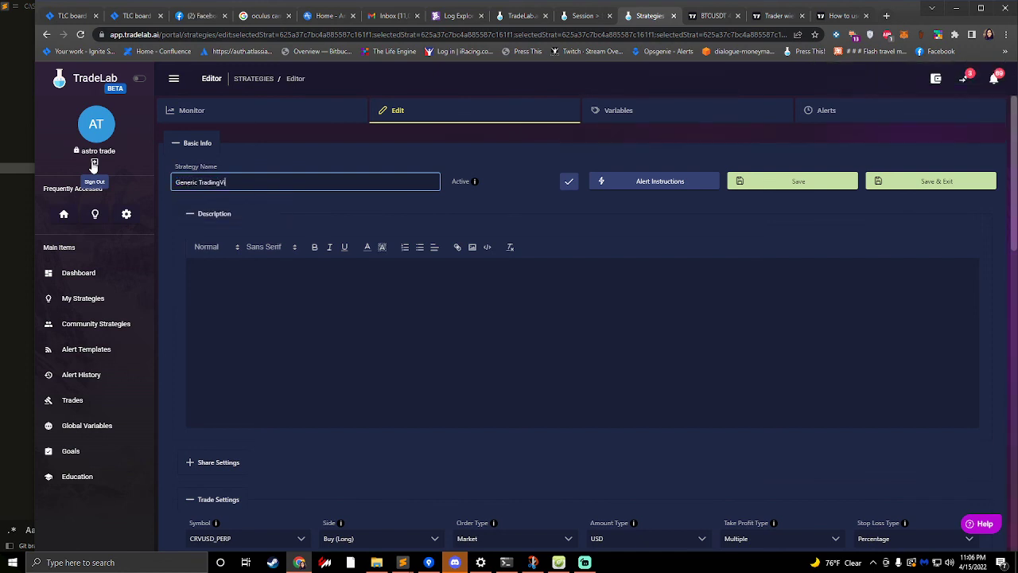
text(ew Strategy)
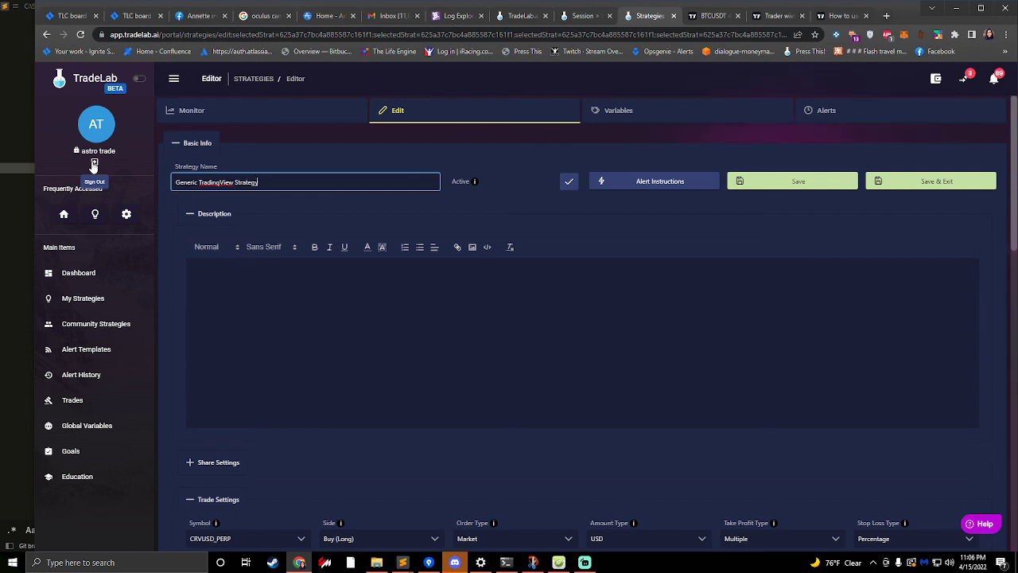
text(rea)
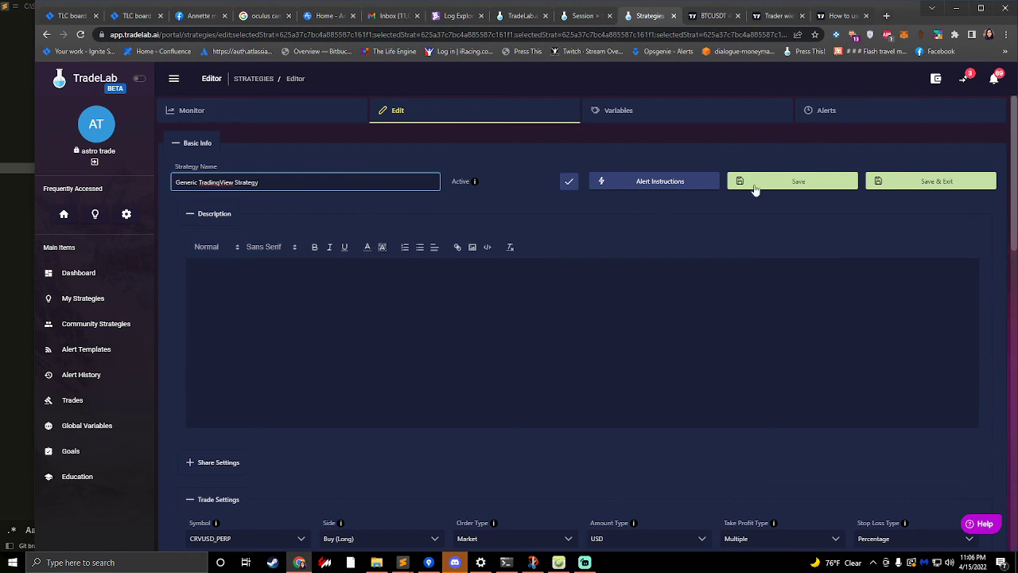
click(788, 184)
click(360, 178)
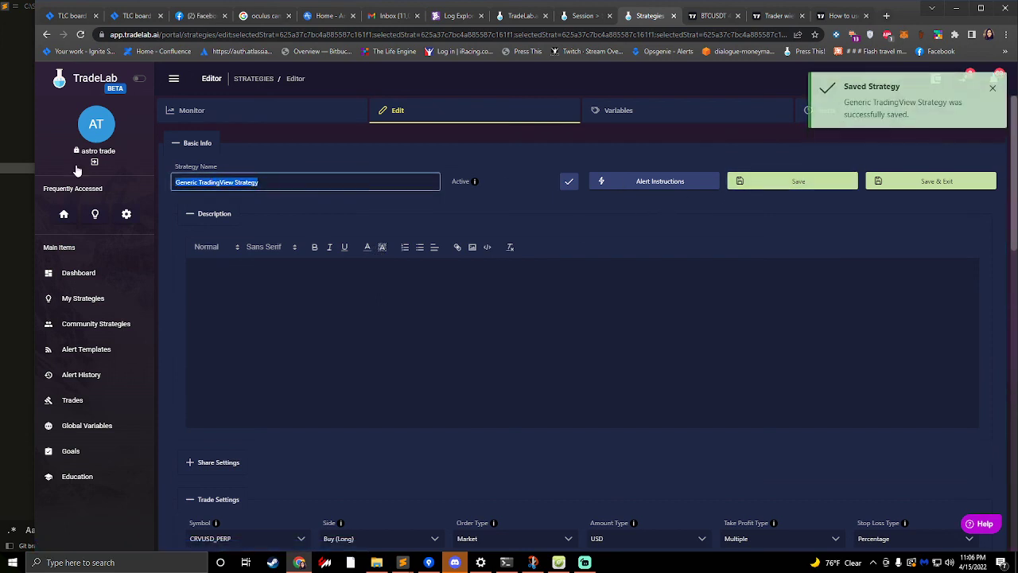
click(505, 203)
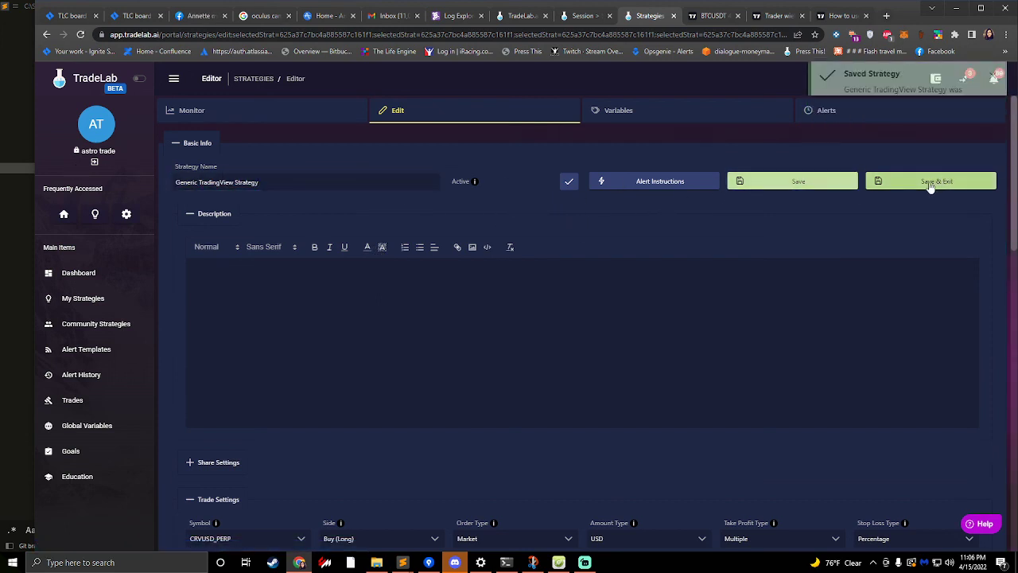
- Expand the share settings of the Generic TradingView Strategy and allow other members to copy it
scroll(318, 343, down, 1)
scroll(238, 394, down, 3)
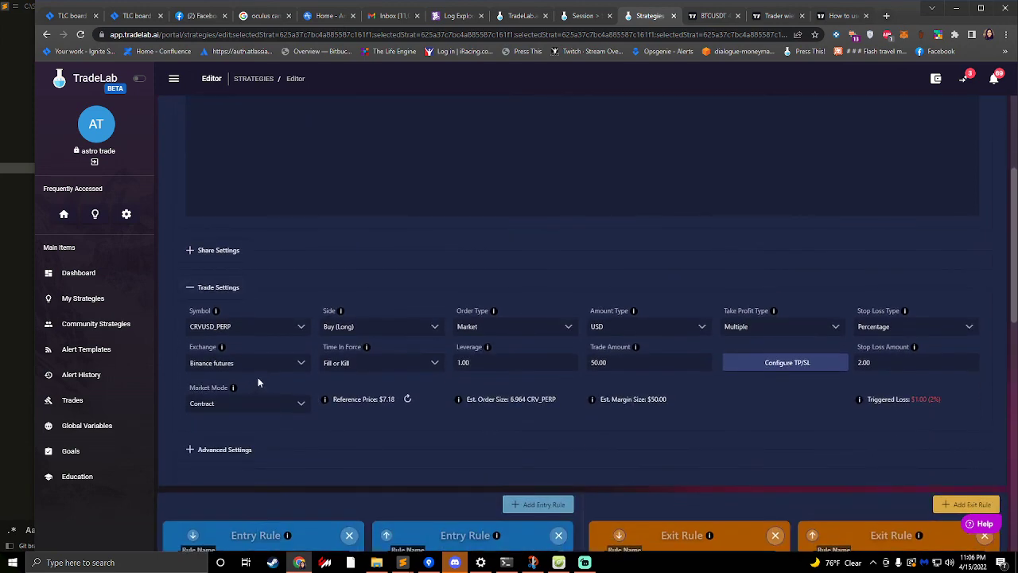
click(226, 253)
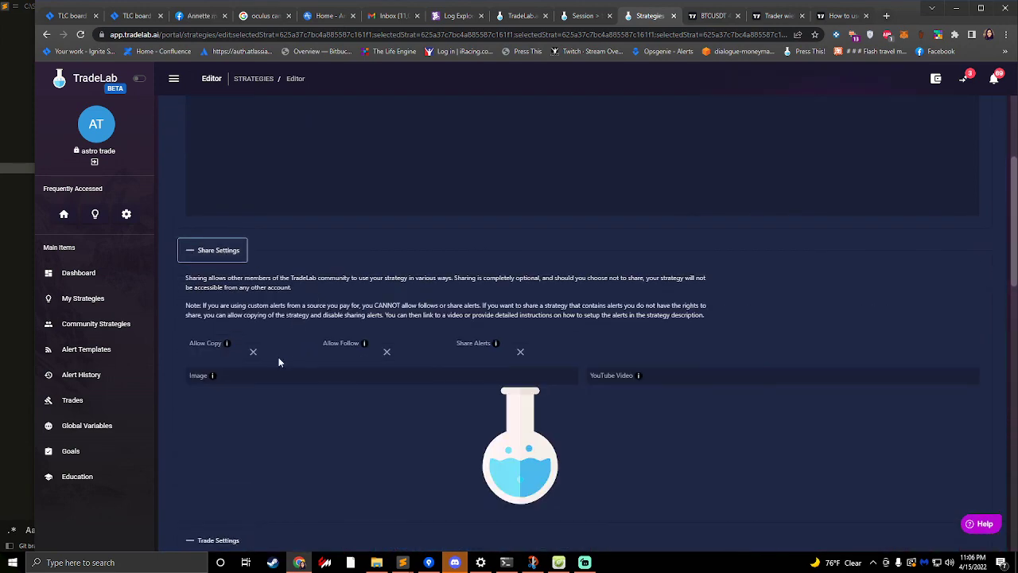
click(302, 377)
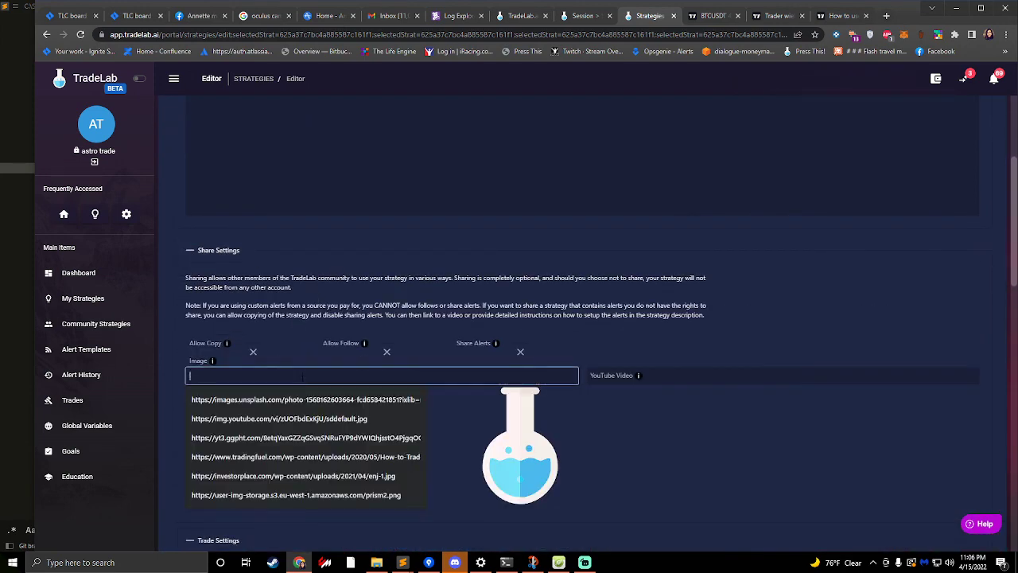
click(289, 333)
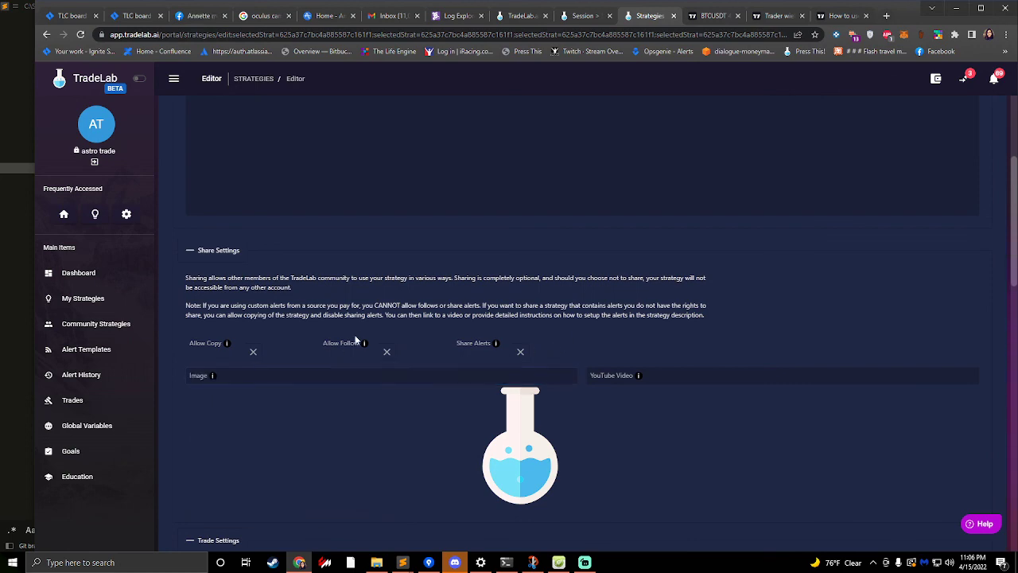
scroll(355, 340, up, 3)
scroll(239, 350, down, 3)
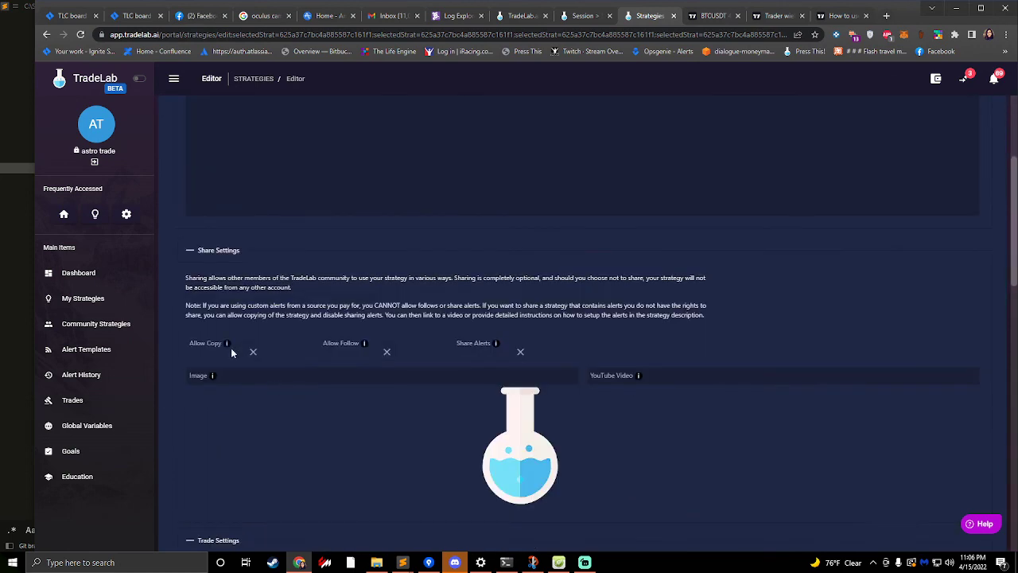
click(253, 351)
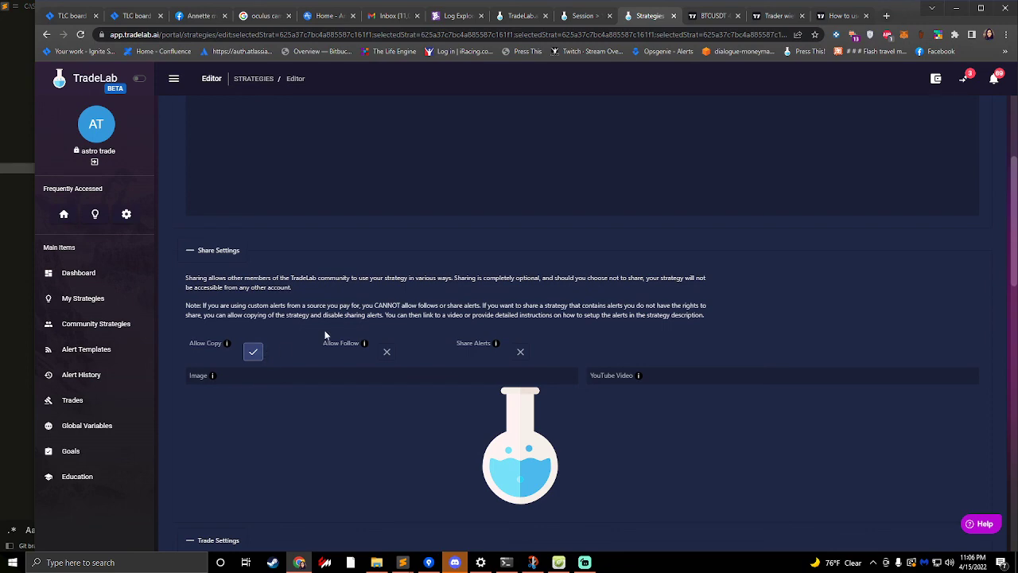
- Turn on alert sharing for the Generic TradingView Strategy and save it
scroll(342, 350, up, 2)
scroll(561, 335, up, 2)
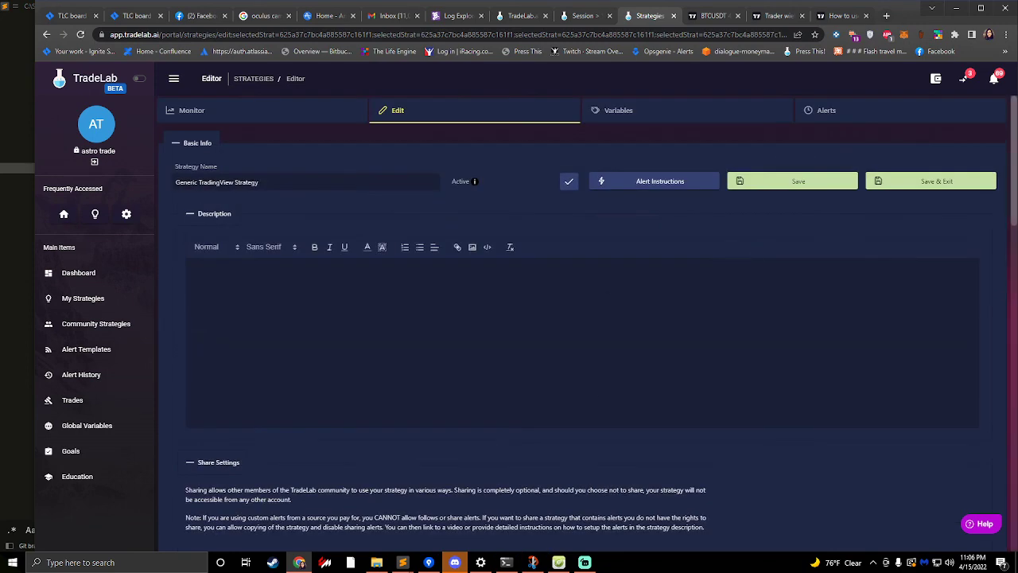
scroll(547, 459, down, 5)
click(524, 305)
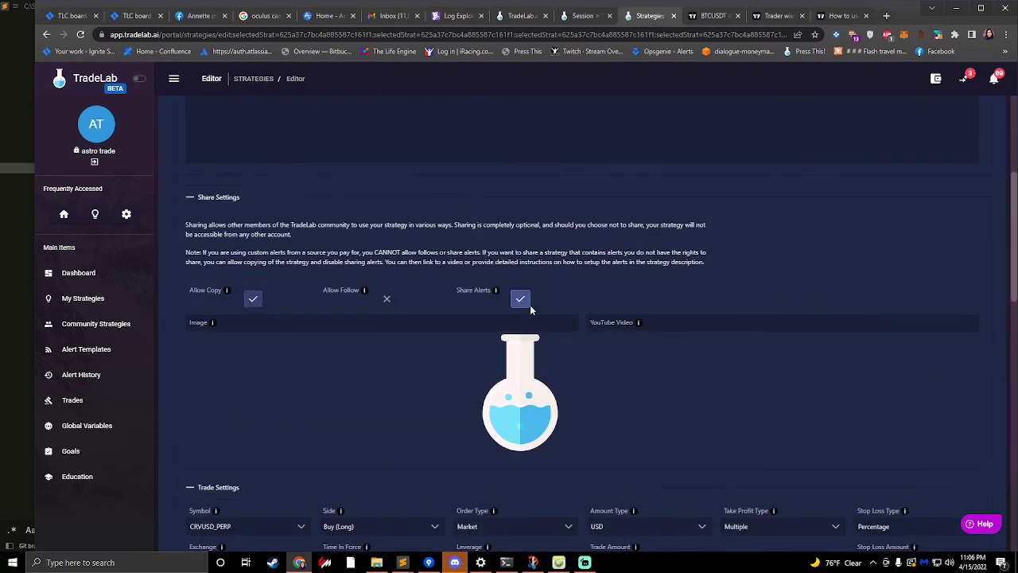
scroll(532, 307, up, 5)
click(832, 181)
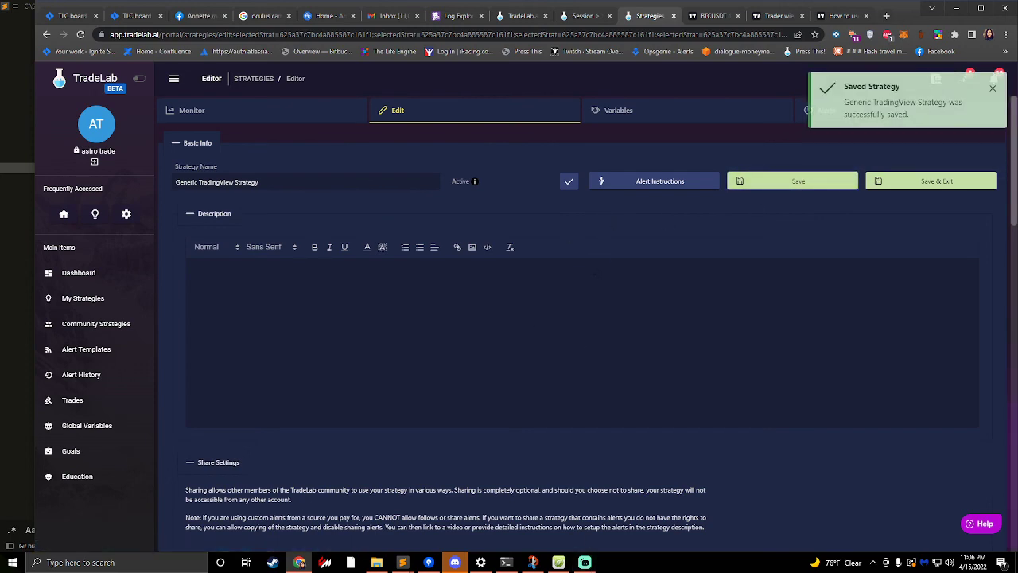
- Review the strategy's entry rules, exit rules and trade settings, and save and exit the editor
scroll(643, 282, down, 4)
scroll(643, 283, down, 6)
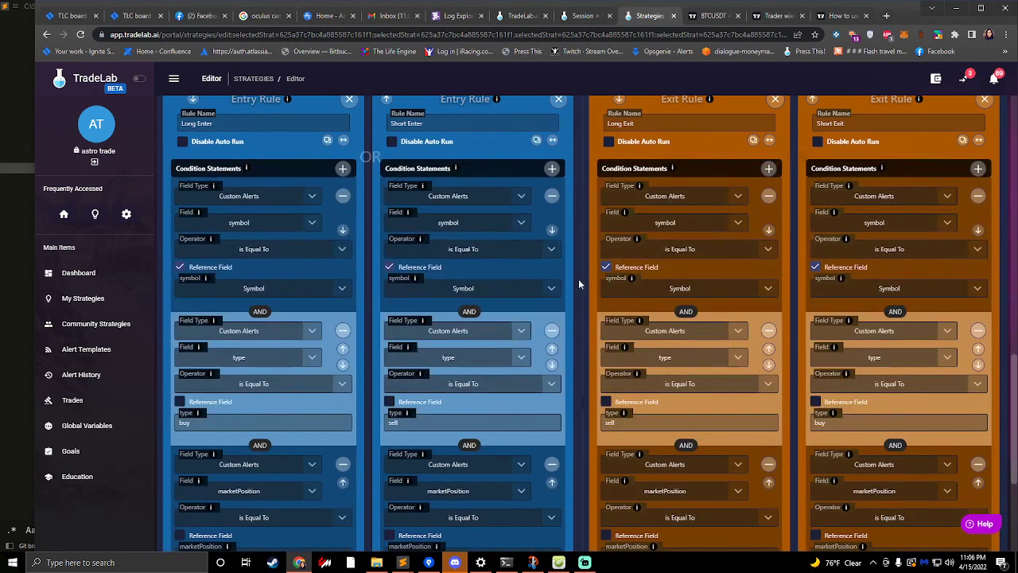
scroll(583, 280, up, 12)
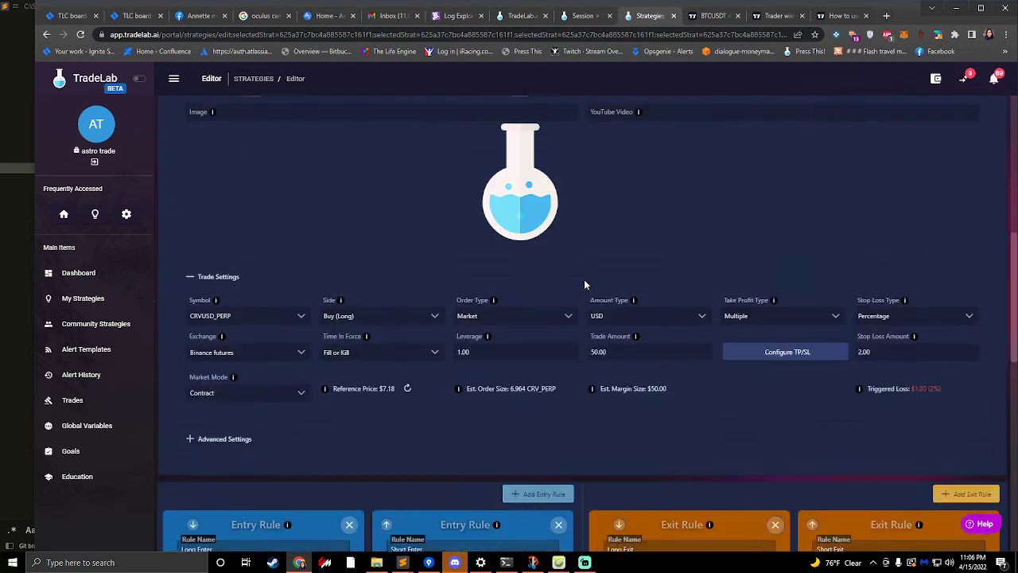
scroll(493, 346, up, 2)
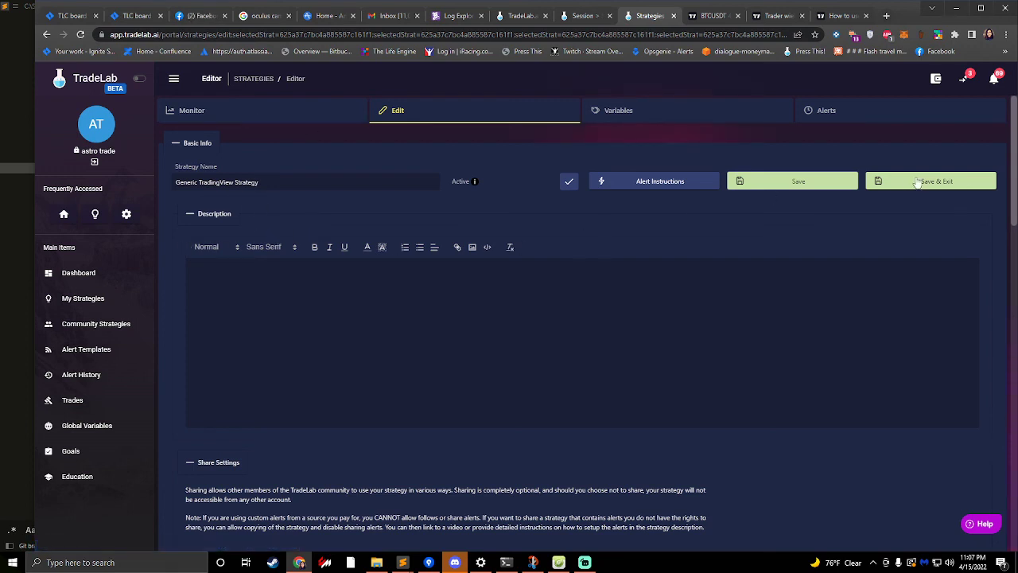
click(922, 183)
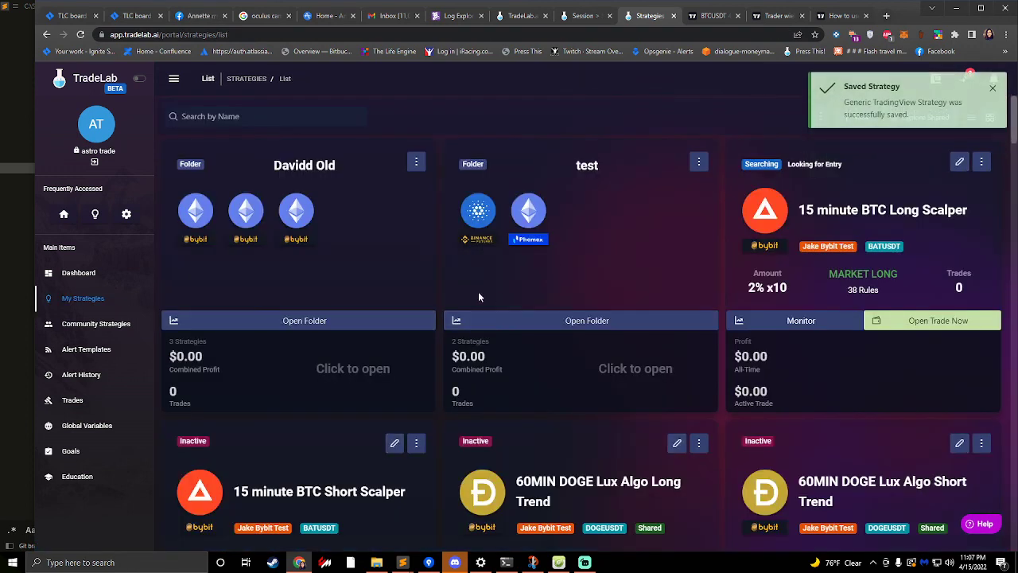
- Find the Generic TradingView Strategy in the strategy list and examine its card, including the shared label and trade settings
scroll(554, 366, down, 7)
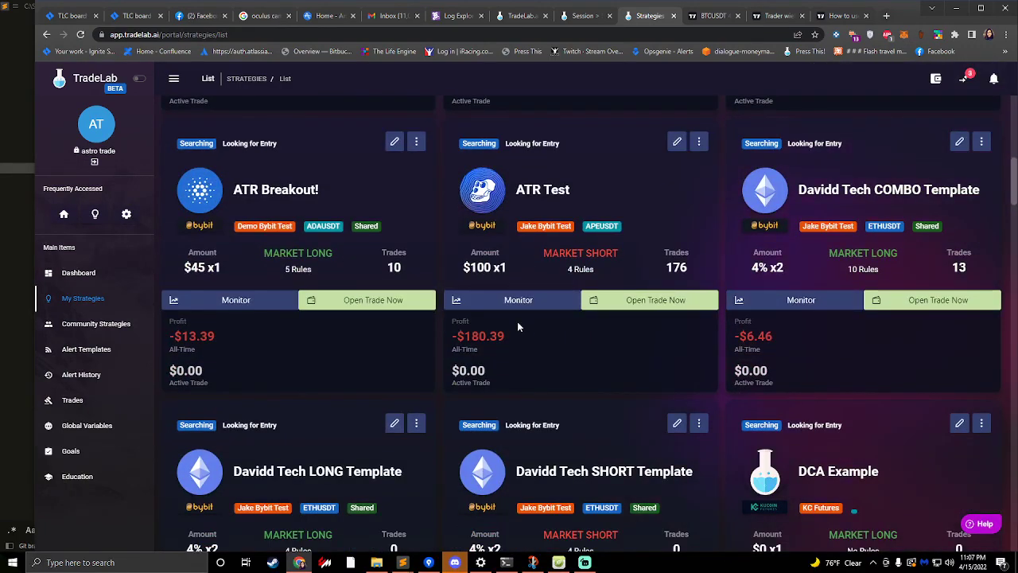
scroll(513, 322, up, 3)
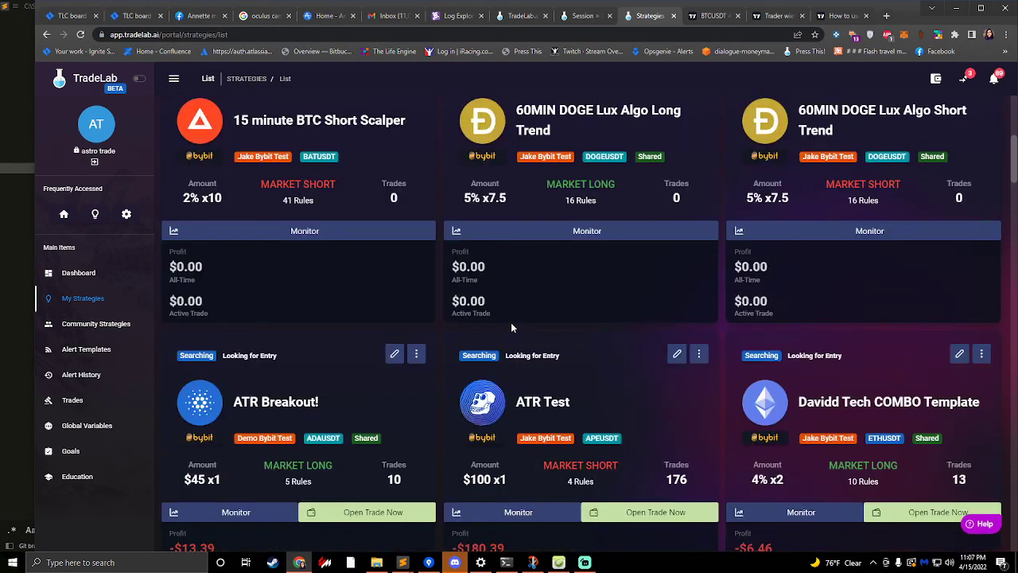
scroll(514, 327, up, 1)
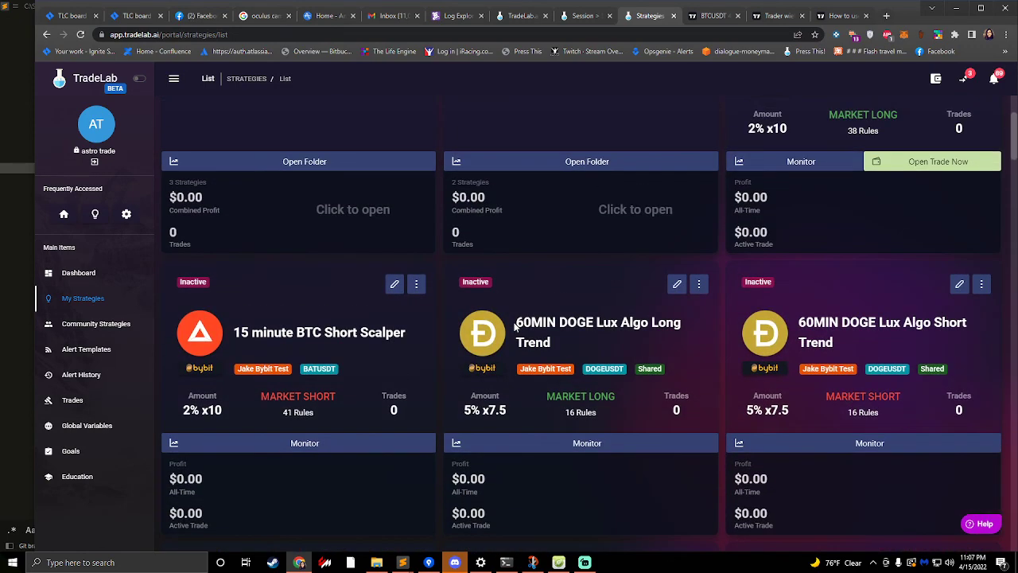
scroll(514, 322, down, 10)
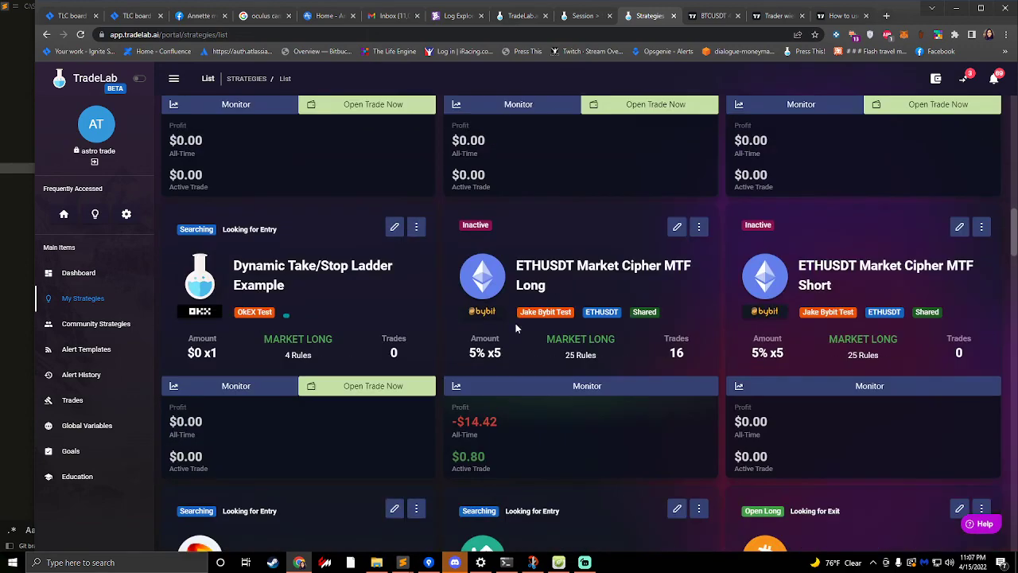
scroll(516, 323, down, 3)
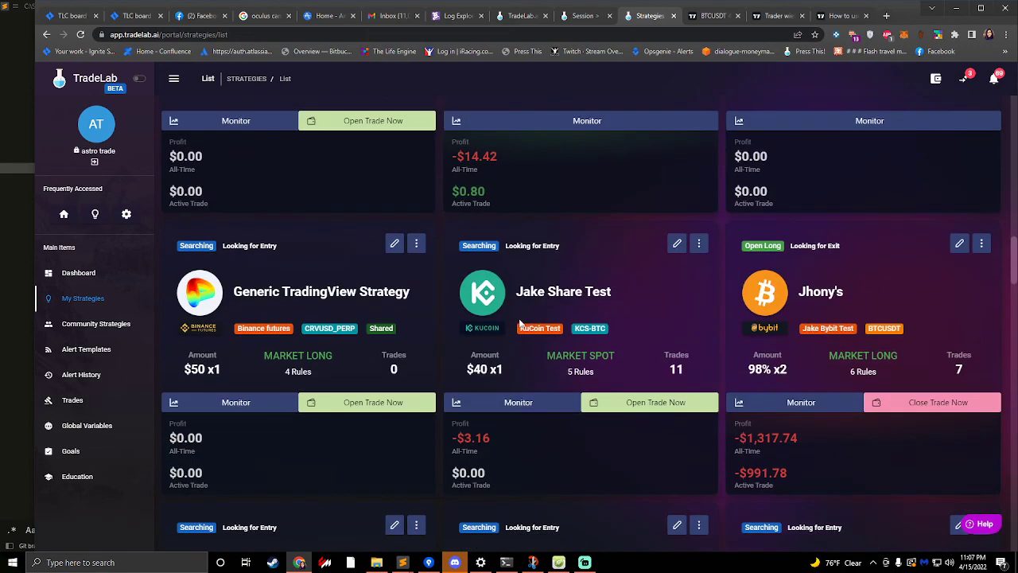
scroll(489, 294, down, 1)
scroll(488, 295, down, 1)
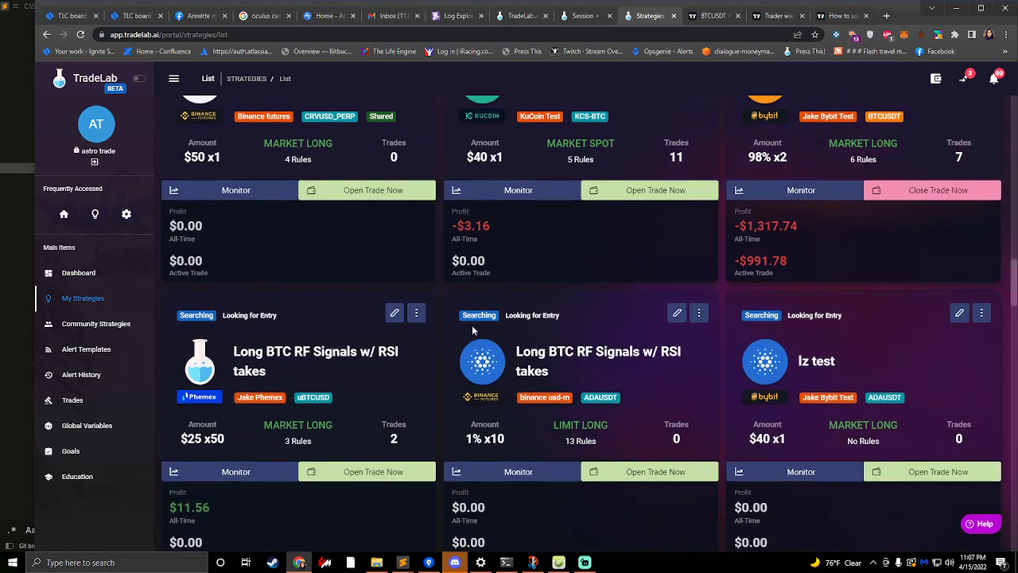
scroll(469, 327, up, 2)
scroll(468, 322, down, 4)
scroll(467, 323, down, 6)
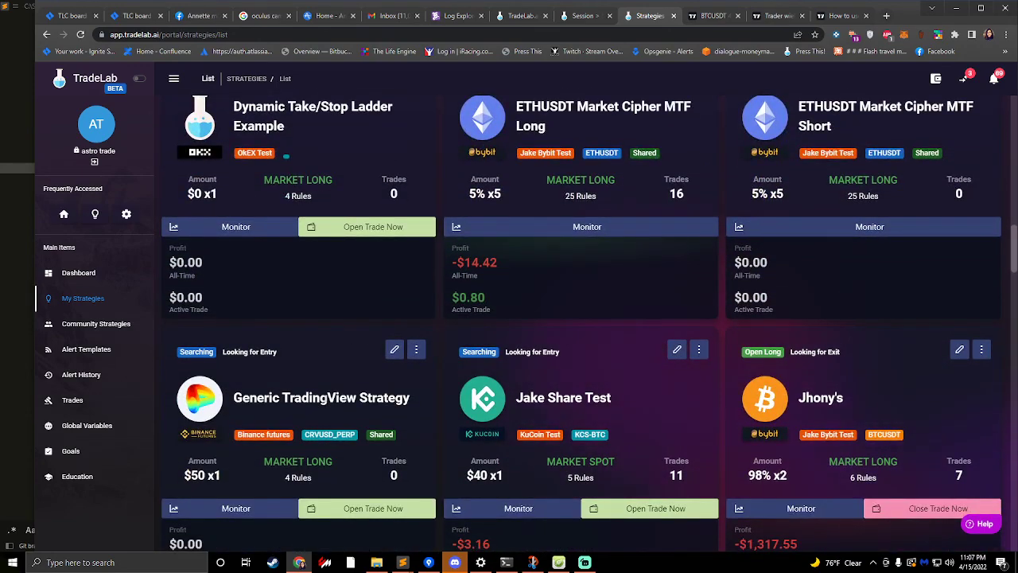
scroll(334, 391, down, 1)
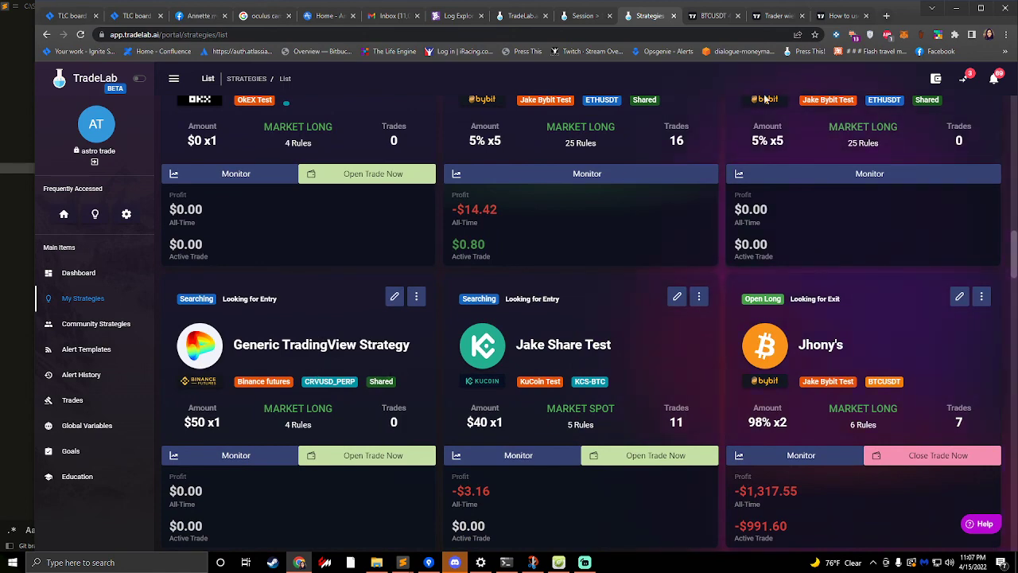
- Switch to the BTCUSDT chart in TradingView, view the available indicators and strategies, and close the list
click(718, 9)
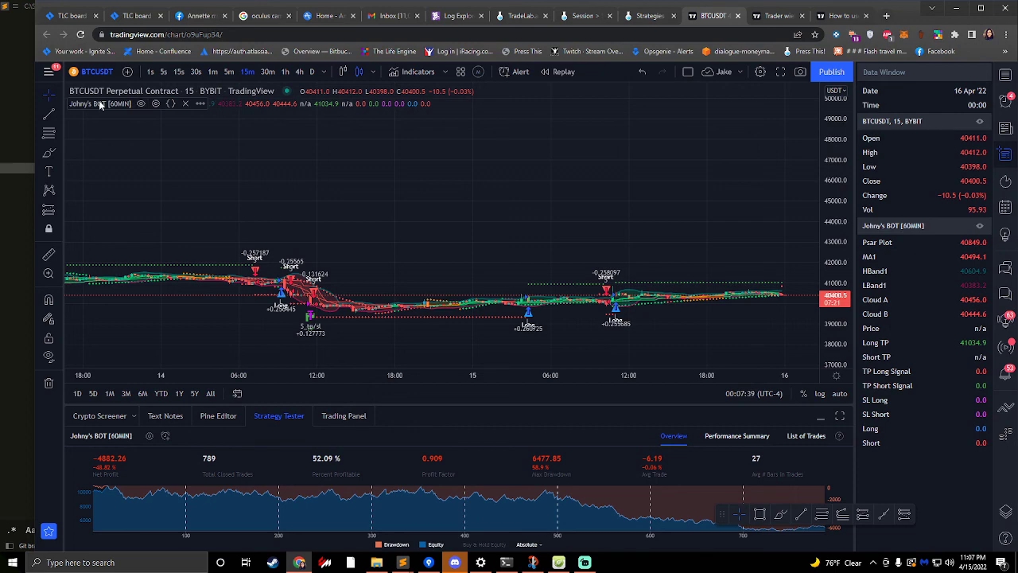
click(410, 72)
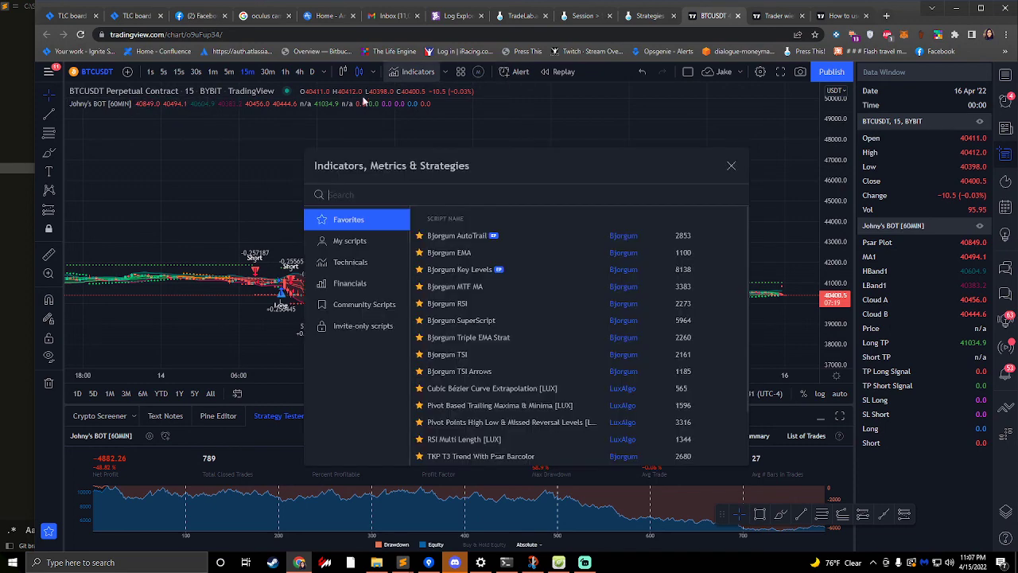
click(731, 165)
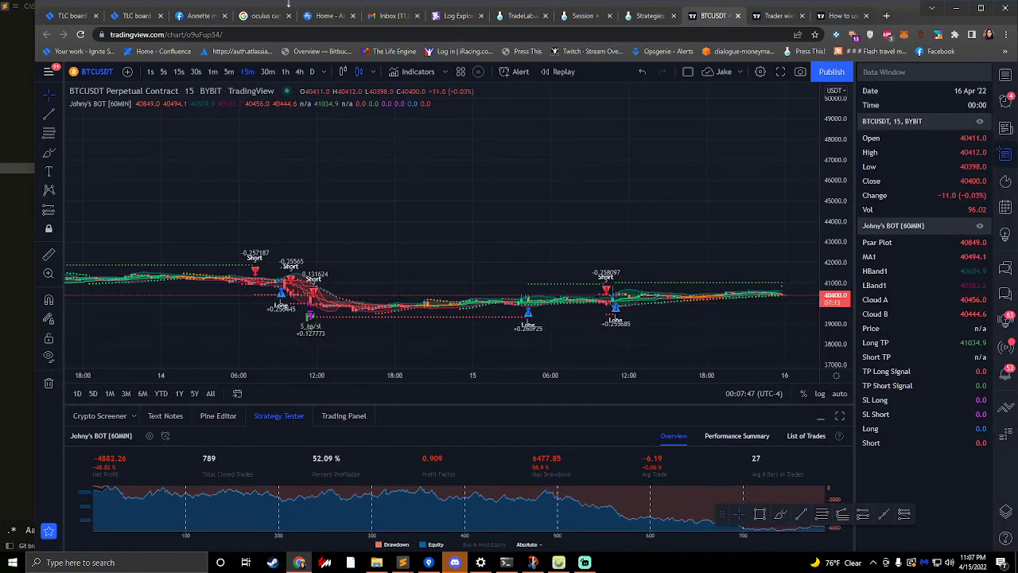
click(645, 16)
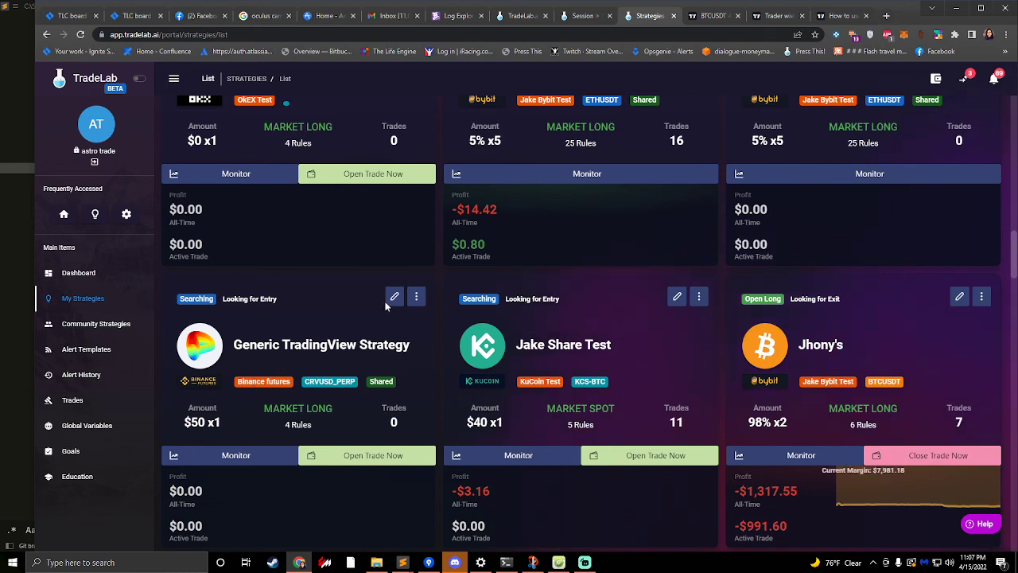
click(712, 15)
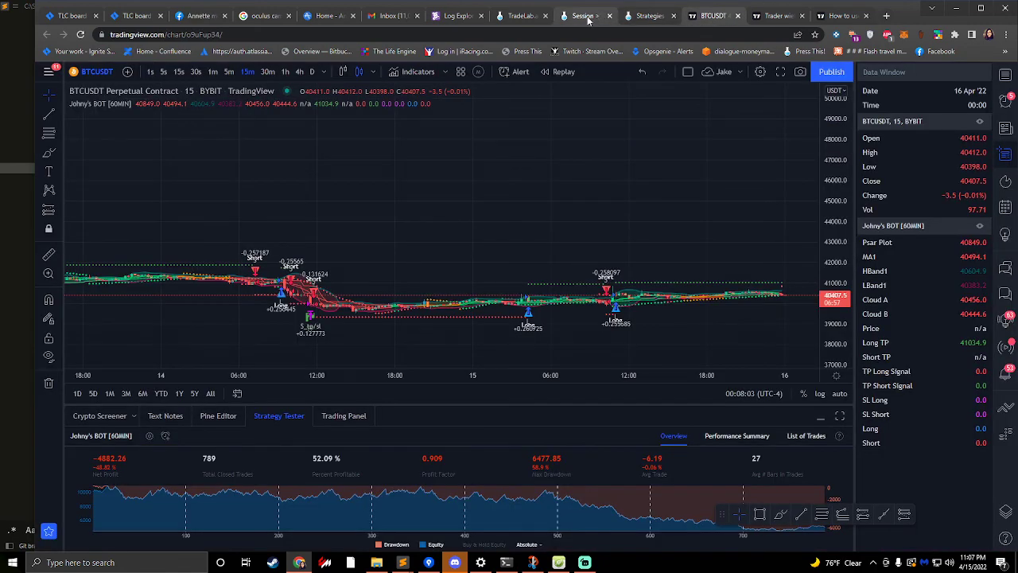
click(585, 15)
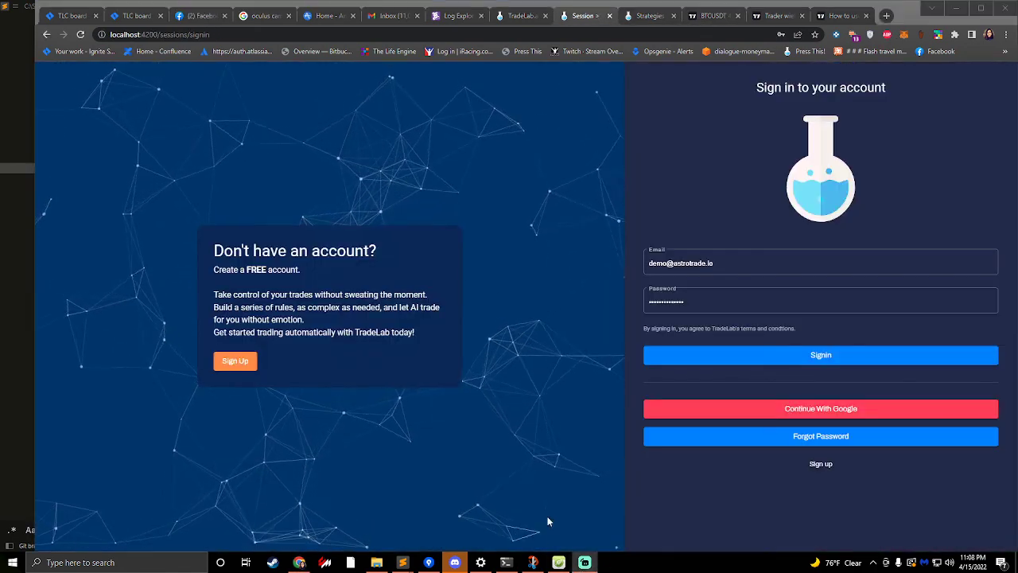